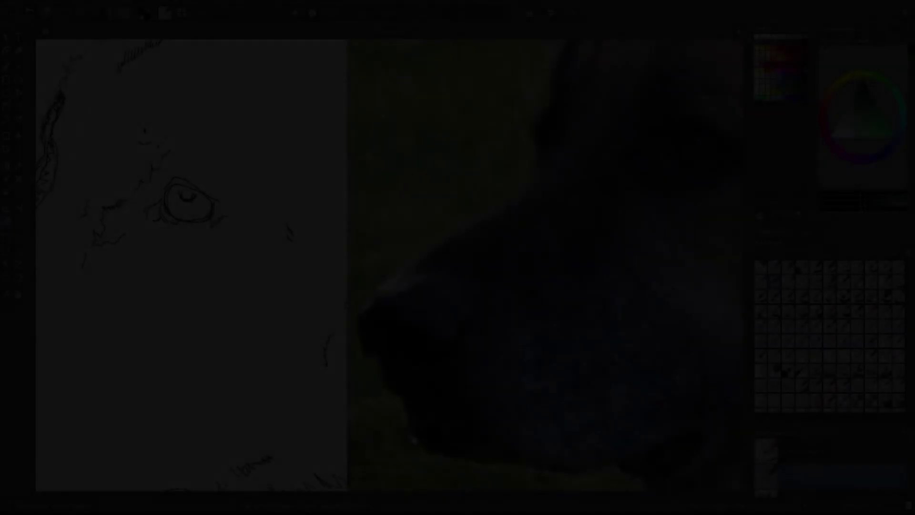
- Darken and thicken the eye outline's lower lid, left side and right edge with the soft pencil
{"action": "key", "text": "b"}
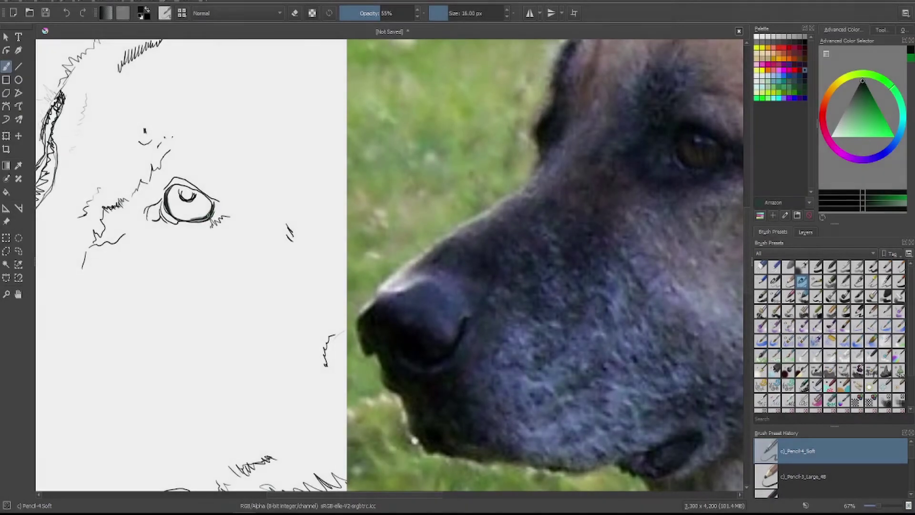
{"action": "mouse_move", "coordinate": [172, 219]}
{"action": "left_mouse_down"}
{"action": "mouse_move", "coordinate": [206, 217]}
{"action": "mouse_move", "coordinate": [190, 221]}
{"action": "left_mouse_up"}
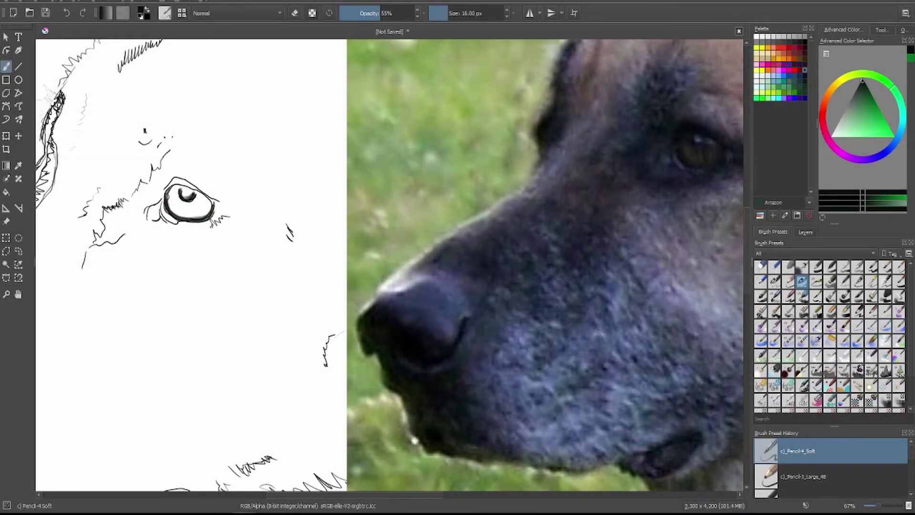
{"action": "left_click_drag", "start_coordinate": [166, 203], "coordinate": [160, 220]}
{"action": "mouse_move", "coordinate": [212, 203]}
{"action": "left_mouse_down"}
{"action": "mouse_move", "coordinate": [206, 221]}
{"action": "mouse_move", "coordinate": [212, 206]}
{"action": "left_mouse_up"}
- At 44% opacity and about 24 px, shade grey tones inside the eye around the pupil
{"action": "left_click", "coordinate": [384, 13]}
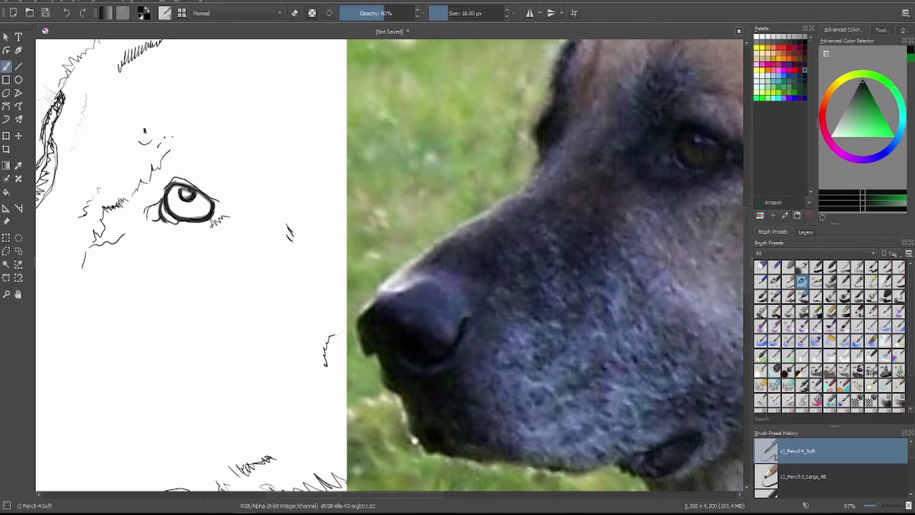
{"action": "left_click", "coordinate": [372, 13]}
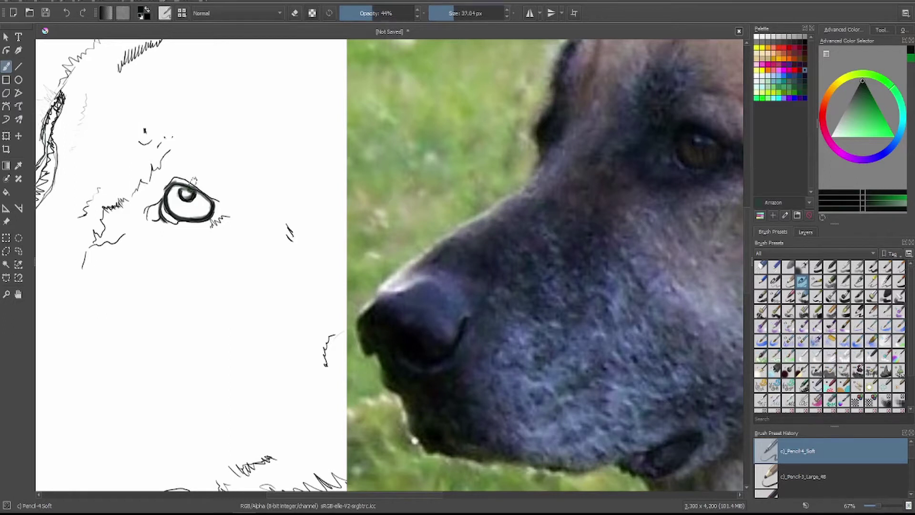
{"action": "left_click", "coordinate": [450, 12]}
{"action": "mouse_move", "coordinate": [200, 191]}
{"action": "left_mouse_down"}
{"action": "mouse_move", "coordinate": [178, 200]}
{"action": "mouse_move", "coordinate": [198, 197]}
{"action": "mouse_move", "coordinate": [177, 185]}
{"action": "mouse_move", "coordinate": [179, 208]}
{"action": "mouse_move", "coordinate": [174, 198]}
{"action": "left_mouse_up"}
- Soften with the blur brush, then darken the eye's inner shading with a 25.64 px soft pencil
{"action": "left_click", "coordinate": [817, 355]}
{"action": "key", "text": "bracketleft"}
{"action": "key", "text": "bracketleft"}
{"action": "key", "text": "bracketleft"}
{"action": "key", "text": "bracketleft"}
{"action": "key", "text": "bracketleft"}
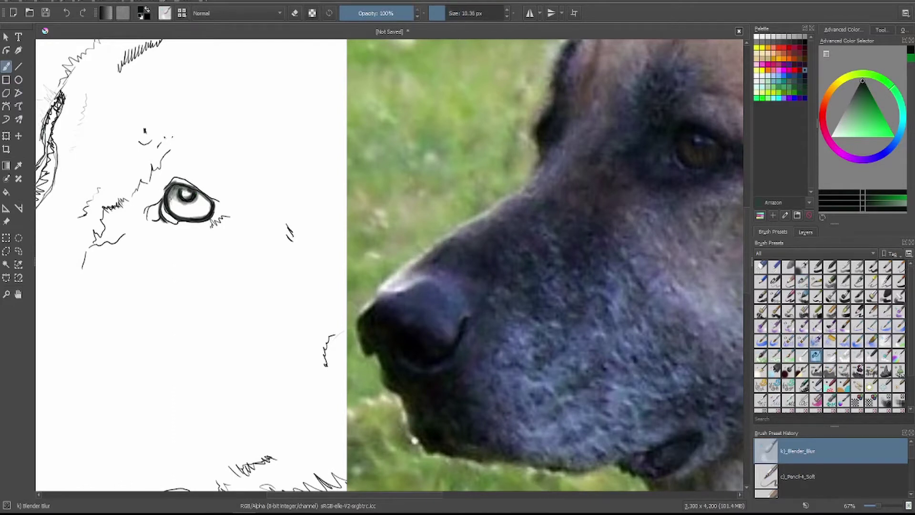
{"action": "left_click", "coordinate": [802, 283]}
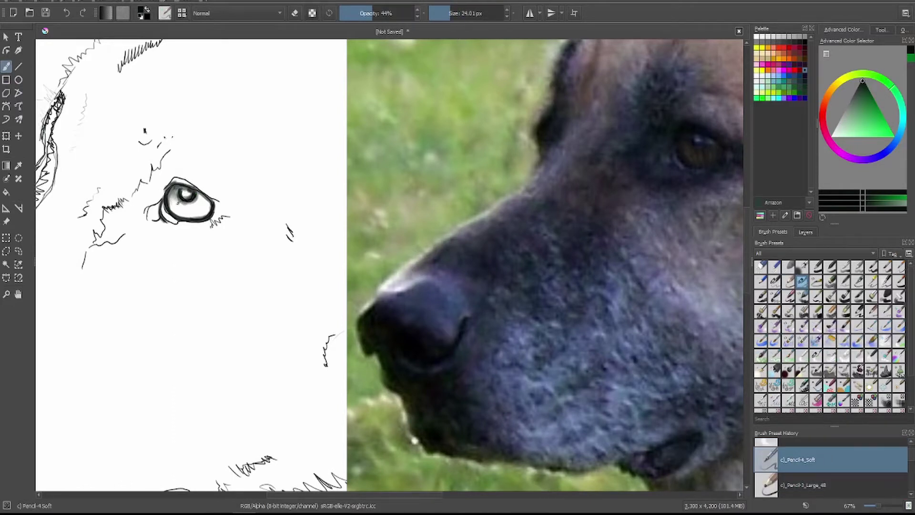
{"action": "key", "text": "i"}
{"action": "left_click", "coordinate": [453, 14]}
{"action": "left_click_drag", "start_coordinate": [453, 13], "coordinate": [451, 14]}
{"action": "mouse_move", "coordinate": [210, 203]}
{"action": "left_mouse_down"}
{"action": "mouse_move", "coordinate": [187, 217]}
{"action": "mouse_move", "coordinate": [209, 217]}
{"action": "left_mouse_up"}
- Lower opacity to 30% and choose a warm brown paint colour
{"action": "key", "text": "i"}
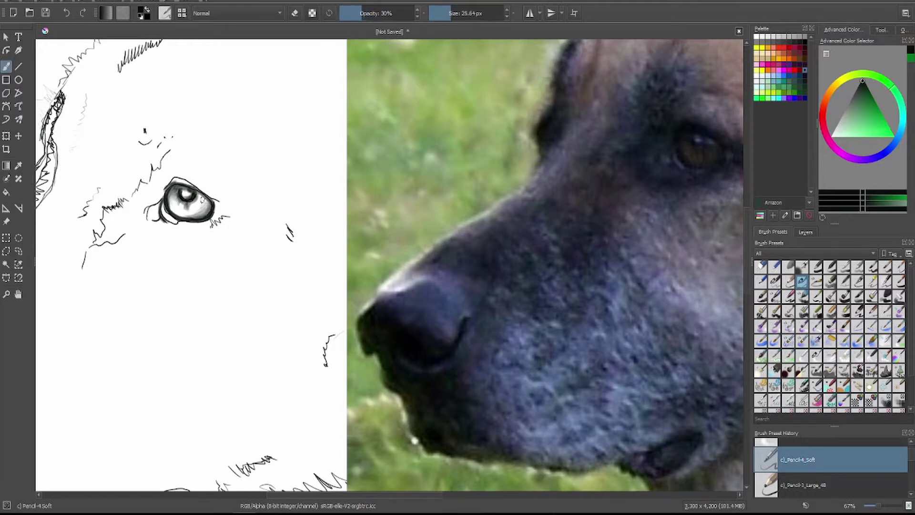
{"action": "left_click", "coordinate": [799, 59]}
{"action": "left_click", "coordinate": [868, 101]}
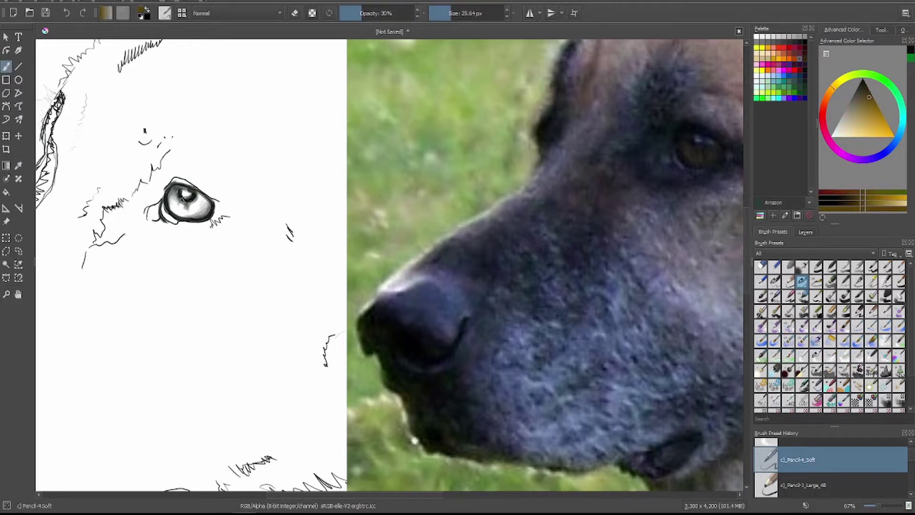
- Wash tan brown over the iris and blend it with the blur brush
{"action": "mouse_move", "coordinate": [171, 198]}
{"action": "left_mouse_down"}
{"action": "mouse_move", "coordinate": [185, 214]}
{"action": "mouse_move", "coordinate": [206, 199]}
{"action": "mouse_move", "coordinate": [207, 211]}
{"action": "left_mouse_up"}
{"action": "left_click", "coordinate": [817, 355]}
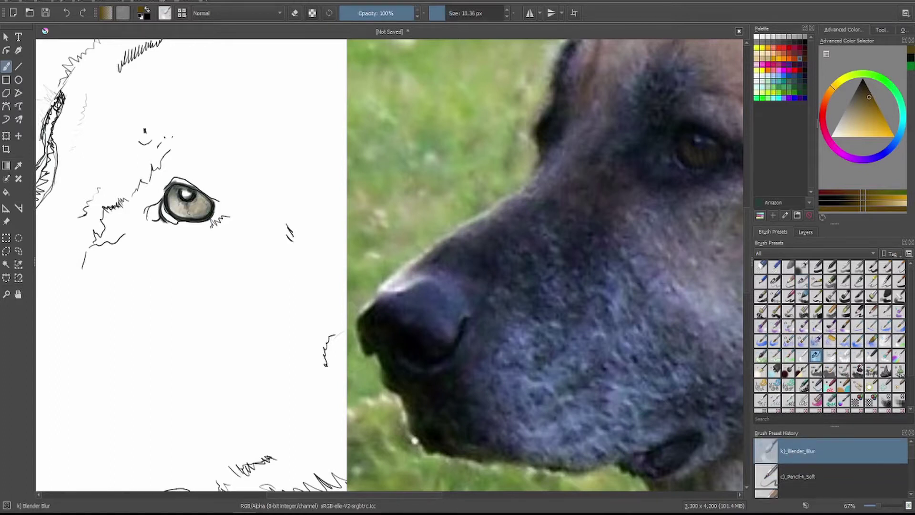
{"action": "left_click", "coordinate": [802, 281]}
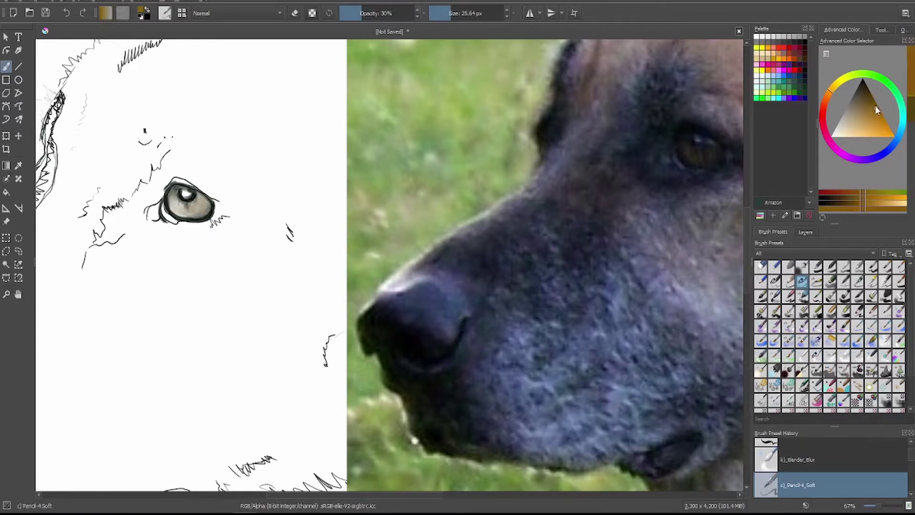
{"action": "left_click", "coordinate": [874, 103]}
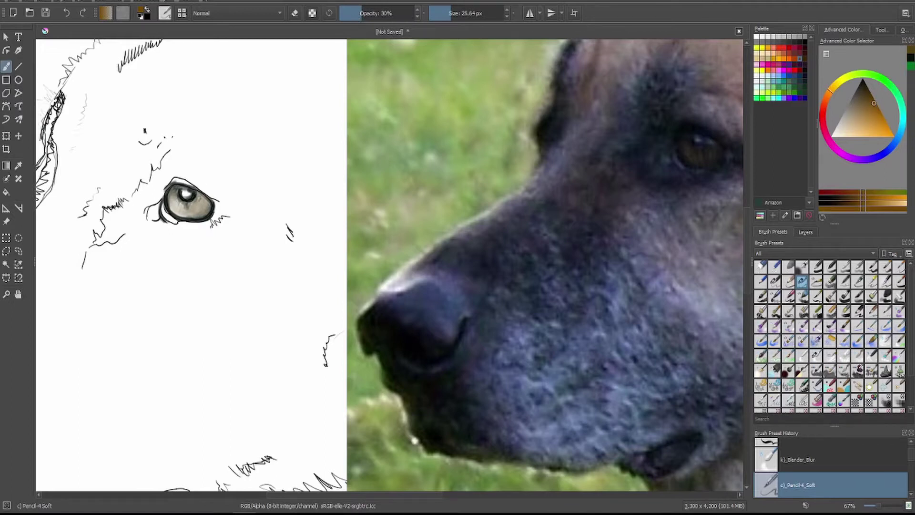
- Add darker brown shading inside the iris with an 18 px brush at 35% opacity
{"action": "left_click", "coordinate": [200, 198]}
{"action": "mouse_move", "coordinate": [205, 196]}
{"action": "left_mouse_down"}
{"action": "mouse_move", "coordinate": [174, 204]}
{"action": "mouse_move", "coordinate": [195, 213]}
{"action": "mouse_move", "coordinate": [168, 204]}
{"action": "mouse_move", "coordinate": [196, 204]}
{"action": "left_mouse_up"}
{"action": "left_click", "coordinate": [200, 203], "text": "ctrl"}
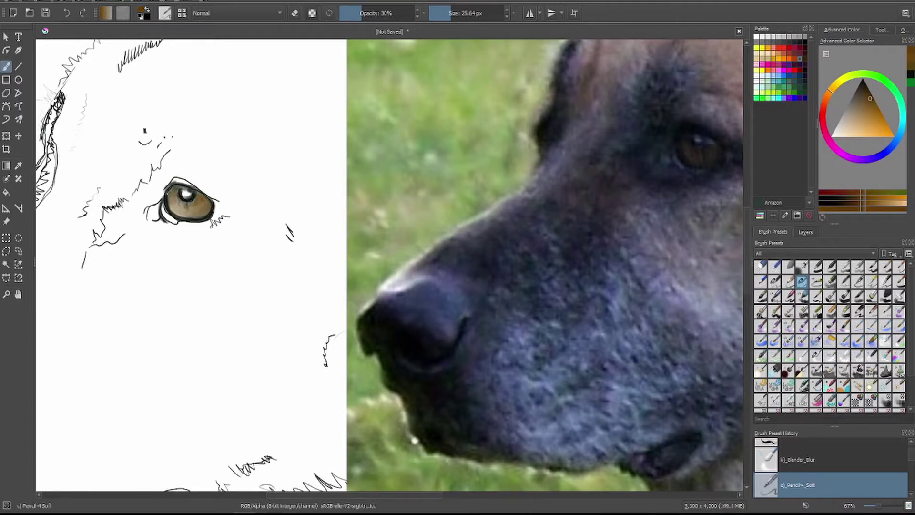
{"action": "left_click", "coordinate": [212, 212], "text": "ctrl"}
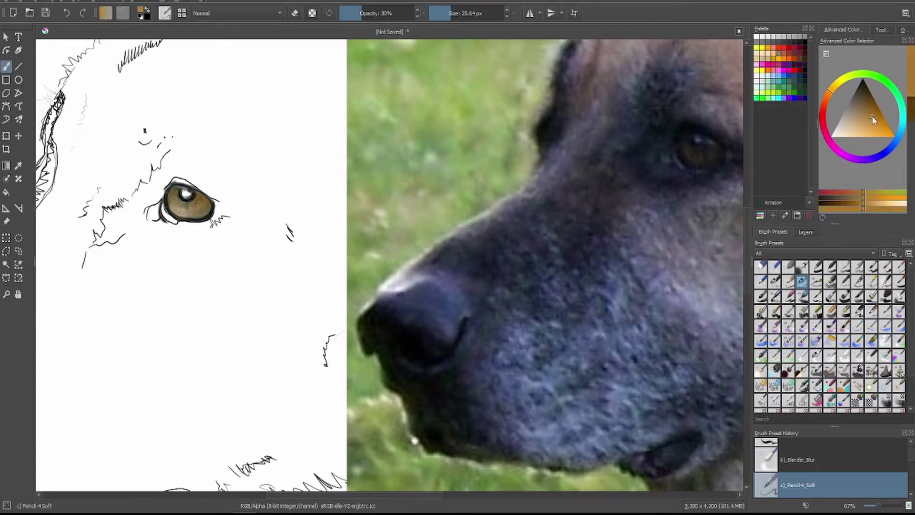
{"action": "key", "text": "bracketleft"}
{"action": "key", "text": "bracketleft"}
{"action": "key", "text": "o"}
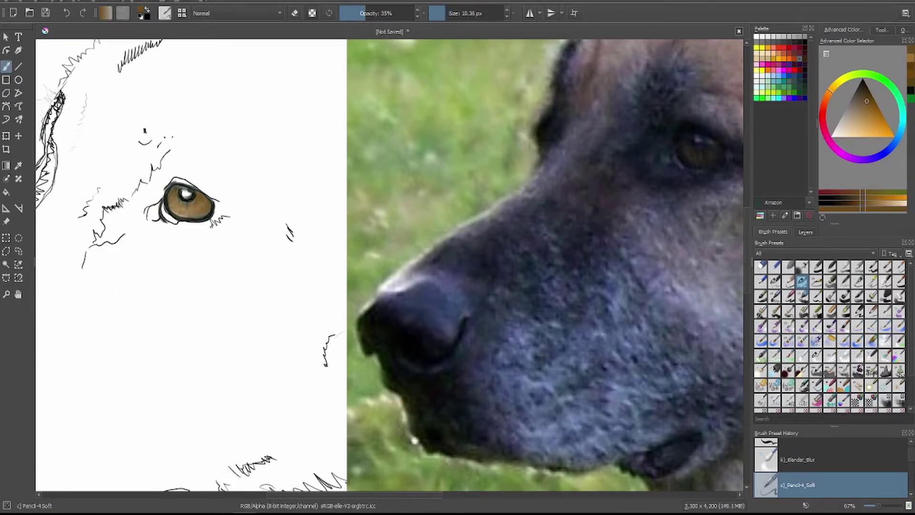
{"action": "left_click", "coordinate": [870, 97]}
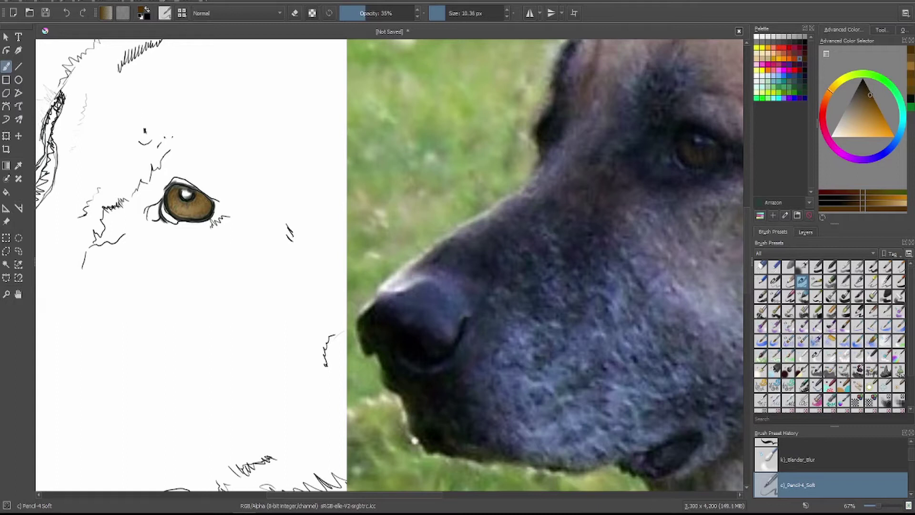
- In Multiply mode, darken the spot near the eye's highlight and blend it softly
{"action": "left_click", "coordinate": [236, 13]}
{"action": "left_click", "coordinate": [263, 55]}
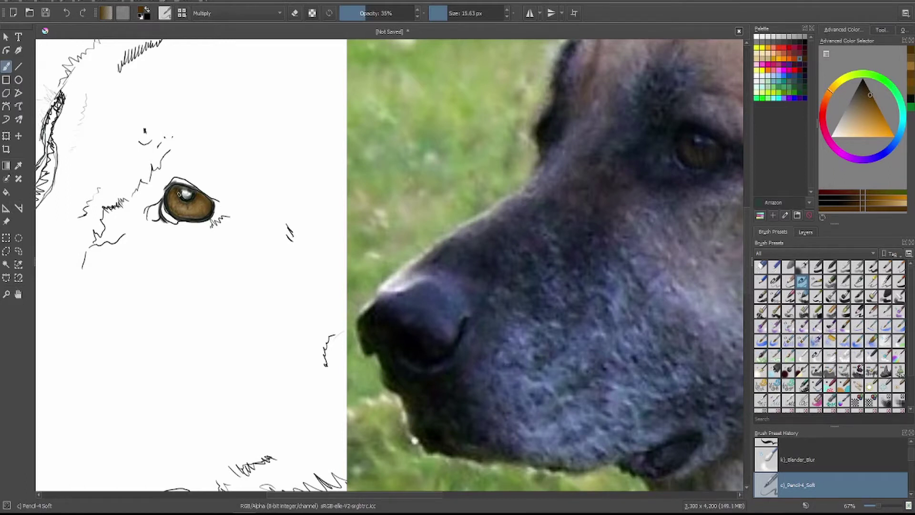
{"action": "left_click", "coordinate": [180, 194]}
{"action": "key", "text": "bracketright"}
{"action": "left_click", "coordinate": [817, 356]}
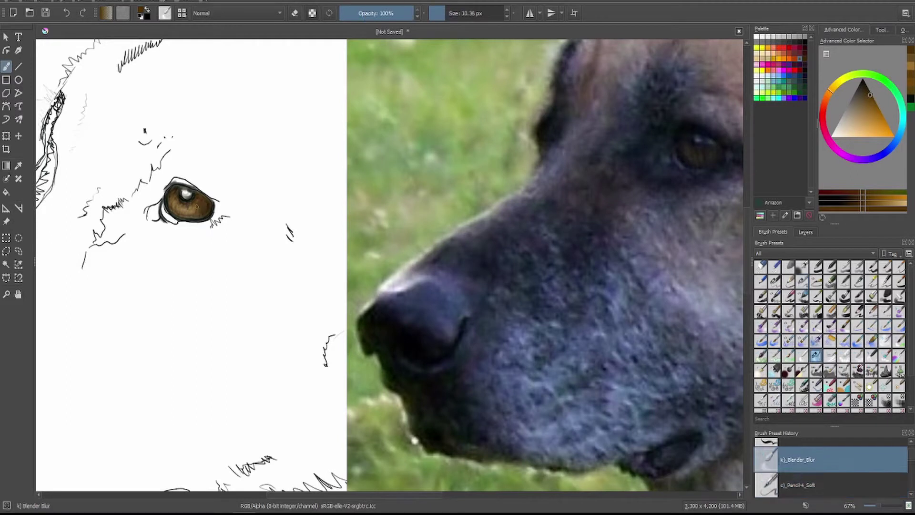
{"action": "left_click", "coordinate": [803, 282]}
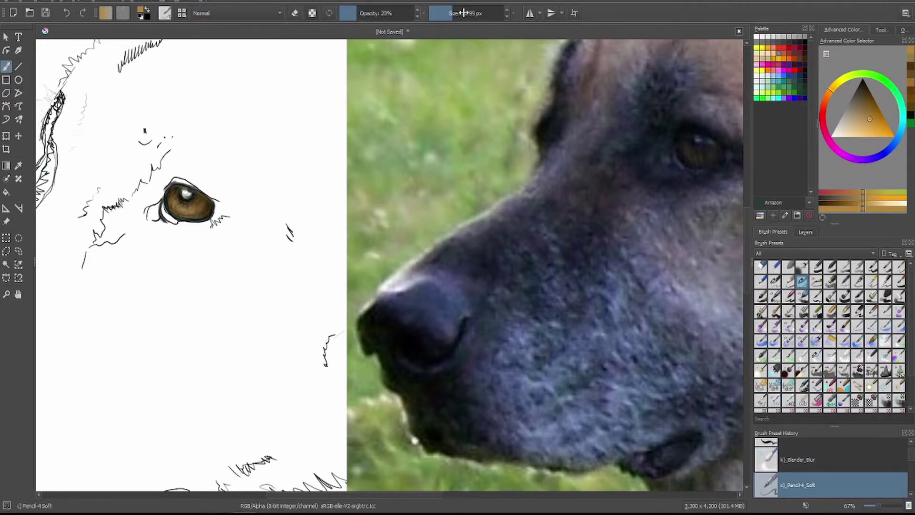
- Paint black strokes along the eye's upper edge in Normal mode at 62% opacity
{"action": "key", "text": "alt+shift+m"}
{"action": "left_click", "coordinate": [871, 96]}
{"action": "key", "text": "alt+shift+n"}
{"action": "key", "text": "d"}
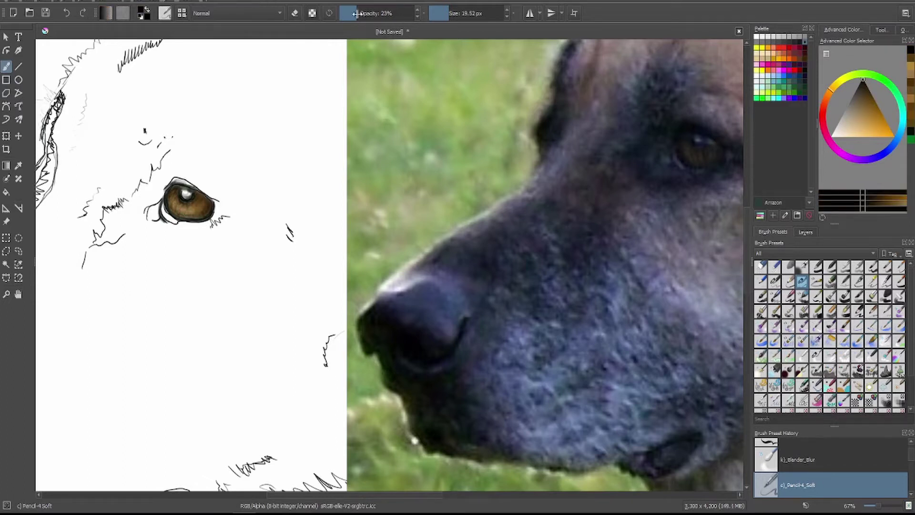
{"action": "left_click_drag", "start_coordinate": [356, 13], "coordinate": [385, 14]}
{"action": "mouse_move", "coordinate": [172, 182]}
{"action": "left_mouse_down"}
{"action": "mouse_move", "coordinate": [188, 177]}
{"action": "mouse_move", "coordinate": [217, 198]}
{"action": "mouse_move", "coordinate": [172, 184]}
{"action": "left_mouse_up"}
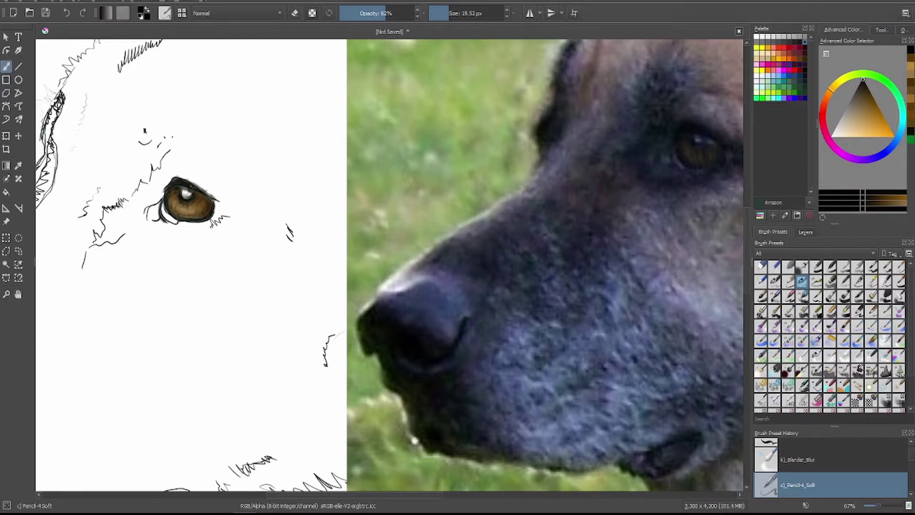
- Sample a dark blue-grey from the photo's eye and set the hard pencil to 55% opacity
{"action": "left_click", "coordinate": [700, 137], "text": "ctrl"}
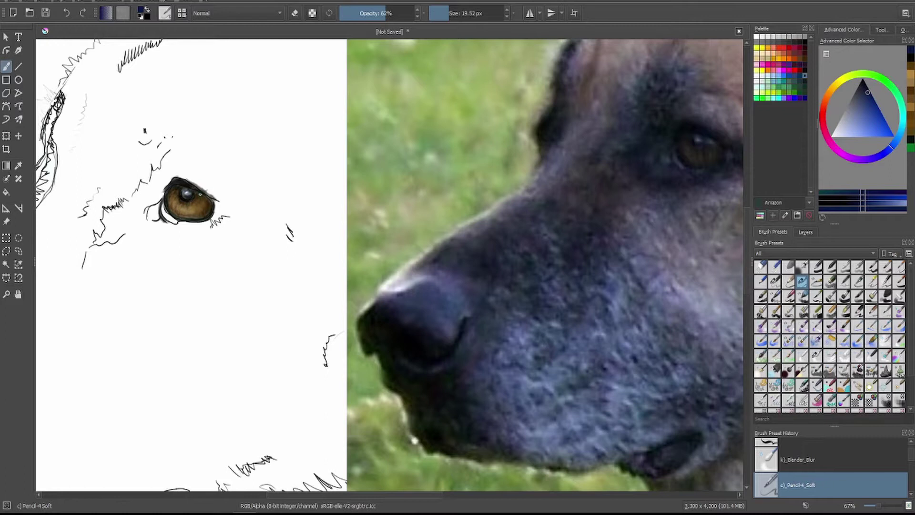
{"action": "left_click", "coordinate": [789, 281]}
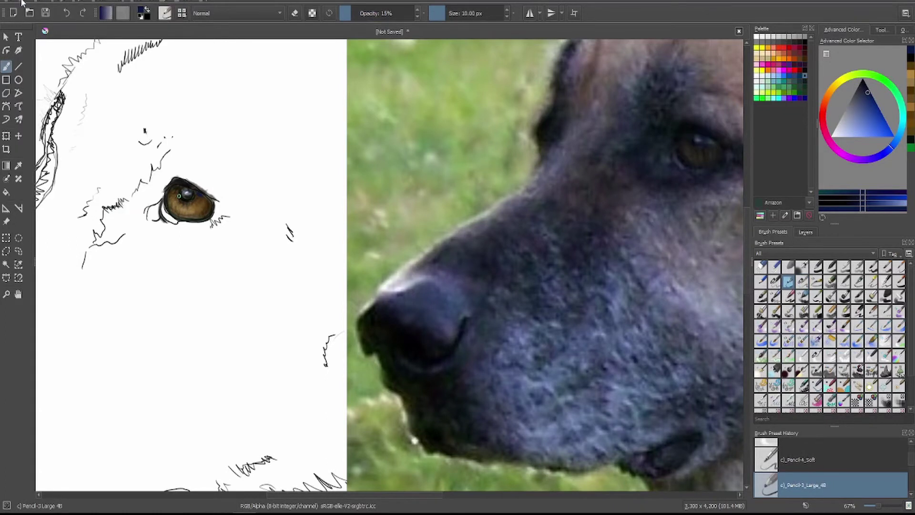
{"action": "left_click", "coordinate": [705, 139], "text": "ctrl"}
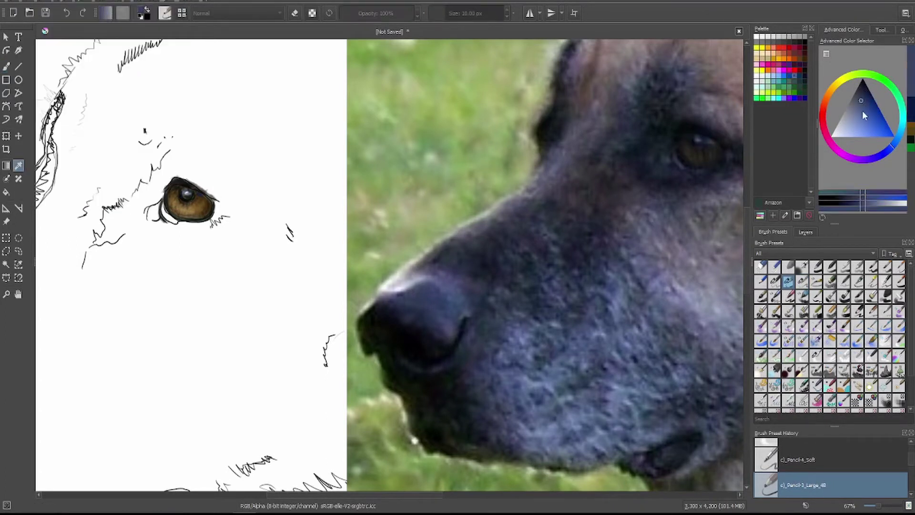
{"action": "left_click", "coordinate": [762, 282]}
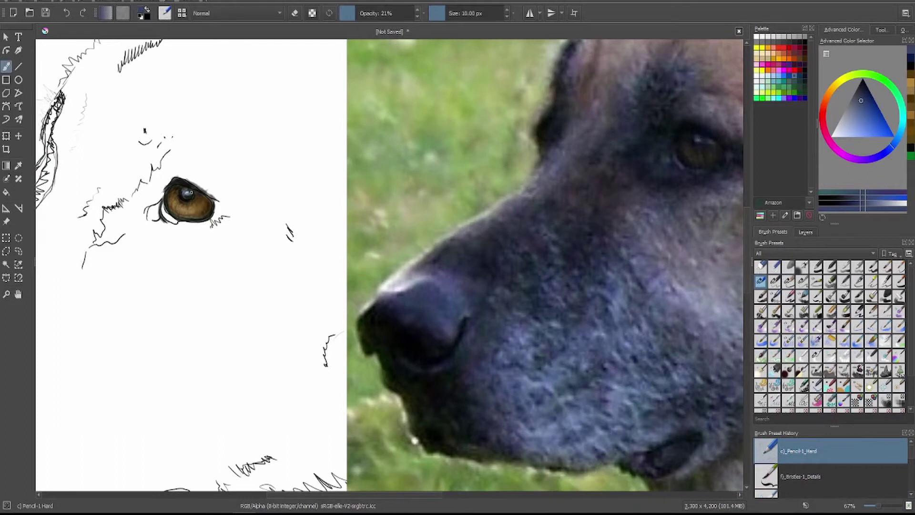
{"action": "key", "text": "o"}
{"action": "key", "text": "o"}
{"action": "key", "text": "o"}
{"action": "left_click", "coordinate": [193, 225], "text": "ctrl"}
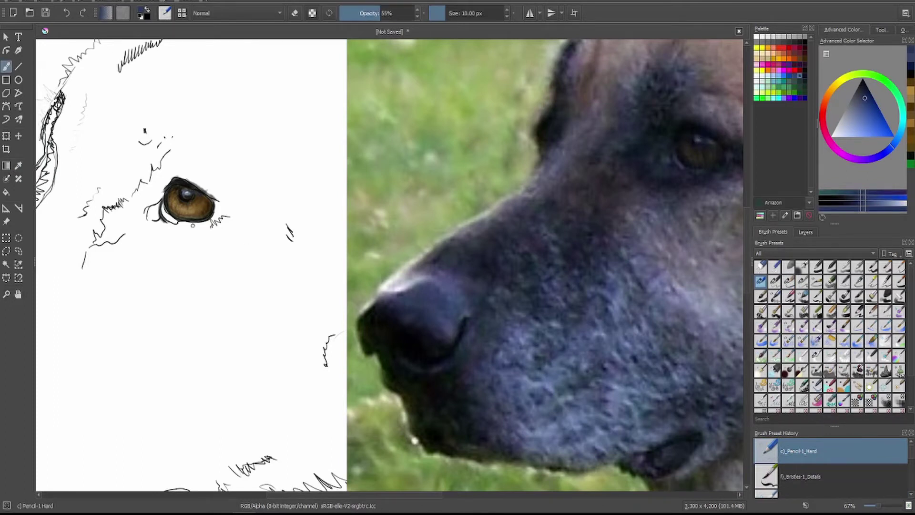
- Set the brush to 67% opacity, about 5.79 px, in Screen blending mode
{"action": "key", "text": "o"}
{"action": "scroll", "coordinate": [313, 295], "scroll_direction": "up", "scroll_amount": 5}
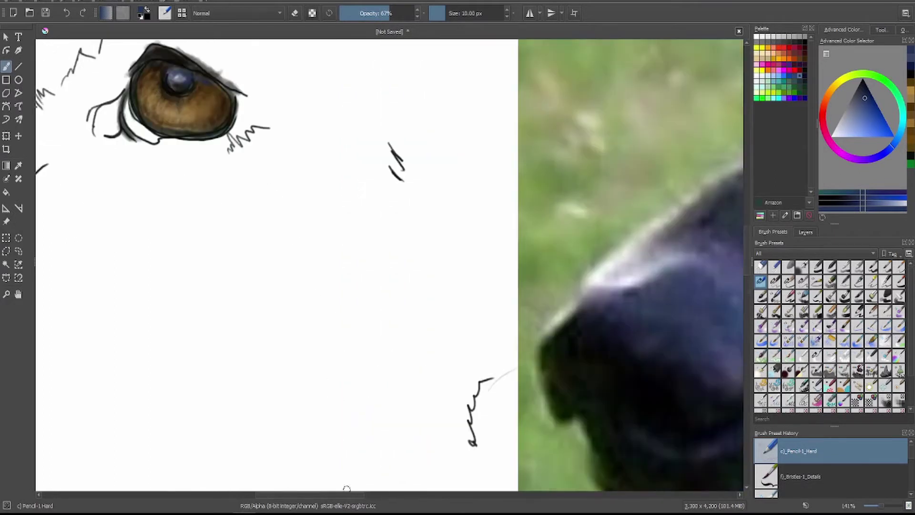
{"action": "key", "text": "alt+shift+m"}
{"action": "mouse_move", "coordinate": [178, 76]}
{"action": "left_mouse_down"}
{"action": "mouse_move", "coordinate": [166, 84]}
{"action": "mouse_move", "coordinate": [172, 86]}
{"action": "mouse_move", "coordinate": [171, 68]}
{"action": "left_mouse_up"}
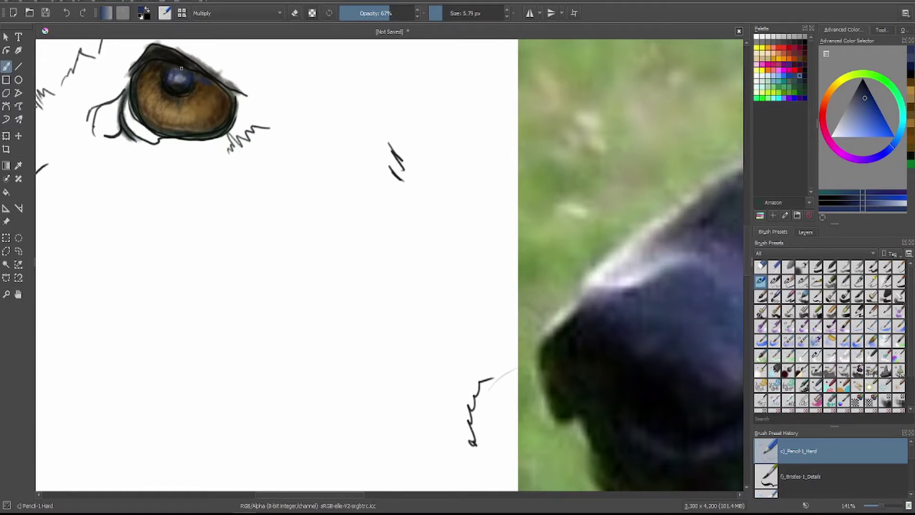
{"action": "left_click", "coordinate": [236, 12]}
{"action": "left_click", "coordinate": [239, 97]}
- Pick a light blue-grey at 46% opacity, trying the blender and hard pencil brushes
{"action": "left_click", "coordinate": [839, 126]}
{"action": "key", "text": "i"}
{"action": "key", "text": "i"}
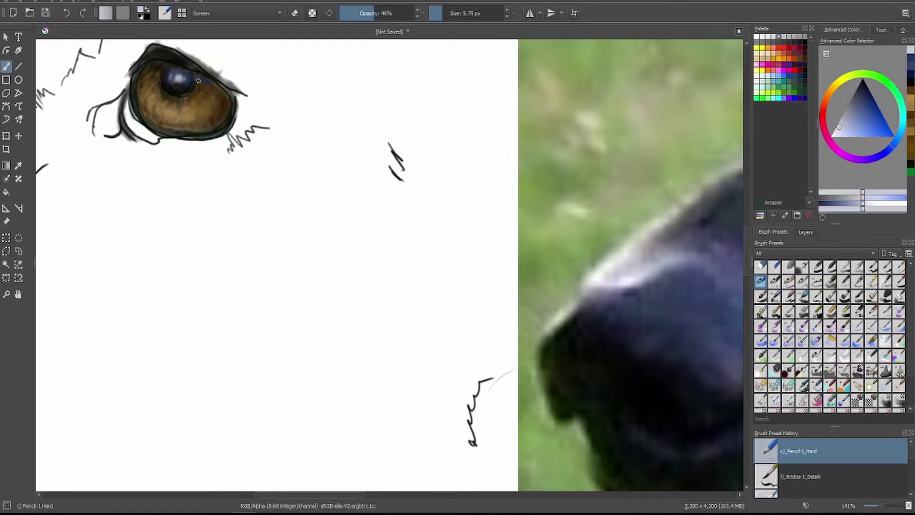
{"action": "left_click", "coordinate": [802, 355]}
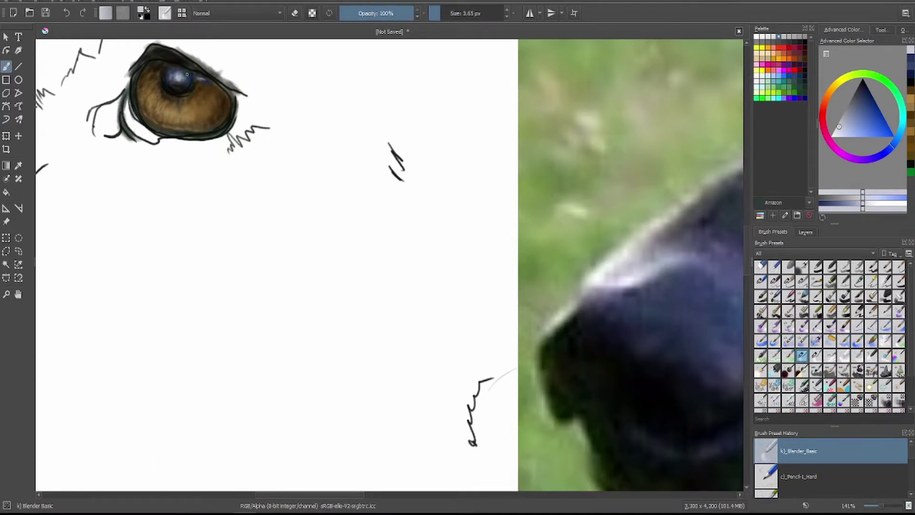
{"action": "left_click", "coordinate": [888, 469]}
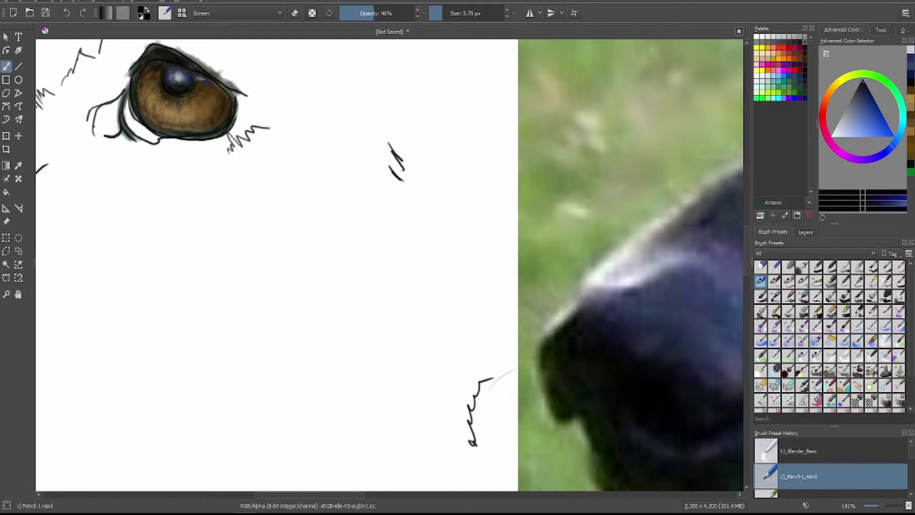
- Return to Normal blending with the soft pencil brush at higher opacity
{"action": "left_click", "coordinate": [236, 13]}
{"action": "left_click", "coordinate": [239, 46]}
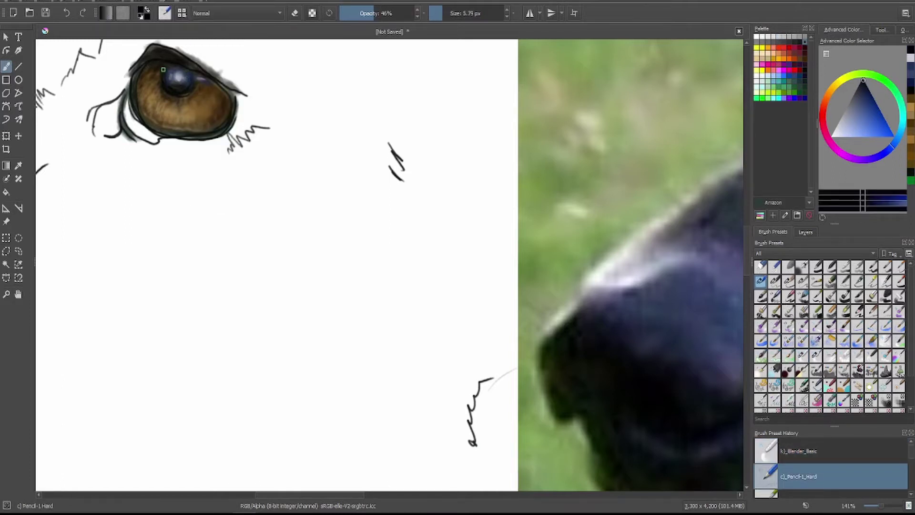
{"action": "scroll", "coordinate": [890, 480], "scroll_direction": "down", "scroll_amount": 1}
{"action": "left_click", "coordinate": [890, 481]}
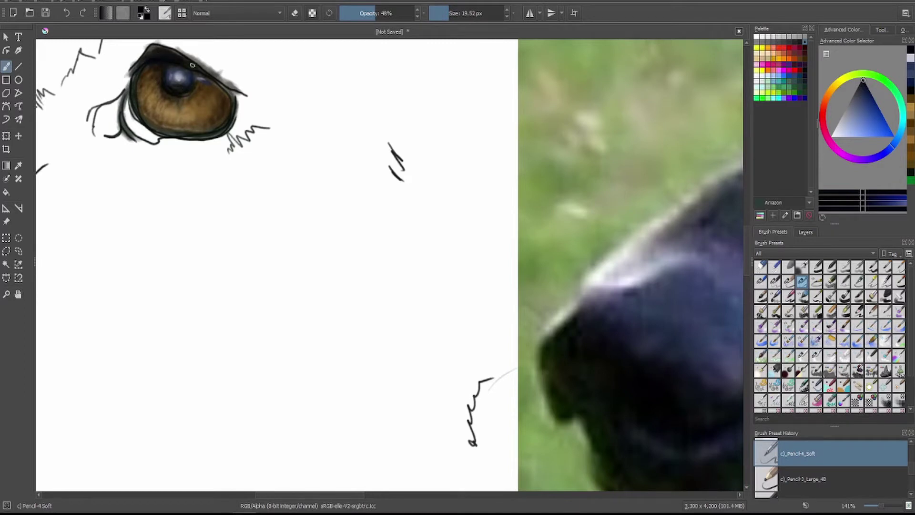
{"action": "left_click", "coordinate": [383, 13]}
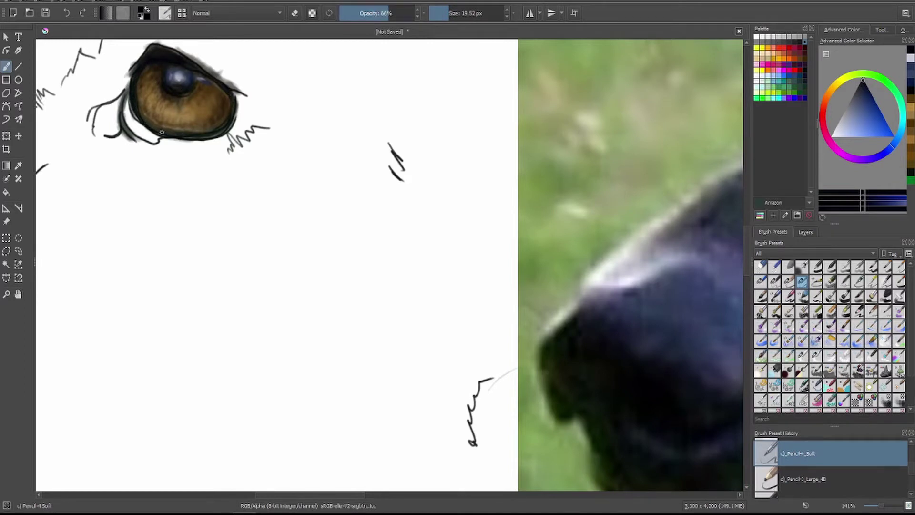
- Paint the lower iris in the eye's brown, then darken right of the pupil in Multiply
{"action": "left_click", "coordinate": [185, 130], "text": "ctrl"}
{"action": "key", "text": "i"}
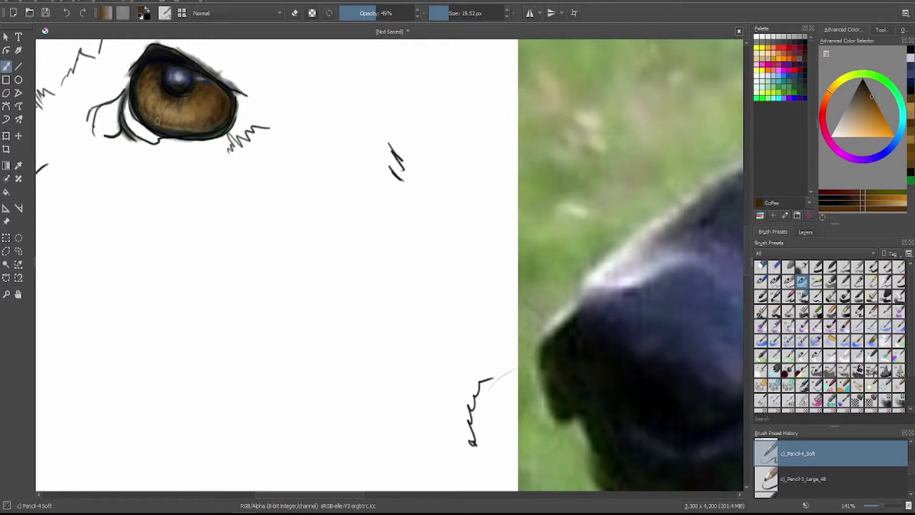
{"action": "left_click_drag", "start_coordinate": [151, 95], "coordinate": [221, 138]}
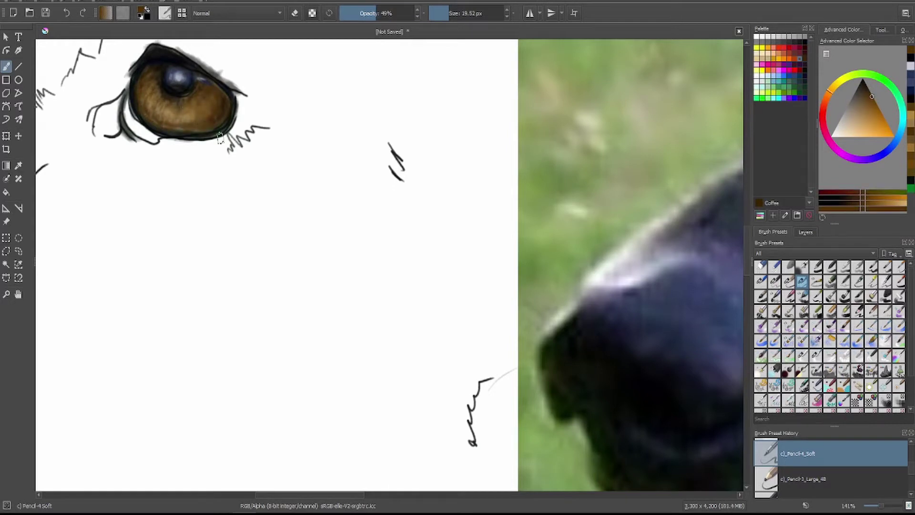
{"action": "key", "text": "alt+shift+m"}
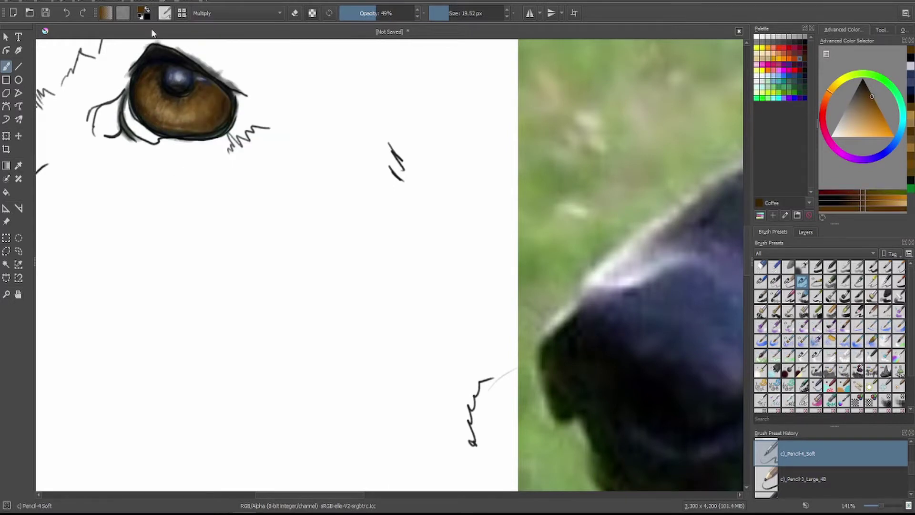
{"action": "mouse_move", "coordinate": [201, 82]}
{"action": "left_mouse_down"}
{"action": "mouse_move", "coordinate": [226, 102]}
{"action": "mouse_move", "coordinate": [197, 90]}
{"action": "mouse_move", "coordinate": [186, 100]}
{"action": "mouse_move", "coordinate": [187, 91]}
{"action": "mouse_move", "coordinate": [195, 126]}
{"action": "mouse_move", "coordinate": [210, 117]}
{"action": "mouse_move", "coordinate": [209, 135]}
{"action": "mouse_move", "coordinate": [174, 101]}
{"action": "left_mouse_up"}
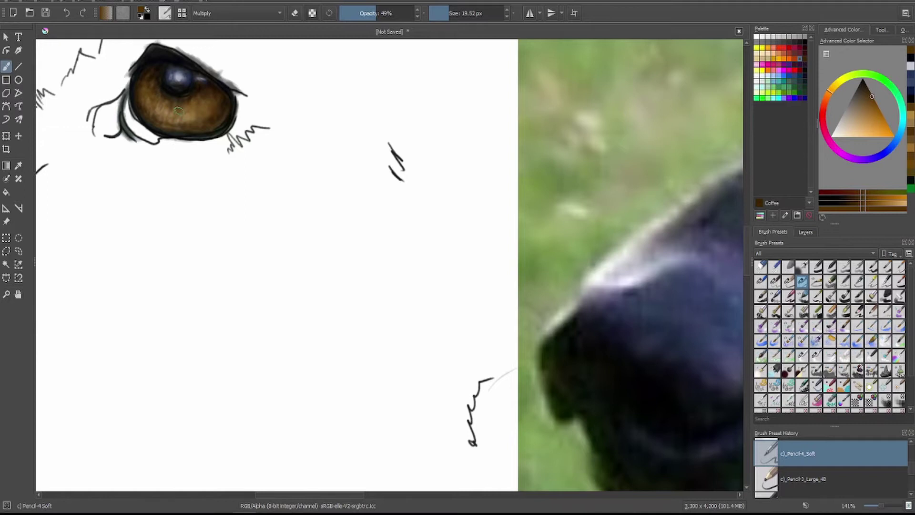
{"action": "scroll", "coordinate": [470, 247], "scroll_direction": "down", "scroll_amount": 5}
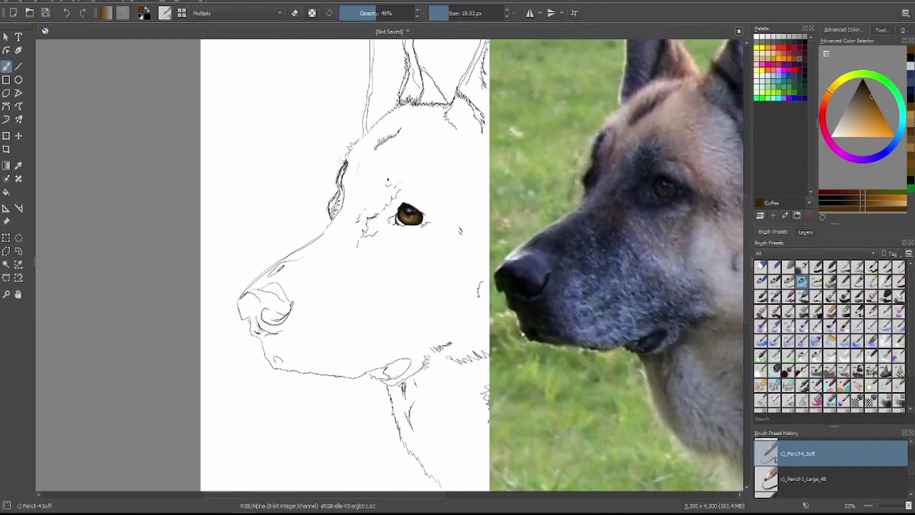
- With black in Normal mode, shade the eye's inner corner in soft grey
{"action": "key", "text": "alt+shift+n"}
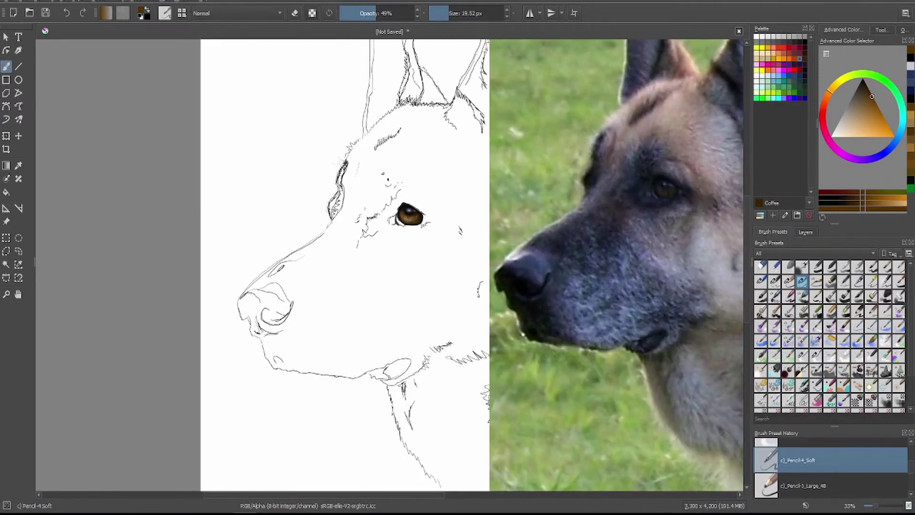
{"action": "left_click", "coordinate": [864, 81]}
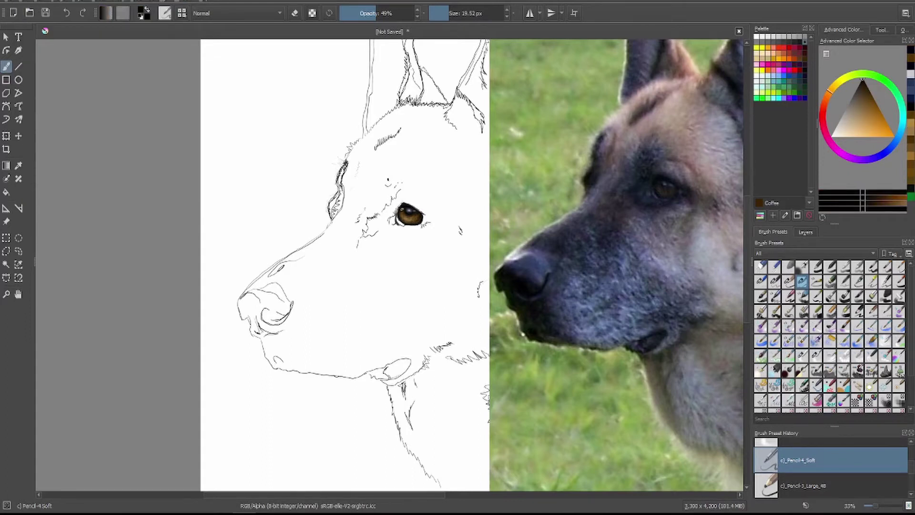
{"action": "mouse_move", "coordinate": [387, 219]}
{"action": "left_mouse_down"}
{"action": "mouse_move", "coordinate": [394, 210]}
{"action": "mouse_move", "coordinate": [381, 232]}
{"action": "left_mouse_up"}
- Zoom in and darken the inner corner, both eyelids and lower-left side at 55% opacity
{"action": "key", "text": "plus"}
{"action": "key", "text": "plus"}
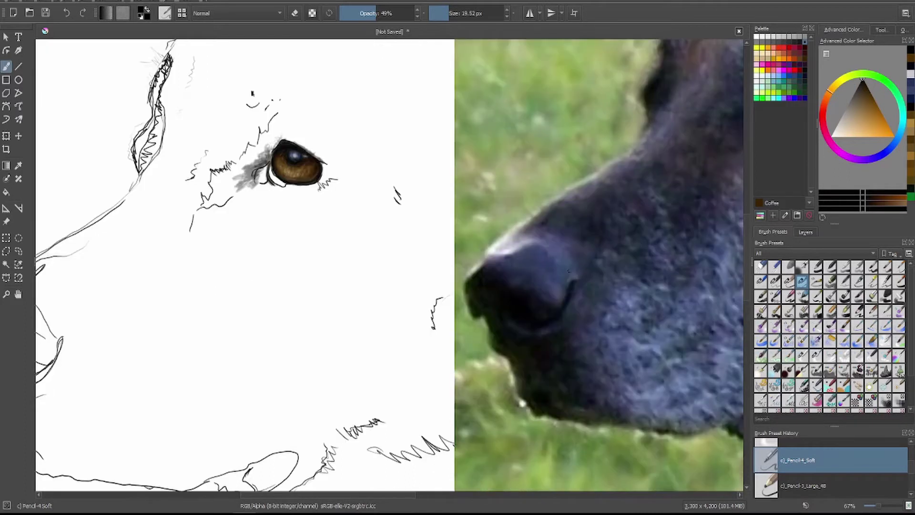
{"action": "left_click_drag", "start_coordinate": [359, 493], "coordinate": [387, 491]}
{"action": "mouse_move", "coordinate": [157, 157]}
{"action": "left_mouse_down"}
{"action": "mouse_move", "coordinate": [179, 134]}
{"action": "mouse_move", "coordinate": [158, 138]}
{"action": "left_mouse_up"}
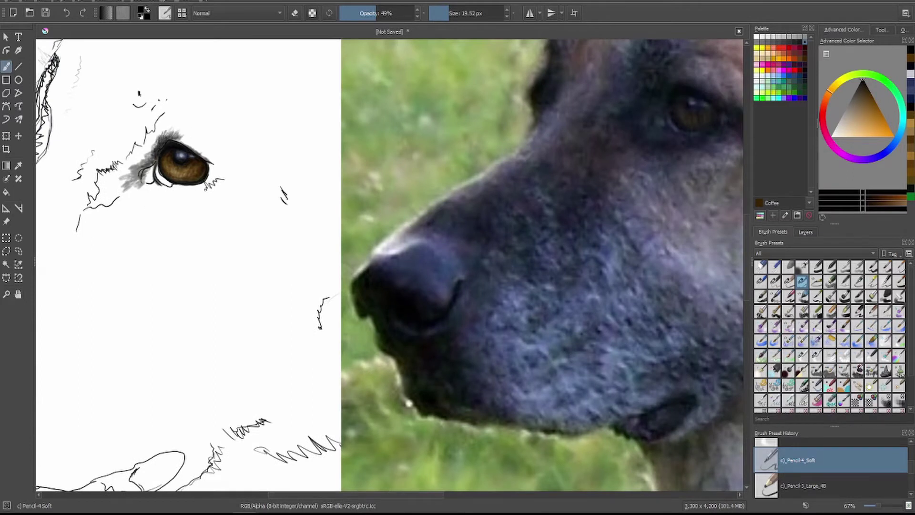
{"action": "key", "text": "o"}
{"action": "mouse_move", "coordinate": [174, 145]}
{"action": "left_mouse_down"}
{"action": "mouse_move", "coordinate": [150, 162]}
{"action": "mouse_move", "coordinate": [152, 136]}
{"action": "mouse_move", "coordinate": [146, 155]}
{"action": "mouse_move", "coordinate": [150, 138]}
{"action": "mouse_move", "coordinate": [136, 152]}
{"action": "mouse_move", "coordinate": [152, 127]}
{"action": "mouse_move", "coordinate": [136, 158]}
{"action": "mouse_move", "coordinate": [174, 122]}
{"action": "left_mouse_up"}
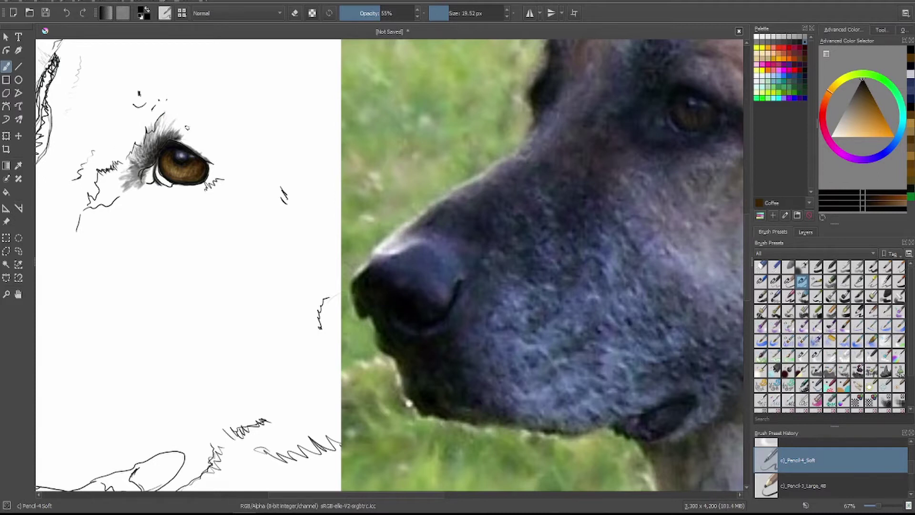
{"action": "mouse_move", "coordinate": [141, 165]}
{"action": "left_mouse_down"}
{"action": "mouse_move", "coordinate": [143, 181]}
{"action": "mouse_move", "coordinate": [146, 153]}
{"action": "mouse_move", "coordinate": [139, 177]}
{"action": "left_mouse_up"}
- Briefly try near-white in Lighten mode, then return to black in Normal mode
{"action": "left_click", "coordinate": [236, 13]}
{"action": "left_click", "coordinate": [248, 120]}
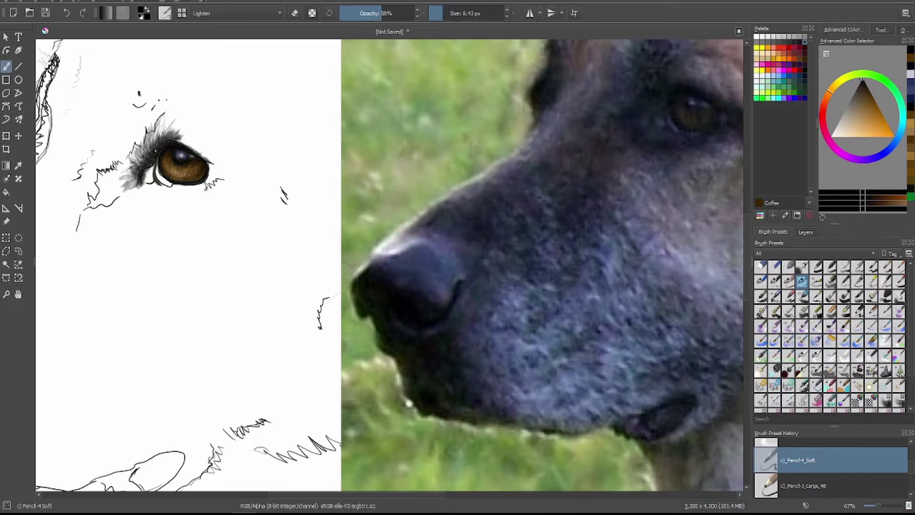
{"action": "left_click", "coordinate": [835, 132]}
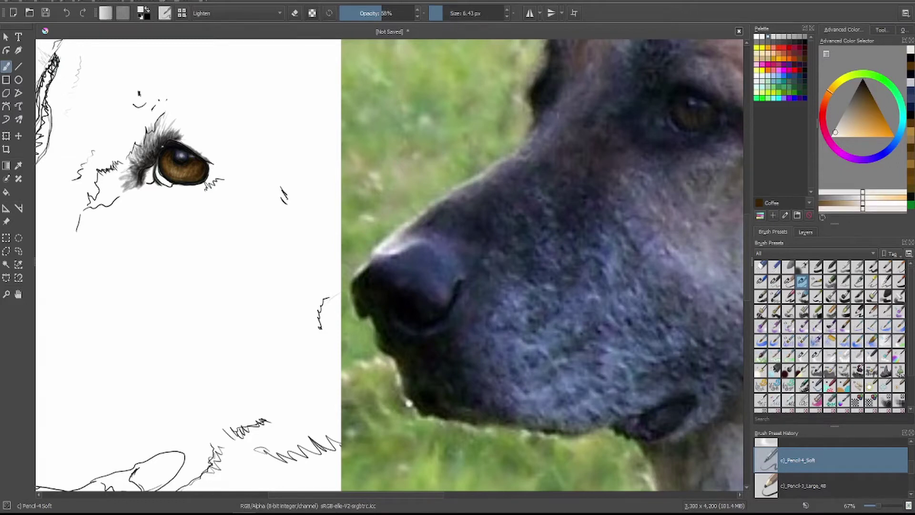
{"action": "key", "text": "d"}
{"action": "left_click", "coordinate": [236, 13]}
{"action": "left_click", "coordinate": [229, 48]}
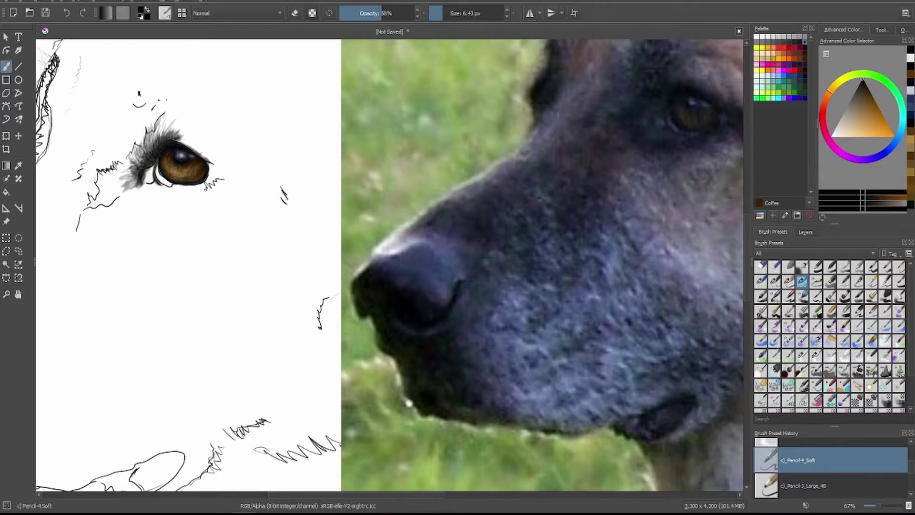
{"action": "mouse_move", "coordinate": [157, 177]}
{"action": "left_mouse_down"}
{"action": "mouse_move", "coordinate": [172, 176]}
{"action": "mouse_move", "coordinate": [148, 161]}
{"action": "mouse_move", "coordinate": [140, 173]}
{"action": "mouse_move", "coordinate": [144, 162]}
{"action": "mouse_move", "coordinate": [162, 198]}
{"action": "mouse_move", "coordinate": [172, 184]}
{"action": "mouse_move", "coordinate": [157, 171]}
{"action": "mouse_move", "coordinate": [199, 188]}
{"action": "mouse_move", "coordinate": [146, 184]}
{"action": "left_mouse_up"}
- Paint dark fur over the upper eyelid, outer corner and inner corner, varying brush size
{"action": "key", "text": "bracketleft"}
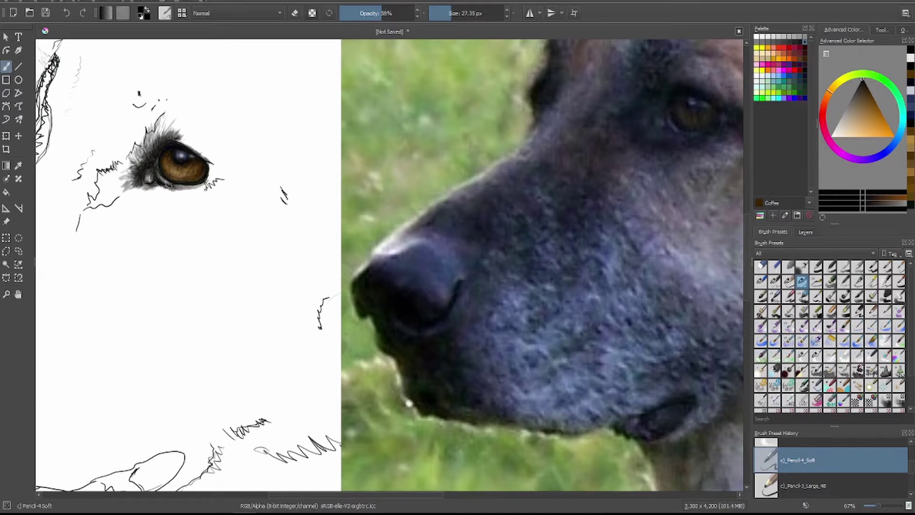
{"action": "mouse_move", "coordinate": [176, 140]}
{"action": "left_mouse_down"}
{"action": "mouse_move", "coordinate": [220, 160]}
{"action": "mouse_move", "coordinate": [200, 189]}
{"action": "mouse_move", "coordinate": [182, 196]}
{"action": "left_mouse_up"}
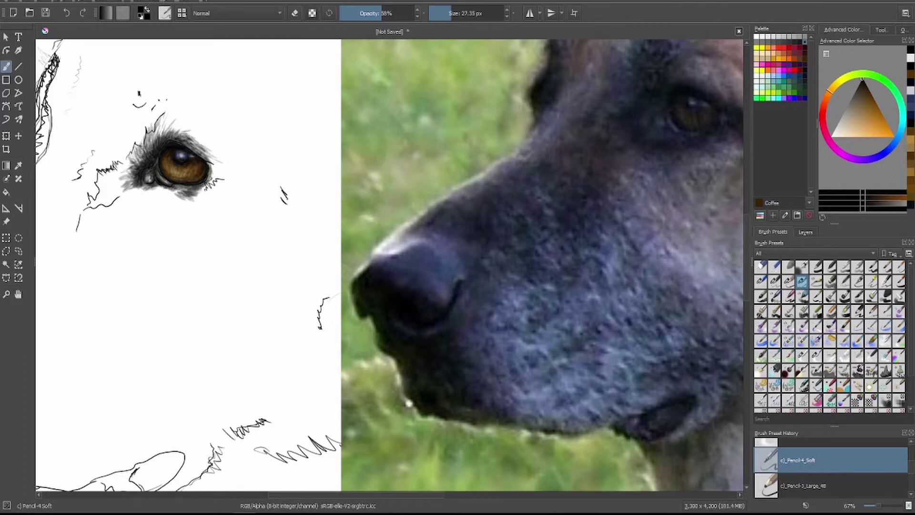
{"action": "mouse_move", "coordinate": [212, 186]}
{"action": "left_mouse_down"}
{"action": "mouse_move", "coordinate": [229, 184]}
{"action": "mouse_move", "coordinate": [222, 169]}
{"action": "mouse_move", "coordinate": [205, 193]}
{"action": "mouse_move", "coordinate": [224, 177]}
{"action": "mouse_move", "coordinate": [220, 198]}
{"action": "mouse_move", "coordinate": [160, 197]}
{"action": "mouse_move", "coordinate": [202, 196]}
{"action": "left_mouse_up"}
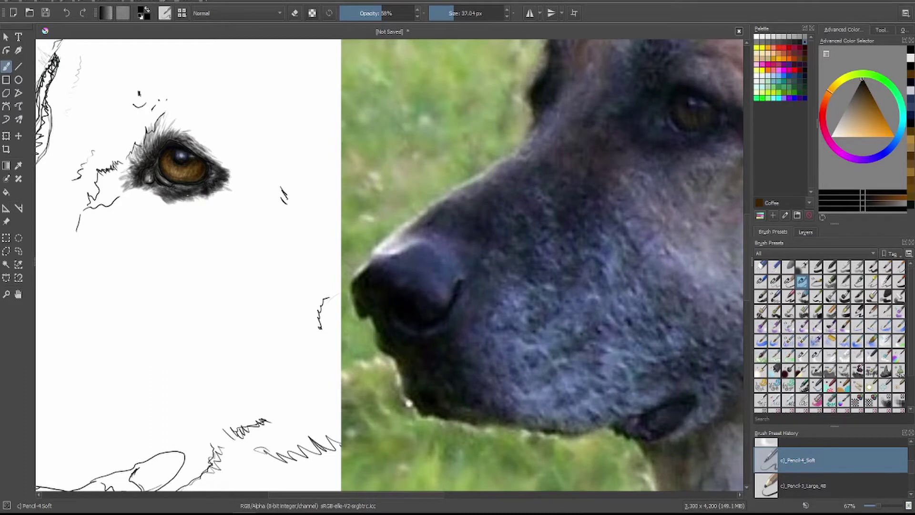
{"action": "key", "text": "bracketright"}
{"action": "key", "text": "bracketright"}
{"action": "key", "text": "bracketright"}
{"action": "mouse_move", "coordinate": [129, 174]}
{"action": "left_mouse_down"}
{"action": "mouse_move", "coordinate": [109, 167]}
{"action": "mouse_move", "coordinate": [140, 161]}
{"action": "mouse_move", "coordinate": [98, 176]}
{"action": "mouse_move", "coordinate": [103, 203]}
{"action": "mouse_move", "coordinate": [162, 114]}
{"action": "mouse_move", "coordinate": [157, 149]}
{"action": "mouse_move", "coordinate": [104, 167]}
{"action": "mouse_move", "coordinate": [88, 207]}
{"action": "mouse_move", "coordinate": [126, 207]}
{"action": "mouse_move", "coordinate": [102, 200]}
{"action": "mouse_move", "coordinate": [125, 199]}
{"action": "mouse_move", "coordinate": [114, 212]}
{"action": "mouse_move", "coordinate": [121, 217]}
{"action": "mouse_move", "coordinate": [112, 188]}
{"action": "mouse_move", "coordinate": [121, 188]}
{"action": "mouse_move", "coordinate": [128, 214]}
{"action": "mouse_move", "coordinate": [214, 198]}
{"action": "mouse_move", "coordinate": [150, 210]}
{"action": "left_mouse_up"}
{"action": "key", "text": "bracketleft"}
{"action": "key", "text": "bracketleft"}
{"action": "key", "text": "i"}
{"action": "key", "text": "["}
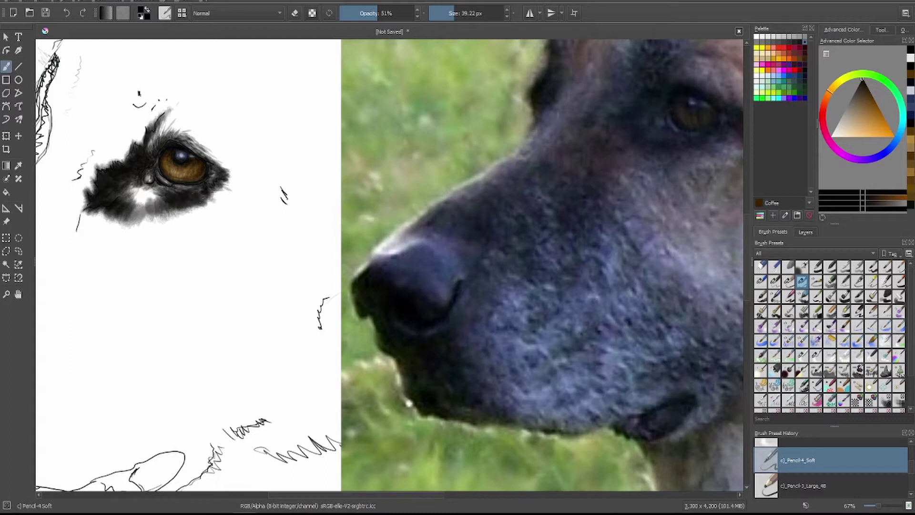
- At 43% opacity, paint dark fur over the white patch and around the eye, then drop to 23%
{"action": "key", "text": "]"}
{"action": "key", "text": "]"}
{"action": "key", "text": "]"}
{"action": "key", "text": "]"}
{"action": "mouse_move", "coordinate": [205, 198]}
{"action": "left_mouse_down"}
{"action": "mouse_move", "coordinate": [138, 210]}
{"action": "mouse_move", "coordinate": [153, 219]}
{"action": "left_mouse_up"}
{"action": "left_click", "coordinate": [372, 14]}
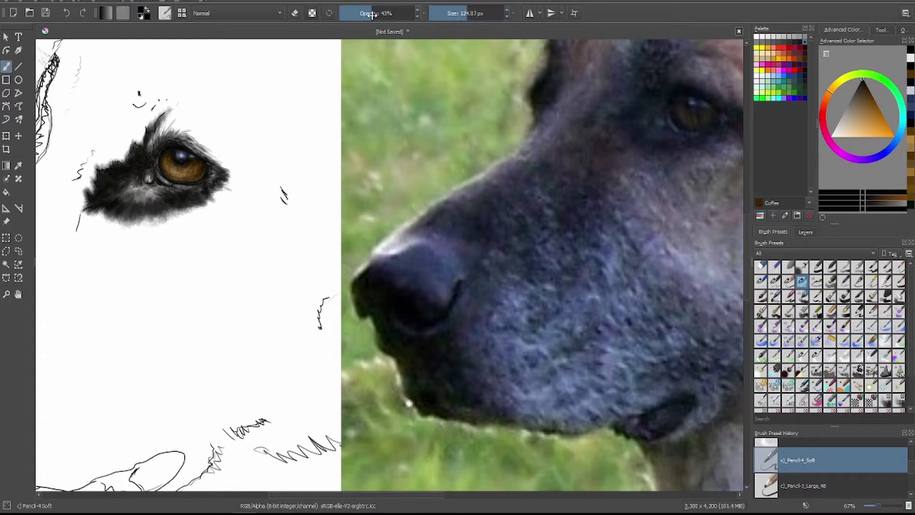
{"action": "mouse_move", "coordinate": [96, 224]}
{"action": "left_mouse_down"}
{"action": "mouse_move", "coordinate": [165, 227]}
{"action": "mouse_move", "coordinate": [195, 202]}
{"action": "mouse_move", "coordinate": [121, 214]}
{"action": "mouse_move", "coordinate": [88, 196]}
{"action": "mouse_move", "coordinate": [139, 121]}
{"action": "left_mouse_up"}
{"action": "mouse_move", "coordinate": [83, 190]}
{"action": "left_mouse_down"}
{"action": "mouse_move", "coordinate": [70, 347]}
{"action": "mouse_move", "coordinate": [87, 195]}
{"action": "mouse_move", "coordinate": [101, 208]}
{"action": "mouse_move", "coordinate": [72, 240]}
{"action": "left_mouse_up"}
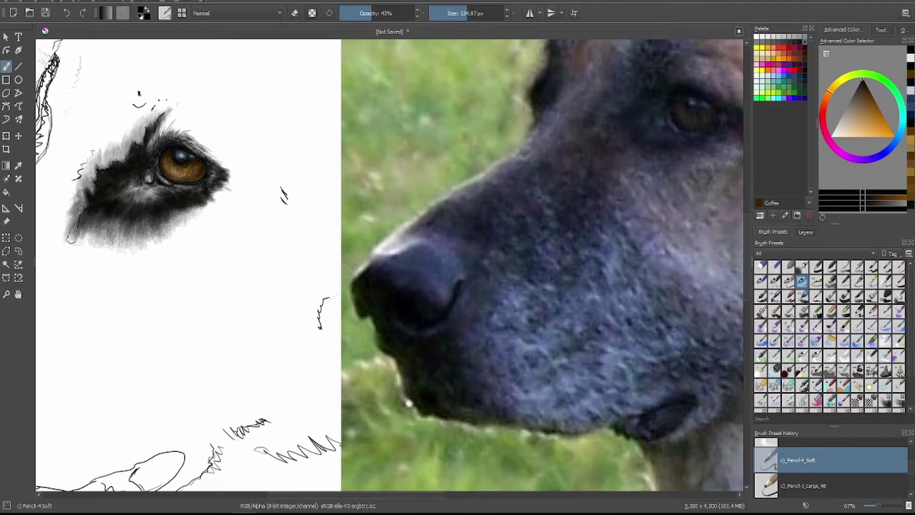
{"action": "mouse_move", "coordinate": [225, 178]}
{"action": "left_mouse_down"}
{"action": "mouse_move", "coordinate": [239, 183]}
{"action": "mouse_move", "coordinate": [215, 205]}
{"action": "left_mouse_up"}
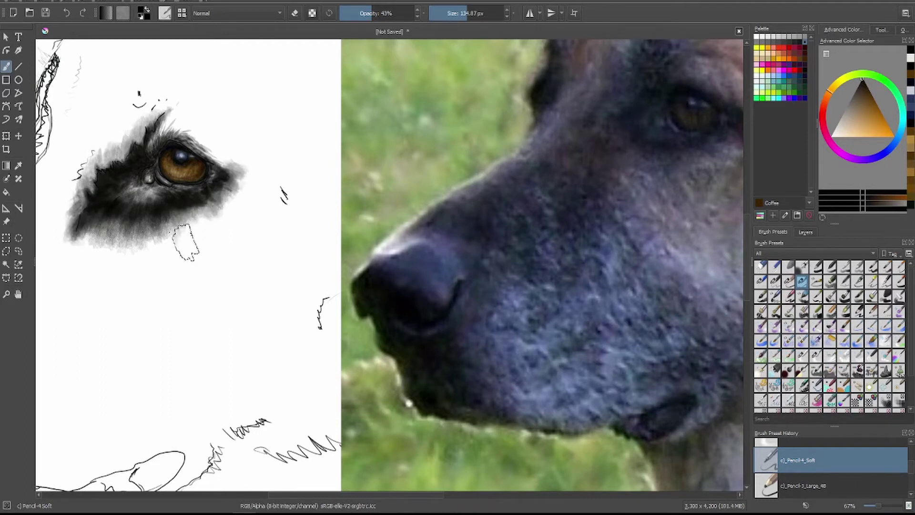
{"action": "scroll", "coordinate": [186, 243], "scroll_direction": "up", "scroll_amount": 2}
{"action": "mouse_move", "coordinate": [158, 157]}
{"action": "left_mouse_down"}
{"action": "mouse_move", "coordinate": [129, 191]}
{"action": "mouse_move", "coordinate": [189, 148]}
{"action": "left_mouse_up"}
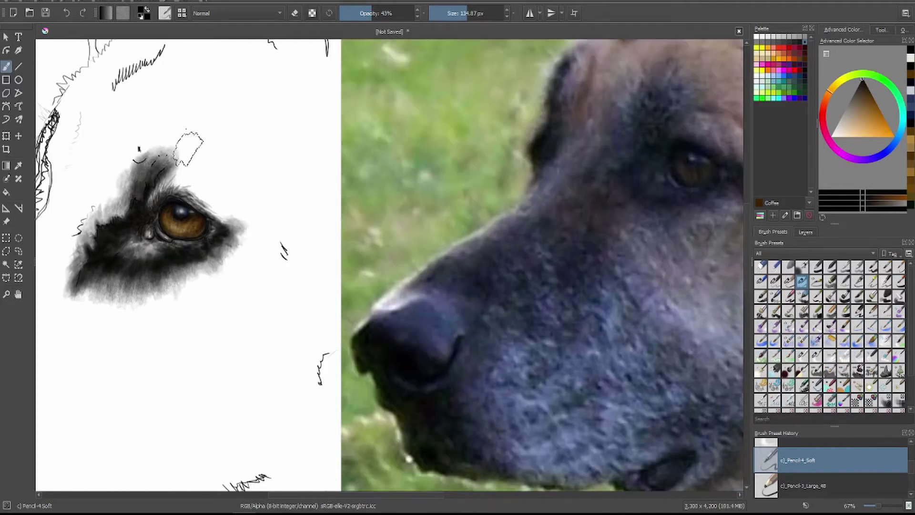
{"action": "mouse_move", "coordinate": [143, 179]}
{"action": "left_mouse_down"}
{"action": "mouse_move", "coordinate": [117, 215]}
{"action": "mouse_move", "coordinate": [145, 157]}
{"action": "mouse_move", "coordinate": [197, 184]}
{"action": "mouse_move", "coordinate": [211, 205]}
{"action": "mouse_move", "coordinate": [167, 148]}
{"action": "mouse_move", "coordinate": [209, 167]}
{"action": "mouse_move", "coordinate": [228, 216]}
{"action": "left_mouse_up"}
{"action": "key", "text": "bracketleft"}
{"action": "key", "text": "bracketleft"}
{"action": "key", "text": "bracketleft"}
{"action": "key", "text": "i"}
{"action": "key", "text": "i"}
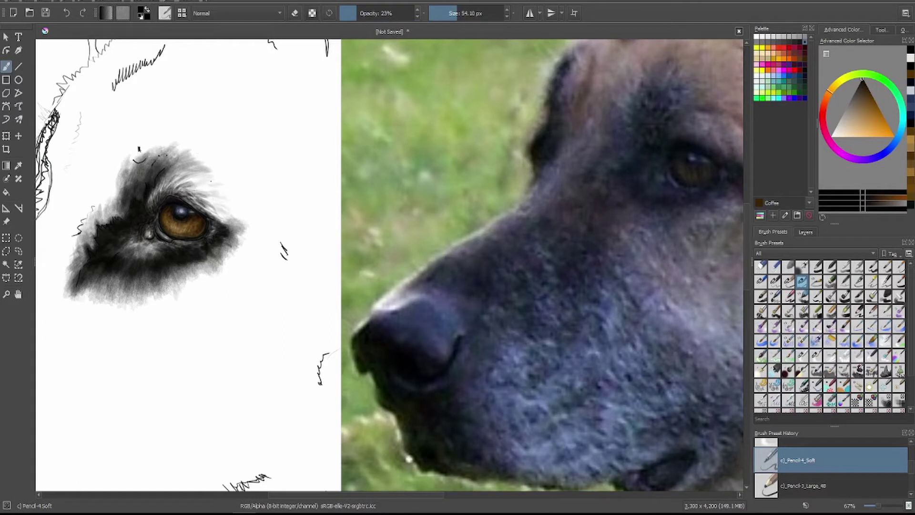
- Paint light grey fur above-right of the eye and a faint white stroke below it
{"action": "mouse_move", "coordinate": [191, 174]}
{"action": "left_mouse_down"}
{"action": "mouse_move", "coordinate": [240, 222]}
{"action": "mouse_move", "coordinate": [251, 252]}
{"action": "left_mouse_up"}
{"action": "key", "text": "x"}
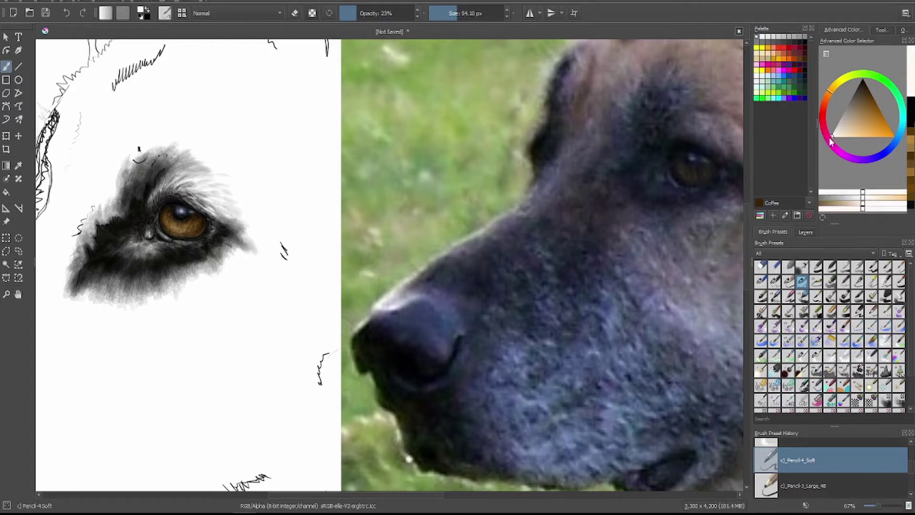
{"action": "key", "text": "e"}
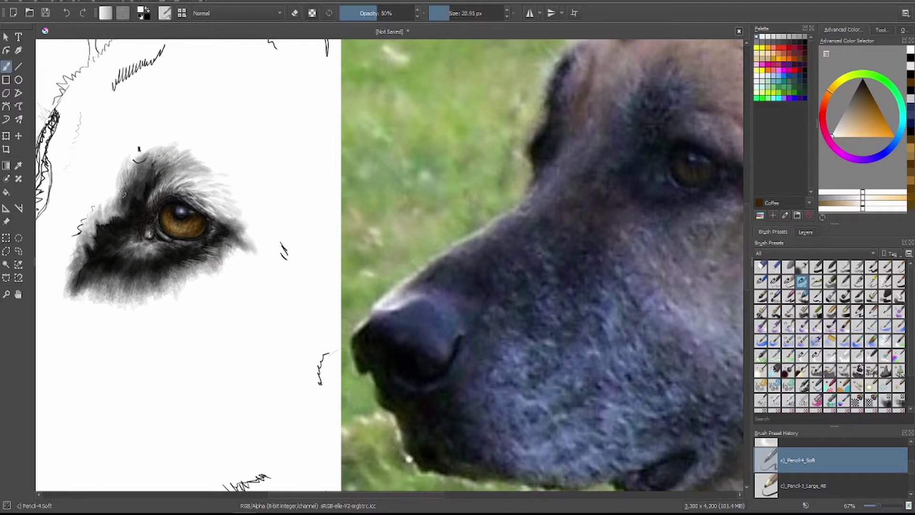
{"action": "left_click_drag", "start_coordinate": [133, 248], "coordinate": [113, 265]}
- Switch back to black, adjust opacity, and undo a trial light stroke at the eye's corner
{"action": "key", "text": "d"}
{"action": "key", "text": "i"}
{"action": "key", "text": "i"}
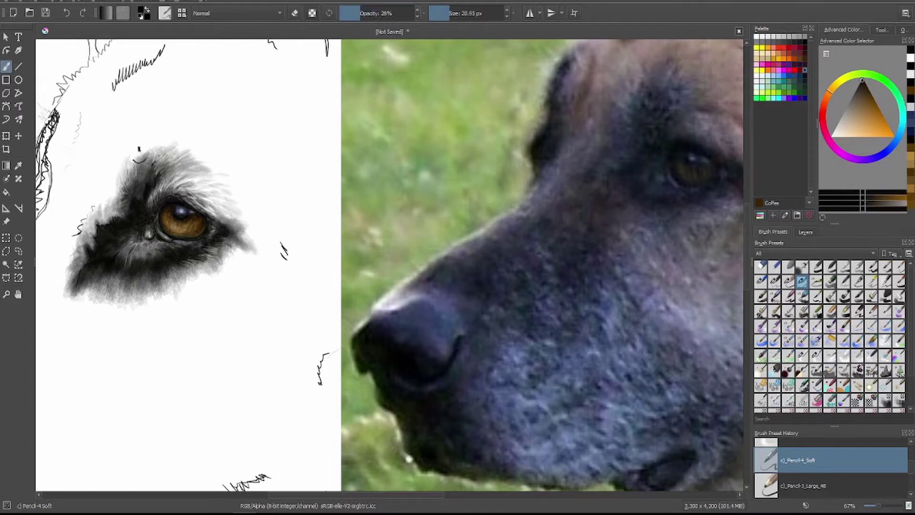
{"action": "key", "text": "o"}
{"action": "key", "text": "o"}
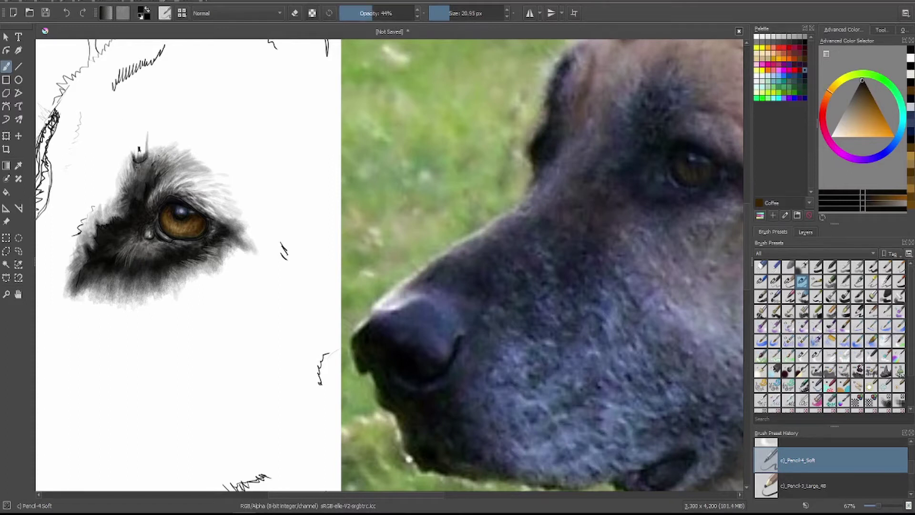
{"action": "key", "text": "x"}
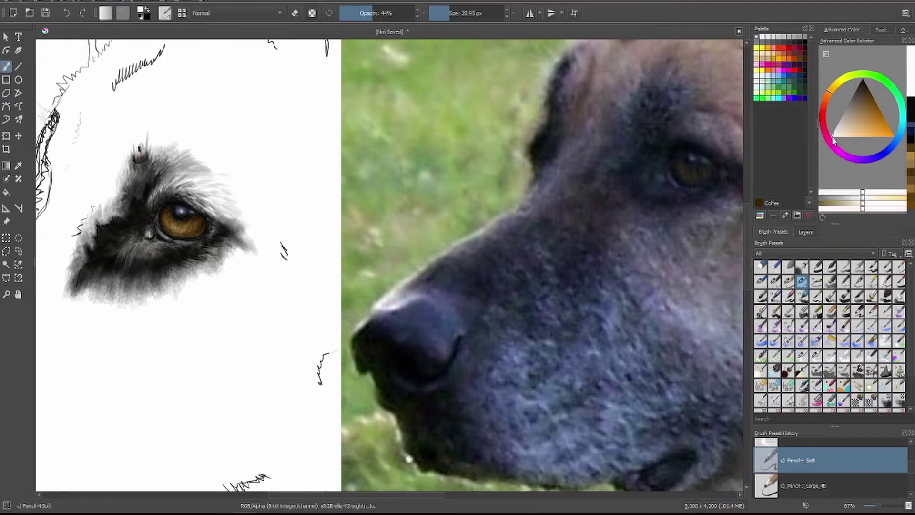
{"action": "left_click", "coordinate": [805, 63]}
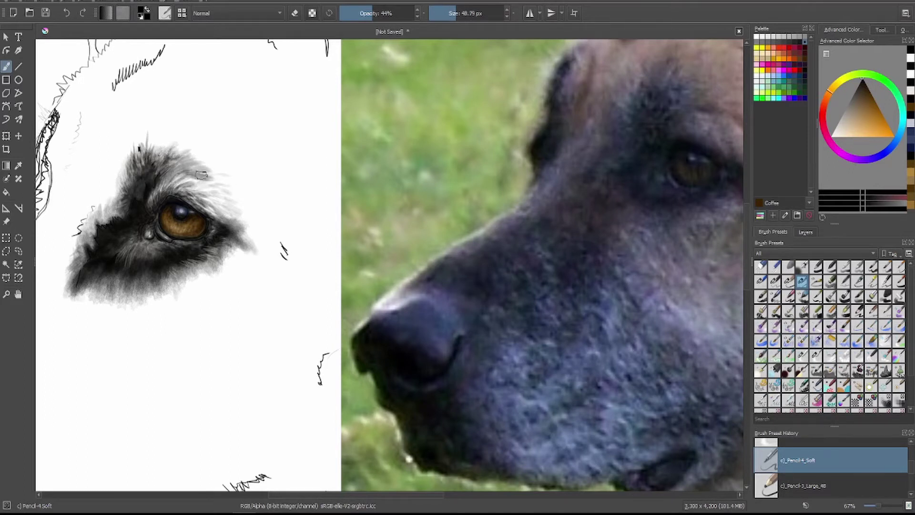
{"action": "left_click_drag", "start_coordinate": [206, 206], "coordinate": [213, 217]}
{"action": "key", "text": "ctrl+z"}
{"action": "key", "text": "ctrl+z"}
- Darken the fur above the eye and fill soft grey fur below-right toward the muzzle
{"action": "mouse_move", "coordinate": [173, 162]}
{"action": "left_mouse_down"}
{"action": "mouse_move", "coordinate": [212, 175]}
{"action": "mouse_move", "coordinate": [212, 164]}
{"action": "left_mouse_up"}
{"action": "mouse_move", "coordinate": [172, 143]}
{"action": "left_mouse_down"}
{"action": "mouse_move", "coordinate": [193, 152]}
{"action": "mouse_move", "coordinate": [196, 133]}
{"action": "mouse_move", "coordinate": [215, 139]}
{"action": "mouse_move", "coordinate": [245, 205]}
{"action": "left_mouse_up"}
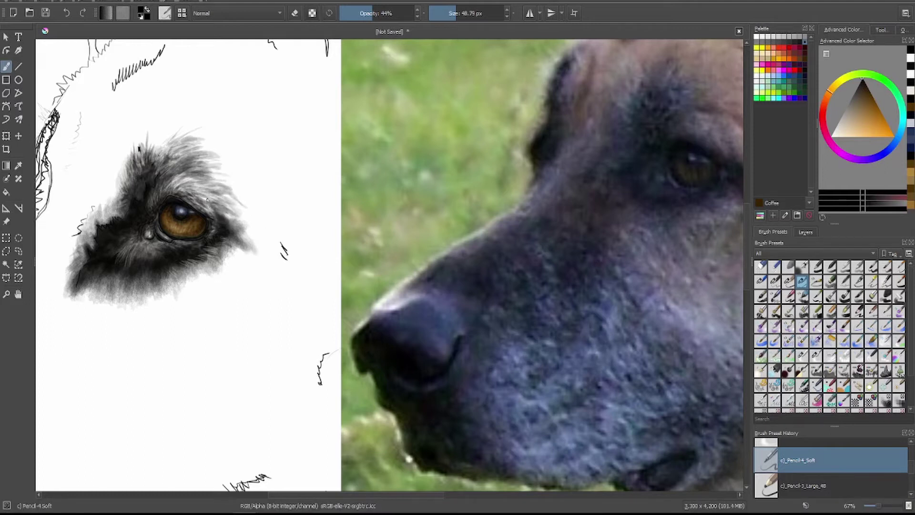
{"action": "left_click_drag", "start_coordinate": [231, 224], "coordinate": [172, 229]}
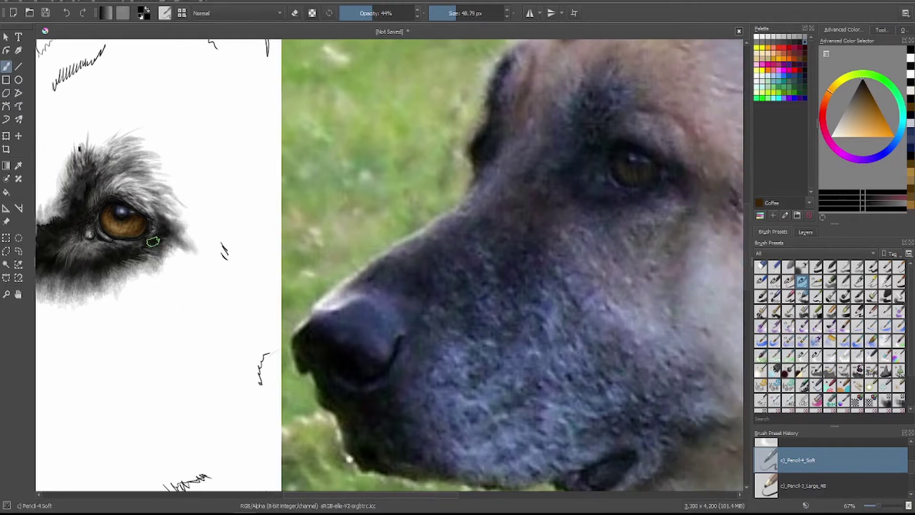
{"action": "left_click_drag", "start_coordinate": [225, 262], "coordinate": [208, 233]}
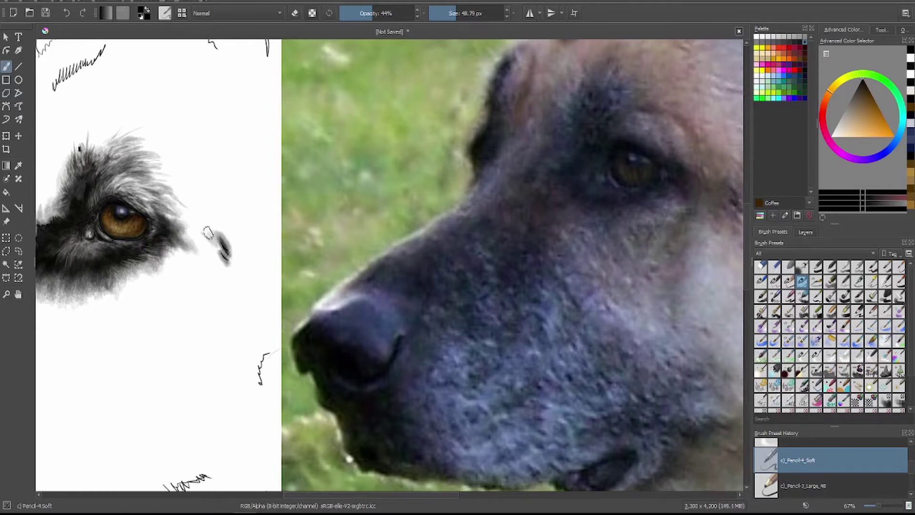
{"action": "mouse_move", "coordinate": [221, 269]}
{"action": "left_mouse_down"}
{"action": "mouse_move", "coordinate": [206, 231]}
{"action": "mouse_move", "coordinate": [181, 257]}
{"action": "mouse_move", "coordinate": [205, 229]}
{"action": "mouse_move", "coordinate": [224, 257]}
{"action": "mouse_move", "coordinate": [198, 247]}
{"action": "mouse_move", "coordinate": [188, 286]}
{"action": "mouse_move", "coordinate": [193, 277]}
{"action": "mouse_move", "coordinate": [200, 292]}
{"action": "mouse_move", "coordinate": [163, 330]}
{"action": "mouse_move", "coordinate": [215, 267]}
{"action": "mouse_move", "coordinate": [167, 292]}
{"action": "mouse_move", "coordinate": [186, 302]}
{"action": "left_mouse_up"}
- Soften the fur with the blur brush, then darken the grey tuft below the eye
{"action": "key", "text": "slash"}
{"action": "scroll", "coordinate": [787, 465], "scroll_direction": "up", "scroll_amount": 2}
{"action": "left_click", "coordinate": [890, 453]}
{"action": "left_click_drag", "start_coordinate": [169, 267], "coordinate": [143, 317]}
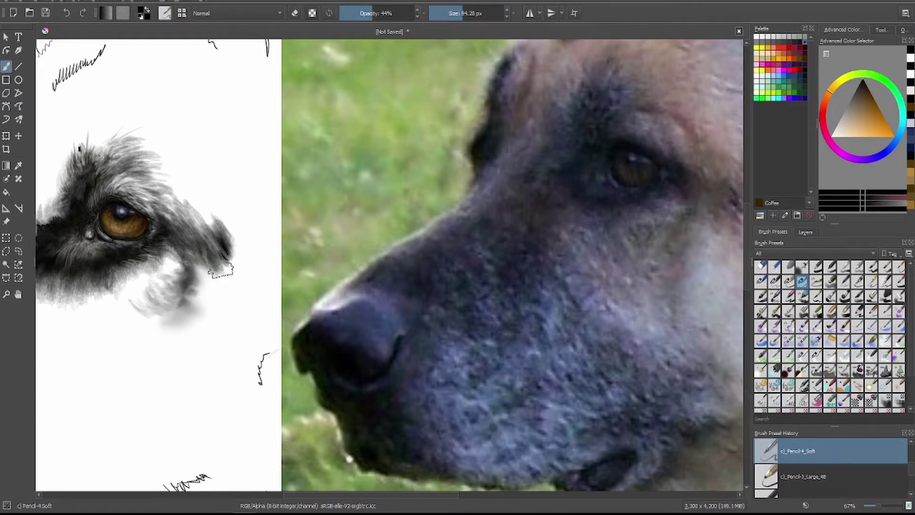
- Paint thick dark strokes along the head's left cheek edge, extending them upward
{"action": "scroll", "coordinate": [348, 417], "scroll_direction": "down", "scroll_amount": 1}
{"action": "left_click_drag", "start_coordinate": [71, 248], "coordinate": [61, 267]}
{"action": "key", "text": "bracketleft"}
{"action": "key", "text": "bracketleft"}
{"action": "key", "text": "bracketleft"}
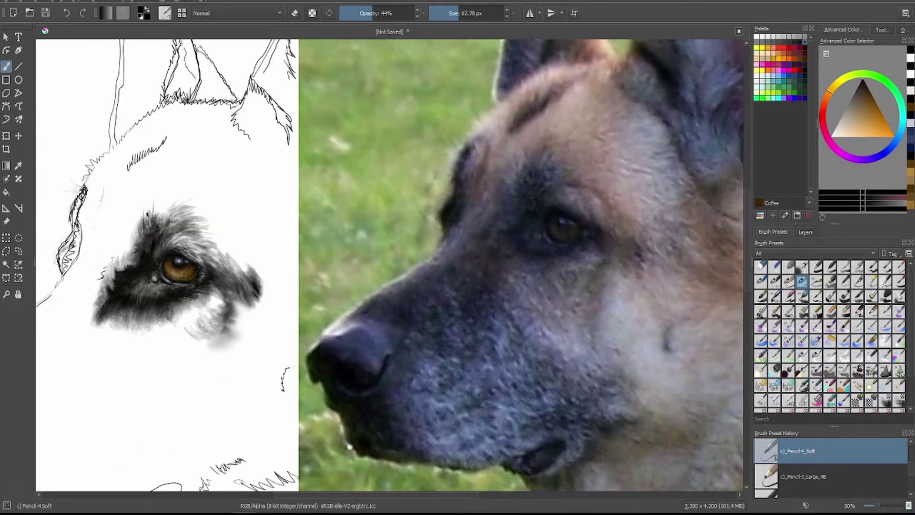
{"action": "key", "text": "o"}
{"action": "key", "text": "o"}
{"action": "key", "text": "o"}
{"action": "key", "text": "o"}
{"action": "left_click_drag", "start_coordinate": [67, 234], "coordinate": [60, 266]}
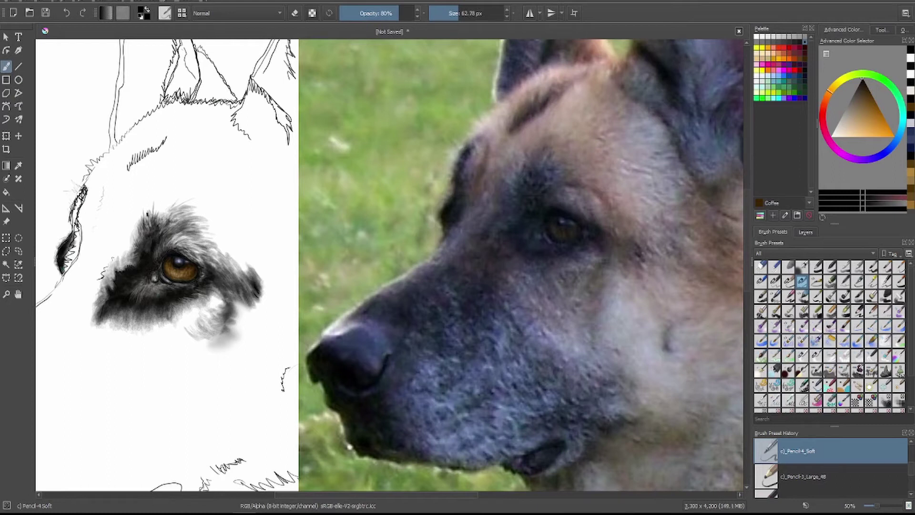
{"action": "left_click_drag", "start_coordinate": [76, 233], "coordinate": [63, 269]}
{"action": "mouse_move", "coordinate": [85, 187]}
{"action": "left_mouse_down"}
{"action": "mouse_move", "coordinate": [72, 236]}
{"action": "mouse_move", "coordinate": [72, 224]}
{"action": "mouse_move", "coordinate": [76, 248]}
{"action": "left_mouse_up"}
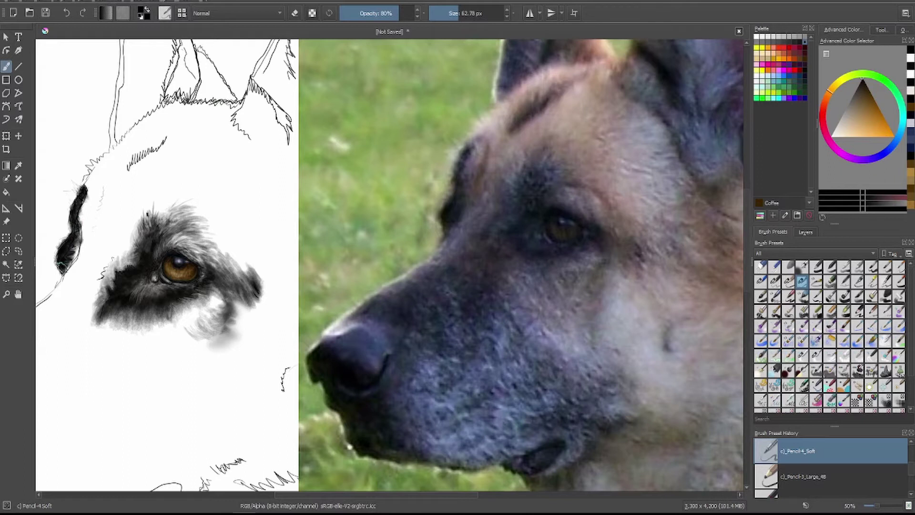
{"action": "mouse_move", "coordinate": [86, 214]}
{"action": "left_mouse_down"}
{"action": "mouse_move", "coordinate": [67, 266]}
{"action": "mouse_move", "coordinate": [73, 218]}
{"action": "left_mouse_up"}
- Soften the dark cheek edge with the Knife Edge and Blur blender brushes
{"action": "left_click", "coordinate": [830, 356]}
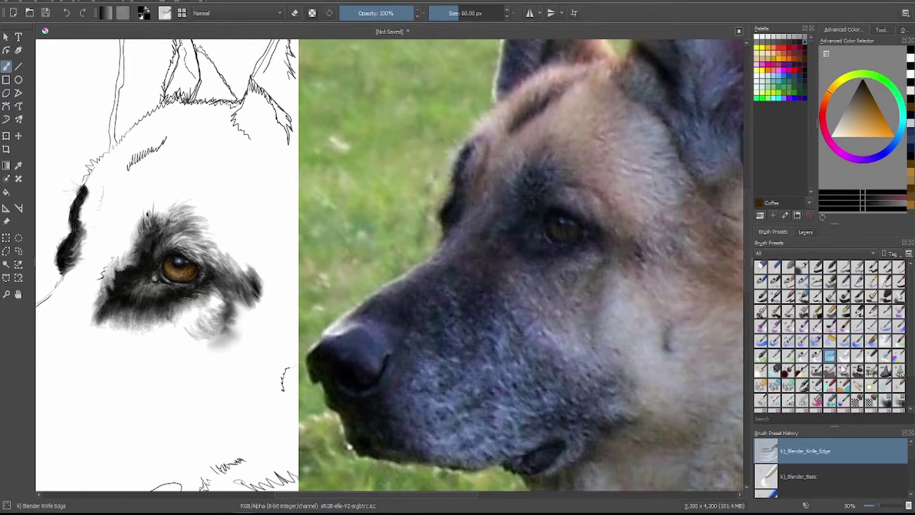
{"action": "left_click", "coordinate": [816, 356]}
{"action": "left_click_drag", "start_coordinate": [81, 267], "coordinate": [105, 247]}
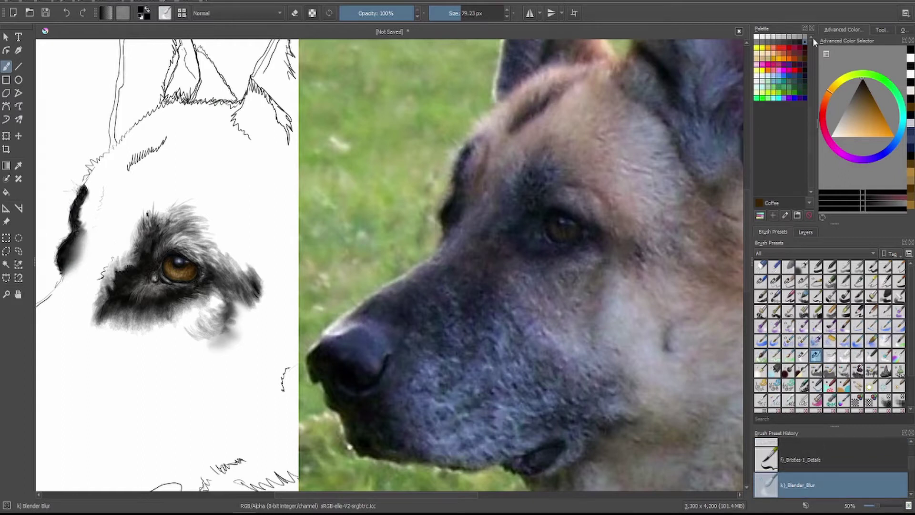
- Pick 50% mid grey and a darker sampled tone on a small soft pencil in Multiply mode
{"action": "left_click", "coordinate": [784, 37]}
{"action": "left_click", "coordinate": [802, 281]}
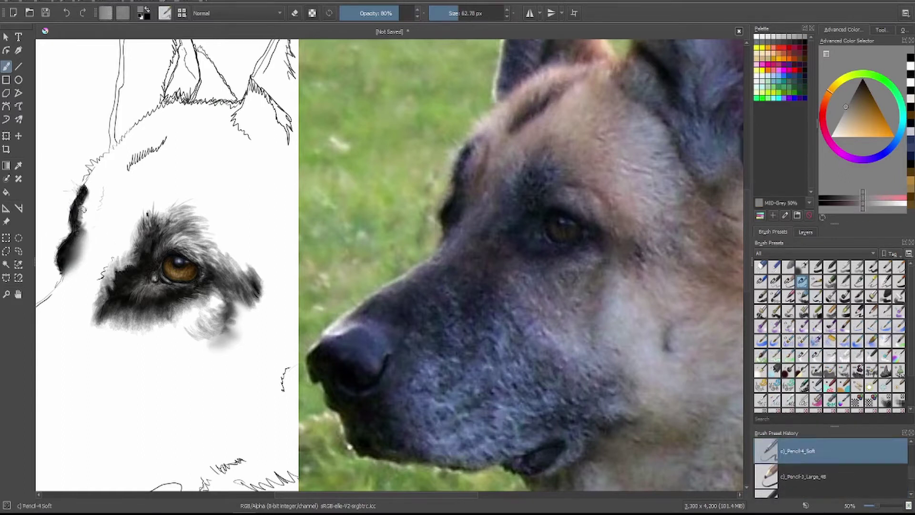
{"action": "key", "text": "bracketleft"}
{"action": "key", "text": "bracketleft"}
{"action": "key", "text": "bracketleft"}
{"action": "left_click", "coordinate": [87, 217], "text": "ctrl"}
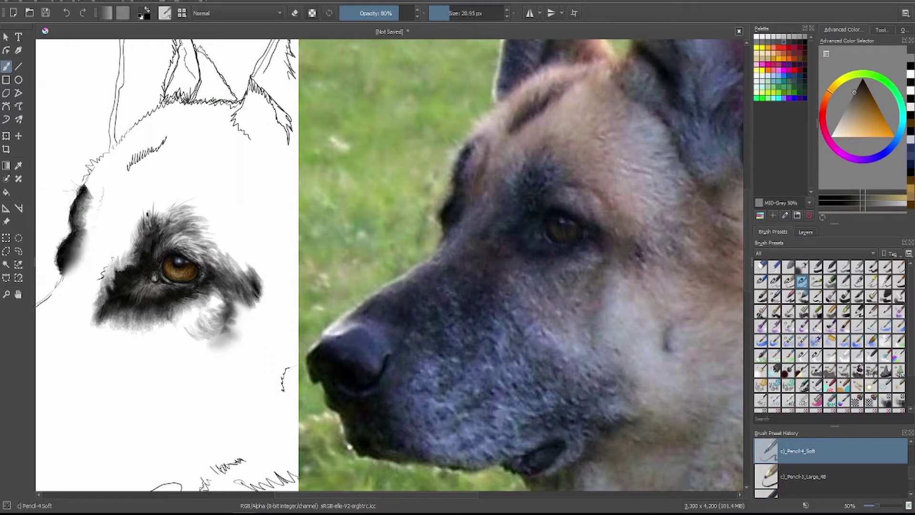
{"action": "left_click", "coordinate": [236, 13]}
{"action": "left_click", "coordinate": [224, 30]}
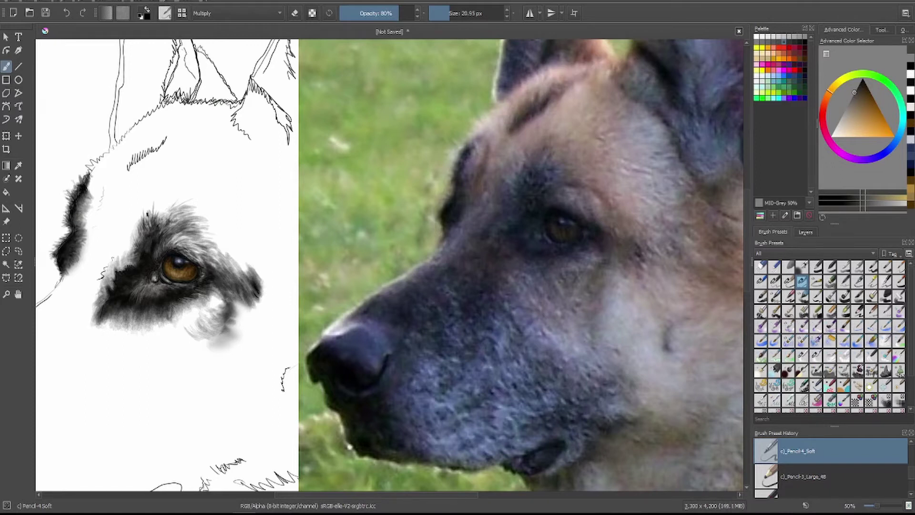
- Paint dark grey strokes along the head's left edge with a larger brush in Multiply blending
{"action": "left_click_drag", "start_coordinate": [91, 166], "coordinate": [80, 185]}
{"action": "left_click", "coordinate": [849, 103]}
{"action": "key", "text": "alt+shift+n"}
{"action": "mouse_move", "coordinate": [55, 293]}
{"action": "left_mouse_down"}
{"action": "mouse_move", "coordinate": [81, 250]}
{"action": "mouse_move", "coordinate": [93, 181]}
{"action": "mouse_move", "coordinate": [86, 193]}
{"action": "left_mouse_up"}
{"action": "mouse_move", "coordinate": [43, 305]}
{"action": "left_mouse_down"}
{"action": "mouse_move", "coordinate": [79, 272]}
{"action": "mouse_move", "coordinate": [86, 236]}
{"action": "left_mouse_up"}
{"action": "left_click", "coordinate": [234, 13]}
{"action": "left_click", "coordinate": [254, 65]}
{"action": "mouse_move", "coordinate": [62, 286]}
{"action": "left_mouse_down"}
{"action": "mouse_move", "coordinate": [96, 171]}
{"action": "mouse_move", "coordinate": [93, 191]}
{"action": "left_mouse_up"}
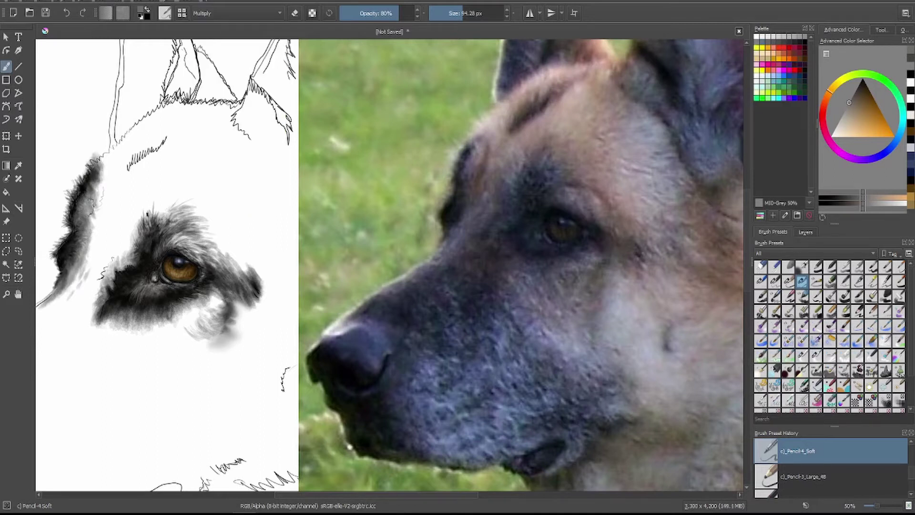
- With a smaller, lower-opacity brush, add dark fur left of the eye and along the ear edge
{"action": "key", "text": "bracketleft"}
{"action": "key", "text": "bracketleft"}
{"action": "key", "text": "bracketleft"}
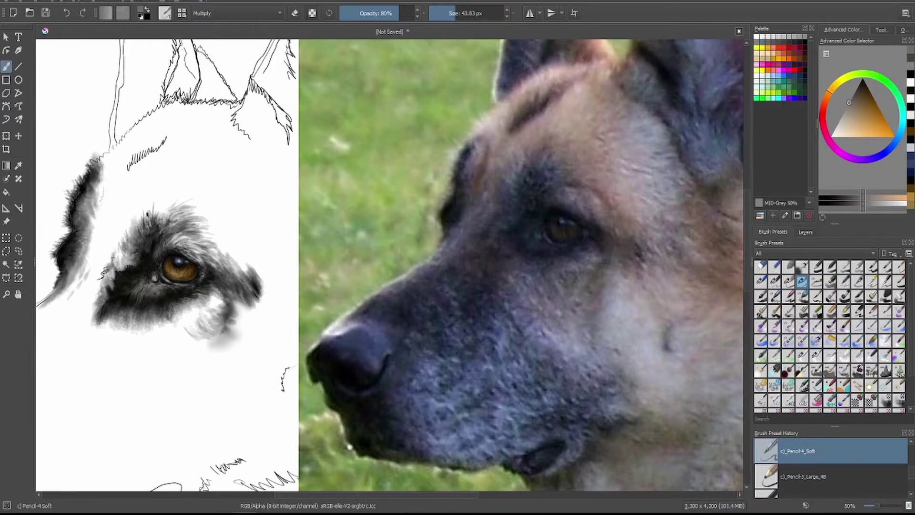
{"action": "mouse_move", "coordinate": [95, 283]}
{"action": "left_mouse_down"}
{"action": "mouse_move", "coordinate": [138, 245]}
{"action": "mouse_move", "coordinate": [103, 205]}
{"action": "mouse_move", "coordinate": [109, 236]}
{"action": "mouse_move", "coordinate": [129, 204]}
{"action": "left_mouse_up"}
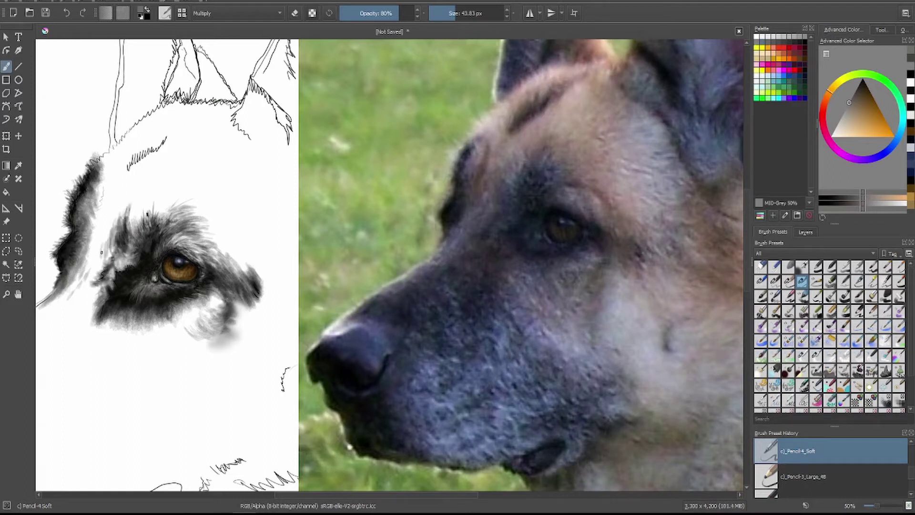
{"action": "mouse_move", "coordinate": [115, 262]}
{"action": "left_mouse_down"}
{"action": "mouse_move", "coordinate": [130, 196]}
{"action": "mouse_move", "coordinate": [86, 233]}
{"action": "mouse_move", "coordinate": [100, 255]}
{"action": "mouse_move", "coordinate": [77, 289]}
{"action": "mouse_move", "coordinate": [93, 234]}
{"action": "left_mouse_up"}
{"action": "key", "text": "i"}
{"action": "key", "text": "i"}
{"action": "key", "text": "i"}
{"action": "left_click_drag", "start_coordinate": [107, 184], "coordinate": [86, 234]}
{"action": "left_click_drag", "start_coordinate": [105, 177], "coordinate": [97, 228]}
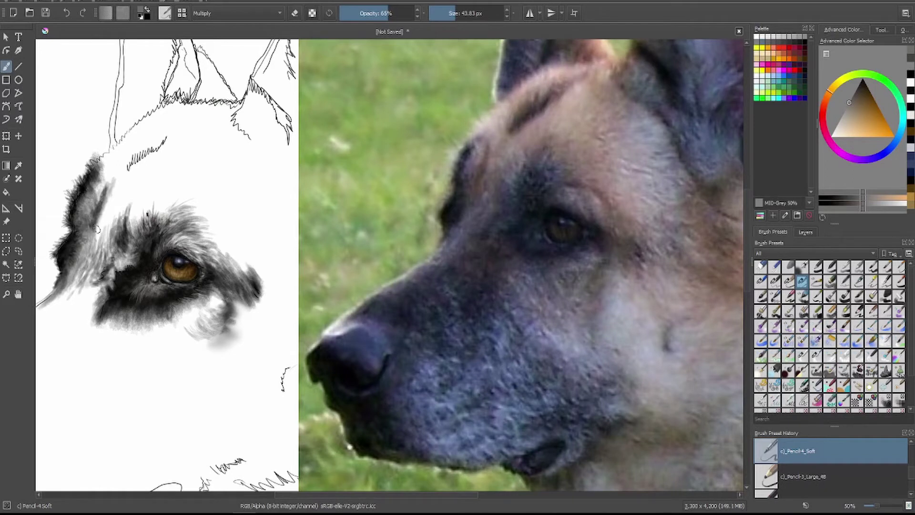
{"action": "mouse_move", "coordinate": [89, 191]}
{"action": "left_mouse_down"}
{"action": "mouse_move", "coordinate": [76, 226]}
{"action": "mouse_move", "coordinate": [95, 238]}
{"action": "mouse_move", "coordinate": [99, 206]}
{"action": "left_mouse_up"}
- Spread dark fur rightward above the eye and paint a dark diagonal brow patch
{"action": "mouse_move", "coordinate": [123, 236]}
{"action": "left_mouse_down"}
{"action": "mouse_move", "coordinate": [127, 208]}
{"action": "mouse_move", "coordinate": [139, 204]}
{"action": "mouse_move", "coordinate": [130, 197]}
{"action": "mouse_move", "coordinate": [159, 185]}
{"action": "left_mouse_up"}
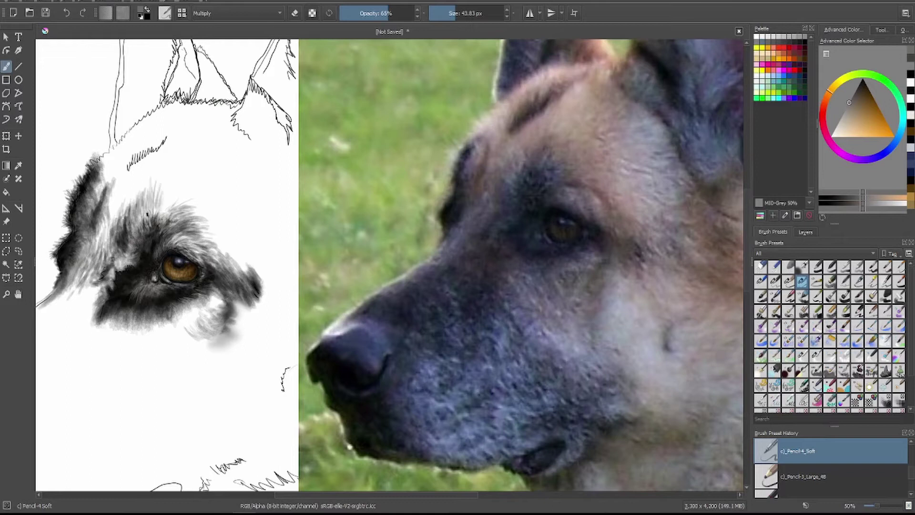
{"action": "left_click_drag", "start_coordinate": [153, 222], "coordinate": [163, 200]}
{"action": "mouse_move", "coordinate": [141, 228]}
{"action": "left_mouse_down"}
{"action": "mouse_move", "coordinate": [161, 173]}
{"action": "mouse_move", "coordinate": [195, 168]}
{"action": "mouse_move", "coordinate": [175, 183]}
{"action": "mouse_move", "coordinate": [162, 211]}
{"action": "mouse_move", "coordinate": [201, 180]}
{"action": "mouse_move", "coordinate": [124, 190]}
{"action": "mouse_move", "coordinate": [133, 150]}
{"action": "mouse_move", "coordinate": [167, 128]}
{"action": "left_mouse_up"}
{"action": "mouse_move", "coordinate": [126, 169]}
{"action": "left_mouse_down"}
{"action": "mouse_move", "coordinate": [191, 117]}
{"action": "mouse_move", "coordinate": [188, 105]}
{"action": "left_mouse_up"}
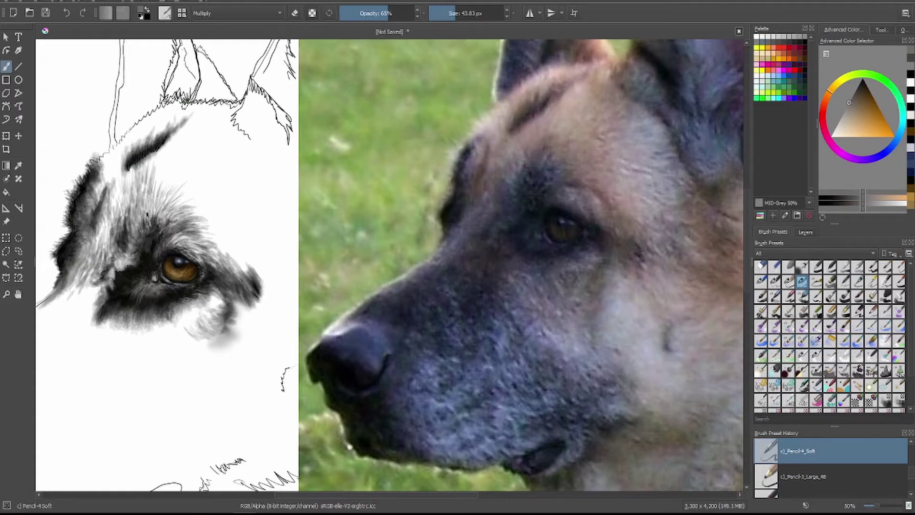
- Add short fur strokes on the left ear edge and forehead, returning to Normal blending
{"action": "key", "text": "bracketleft"}
{"action": "key", "text": "bracketleft"}
{"action": "key", "text": "bracketleft"}
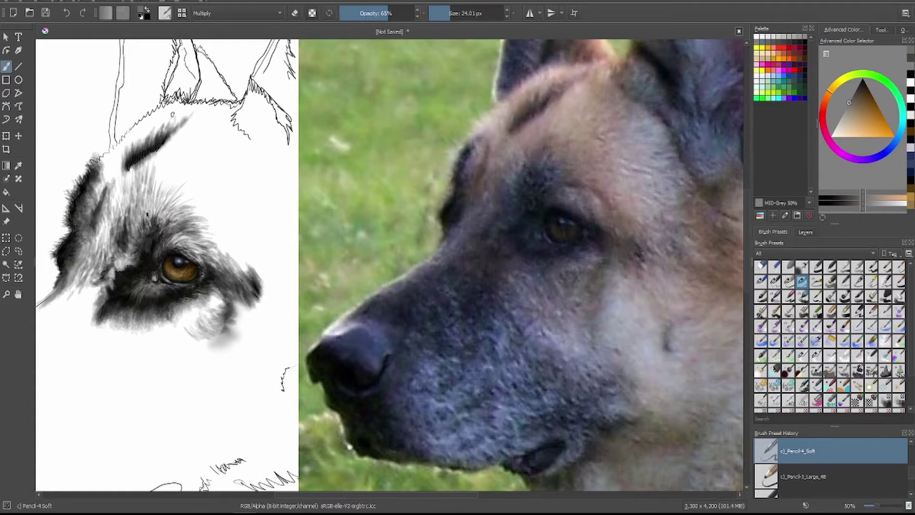
{"action": "left_click_drag", "start_coordinate": [108, 197], "coordinate": [100, 173]}
{"action": "left_click_drag", "start_coordinate": [102, 214], "coordinate": [106, 180]}
{"action": "mouse_move", "coordinate": [120, 229]}
{"action": "left_mouse_down"}
{"action": "mouse_move", "coordinate": [113, 181]}
{"action": "mouse_move", "coordinate": [145, 181]}
{"action": "left_mouse_up"}
{"action": "left_click", "coordinate": [236, 12]}
{"action": "left_click", "coordinate": [214, 60]}
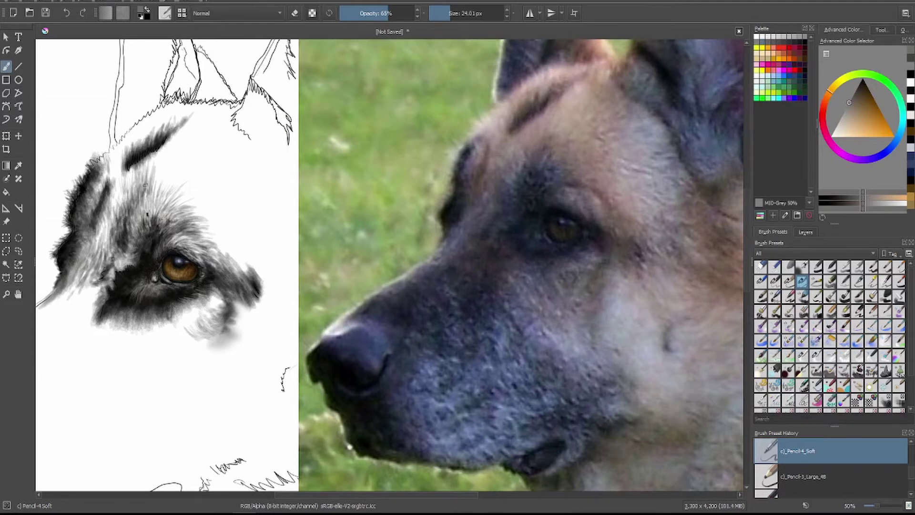
{"action": "mouse_move", "coordinate": [168, 218]}
{"action": "left_mouse_down"}
{"action": "mouse_move", "coordinate": [161, 204]}
{"action": "mouse_move", "coordinate": [180, 193]}
{"action": "left_mouse_up"}
- At full opacity with darker shades, paint bold fur strokes above the eye toward the muzzle
{"action": "key", "text": "o"}
{"action": "key", "text": "o"}
{"action": "key", "text": "o"}
{"action": "key", "text": "o"}
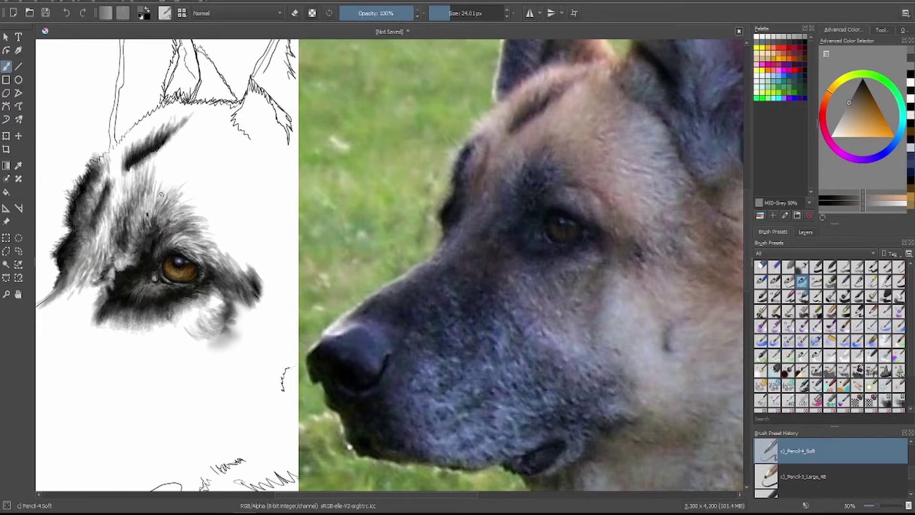
{"action": "left_click", "coordinate": [861, 80]}
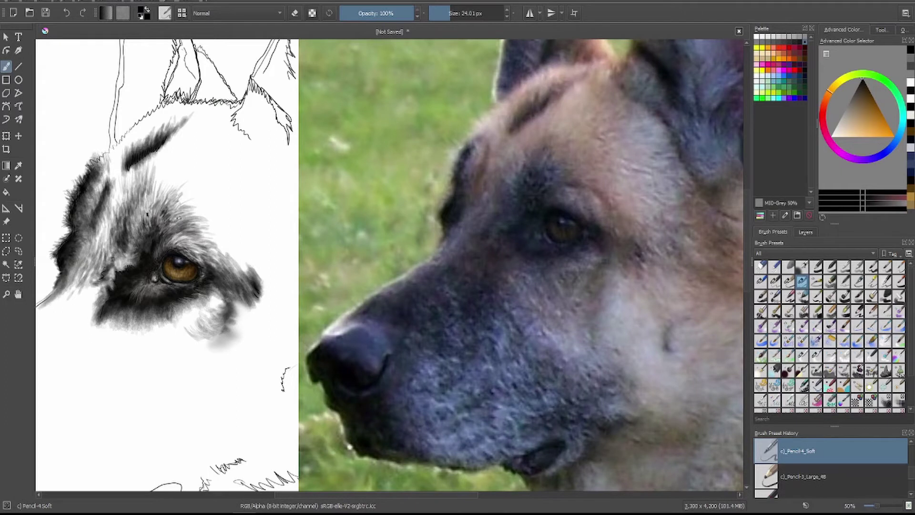
{"action": "left_click", "coordinate": [853, 94]}
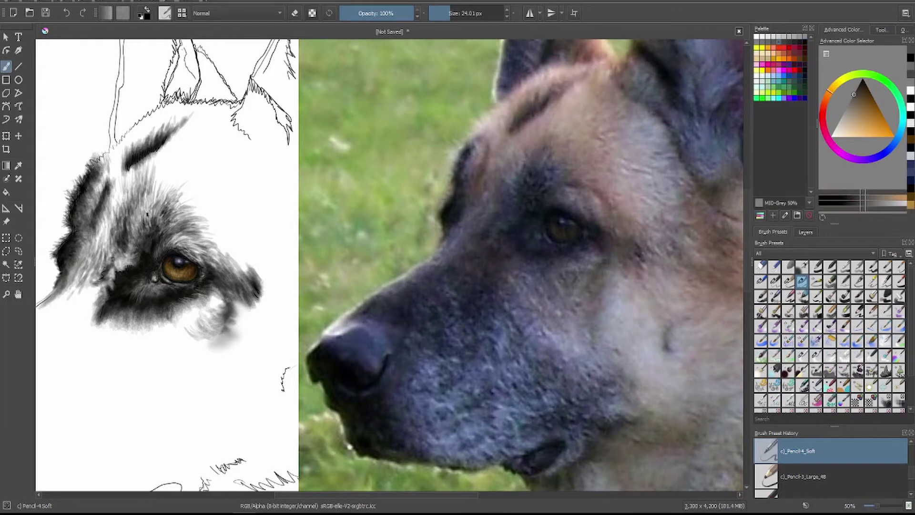
{"action": "mouse_move", "coordinate": [163, 205]}
{"action": "left_mouse_down"}
{"action": "mouse_move", "coordinate": [159, 190]}
{"action": "mouse_move", "coordinate": [176, 199]}
{"action": "mouse_move", "coordinate": [179, 219]}
{"action": "left_mouse_up"}
{"action": "left_click", "coordinate": [181, 197], "text": "ctrl"}
{"action": "key", "text": "bracketright"}
{"action": "mouse_move", "coordinate": [195, 190]}
{"action": "left_mouse_down"}
{"action": "mouse_move", "coordinate": [178, 196]}
{"action": "mouse_move", "coordinate": [243, 272]}
{"action": "left_mouse_up"}
{"action": "left_click_drag", "start_coordinate": [203, 228], "coordinate": [221, 232]}
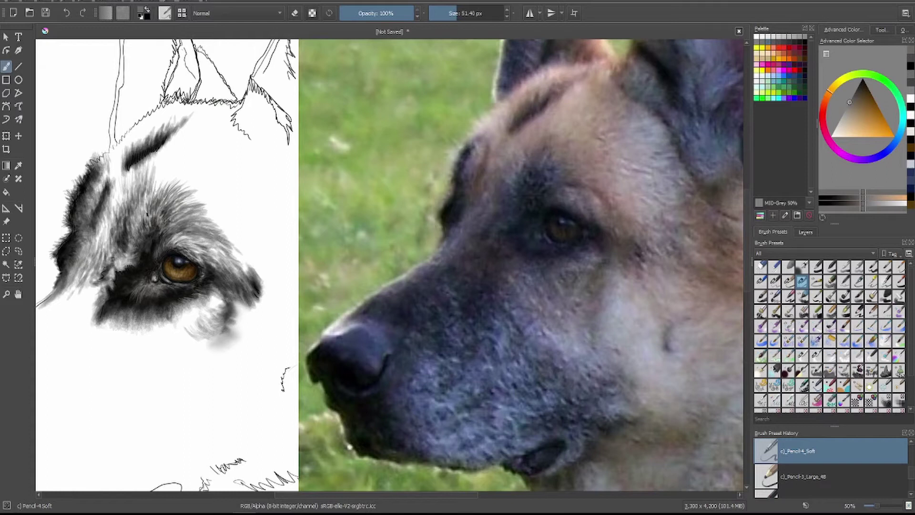
- With a tiny brush in Multiply blending, add subtle dark marks just above the eye
{"action": "key", "text": "bracketleft"}
{"action": "key", "text": "bracketleft"}
{"action": "key", "text": "bracketleft"}
{"action": "left_click", "coordinate": [236, 13]}
{"action": "left_click", "coordinate": [224, 79]}
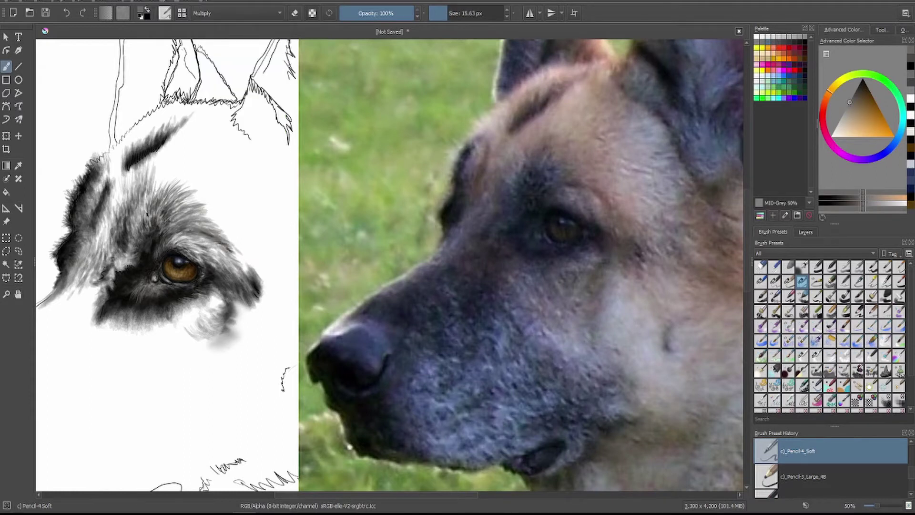
{"action": "left_click_drag", "start_coordinate": [189, 226], "coordinate": [225, 241]}
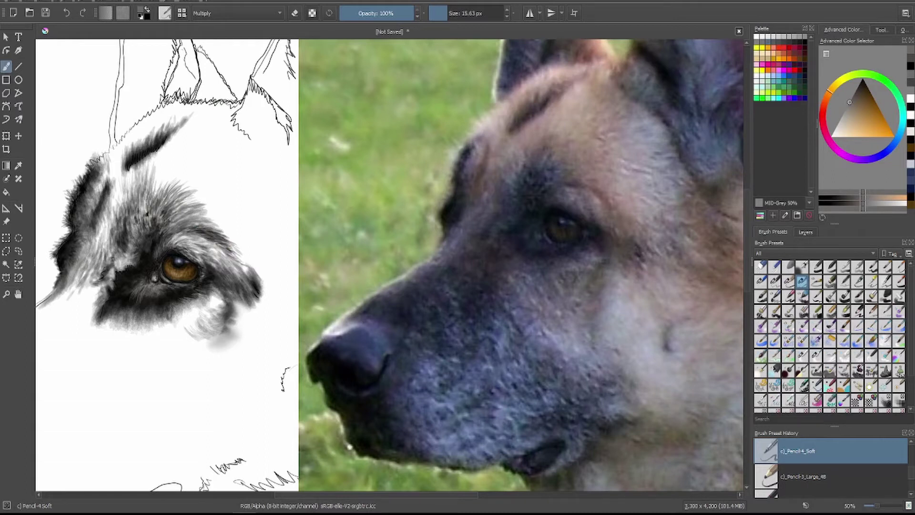
{"action": "left_click_drag", "start_coordinate": [172, 223], "coordinate": [213, 220]}
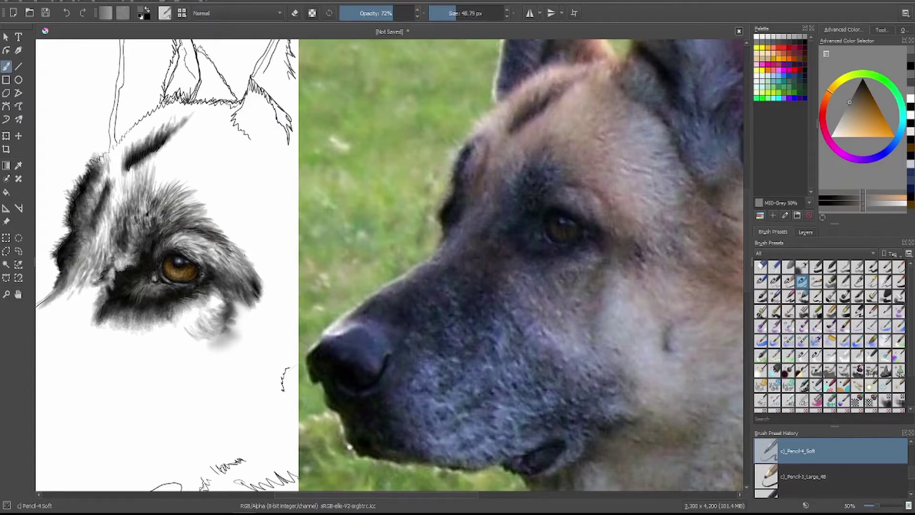
- Burn a soft grey shadow beside the cheek with the Adjust_Overlay_Burn brush
{"action": "left_click", "coordinate": [272, 13]}
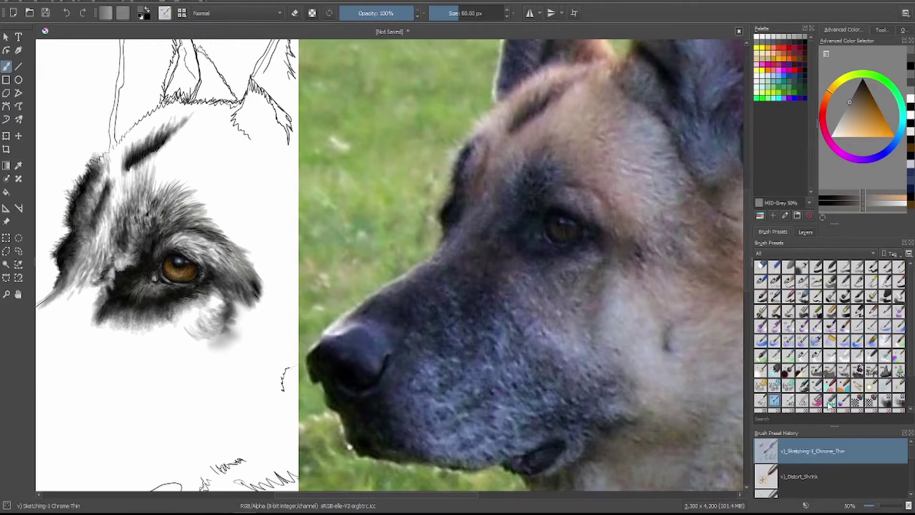
{"action": "left_click", "coordinate": [872, 386]}
{"action": "scroll", "coordinate": [830, 362], "scroll_direction": "down", "scroll_amount": 1}
{"action": "left_click", "coordinate": [802, 358]}
{"action": "left_click", "coordinate": [484, 14]}
{"action": "mouse_move", "coordinate": [267, 248]}
{"action": "left_mouse_down"}
{"action": "mouse_move", "coordinate": [245, 317]}
{"action": "mouse_move", "coordinate": [255, 388]}
{"action": "left_mouse_up"}
- Shade the cheek's lower-left edge with Pencil-4 Soft, then soften the fur lines with Blender Knife Edge
{"action": "scroll", "coordinate": [911, 487], "scroll_direction": "down", "scroll_amount": 3}
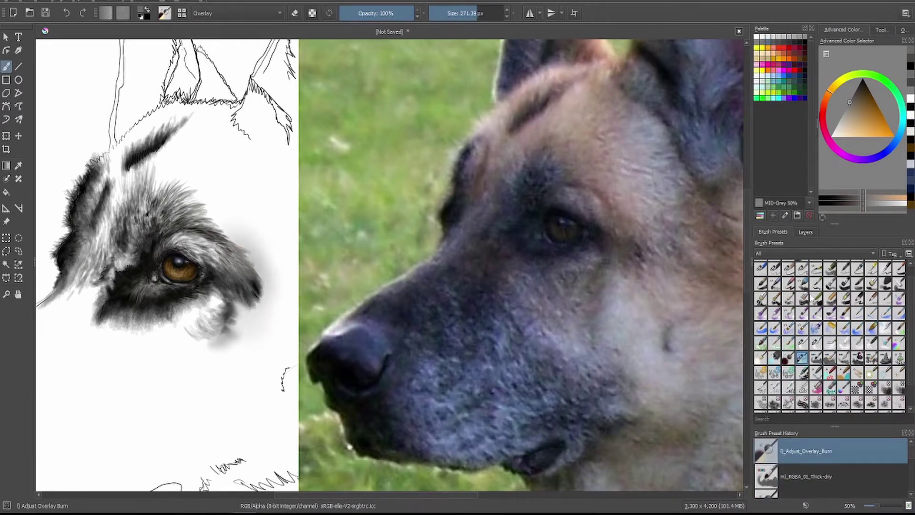
{"action": "scroll", "coordinate": [803, 280], "scroll_direction": "up", "scroll_amount": 1}
{"action": "left_click", "coordinate": [802, 281]}
{"action": "left_click_drag", "start_coordinate": [93, 245], "coordinate": [44, 306]}
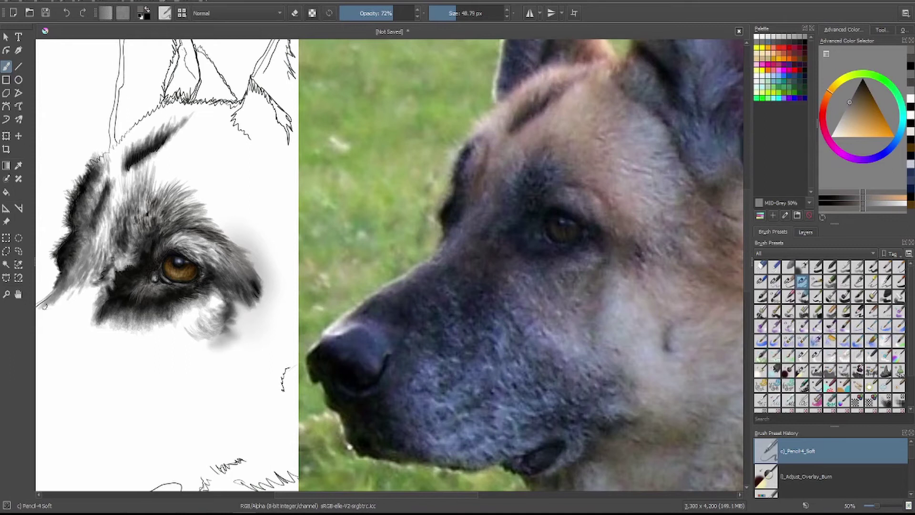
{"action": "left_click", "coordinate": [829, 355]}
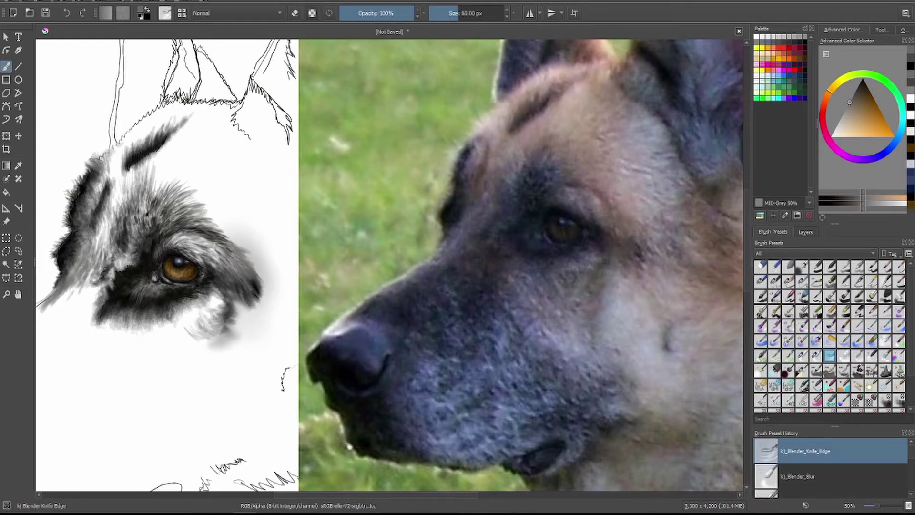
{"action": "mouse_move", "coordinate": [109, 145]}
{"action": "left_mouse_down"}
{"action": "mouse_move", "coordinate": [89, 173]}
{"action": "mouse_move", "coordinate": [96, 157]}
{"action": "left_mouse_up"}
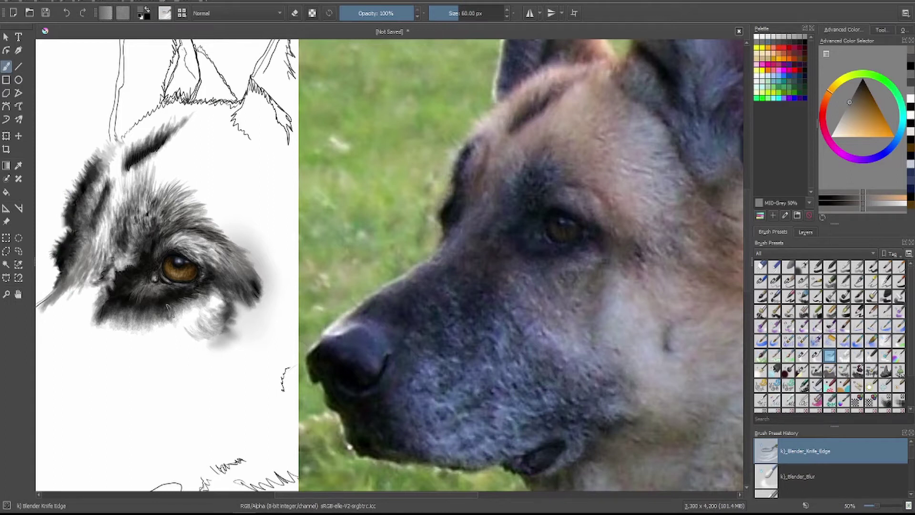
{"action": "left_click", "coordinate": [802, 281]}
- Paint dark grey forehead strokes, light fur on the forehead edge, and dark fur along the lower-left face
{"action": "left_click_drag", "start_coordinate": [120, 175], "coordinate": [136, 138]}
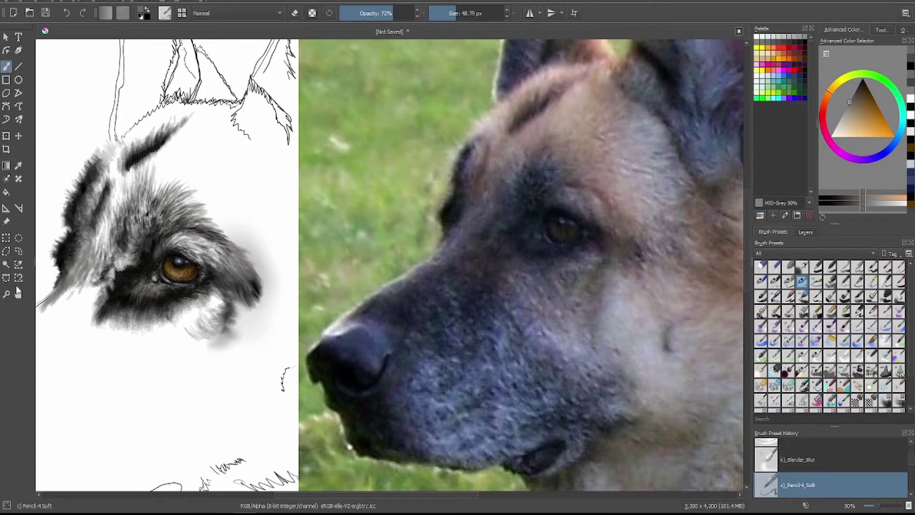
{"action": "left_click", "coordinate": [862, 82]}
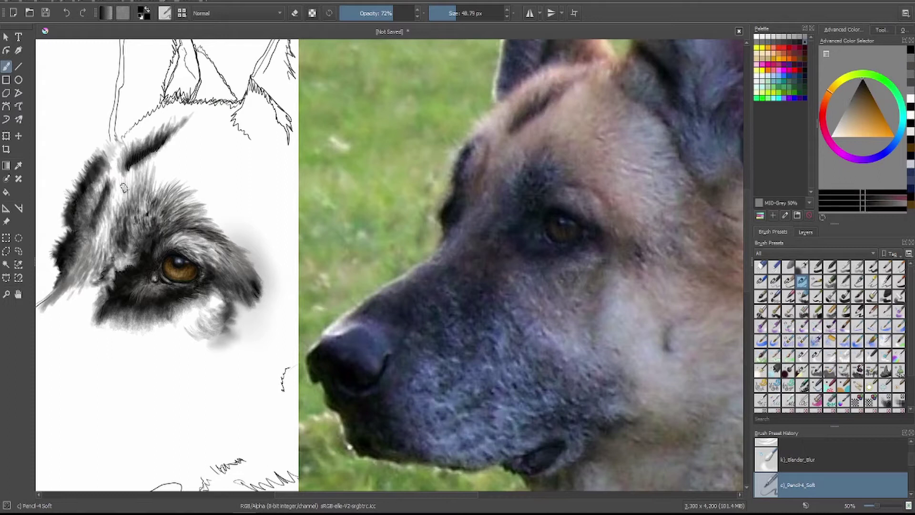
{"action": "left_click", "coordinate": [852, 101]}
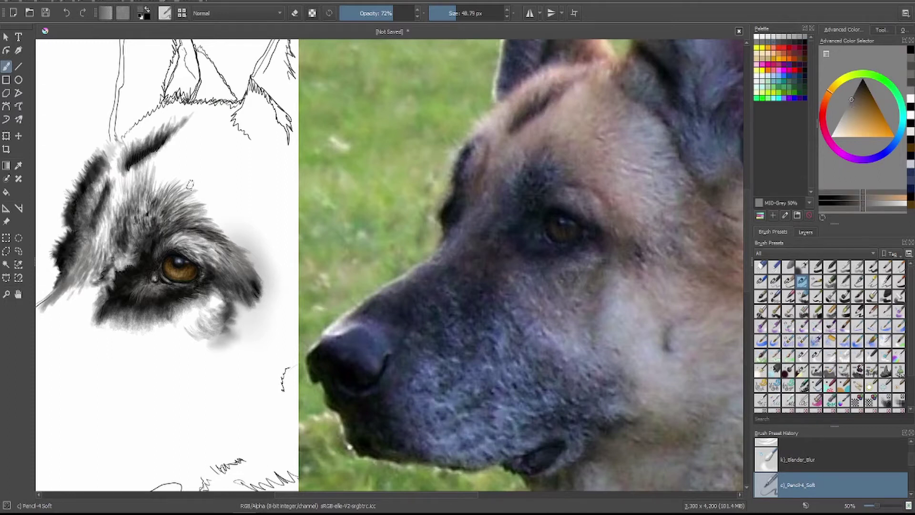
{"action": "left_click_drag", "start_coordinate": [158, 193], "coordinate": [154, 177]}
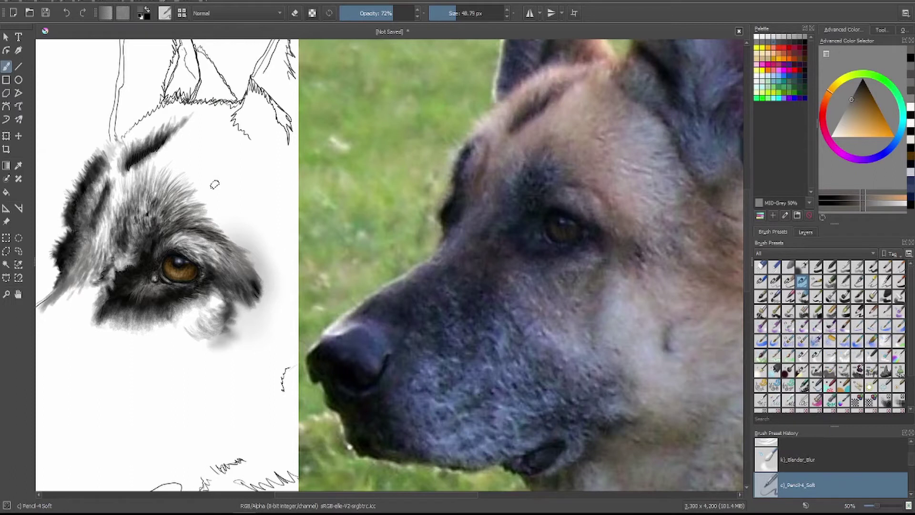
{"action": "left_click_drag", "start_coordinate": [212, 203], "coordinate": [189, 187]}
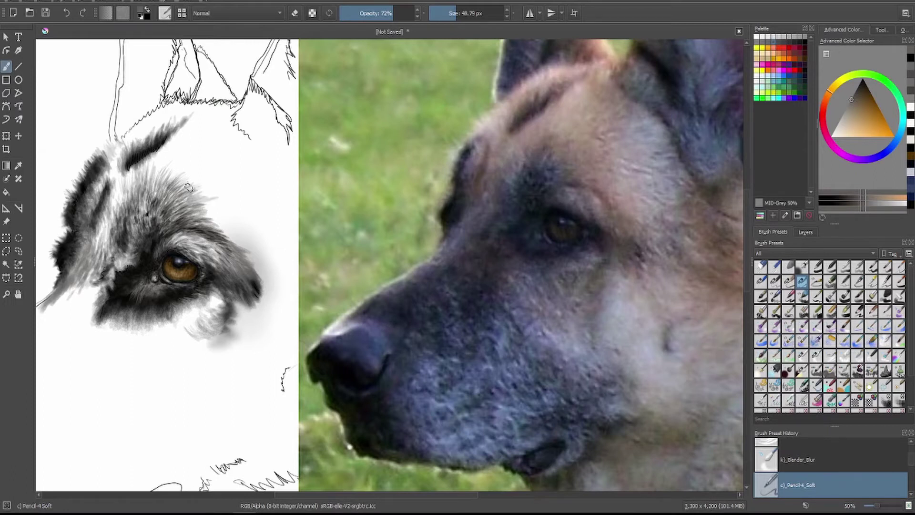
{"action": "left_click_drag", "start_coordinate": [221, 226], "coordinate": [191, 175]}
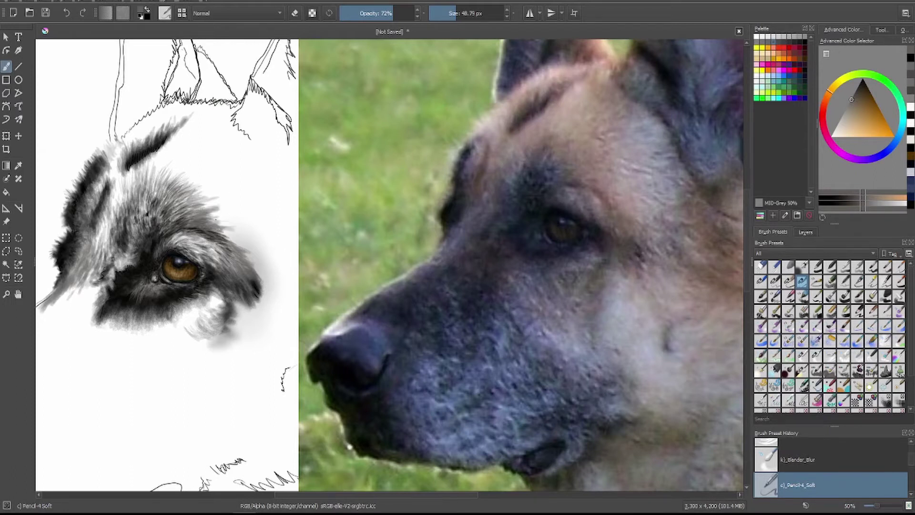
{"action": "mouse_move", "coordinate": [216, 219]}
{"action": "left_mouse_down"}
{"action": "mouse_move", "coordinate": [107, 323]}
{"action": "mouse_move", "coordinate": [93, 297]}
{"action": "mouse_move", "coordinate": [76, 329]}
{"action": "mouse_move", "coordinate": [98, 286]}
{"action": "mouse_move", "coordinate": [95, 309]}
{"action": "left_mouse_up"}
{"action": "left_click", "coordinate": [98, 296], "text": "ctrl"}
- Paint light grey fur over the forehead, left cheek and ear with a larger brush
{"action": "key", "text": "bracketright"}
{"action": "key", "text": "bracketright"}
{"action": "key", "text": "bracketright"}
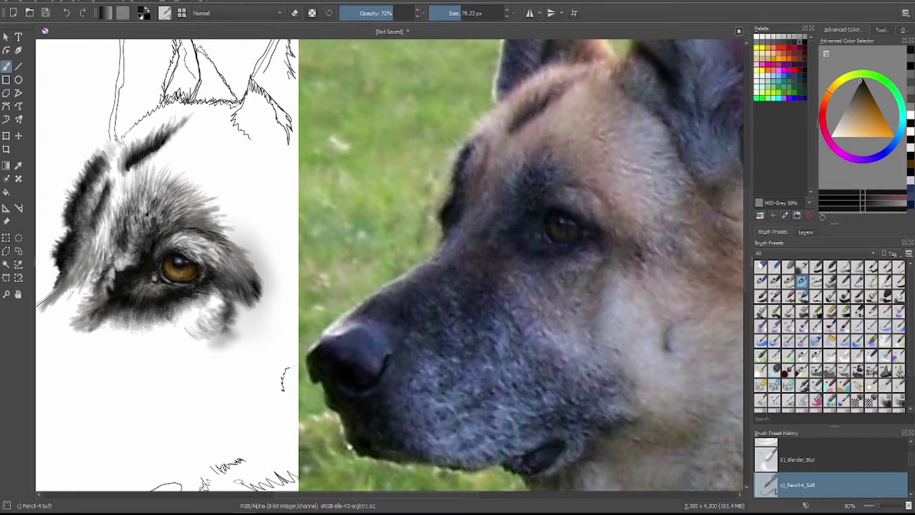
{"action": "left_click", "coordinate": [219, 215], "text": "ctrl"}
{"action": "mouse_move", "coordinate": [219, 214]}
{"action": "left_mouse_down"}
{"action": "mouse_move", "coordinate": [162, 174]}
{"action": "mouse_move", "coordinate": [162, 141]}
{"action": "left_mouse_up"}
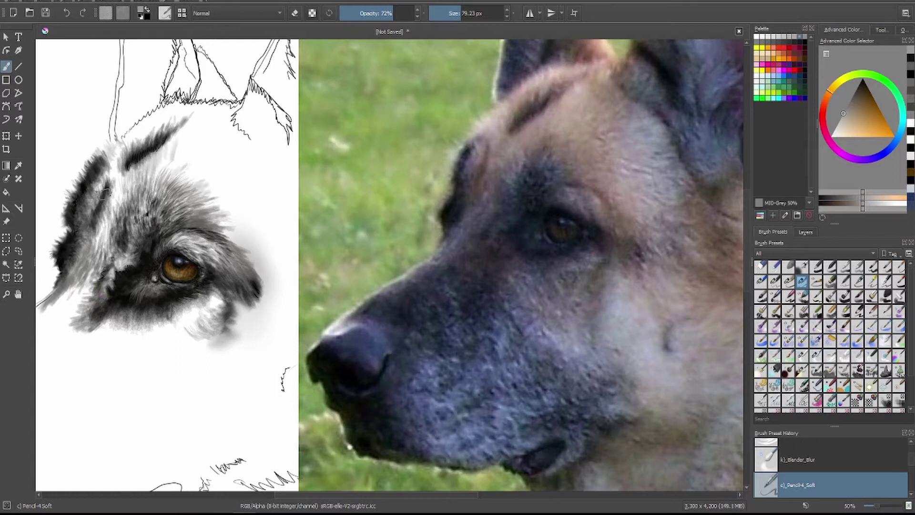
{"action": "left_click_drag", "start_coordinate": [124, 189], "coordinate": [106, 224]}
{"action": "key", "text": "bracketleft"}
{"action": "key", "text": "bracketleft"}
{"action": "key", "text": "bracketleft"}
{"action": "key", "text": "bracketleft"}
{"action": "key", "text": "bracketleft"}
{"action": "key", "text": "bracketleft"}
{"action": "key", "text": "bracketleft"}
{"action": "key", "text": "bracketleft"}
{"action": "key", "text": "bracketleft"}
{"action": "key", "text": "bracketleft"}
{"action": "key", "text": "bracketleft"}
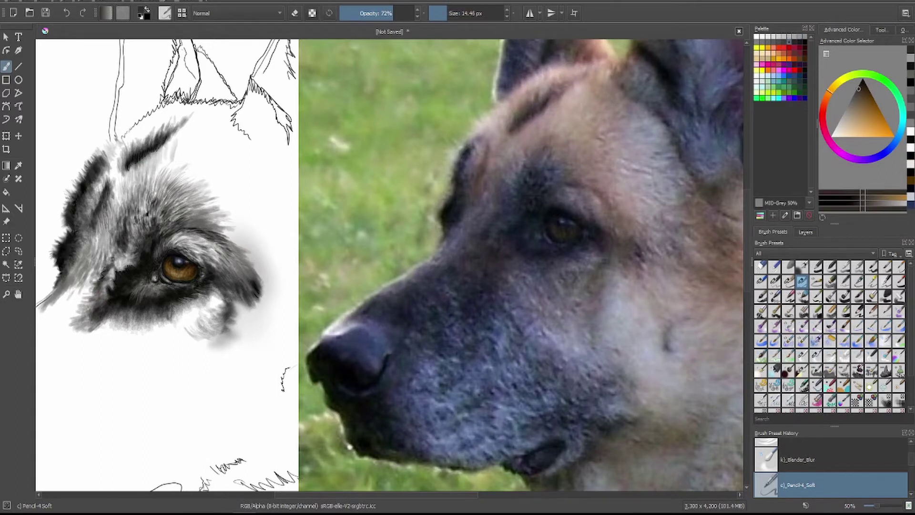
{"action": "left_click", "coordinate": [110, 183], "text": "ctrl"}
{"action": "mouse_move", "coordinate": [102, 169]}
{"action": "left_mouse_down"}
{"action": "mouse_move", "coordinate": [110, 182]}
{"action": "mouse_move", "coordinate": [100, 192]}
{"action": "mouse_move", "coordinate": [120, 202]}
{"action": "mouse_move", "coordinate": [125, 187]}
{"action": "left_mouse_up"}
{"action": "key", "text": "bracketright"}
{"action": "key", "text": "bracketright"}
{"action": "key", "text": "bracketright"}
{"action": "key", "text": "bracketright"}
{"action": "key", "text": "bracketright"}
{"action": "key", "text": "bracketright"}
{"action": "key", "text": "bracketright"}
{"action": "key", "text": "bracketright"}
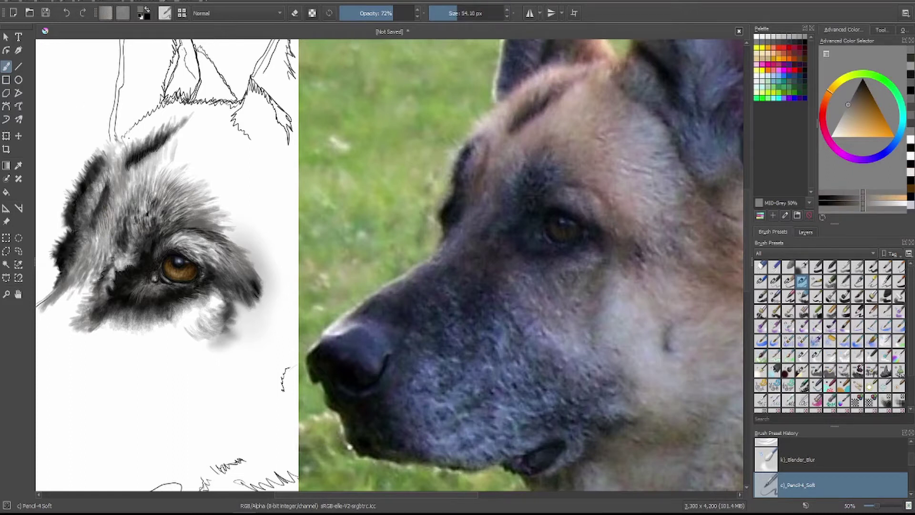
{"action": "mouse_move", "coordinate": [131, 151]}
{"action": "left_mouse_down"}
{"action": "mouse_move", "coordinate": [201, 107]}
{"action": "mouse_move", "coordinate": [183, 134]}
{"action": "mouse_move", "coordinate": [149, 155]}
{"action": "left_mouse_up"}
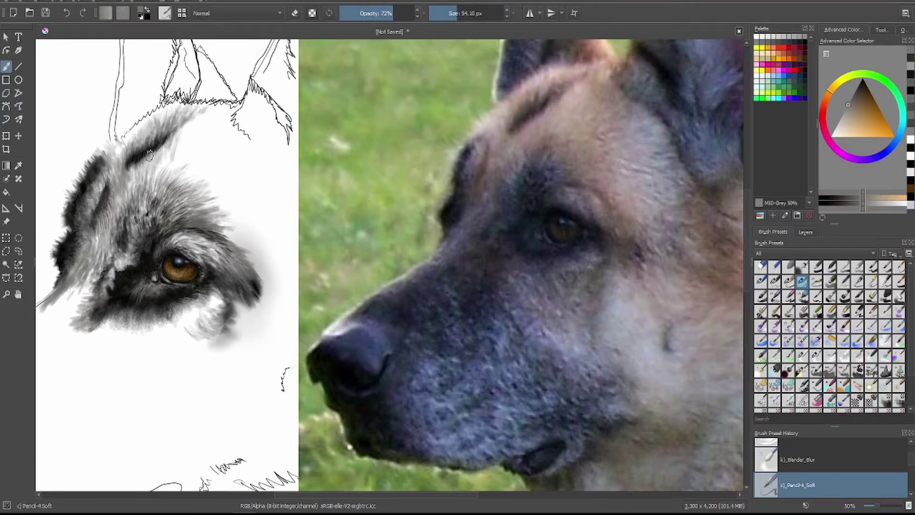
- With an enlarged brush, extend light grey fur above the head and around the ear
{"action": "left_click", "coordinate": [171, 158], "text": "ctrl"}
{"action": "left_click", "coordinate": [455, 16]}
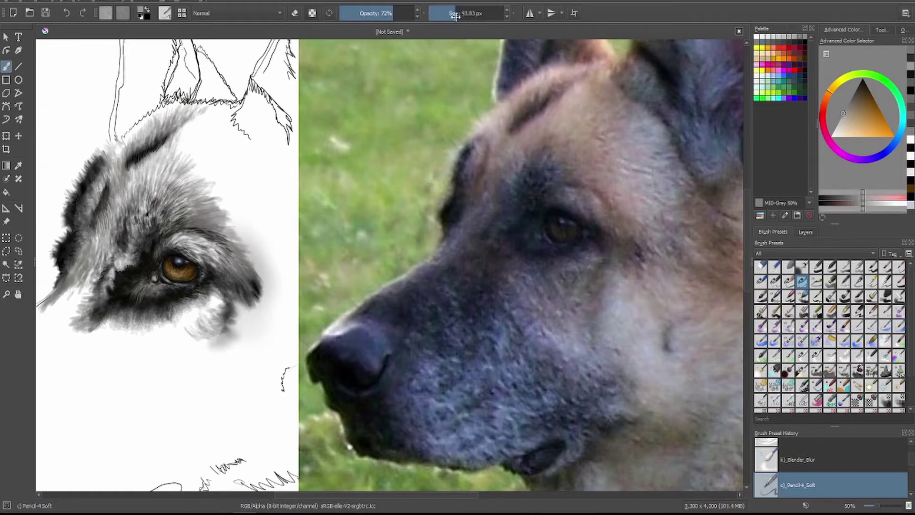
{"action": "left_click_drag", "start_coordinate": [455, 16], "coordinate": [464, 14]}
{"action": "mouse_move", "coordinate": [181, 143]}
{"action": "left_mouse_down"}
{"action": "mouse_move", "coordinate": [215, 157]}
{"action": "mouse_move", "coordinate": [205, 124]}
{"action": "mouse_move", "coordinate": [238, 200]}
{"action": "mouse_move", "coordinate": [222, 122]}
{"action": "mouse_move", "coordinate": [257, 214]}
{"action": "left_mouse_up"}
{"action": "mouse_move", "coordinate": [214, 109]}
{"action": "left_mouse_down"}
{"action": "mouse_move", "coordinate": [260, 167]}
{"action": "mouse_move", "coordinate": [181, 143]}
{"action": "mouse_move", "coordinate": [174, 117]}
{"action": "left_mouse_up"}
- Shrink the brush, sample mid and lighter greys from the fur, and load the Texture_Hair brush
{"action": "left_click", "coordinate": [264, 143], "text": "ctrl"}
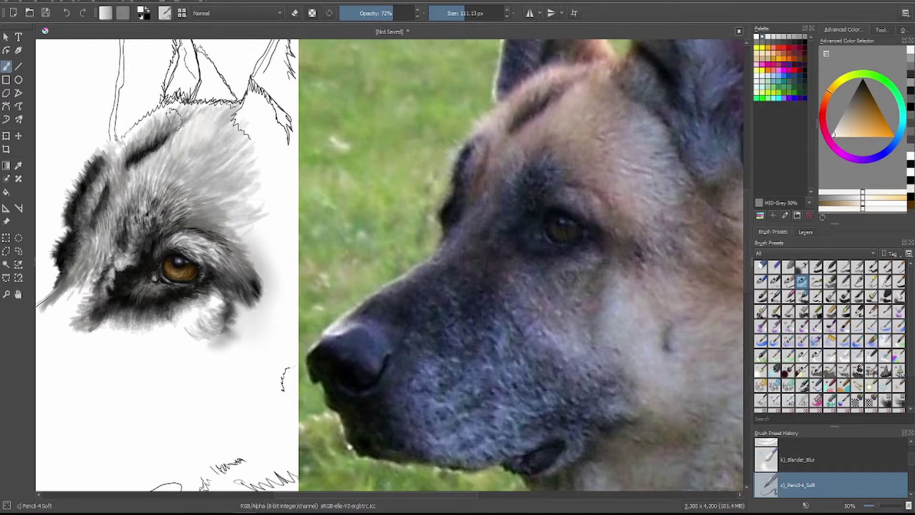
{"action": "key", "text": "["}
{"action": "key", "text": "["}
{"action": "key", "text": "["}
{"action": "key", "text": "["}
{"action": "left_click", "coordinate": [134, 133], "text": "ctrl"}
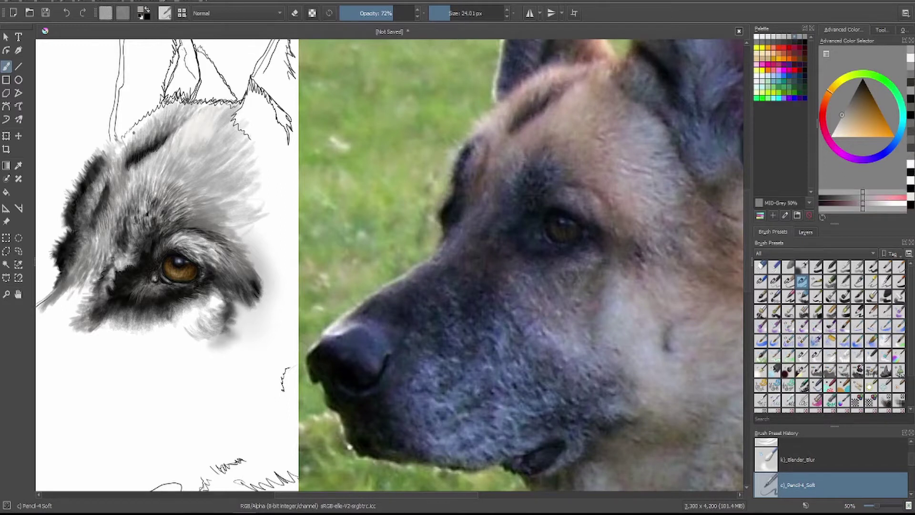
{"action": "left_click", "coordinate": [228, 129], "text": "ctrl"}
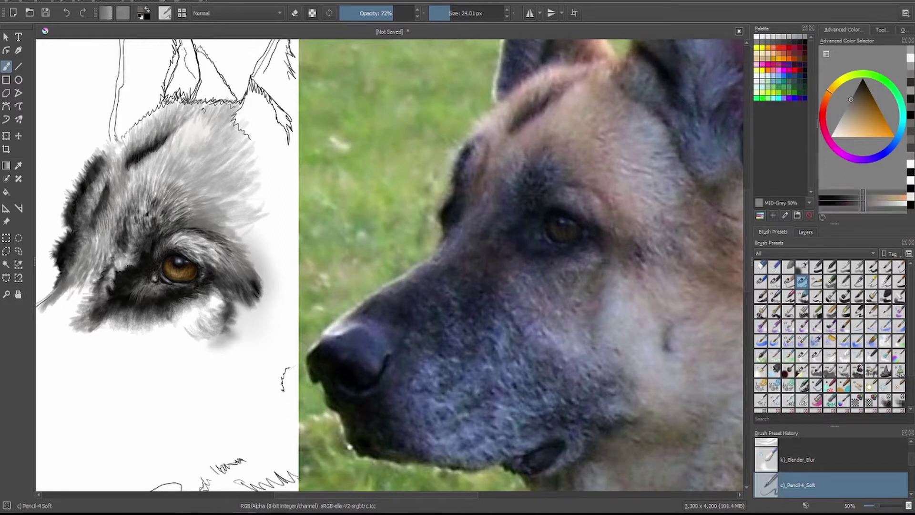
{"action": "scroll", "coordinate": [829, 336], "scroll_direction": "down", "scroll_amount": 1}
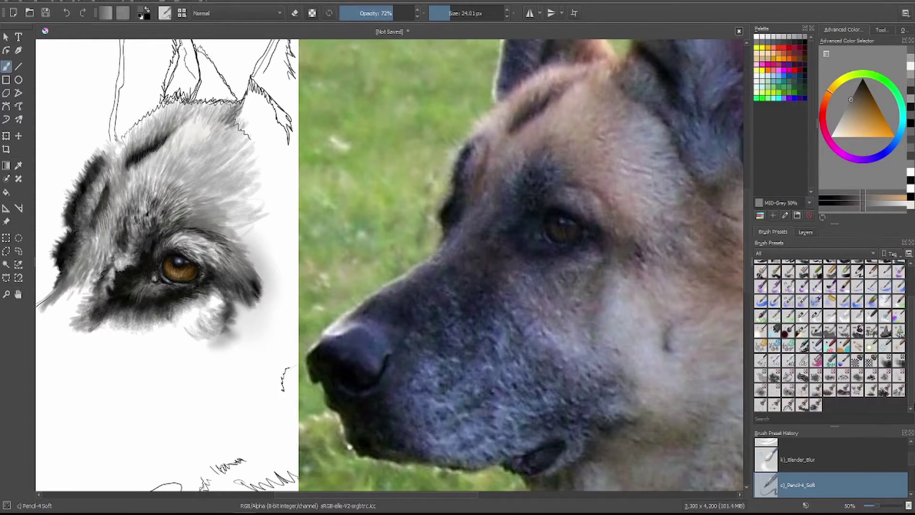
{"action": "left_click", "coordinate": [803, 375]}
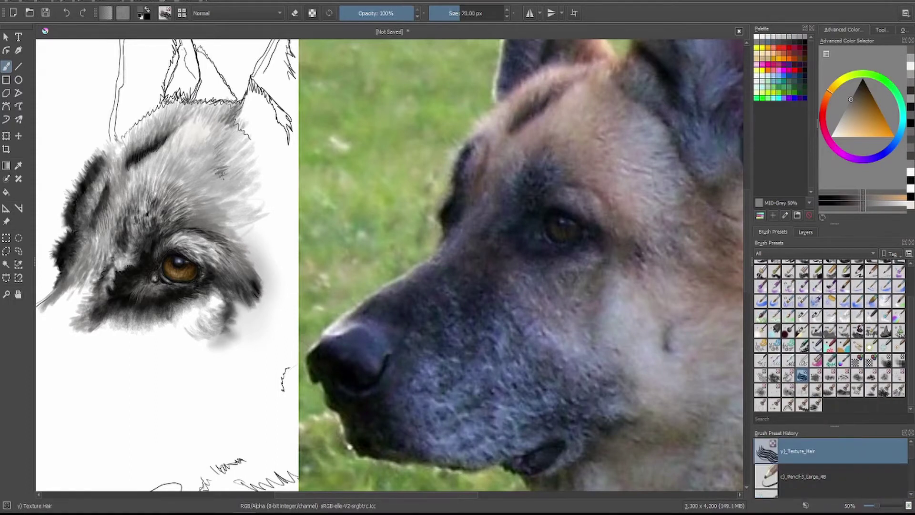
- Paint dark hair texture on the upper head and light grey hair right of the head
{"action": "left_click_drag", "start_coordinate": [212, 146], "coordinate": [246, 112]}
{"action": "left_click_drag", "start_coordinate": [255, 146], "coordinate": [236, 106]}
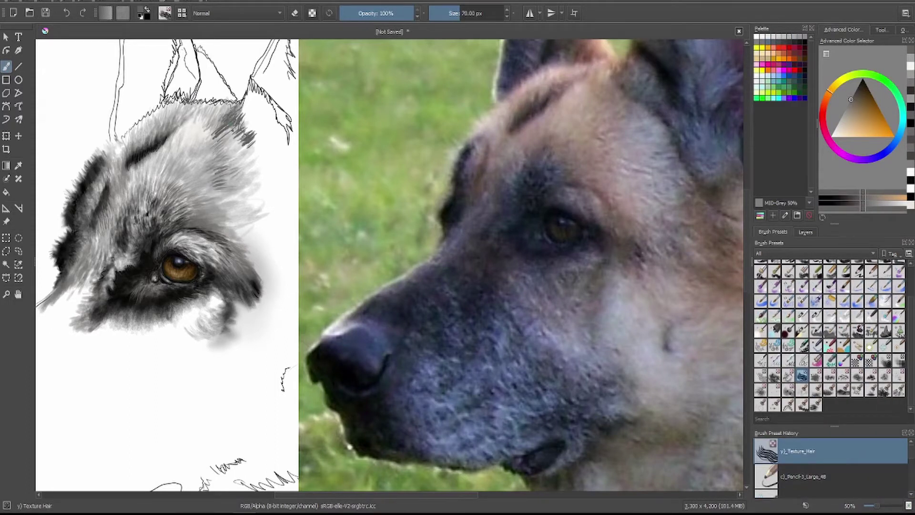
{"action": "left_click", "coordinate": [205, 129], "text": "ctrl"}
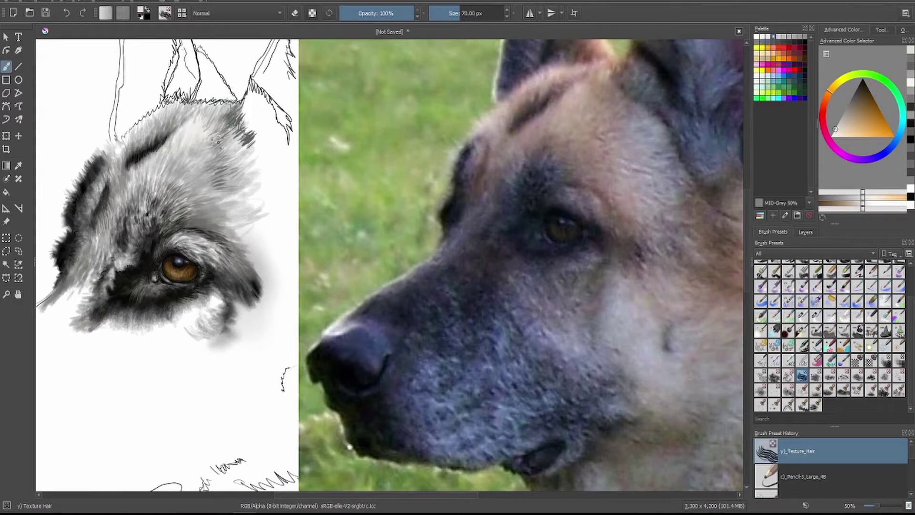
{"action": "left_click_drag", "start_coordinate": [205, 168], "coordinate": [236, 175]}
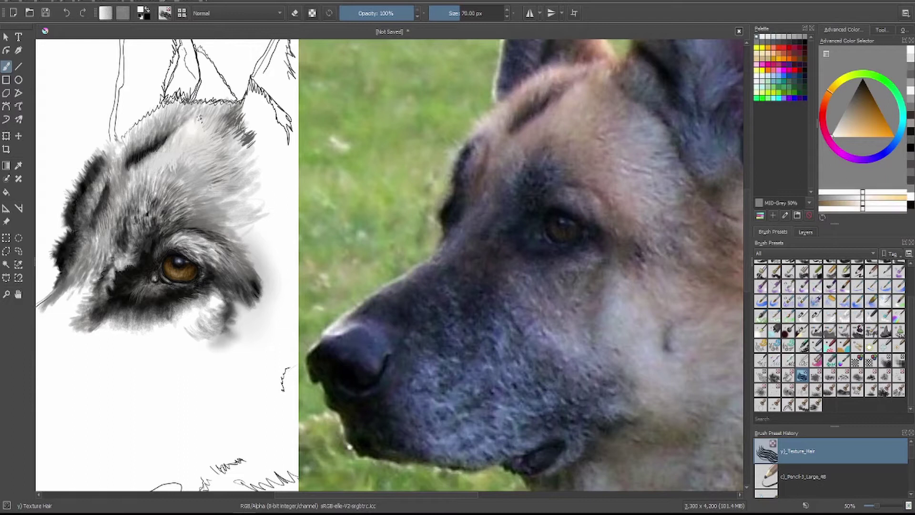
- Lower the brush opacity to 28% and paint near-black hair strokes on the ear
{"action": "left_click", "coordinate": [193, 127], "text": "ctrl"}
{"action": "left_click", "coordinate": [391, 14]}
{"action": "left_click_drag", "start_coordinate": [391, 14], "coordinate": [360, 14]}
{"action": "left_click", "coordinate": [162, 167], "text": "ctrl"}
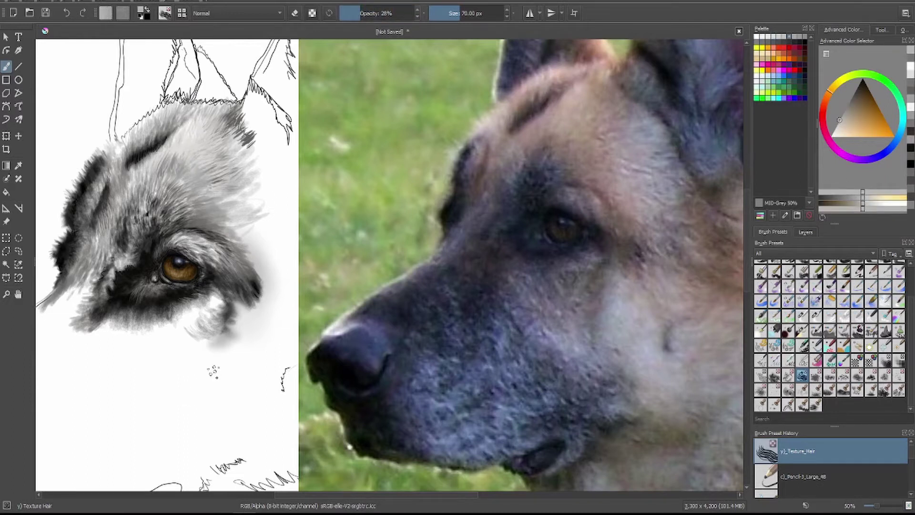
{"action": "left_click", "coordinate": [243, 135], "text": "ctrl"}
{"action": "mouse_move", "coordinate": [238, 138]}
{"action": "left_mouse_down"}
{"action": "mouse_move", "coordinate": [256, 138]}
{"action": "mouse_move", "coordinate": [238, 98]}
{"action": "left_mouse_up"}
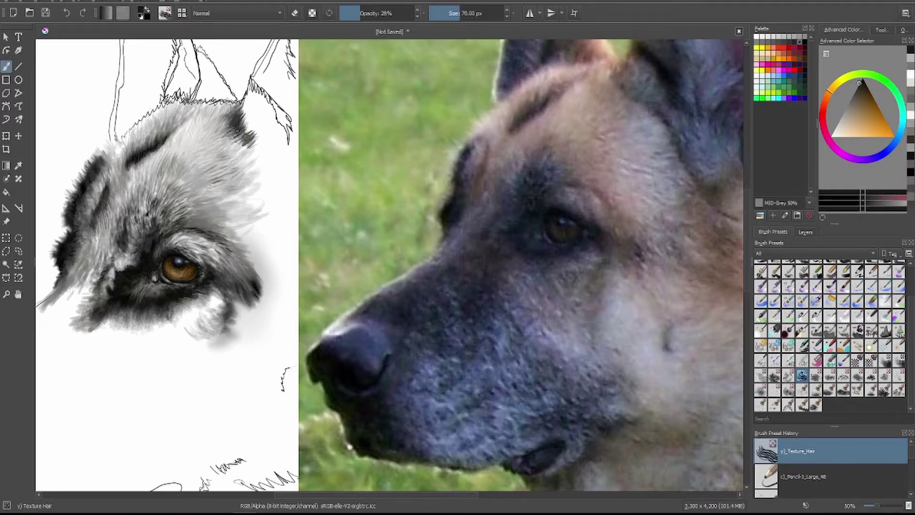
{"action": "left_click", "coordinate": [221, 173], "text": "ctrl"}
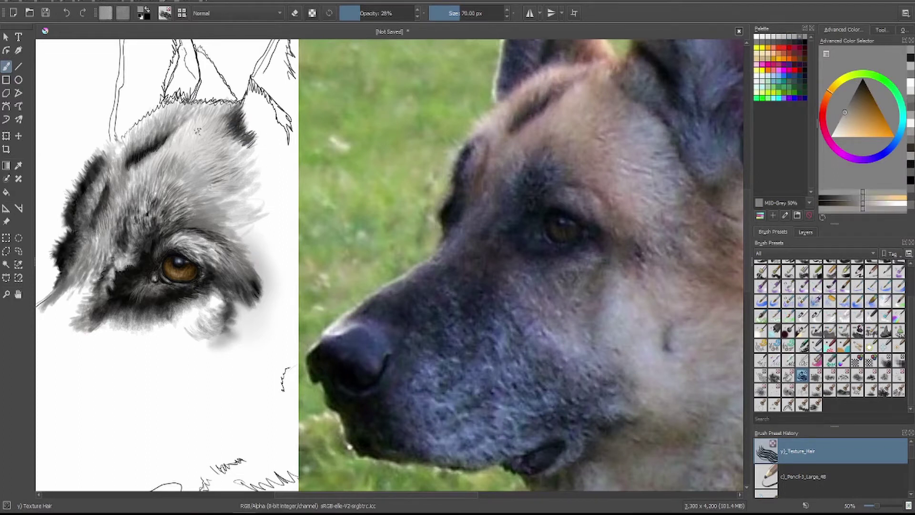
- Blend the fur above the eye using the Blender Blur and Blender Knife Edge presets
{"action": "left_click", "coordinate": [217, 183], "text": "ctrl"}
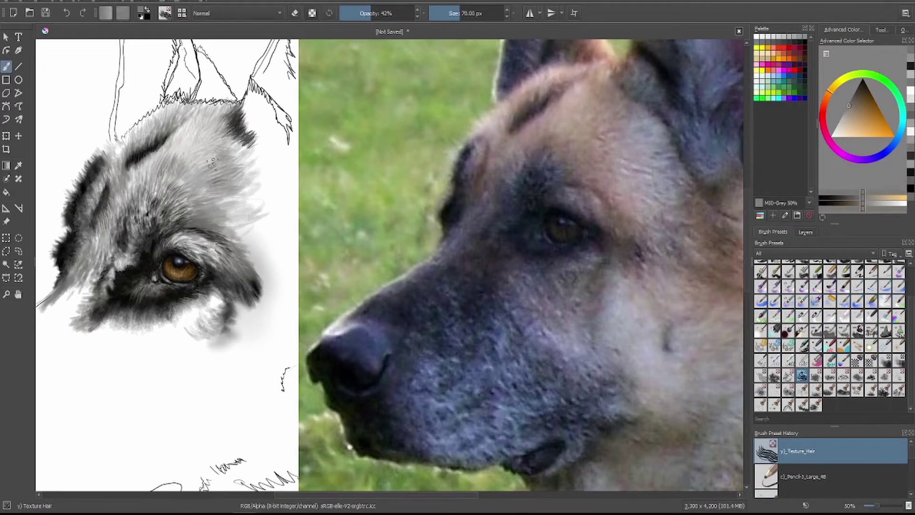
{"action": "left_click", "coordinate": [816, 315]}
{"action": "left_click", "coordinate": [830, 315]}
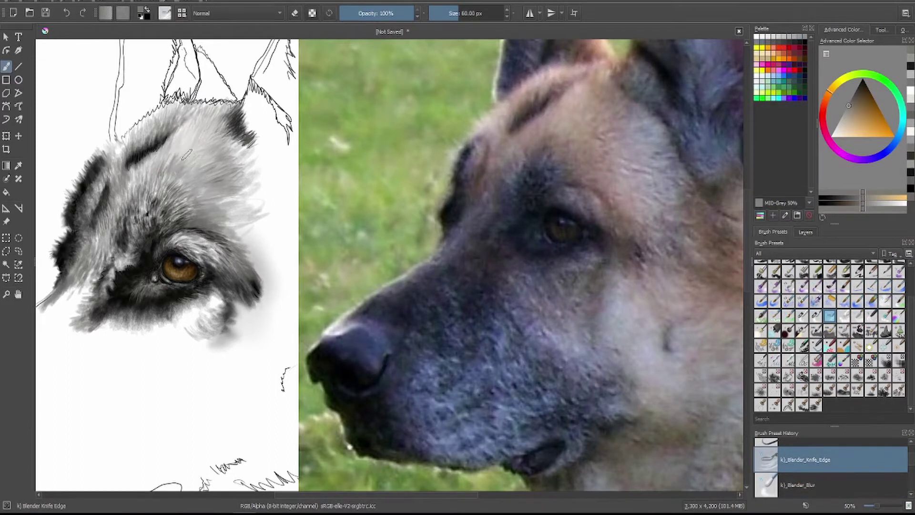
{"action": "left_click_drag", "start_coordinate": [165, 152], "coordinate": [146, 186]}
{"action": "mouse_move", "coordinate": [176, 122]}
{"action": "left_mouse_down"}
{"action": "mouse_move", "coordinate": [120, 203]}
{"action": "mouse_move", "coordinate": [129, 198]}
{"action": "left_mouse_up"}
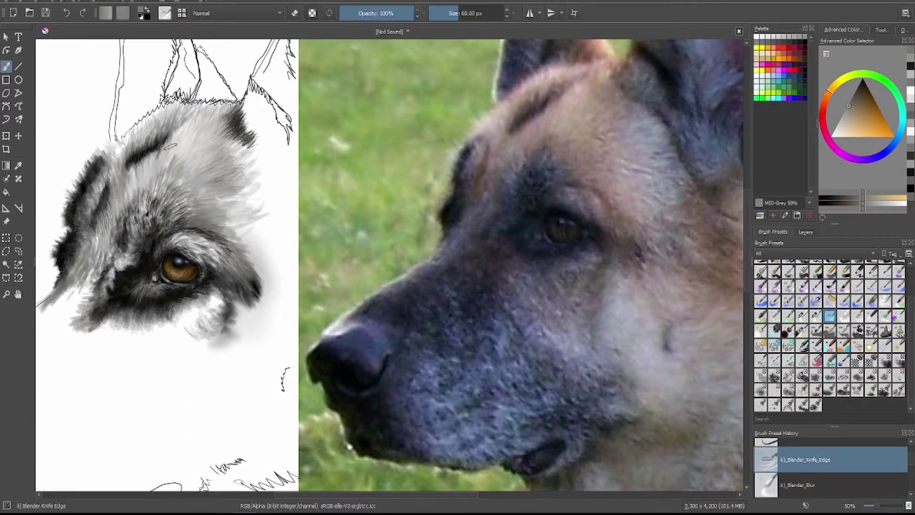
{"action": "left_click_drag", "start_coordinate": [174, 157], "coordinate": [160, 174]}
- Blend the fur patch left of the eye and toward the head's right edge
{"action": "left_click_drag", "start_coordinate": [101, 249], "coordinate": [108, 241]}
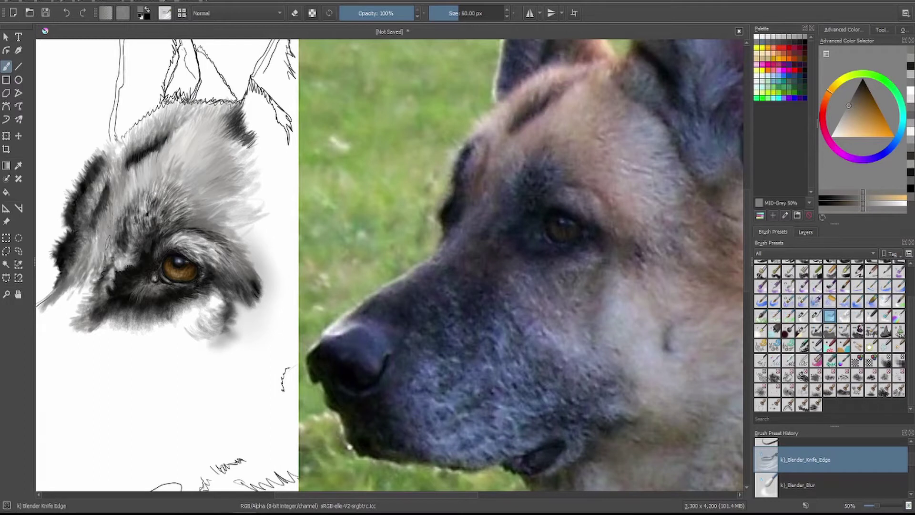
{"action": "left_click_drag", "start_coordinate": [221, 213], "coordinate": [244, 168]}
{"action": "scroll", "coordinate": [829, 334], "scroll_direction": "up", "scroll_amount": 3}
{"action": "left_click", "coordinate": [803, 265]}
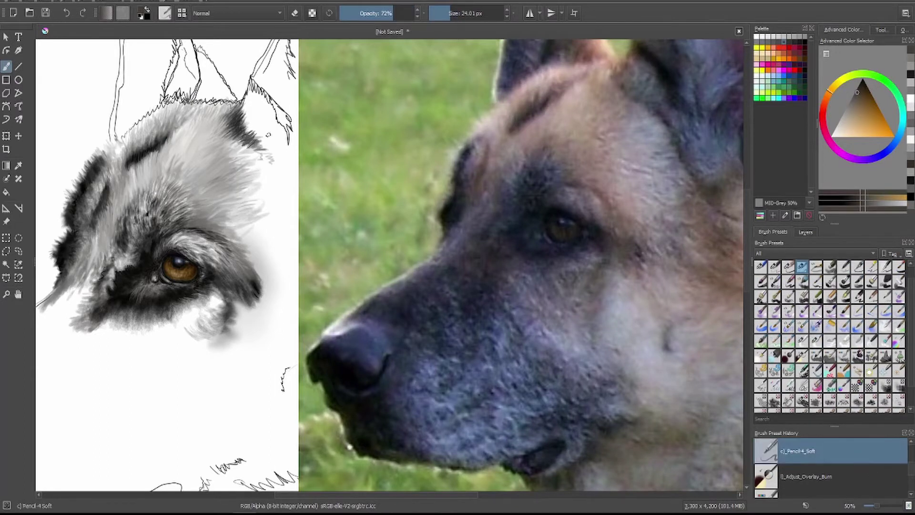
- Draw a dark line along the fur's top edge, then darken the left ear's inner right edge
{"action": "mouse_move", "coordinate": [164, 98]}
{"action": "left_mouse_down"}
{"action": "mouse_move", "coordinate": [121, 138]}
{"action": "mouse_move", "coordinate": [121, 253]}
{"action": "mouse_move", "coordinate": [143, 157]}
{"action": "mouse_move", "coordinate": [117, 264]}
{"action": "mouse_move", "coordinate": [143, 129]}
{"action": "mouse_move", "coordinate": [165, 85]}
{"action": "mouse_move", "coordinate": [169, 231]}
{"action": "mouse_move", "coordinate": [179, 164]}
{"action": "mouse_move", "coordinate": [181, 219]}
{"action": "mouse_move", "coordinate": [165, 253]}
{"action": "mouse_move", "coordinate": [178, 175]}
{"action": "left_mouse_up"}
{"action": "key", "text": "bracketright"}
{"action": "scroll", "coordinate": [381, 238], "scroll_direction": "up", "scroll_amount": 5}
{"action": "key", "text": "bracketright"}
{"action": "key", "text": "bracketright"}
{"action": "key", "text": "bracketleft"}
{"action": "key", "text": "bracketleft"}
{"action": "key", "text": "bracketleft"}
{"action": "key", "text": "bracketleft"}
{"action": "key", "text": "bracketleft"}
{"action": "key", "text": "o"}
{"action": "key", "text": "o"}
{"action": "left_click", "coordinate": [164, 239], "text": "ctrl"}
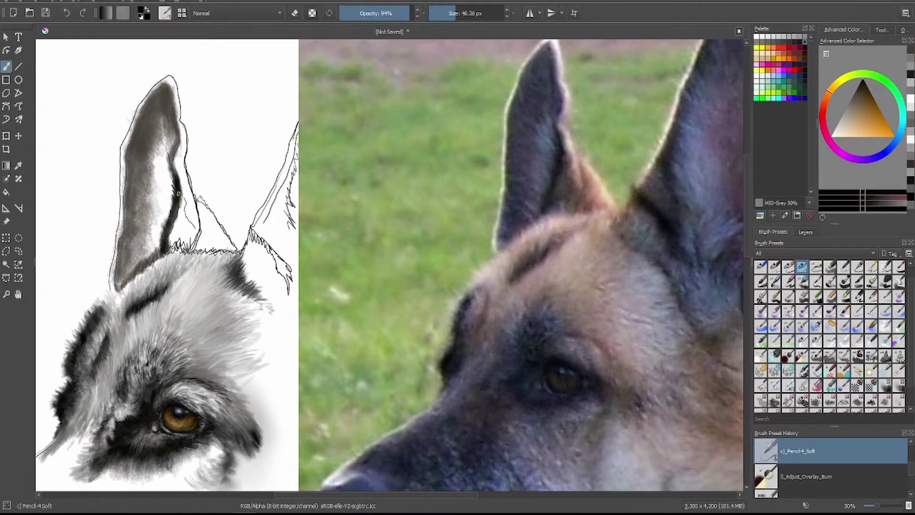
{"action": "left_click_drag", "start_coordinate": [174, 224], "coordinate": [175, 153]}
- At lower opacity, shade the left ear from base to tip and add small dark strokes
{"action": "key", "text": "i"}
{"action": "key", "text": "i"}
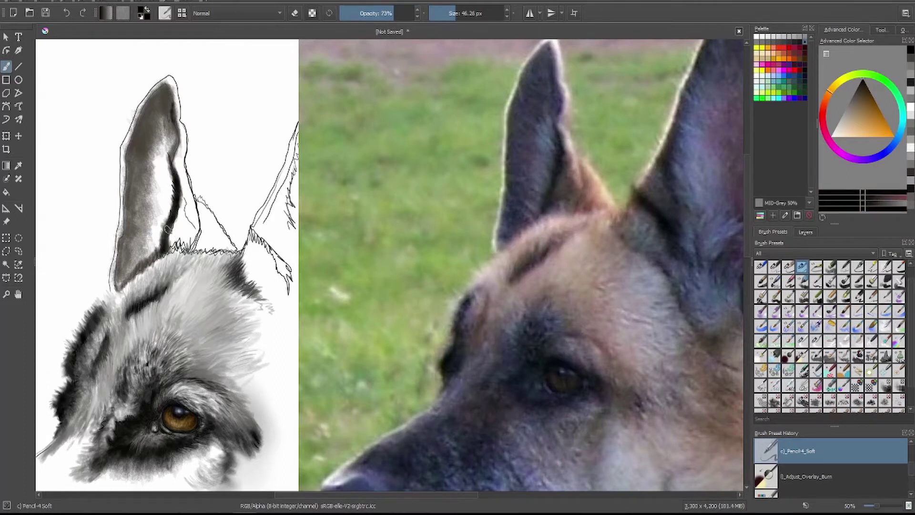
{"action": "key", "text": "i"}
{"action": "mouse_move", "coordinate": [169, 229]}
{"action": "left_mouse_down"}
{"action": "mouse_move", "coordinate": [171, 255]}
{"action": "mouse_move", "coordinate": [184, 200]}
{"action": "left_mouse_up"}
{"action": "mouse_move", "coordinate": [128, 191]}
{"action": "left_mouse_down"}
{"action": "mouse_move", "coordinate": [152, 102]}
{"action": "mouse_move", "coordinate": [174, 141]}
{"action": "mouse_move", "coordinate": [187, 128]}
{"action": "left_mouse_up"}
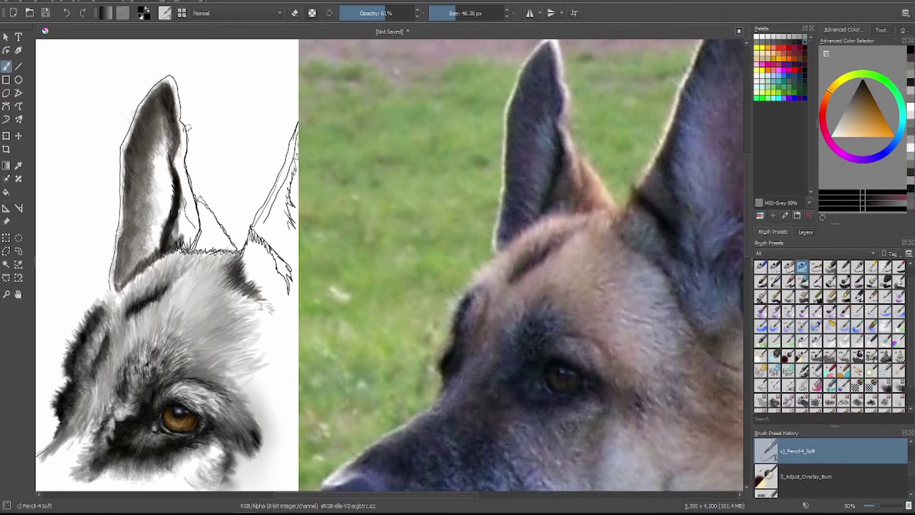
{"action": "mouse_move", "coordinate": [128, 239]}
{"action": "left_mouse_down"}
{"action": "mouse_move", "coordinate": [121, 275]}
{"action": "mouse_move", "coordinate": [131, 243]}
{"action": "mouse_move", "coordinate": [123, 185]}
{"action": "mouse_move", "coordinate": [136, 240]}
{"action": "mouse_move", "coordinate": [156, 186]}
{"action": "left_mouse_up"}
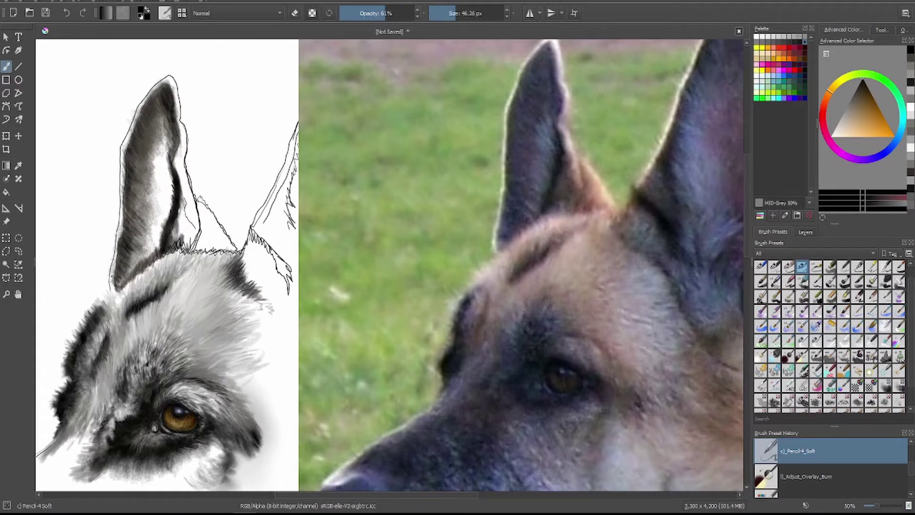
{"action": "left_click_drag", "start_coordinate": [122, 279], "coordinate": [136, 250]}
{"action": "mouse_move", "coordinate": [168, 145]}
{"action": "left_mouse_down"}
{"action": "mouse_move", "coordinate": [167, 114]}
{"action": "mouse_move", "coordinate": [178, 139]}
{"action": "mouse_move", "coordinate": [165, 114]}
{"action": "left_mouse_up"}
- Cover the white areas inside the left ear and deepen its inner right edge
{"action": "key", "text": "bracketright"}
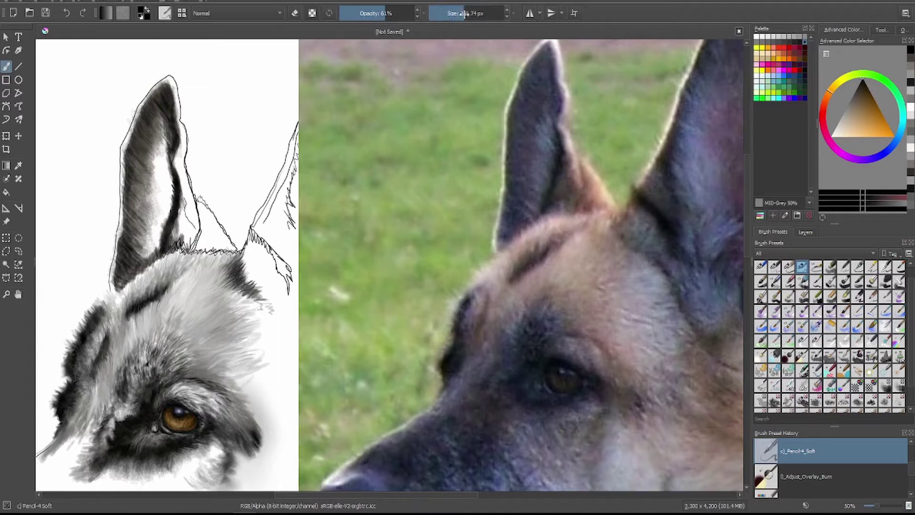
{"action": "mouse_move", "coordinate": [143, 157]}
{"action": "left_mouse_down"}
{"action": "mouse_move", "coordinate": [143, 241]}
{"action": "mouse_move", "coordinate": [169, 152]}
{"action": "mouse_move", "coordinate": [178, 197]}
{"action": "mouse_move", "coordinate": [160, 176]}
{"action": "left_mouse_up"}
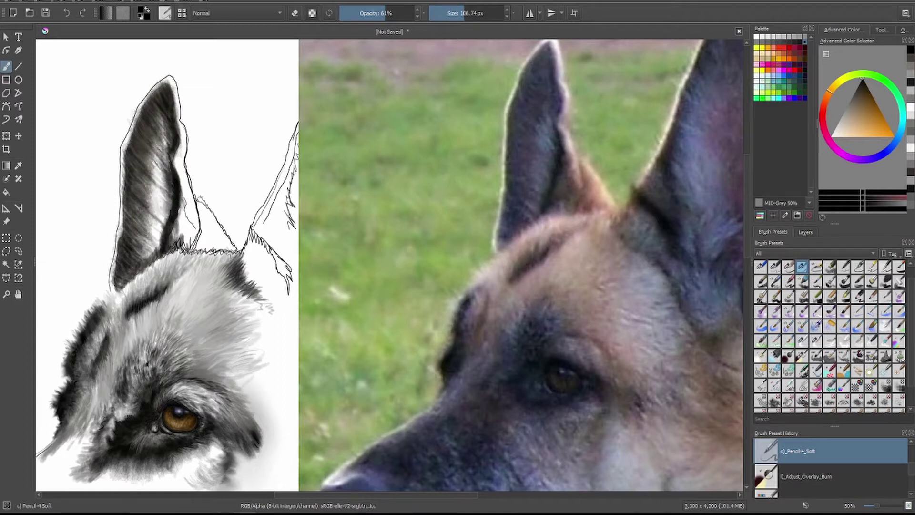
{"action": "key", "text": "bracketleft"}
{"action": "key", "text": "bracketleft"}
{"action": "key", "text": "bracketleft"}
{"action": "left_click_drag", "start_coordinate": [165, 215], "coordinate": [152, 165]}
{"action": "mouse_move", "coordinate": [137, 200]}
{"action": "left_mouse_down"}
{"action": "mouse_move", "coordinate": [116, 284]}
{"action": "mouse_move", "coordinate": [139, 260]}
{"action": "mouse_move", "coordinate": [152, 267]}
{"action": "mouse_move", "coordinate": [191, 213]}
{"action": "mouse_move", "coordinate": [191, 238]}
{"action": "mouse_move", "coordinate": [184, 234]}
{"action": "mouse_move", "coordinate": [196, 238]}
{"action": "mouse_move", "coordinate": [188, 215]}
{"action": "left_mouse_up"}
{"action": "left_click_drag", "start_coordinate": [139, 143], "coordinate": [161, 94]}
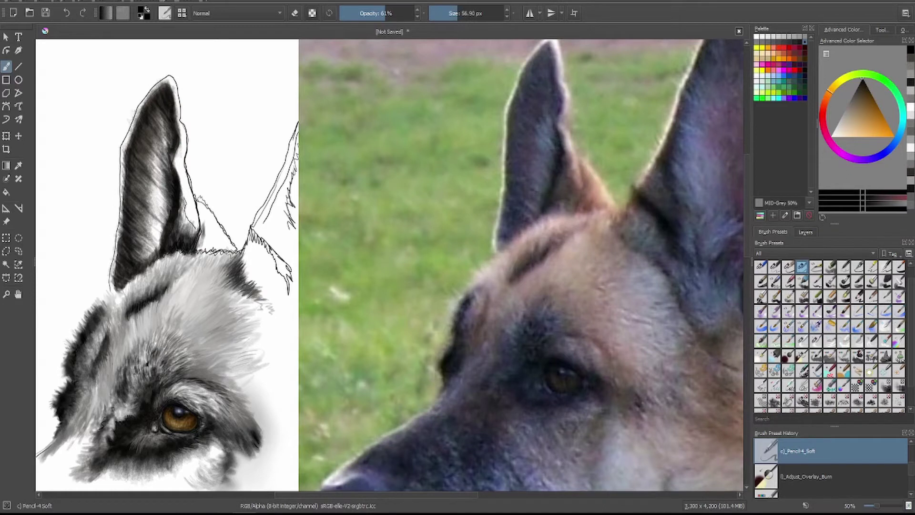
{"action": "mouse_move", "coordinate": [185, 195]}
{"action": "left_mouse_down"}
{"action": "mouse_move", "coordinate": [184, 253]}
{"action": "mouse_move", "coordinate": [171, 206]}
{"action": "mouse_move", "coordinate": [209, 230]}
{"action": "mouse_move", "coordinate": [206, 243]}
{"action": "mouse_move", "coordinate": [198, 217]}
{"action": "mouse_move", "coordinate": [196, 236]}
{"action": "mouse_move", "coordinate": [196, 201]}
{"action": "mouse_move", "coordinate": [219, 221]}
{"action": "left_mouse_up"}
- Paint light near-white strokes by the ear edge and over the squiggly line at its base
{"action": "left_click", "coordinate": [197, 213], "text": "ctrl"}
{"action": "left_click", "coordinate": [205, 205], "text": "ctrl"}
{"action": "left_click_drag", "start_coordinate": [186, 129], "coordinate": [193, 204]}
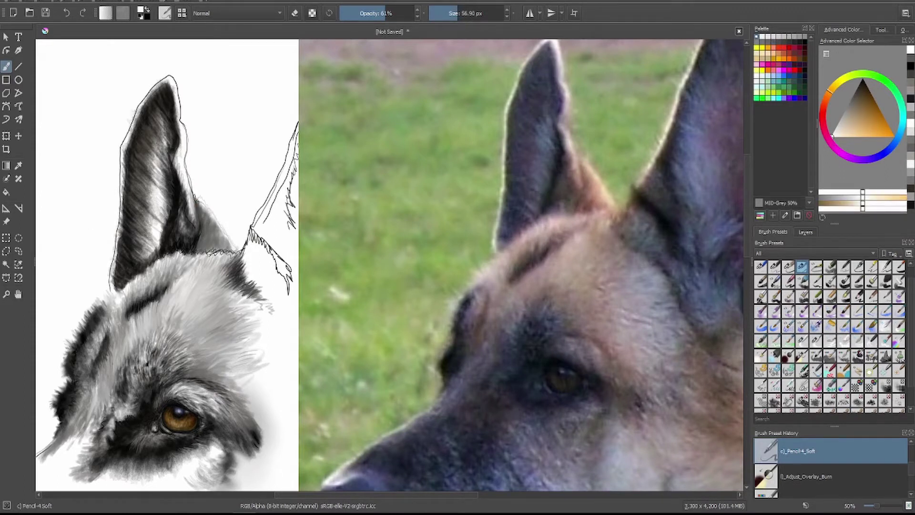
{"action": "left_click_drag", "start_coordinate": [205, 251], "coordinate": [236, 248]}
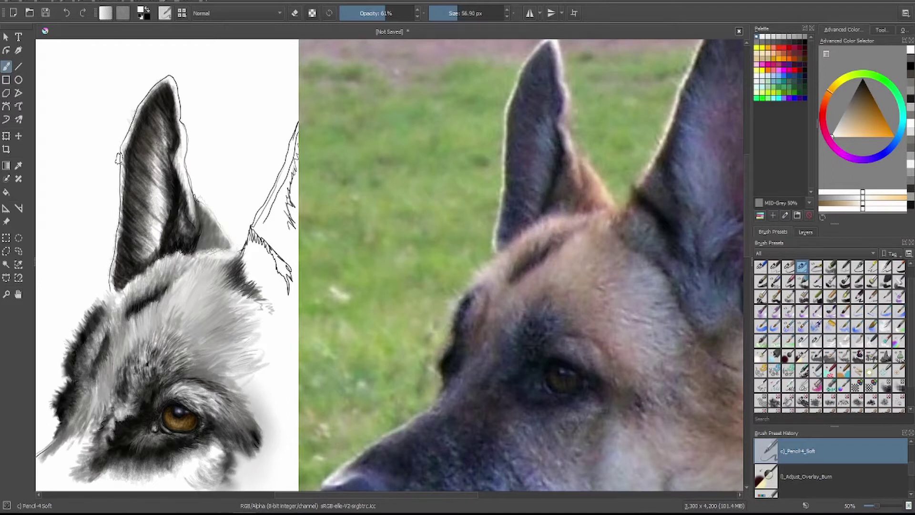
{"action": "scroll", "coordinate": [829, 333], "scroll_direction": "down", "scroll_amount": 1}
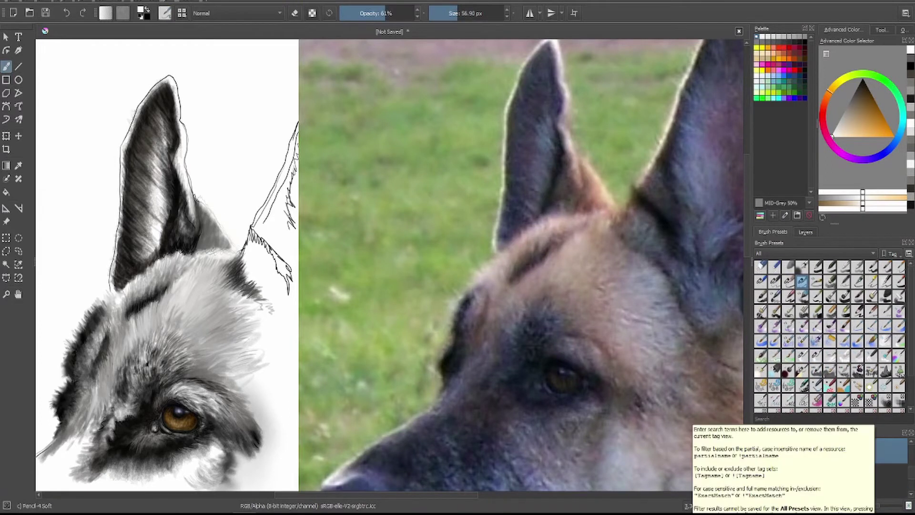
- Ink the right ear's inner and outer edges in black strokes
{"action": "left_click", "coordinate": [862, 79]}
{"action": "left_click_drag", "start_coordinate": [249, 230], "coordinate": [291, 298]}
{"action": "left_click_drag", "start_coordinate": [286, 255], "coordinate": [271, 286]}
{"action": "key", "text": "bracketleft"}
{"action": "key", "text": "bracketleft"}
{"action": "key", "text": "bracketleft"}
{"action": "key", "text": "bracketleft"}
{"action": "left_click_drag", "start_coordinate": [250, 236], "coordinate": [241, 262]}
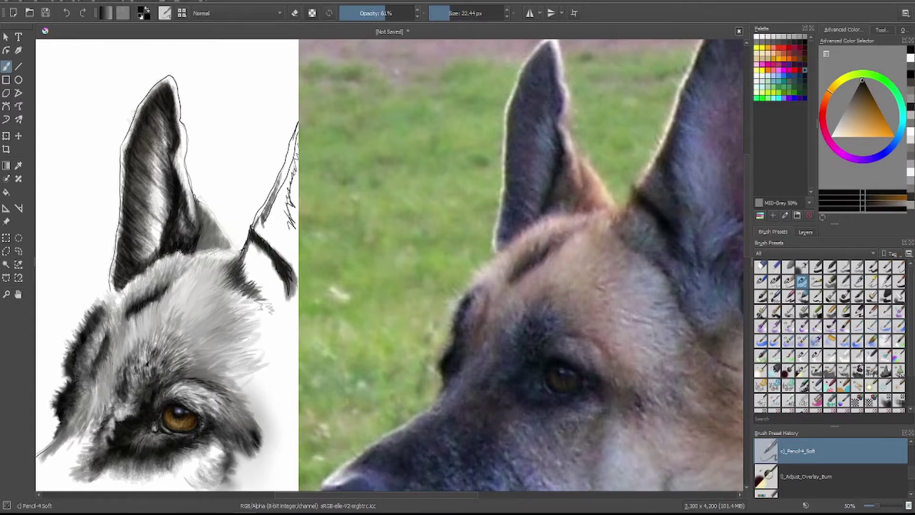
{"action": "mouse_move", "coordinate": [260, 207]}
{"action": "left_mouse_down"}
{"action": "mouse_move", "coordinate": [290, 258]}
{"action": "mouse_move", "coordinate": [292, 280]}
{"action": "left_mouse_up"}
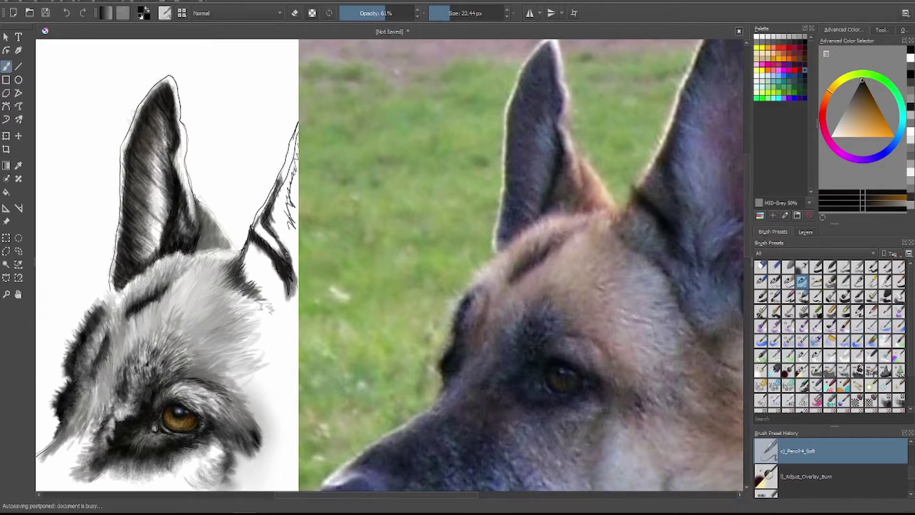
{"action": "mouse_move", "coordinate": [288, 166]}
{"action": "left_mouse_down"}
{"action": "mouse_move", "coordinate": [272, 206]}
{"action": "mouse_move", "coordinate": [278, 197]}
{"action": "left_mouse_up"}
{"action": "mouse_move", "coordinate": [281, 190]}
{"action": "left_mouse_down"}
{"action": "mouse_move", "coordinate": [261, 251]}
{"action": "mouse_move", "coordinate": [279, 278]}
{"action": "left_mouse_up"}
- Shade grey into the right ear's interior with a dark stroke at its lower inner part
{"action": "key", "text": "bracketright"}
{"action": "key", "text": "bracketright"}
{"action": "key", "text": "bracketright"}
{"action": "key", "text": "bracketright"}
{"action": "key", "text": "bracketright"}
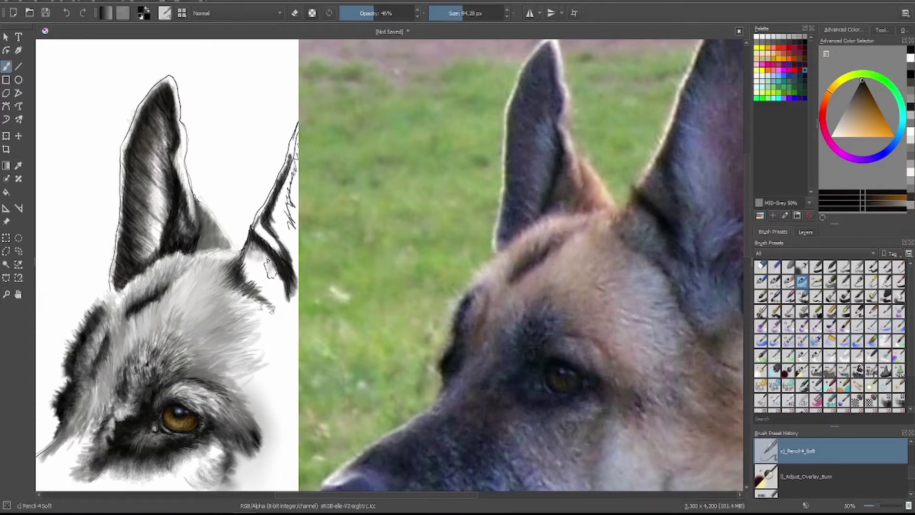
{"action": "key", "text": "i"}
{"action": "key", "text": "i"}
{"action": "key", "text": "i"}
{"action": "mouse_move", "coordinate": [242, 245]}
{"action": "left_mouse_down"}
{"action": "mouse_move", "coordinate": [249, 275]}
{"action": "mouse_move", "coordinate": [267, 282]}
{"action": "mouse_move", "coordinate": [276, 238]}
{"action": "mouse_move", "coordinate": [260, 222]}
{"action": "mouse_move", "coordinate": [290, 341]}
{"action": "left_mouse_up"}
{"action": "key", "text": "bracketleft"}
{"action": "key", "text": "bracketleft"}
{"action": "key", "text": "bracketleft"}
{"action": "mouse_move", "coordinate": [282, 293]}
{"action": "left_mouse_down"}
{"action": "mouse_move", "coordinate": [293, 305]}
{"action": "mouse_move", "coordinate": [259, 331]}
{"action": "mouse_move", "coordinate": [276, 386]}
{"action": "mouse_move", "coordinate": [221, 385]}
{"action": "left_mouse_up"}
{"action": "left_click", "coordinate": [291, 301], "text": "ctrl"}
{"action": "key", "text": "bracketright"}
{"action": "key", "text": "bracketright"}
{"action": "key", "text": "bracketright"}
- Move the reference photo aside, shade grey below the right ear, and darken its outer edge
{"action": "left_click_drag", "start_coordinate": [390, 232], "coordinate": [467, 235]}
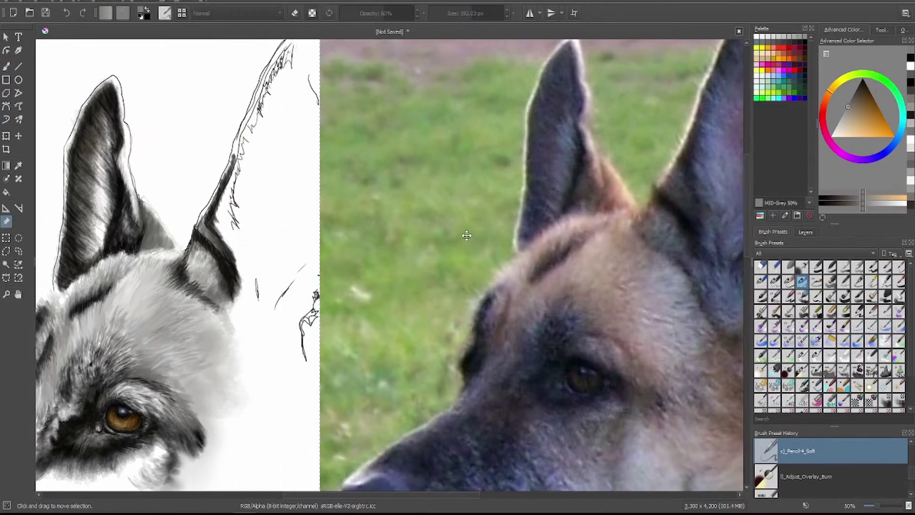
{"action": "mouse_move", "coordinate": [215, 424]}
{"action": "left_mouse_down"}
{"action": "mouse_move", "coordinate": [243, 348]}
{"action": "mouse_move", "coordinate": [248, 420]}
{"action": "left_mouse_up"}
{"action": "left_click", "coordinate": [233, 405], "text": "ctrl"}
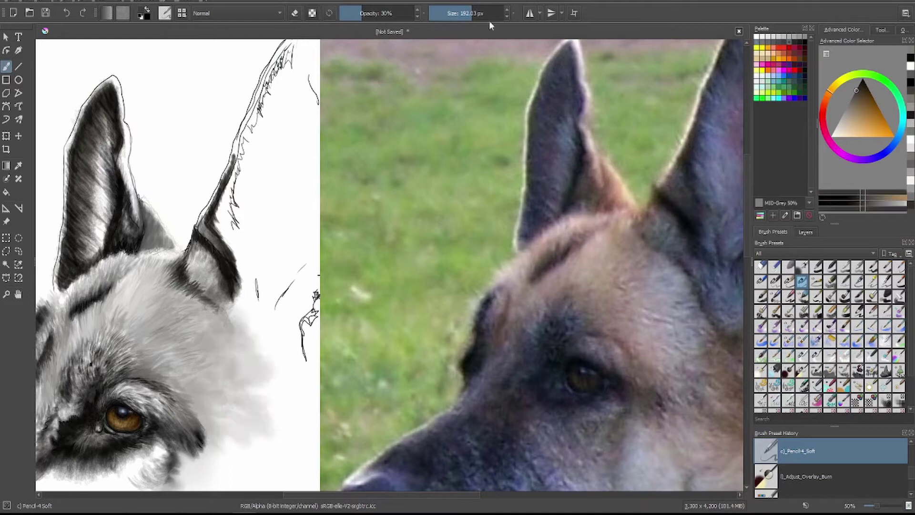
{"action": "key", "text": "bracketleft"}
{"action": "key", "text": "bracketleft"}
{"action": "key", "text": "bracketleft"}
{"action": "left_click_drag", "start_coordinate": [233, 267], "coordinate": [214, 201]}
- Darken the lower outer edge of the right ear with a sampled near-black
{"action": "key", "text": "o"}
{"action": "key", "text": "o"}
{"action": "key", "text": "o"}
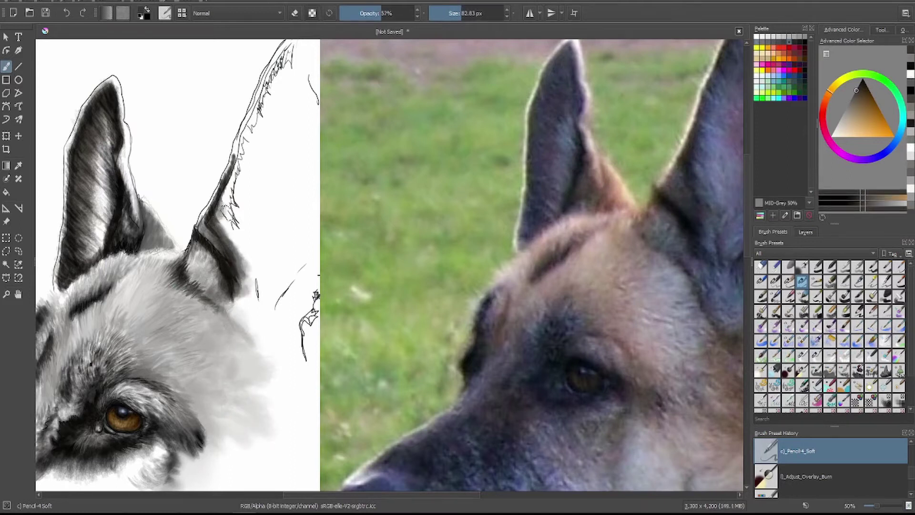
{"action": "key", "text": "bracketleft"}
{"action": "left_click", "coordinate": [225, 245], "text": "ctrl"}
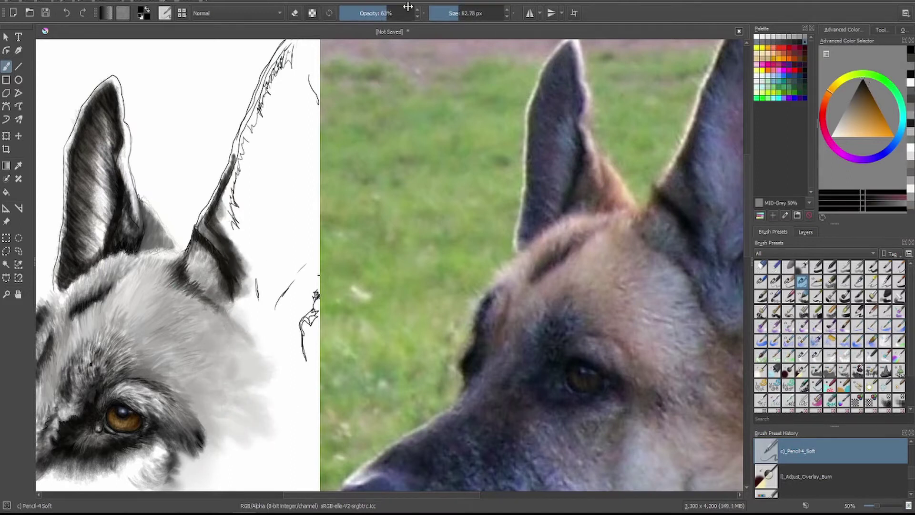
{"action": "key", "text": "i"}
{"action": "key", "text": "i"}
{"action": "mouse_move", "coordinate": [226, 284]}
{"action": "left_mouse_down"}
{"action": "mouse_move", "coordinate": [248, 305]}
{"action": "mouse_move", "coordinate": [258, 272]}
{"action": "left_mouse_up"}
{"action": "left_click_drag", "start_coordinate": [221, 276], "coordinate": [196, 248]}
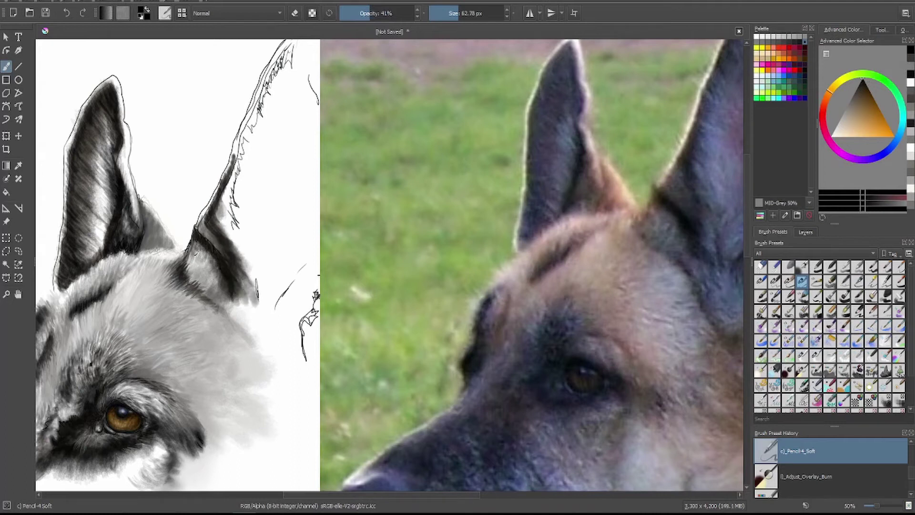
- Shade sampled grey diagonally below the right ear and inside it
{"action": "left_click_drag", "start_coordinate": [213, 295], "coordinate": [281, 365]}
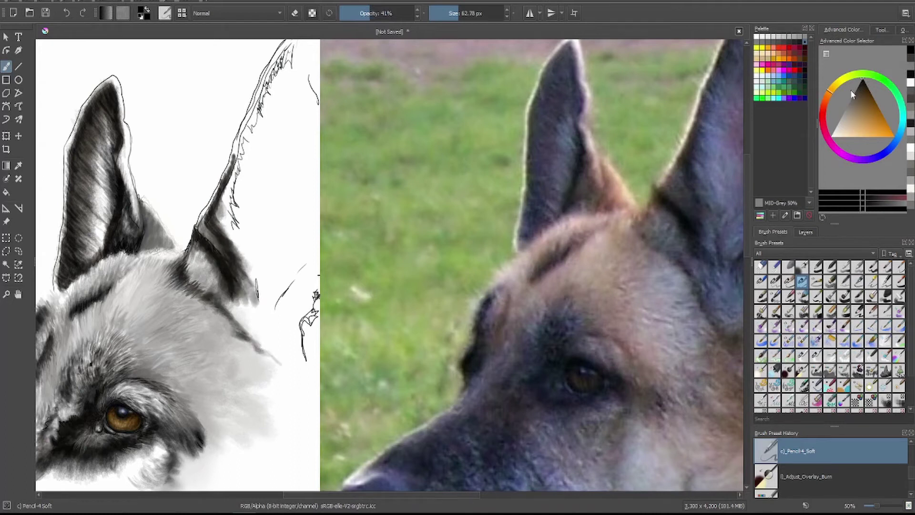
{"action": "left_click", "coordinate": [267, 353], "text": "ctrl"}
{"action": "key", "text": "bracketright"}
{"action": "key", "text": "bracketright"}
{"action": "key", "text": "bracketright"}
{"action": "key", "text": "bracketright"}
{"action": "left_click_drag", "start_coordinate": [238, 305], "coordinate": [290, 343]}
{"action": "mouse_move", "coordinate": [231, 233]}
{"action": "left_mouse_down"}
{"action": "mouse_move", "coordinate": [270, 103]}
{"action": "mouse_move", "coordinate": [252, 210]}
{"action": "mouse_move", "coordinate": [231, 176]}
{"action": "mouse_move", "coordinate": [217, 226]}
{"action": "left_mouse_up"}
{"action": "key", "text": "bracketleft"}
{"action": "key", "text": "bracketleft"}
{"action": "key", "text": "bracketleft"}
{"action": "key", "text": "bracketleft"}
- Hatch dark fur along the right ear's inner edge up toward its tip
{"action": "left_click", "coordinate": [229, 190], "text": "ctrl"}
{"action": "key", "text": "o"}
{"action": "left_click_drag", "start_coordinate": [248, 129], "coordinate": [229, 190]}
{"action": "left_click_drag", "start_coordinate": [231, 179], "coordinate": [215, 226]}
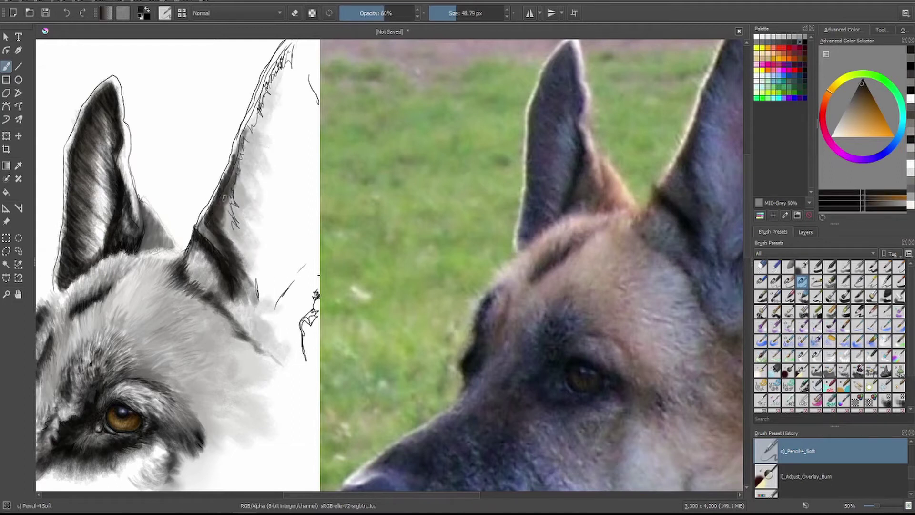
{"action": "left_click_drag", "start_coordinate": [228, 195], "coordinate": [220, 246]}
{"action": "mouse_move", "coordinate": [241, 188]}
{"action": "left_mouse_down"}
{"action": "mouse_move", "coordinate": [229, 192]}
{"action": "mouse_move", "coordinate": [225, 241]}
{"action": "left_mouse_up"}
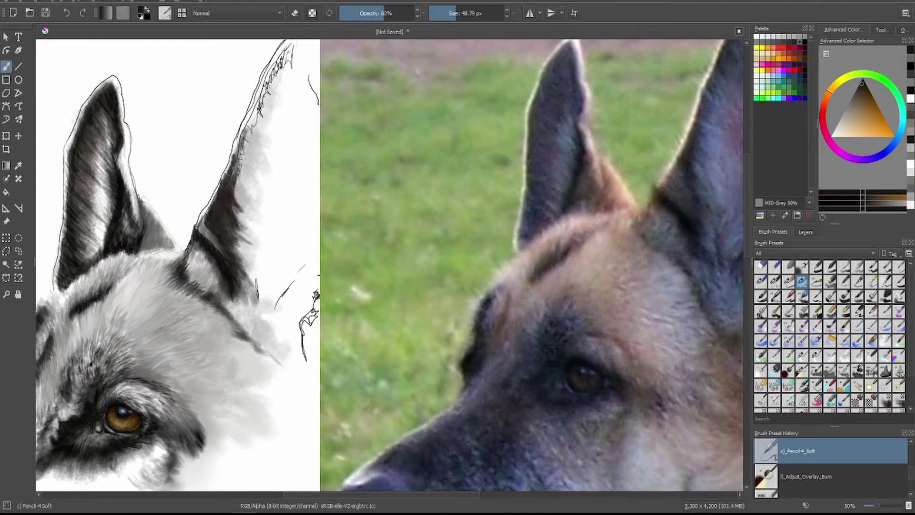
{"action": "left_click_drag", "start_coordinate": [250, 126], "coordinate": [233, 179]}
{"action": "left_click_drag", "start_coordinate": [269, 72], "coordinate": [246, 127]}
{"action": "left_click_drag", "start_coordinate": [267, 98], "coordinate": [247, 138]}
{"action": "left_click_drag", "start_coordinate": [264, 119], "coordinate": [241, 160]}
{"action": "mouse_move", "coordinate": [271, 93]}
{"action": "left_mouse_down"}
{"action": "mouse_move", "coordinate": [242, 161]}
{"action": "mouse_move", "coordinate": [247, 122]}
{"action": "left_mouse_up"}
{"action": "left_click_drag", "start_coordinate": [277, 66], "coordinate": [266, 101]}
- Add fine fur hatching near the right ear tip and lower on the ear
{"action": "left_click_drag", "start_coordinate": [289, 51], "coordinate": [277, 72]}
{"action": "key", "text": "bracketleft"}
{"action": "key", "text": "bracketleft"}
{"action": "key", "text": "bracketleft"}
{"action": "key", "text": "bracketleft"}
{"action": "left_click_drag", "start_coordinate": [263, 279], "coordinate": [253, 305]}
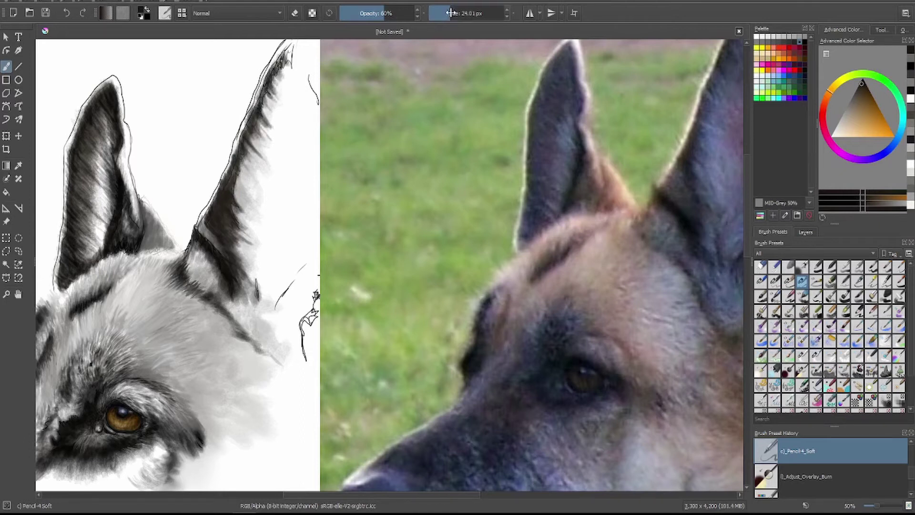
{"action": "mouse_move", "coordinate": [260, 260]}
{"action": "left_mouse_down"}
{"action": "mouse_move", "coordinate": [250, 303]}
{"action": "mouse_move", "coordinate": [248, 291]}
{"action": "left_mouse_up"}
{"action": "left_click_drag", "start_coordinate": [263, 264], "coordinate": [250, 304]}
- Add short strokes along the lower right ear edge and shrink the reference photo toward the lower right
{"action": "left_click_drag", "start_coordinate": [262, 246], "coordinate": [253, 285]}
{"action": "left_click_drag", "start_coordinate": [265, 248], "coordinate": [249, 293]}
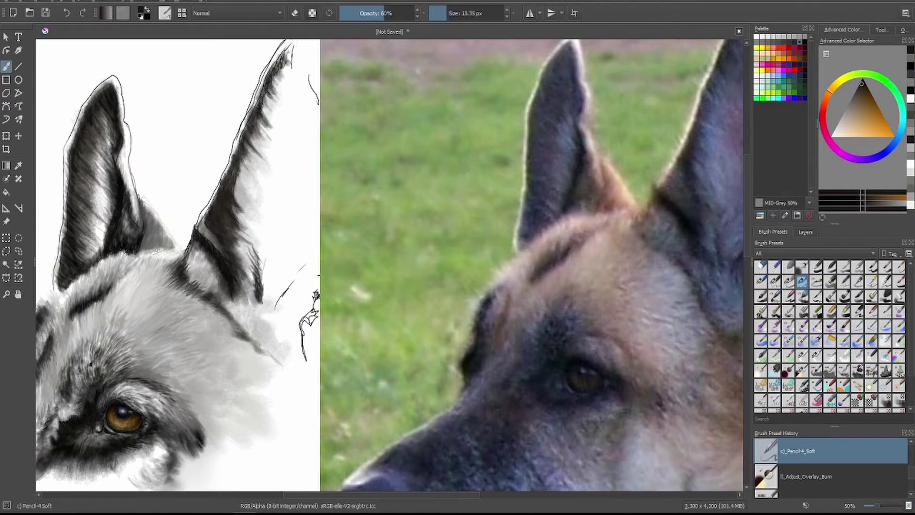
{"action": "left_click", "coordinate": [6, 222]}
{"action": "left_click_drag", "start_coordinate": [429, 239], "coordinate": [442, 215]}
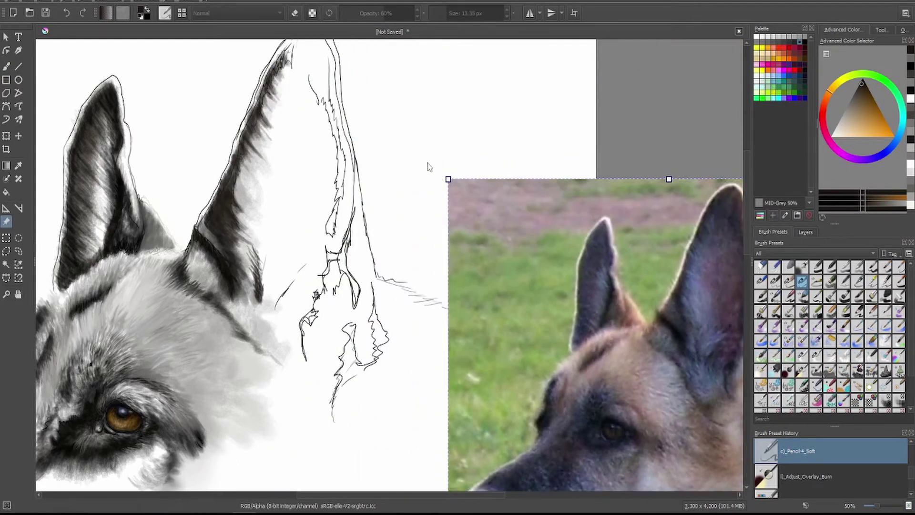
- Move the reference photo beside the sketch and hatch dark fur on the ear's inner edge
{"action": "left_click_drag", "start_coordinate": [567, 269], "coordinate": [516, 139]}
{"action": "left_click", "coordinate": [6, 66]}
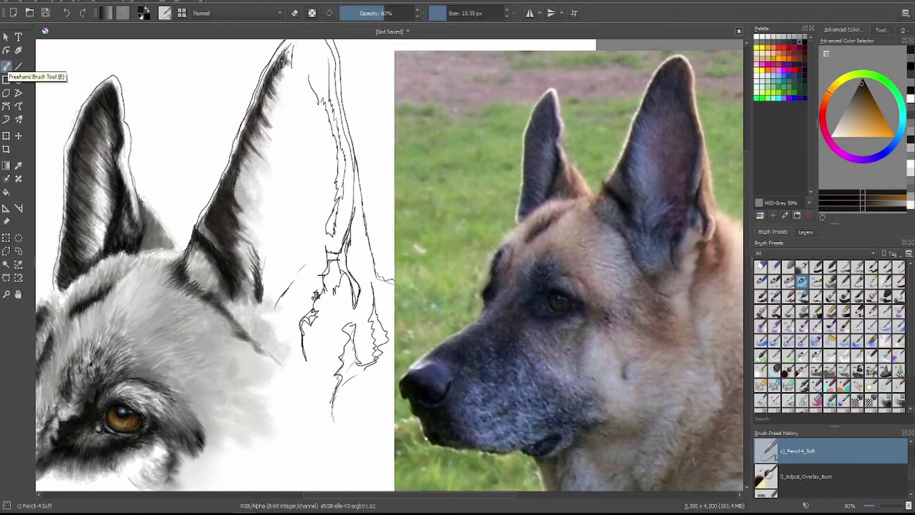
{"action": "left_click_drag", "start_coordinate": [294, 282], "coordinate": [276, 312]}
{"action": "left_click_drag", "start_coordinate": [298, 280], "coordinate": [277, 303]}
{"action": "left_click_drag", "start_coordinate": [312, 259], "coordinate": [273, 314]}
{"action": "left_click_drag", "start_coordinate": [270, 282], "coordinate": [261, 307]}
{"action": "left_click_drag", "start_coordinate": [267, 252], "coordinate": [258, 285]}
- Paint a grey stroke on the sketched ear line and dark streaks down the inner edge
{"action": "left_click_drag", "start_coordinate": [341, 156], "coordinate": [337, 197]}
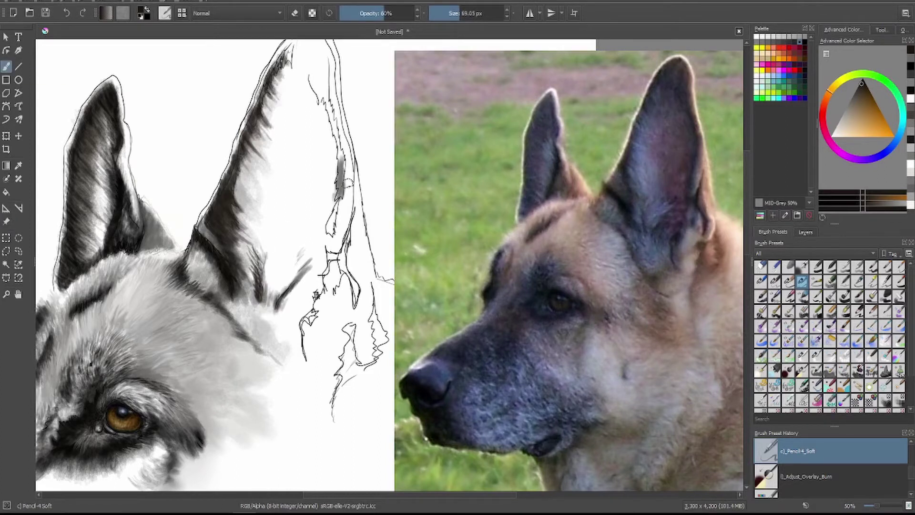
{"action": "left_click_drag", "start_coordinate": [346, 104], "coordinate": [334, 183]}
{"action": "left_click_drag", "start_coordinate": [320, 89], "coordinate": [341, 164]}
{"action": "left_click_drag", "start_coordinate": [348, 163], "coordinate": [337, 198]}
{"action": "left_click_drag", "start_coordinate": [309, 53], "coordinate": [335, 130]}
{"action": "left_click_drag", "start_coordinate": [341, 181], "coordinate": [329, 236]}
- Darken the ear's lower inner edge, trace its sketched line, add dark curls, and shade the tip
{"action": "left_click_drag", "start_coordinate": [344, 232], "coordinate": [355, 299]}
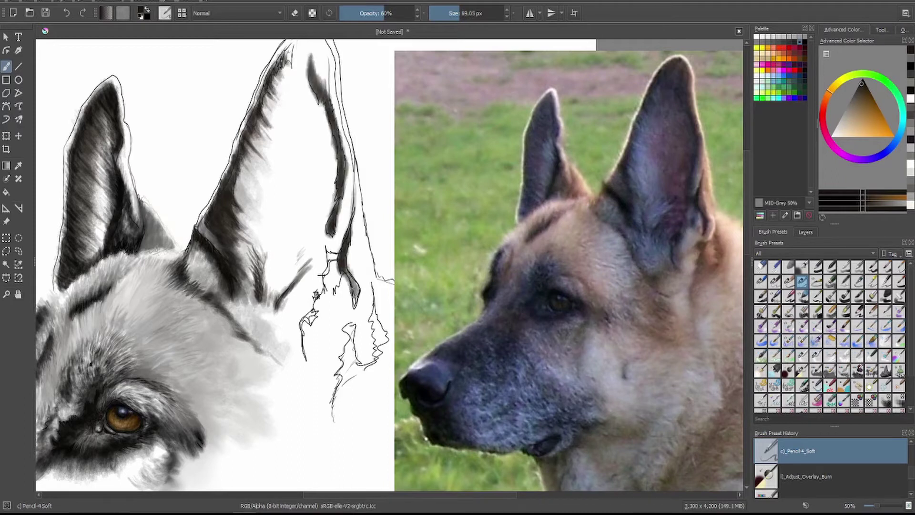
{"action": "left_click_drag", "start_coordinate": [351, 267], "coordinate": [359, 306]}
{"action": "left_click_drag", "start_coordinate": [352, 200], "coordinate": [347, 247]}
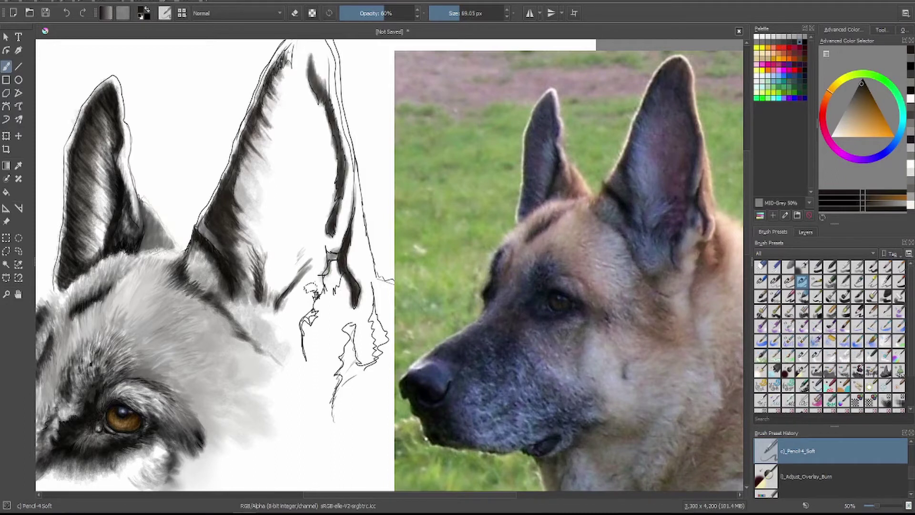
{"action": "left_click_drag", "start_coordinate": [305, 360], "coordinate": [329, 253]}
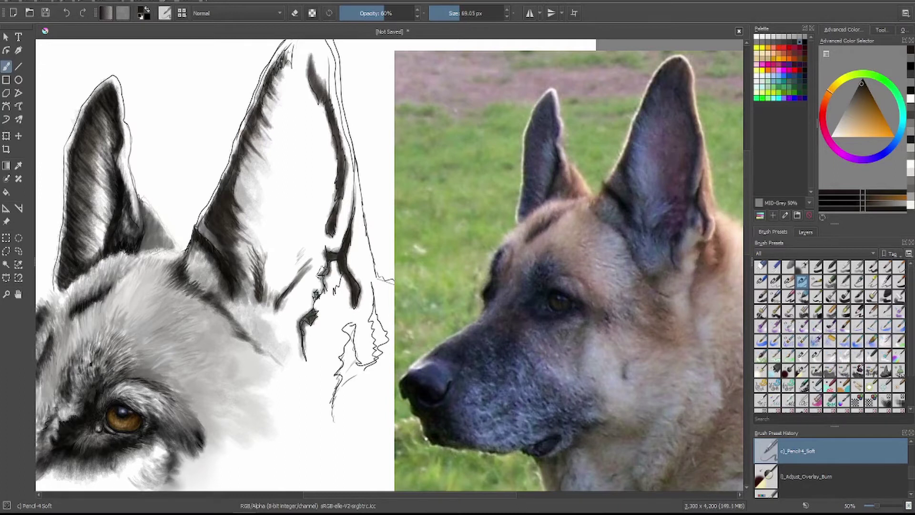
{"action": "mouse_move", "coordinate": [314, 296]}
{"action": "left_mouse_down"}
{"action": "mouse_move", "coordinate": [333, 280]}
{"action": "mouse_move", "coordinate": [295, 308]}
{"action": "left_mouse_up"}
{"action": "left_click_drag", "start_coordinate": [336, 286], "coordinate": [332, 309]}
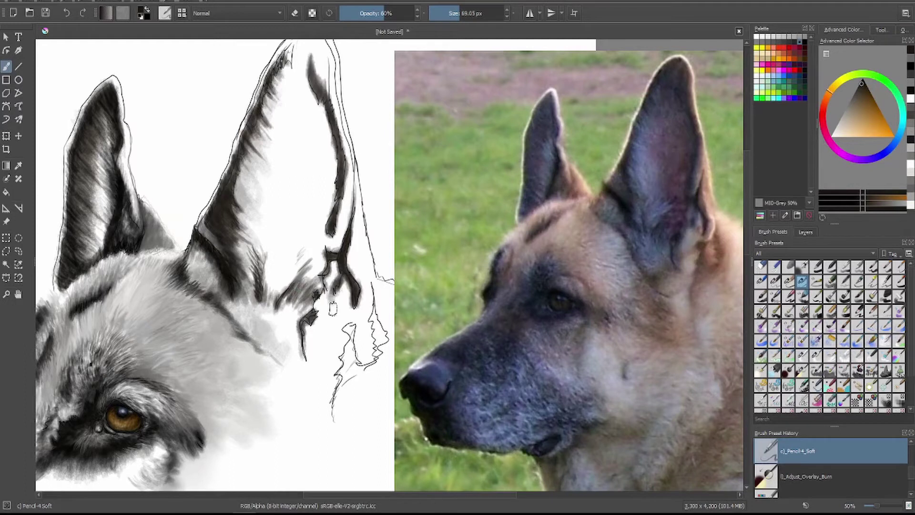
{"action": "scroll", "coordinate": [332, 309], "scroll_direction": "up", "scroll_amount": 3}
{"action": "mouse_move", "coordinate": [313, 125]}
{"action": "left_mouse_down"}
{"action": "mouse_move", "coordinate": [279, 160]}
{"action": "mouse_move", "coordinate": [312, 122]}
{"action": "mouse_move", "coordinate": [301, 135]}
{"action": "mouse_move", "coordinate": [318, 135]}
{"action": "mouse_move", "coordinate": [312, 161]}
{"action": "mouse_move", "coordinate": [329, 191]}
{"action": "left_mouse_up"}
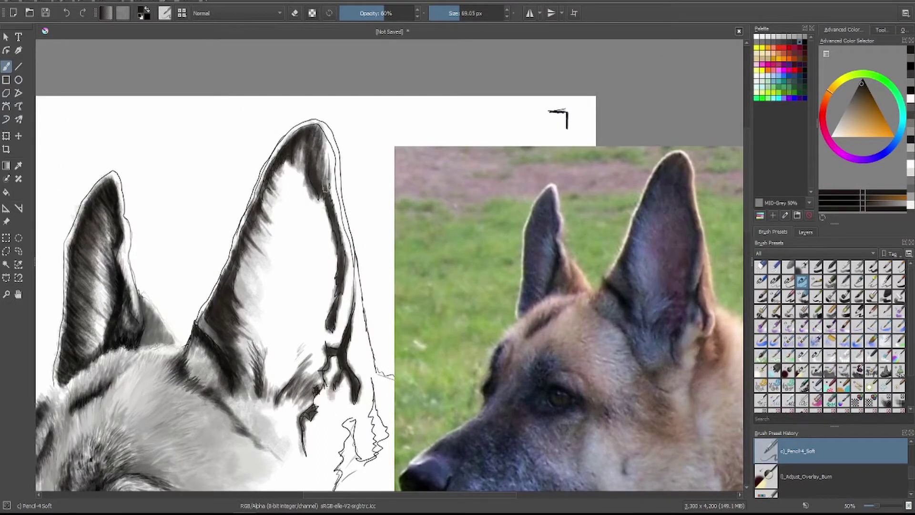
- Darken the ear tip and right inner edge, then lay darker grey over the inner ear
{"action": "left_click_drag", "start_coordinate": [310, 147], "coordinate": [347, 251]}
{"action": "left_click_drag", "start_coordinate": [331, 131], "coordinate": [295, 186]}
{"action": "mouse_move", "coordinate": [305, 143]}
{"action": "left_mouse_down"}
{"action": "mouse_move", "coordinate": [314, 205]}
{"action": "mouse_move", "coordinate": [286, 228]}
{"action": "mouse_move", "coordinate": [324, 248]}
{"action": "mouse_move", "coordinate": [315, 273]}
{"action": "mouse_move", "coordinate": [305, 200]}
{"action": "left_mouse_up"}
{"action": "key", "text": "l"}
{"action": "key", "text": "l"}
{"action": "key", "text": "l"}
{"action": "key", "text": "l"}
{"action": "key", "text": "l"}
{"action": "key", "text": "bracketright"}
{"action": "key", "text": "bracketright"}
{"action": "key", "text": "bracketright"}
{"action": "key", "text": "bracketright"}
{"action": "key", "text": "k"}
{"action": "key", "text": "k"}
{"action": "key", "text": "k"}
{"action": "mouse_move", "coordinate": [291, 310]}
{"action": "left_mouse_down"}
{"action": "mouse_move", "coordinate": [296, 357]}
{"action": "mouse_move", "coordinate": [324, 238]}
{"action": "mouse_move", "coordinate": [331, 246]}
{"action": "left_mouse_up"}
- Shade down the left, middle and right inner edge of the ear in grey
{"action": "left_click_drag", "start_coordinate": [258, 267], "coordinate": [258, 401]}
{"action": "left_click_drag", "start_coordinate": [252, 236], "coordinate": [276, 310]}
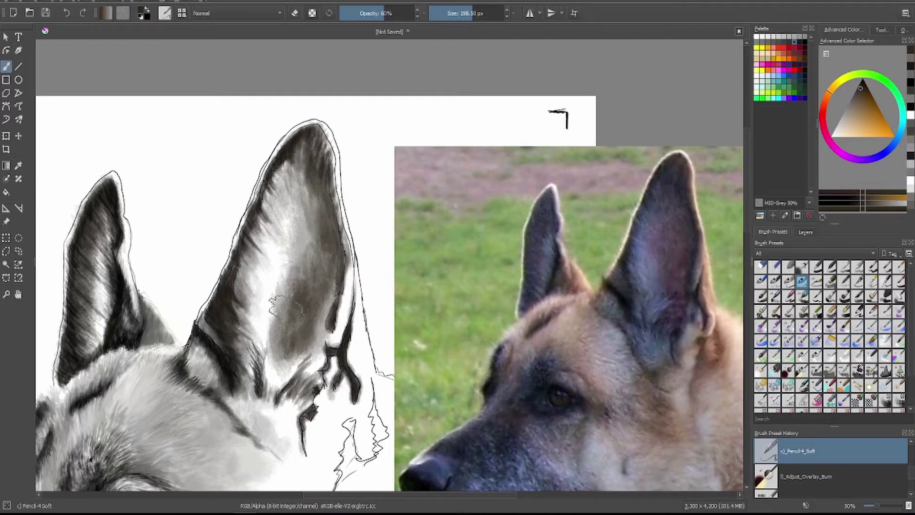
{"action": "mouse_move", "coordinate": [282, 267]}
{"action": "left_mouse_down"}
{"action": "mouse_move", "coordinate": [272, 343]}
{"action": "mouse_move", "coordinate": [320, 363]}
{"action": "mouse_move", "coordinate": [324, 391]}
{"action": "left_mouse_up"}
{"action": "left_click_drag", "start_coordinate": [334, 305], "coordinate": [343, 348]}
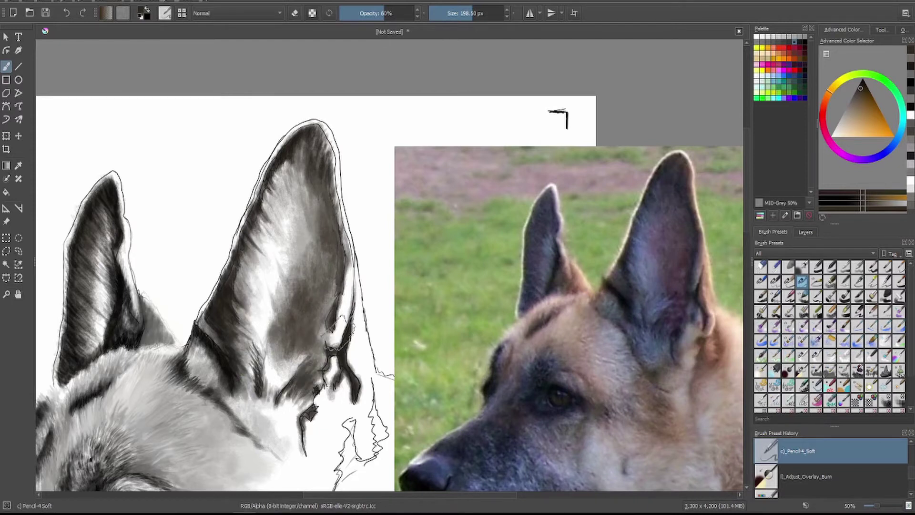
{"action": "mouse_move", "coordinate": [341, 248]}
{"action": "left_mouse_down"}
{"action": "mouse_move", "coordinate": [334, 344]}
{"action": "mouse_move", "coordinate": [357, 267]}
{"action": "mouse_move", "coordinate": [346, 248]}
{"action": "left_mouse_up"}
- Sample a darker grey and darken the ear's upper and right inner edges
{"action": "left_click", "coordinate": [334, 295], "text": "ctrl"}
{"action": "left_click_drag", "start_coordinate": [336, 338], "coordinate": [334, 253]}
{"action": "left_click_drag", "start_coordinate": [331, 252], "coordinate": [329, 153]}
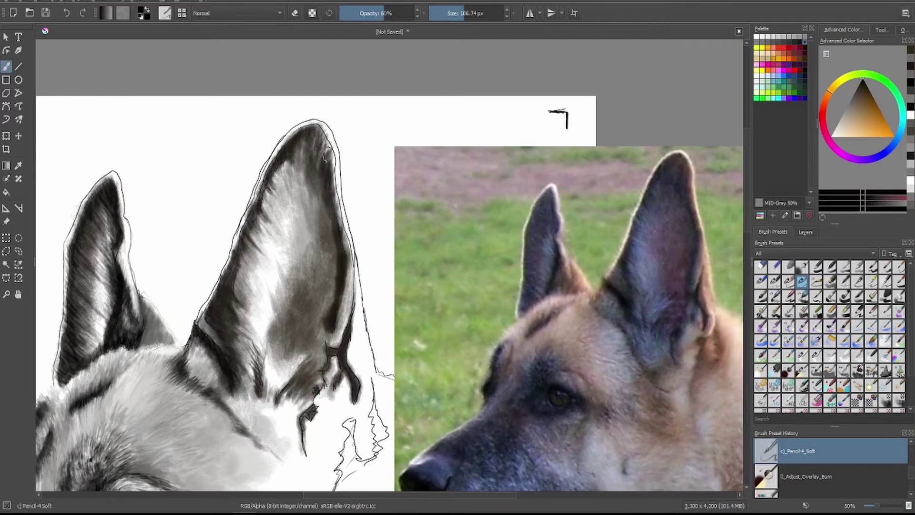
{"action": "left_click_drag", "start_coordinate": [334, 220], "coordinate": [316, 154]}
{"action": "mouse_move", "coordinate": [340, 274]}
{"action": "left_mouse_down"}
{"action": "mouse_move", "coordinate": [328, 138]}
{"action": "mouse_move", "coordinate": [357, 301]}
{"action": "left_mouse_up"}
- Erase the stray line along the ear's edge with a small eraser, then resume the soft pencil
{"action": "left_click", "coordinate": [328, 138], "text": "ctrl"}
{"action": "key", "text": "bracketleft"}
{"action": "key", "text": "bracketleft"}
{"action": "key", "text": "bracketleft"}
{"action": "key", "text": "e"}
{"action": "left_click_drag", "start_coordinate": [252, 187], "coordinate": [257, 202]}
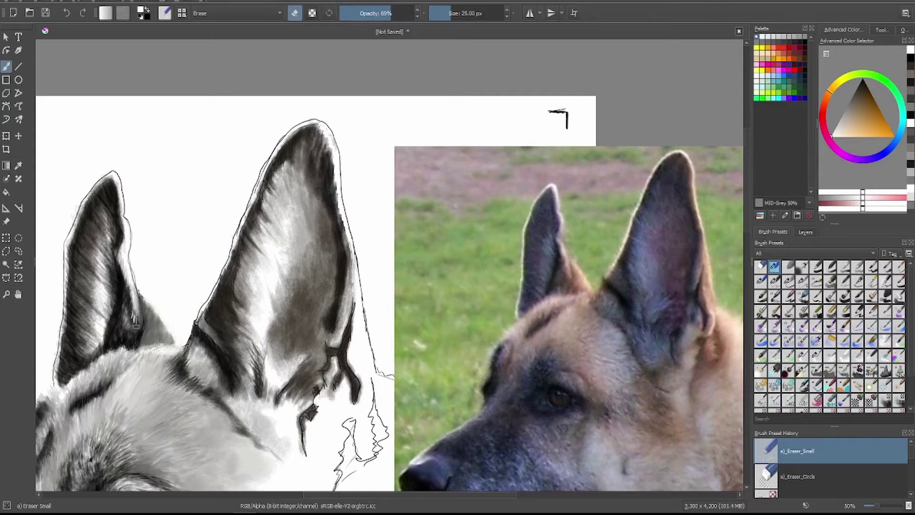
{"action": "key", "text": "e"}
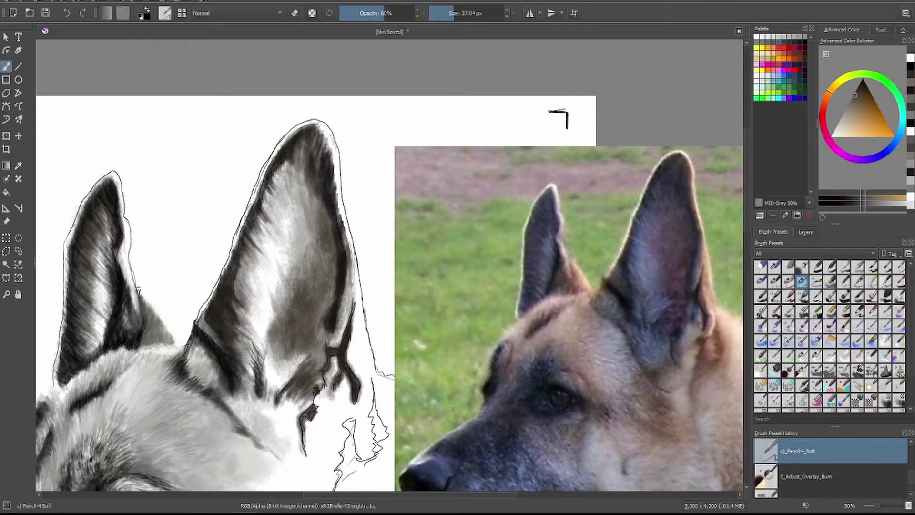
- Darken the big ear's right and lower right edges and the area around its base
{"action": "left_click_drag", "start_coordinate": [334, 172], "coordinate": [355, 358]}
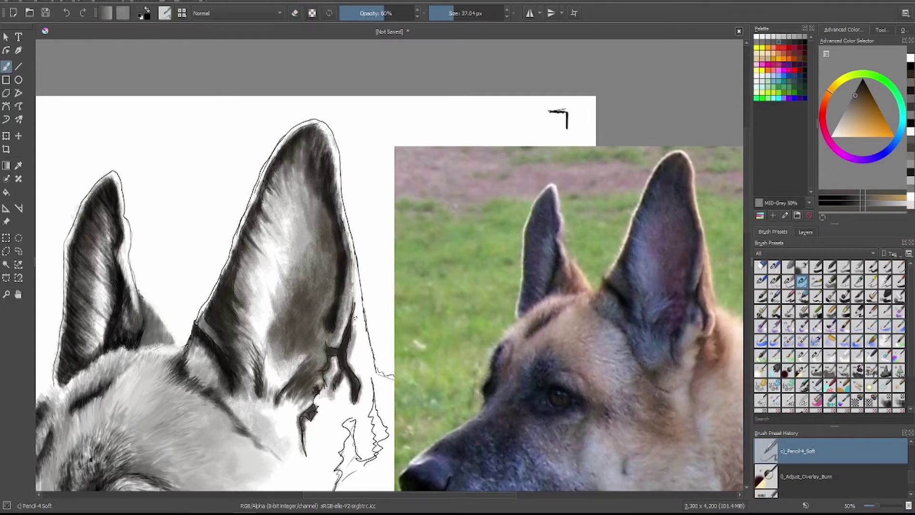
{"action": "left_click_drag", "start_coordinate": [353, 307], "coordinate": [357, 377]}
{"action": "left_click_drag", "start_coordinate": [356, 276], "coordinate": [360, 343]}
{"action": "left_click_drag", "start_coordinate": [356, 308], "coordinate": [365, 357]}
{"action": "left_click_drag", "start_coordinate": [361, 317], "coordinate": [372, 388]}
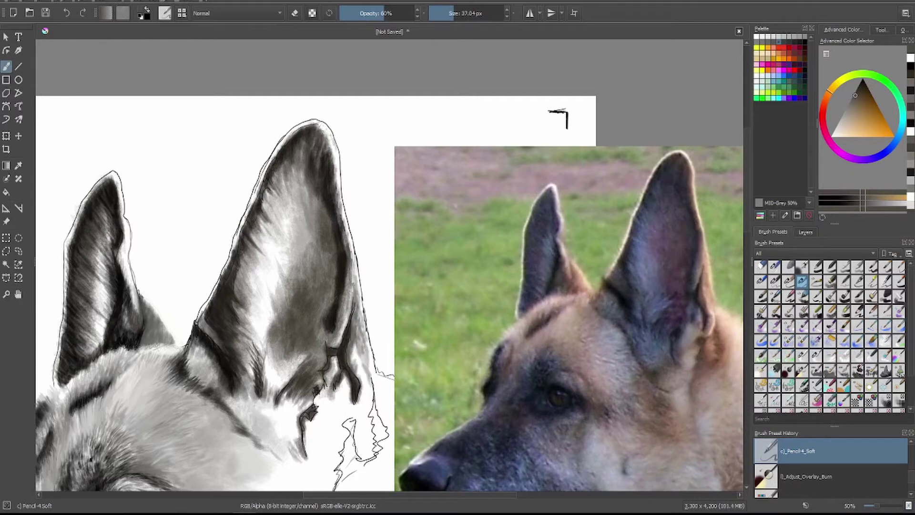
{"action": "mouse_move", "coordinate": [295, 425]}
{"action": "left_mouse_down"}
{"action": "mouse_move", "coordinate": [308, 465]}
{"action": "mouse_move", "coordinate": [286, 462]}
{"action": "left_mouse_up"}
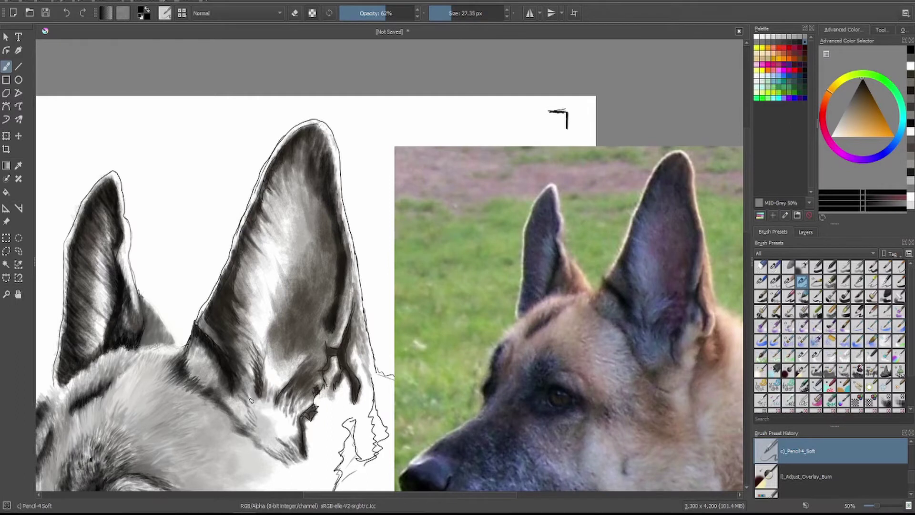
- Darken the fur shapes below the ear with a slightly larger brush
{"action": "scroll", "coordinate": [251, 400], "scroll_direction": "down", "scroll_amount": 3}
{"action": "key", "text": "bracketright"}
{"action": "mouse_move", "coordinate": [347, 322]}
{"action": "left_mouse_down"}
{"action": "mouse_move", "coordinate": [352, 353]}
{"action": "mouse_move", "coordinate": [339, 386]}
{"action": "left_mouse_up"}
{"action": "left_click_drag", "start_coordinate": [374, 301], "coordinate": [382, 358]}
{"action": "mouse_move", "coordinate": [378, 305]}
{"action": "left_mouse_down"}
{"action": "mouse_move", "coordinate": [385, 291]}
{"action": "mouse_move", "coordinate": [367, 300]}
{"action": "left_mouse_up"}
{"action": "mouse_move", "coordinate": [353, 252]}
{"action": "left_mouse_down"}
{"action": "mouse_move", "coordinate": [356, 311]}
{"action": "mouse_move", "coordinate": [339, 301]}
{"action": "mouse_move", "coordinate": [362, 247]}
{"action": "mouse_move", "coordinate": [379, 339]}
{"action": "left_mouse_up"}
- Smear the dark strokes, deepen the fur tuft below the ear, blend it, and zoom out to 25%
{"action": "key", "text": "slash"}
{"action": "key", "text": "bracketleft"}
{"action": "key", "text": "bracketleft"}
{"action": "key", "text": "bracketleft"}
{"action": "key", "text": "slash"}
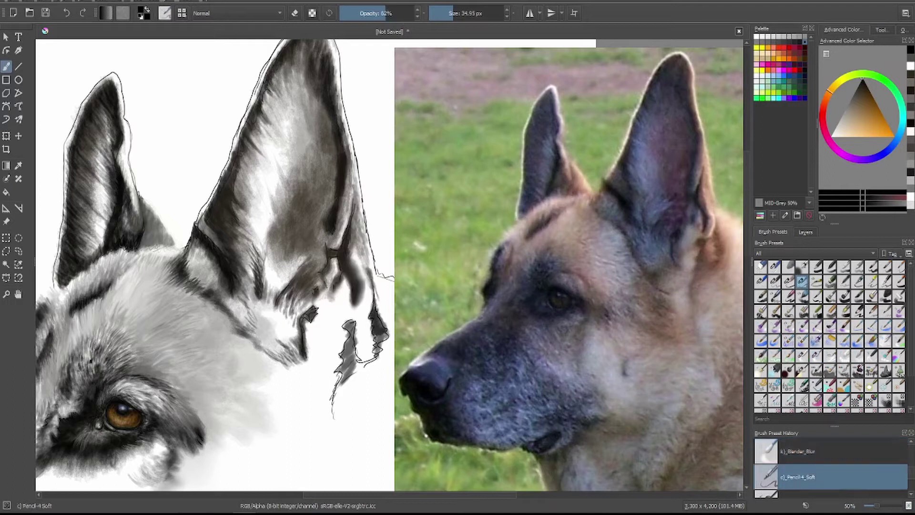
{"action": "left_click_drag", "start_coordinate": [381, 301], "coordinate": [387, 347]}
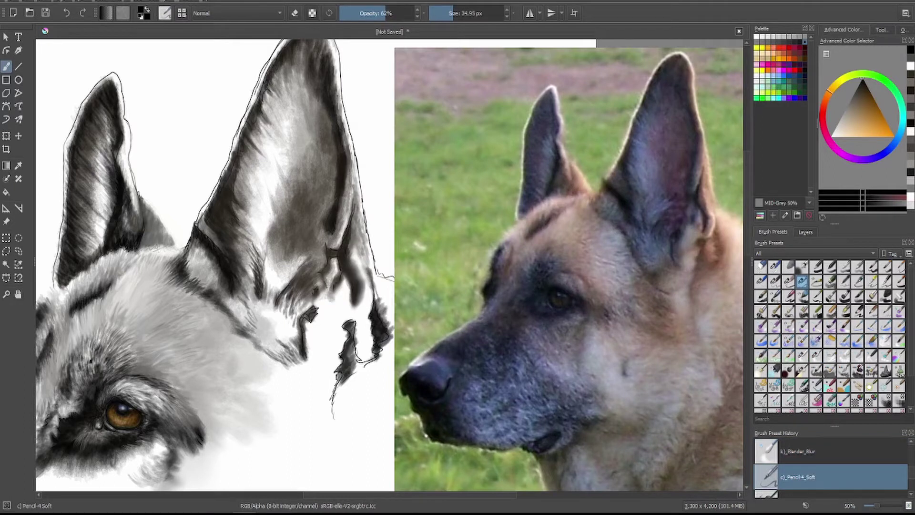
{"action": "mouse_move", "coordinate": [337, 396]}
{"action": "left_mouse_down"}
{"action": "mouse_move", "coordinate": [344, 324]}
{"action": "mouse_move", "coordinate": [356, 362]}
{"action": "mouse_move", "coordinate": [345, 327]}
{"action": "mouse_move", "coordinate": [376, 362]}
{"action": "mouse_move", "coordinate": [331, 406]}
{"action": "left_mouse_up"}
{"action": "key", "text": "slash"}
{"action": "key", "text": "slash"}
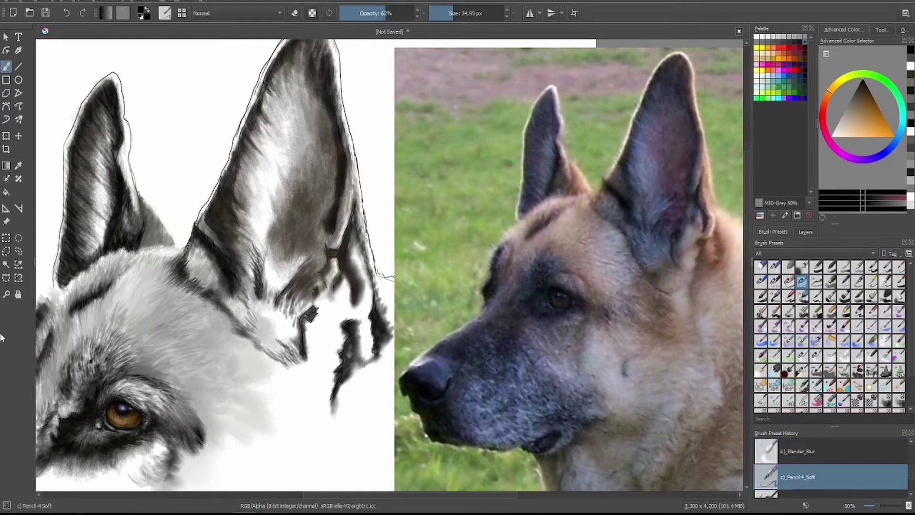
{"action": "key", "text": "minus"}
{"action": "key", "text": "minus"}
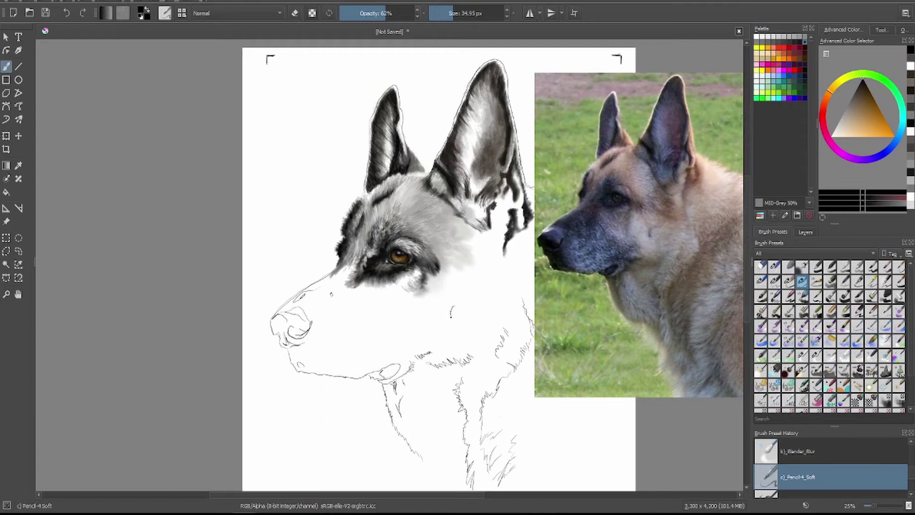
- Darken the top of the muzzle, the nose bridge and the lower jaw
{"action": "key", "text": "bracketright"}
{"action": "key", "text": "bracketright"}
{"action": "key", "text": "bracketright"}
{"action": "key", "text": "o"}
{"action": "mouse_move", "coordinate": [343, 286]}
{"action": "left_mouse_down"}
{"action": "mouse_move", "coordinate": [317, 298]}
{"action": "mouse_move", "coordinate": [355, 286]}
{"action": "mouse_move", "coordinate": [347, 288]}
{"action": "left_mouse_up"}
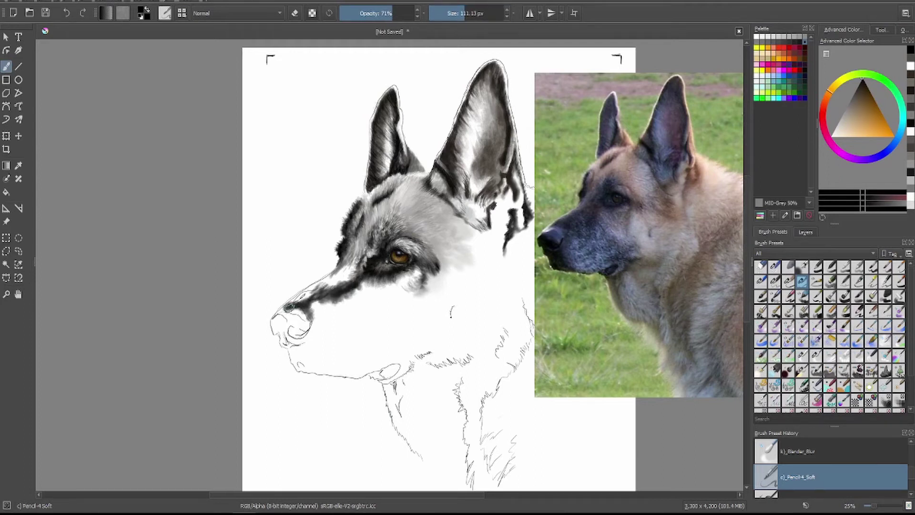
{"action": "mouse_move", "coordinate": [307, 291]}
{"action": "left_mouse_down"}
{"action": "mouse_move", "coordinate": [336, 302]}
{"action": "mouse_move", "coordinate": [324, 299]}
{"action": "left_mouse_up"}
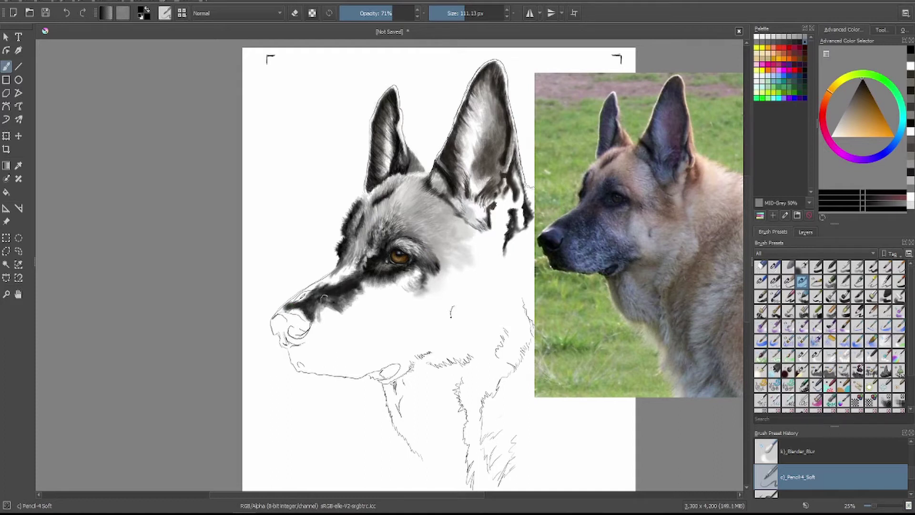
{"action": "mouse_move", "coordinate": [293, 351]}
{"action": "left_mouse_down"}
{"action": "mouse_move", "coordinate": [310, 365]}
{"action": "mouse_move", "coordinate": [312, 339]}
{"action": "mouse_move", "coordinate": [315, 369]}
{"action": "mouse_move", "coordinate": [320, 329]}
{"action": "mouse_move", "coordinate": [348, 305]}
{"action": "mouse_move", "coordinate": [334, 265]}
{"action": "mouse_move", "coordinate": [357, 272]}
{"action": "mouse_move", "coordinate": [343, 275]}
{"action": "left_mouse_up"}
- Softly shade the eye corner, the forehead between the ears, and the cheek below the eye
{"action": "key", "text": "i"}
{"action": "key", "text": "i"}
{"action": "key", "text": "bracketright"}
{"action": "key", "text": "bracketright"}
{"action": "left_click_drag", "start_coordinate": [363, 238], "coordinate": [345, 274]}
{"action": "key", "text": "i"}
{"action": "key", "text": "i"}
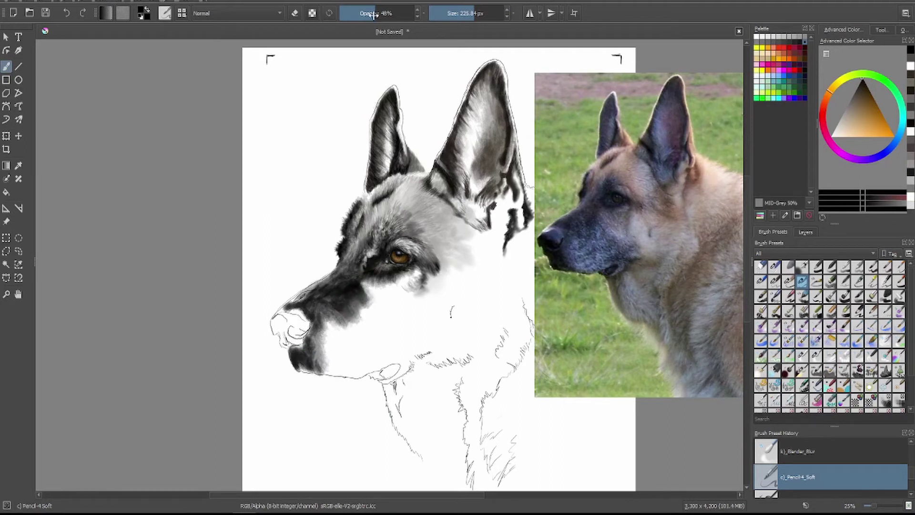
{"action": "key", "text": "]"}
{"action": "key", "text": "]"}
{"action": "mouse_move", "coordinate": [396, 201]}
{"action": "left_mouse_down"}
{"action": "mouse_move", "coordinate": [422, 198]}
{"action": "mouse_move", "coordinate": [376, 200]}
{"action": "mouse_move", "coordinate": [441, 229]}
{"action": "mouse_move", "coordinate": [435, 212]}
{"action": "mouse_move", "coordinate": [384, 215]}
{"action": "mouse_move", "coordinate": [439, 184]}
{"action": "mouse_move", "coordinate": [420, 219]}
{"action": "mouse_move", "coordinate": [363, 264]}
{"action": "left_mouse_up"}
{"action": "mouse_move", "coordinate": [414, 248]}
{"action": "left_mouse_down"}
{"action": "mouse_move", "coordinate": [413, 312]}
{"action": "mouse_move", "coordinate": [405, 286]}
{"action": "mouse_move", "coordinate": [368, 288]}
{"action": "mouse_move", "coordinate": [400, 289]}
{"action": "mouse_move", "coordinate": [372, 291]}
{"action": "mouse_move", "coordinate": [410, 305]}
{"action": "mouse_move", "coordinate": [365, 317]}
{"action": "mouse_move", "coordinate": [336, 374]}
{"action": "mouse_move", "coordinate": [334, 343]}
{"action": "mouse_move", "coordinate": [458, 315]}
{"action": "mouse_move", "coordinate": [333, 334]}
{"action": "left_mouse_up"}
- Shade the neck ruff in soft grey and the area under the jaw and throat
{"action": "key", "text": "bracketright"}
{"action": "key", "text": "bracketright"}
{"action": "key", "text": "bracketright"}
{"action": "key", "text": "bracketleft"}
{"action": "key", "text": "bracketleft"}
{"action": "key", "text": "bracketleft"}
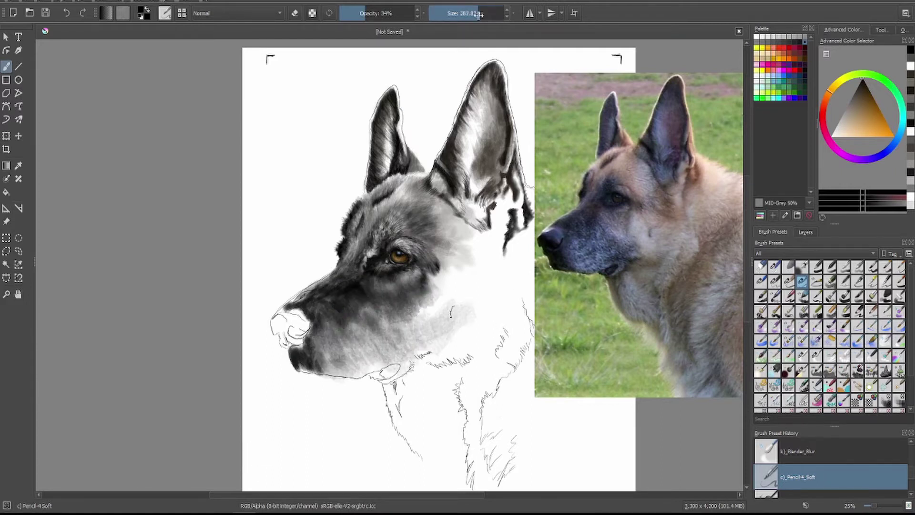
{"action": "mouse_move", "coordinate": [534, 291]}
{"action": "left_mouse_down"}
{"action": "mouse_move", "coordinate": [477, 234]}
{"action": "mouse_move", "coordinate": [510, 329]}
{"action": "left_mouse_up"}
{"action": "mouse_move", "coordinate": [458, 267]}
{"action": "left_mouse_down"}
{"action": "mouse_move", "coordinate": [493, 290]}
{"action": "mouse_move", "coordinate": [470, 275]}
{"action": "mouse_move", "coordinate": [460, 235]}
{"action": "mouse_move", "coordinate": [494, 250]}
{"action": "mouse_move", "coordinate": [484, 291]}
{"action": "left_mouse_up"}
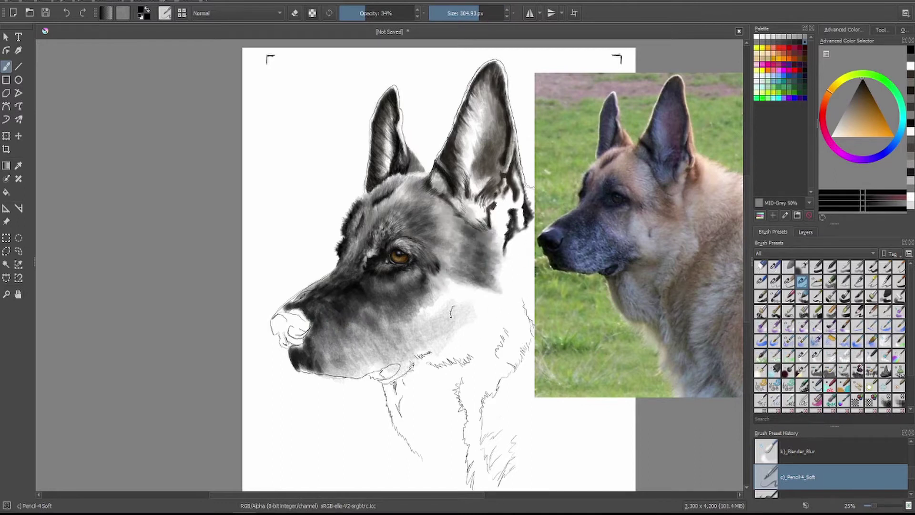
{"action": "mouse_move", "coordinate": [429, 363]}
{"action": "left_mouse_down"}
{"action": "mouse_move", "coordinate": [419, 382]}
{"action": "mouse_move", "coordinate": [460, 374]}
{"action": "left_mouse_up"}
- Shade the left neck line, then at 47% opacity and about 107 px shade the neck's right side
{"action": "key", "text": "bracketleft"}
{"action": "key", "text": "bracketleft"}
{"action": "key", "text": "bracketleft"}
{"action": "left_click_drag", "start_coordinate": [387, 385], "coordinate": [395, 422]}
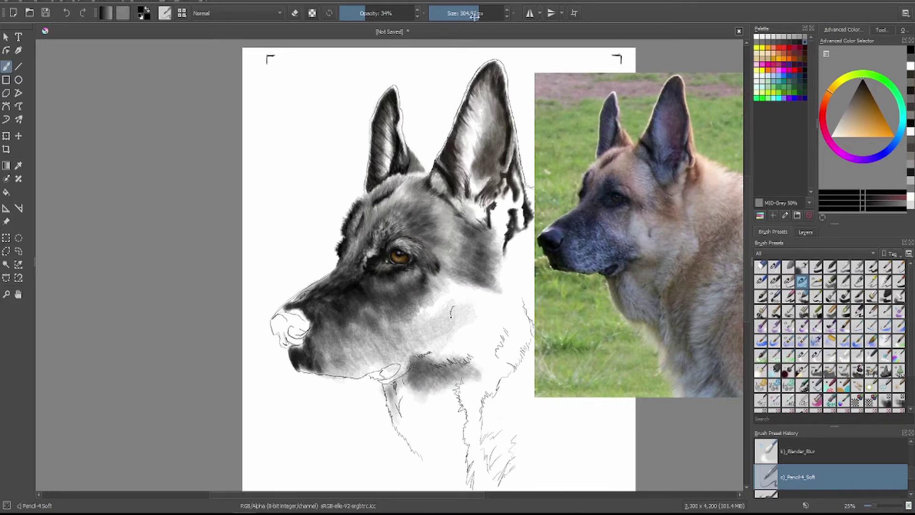
{"action": "left_click_drag", "start_coordinate": [387, 385], "coordinate": [401, 441]}
{"action": "key", "text": "o"}
{"action": "left_click", "coordinate": [451, 14]}
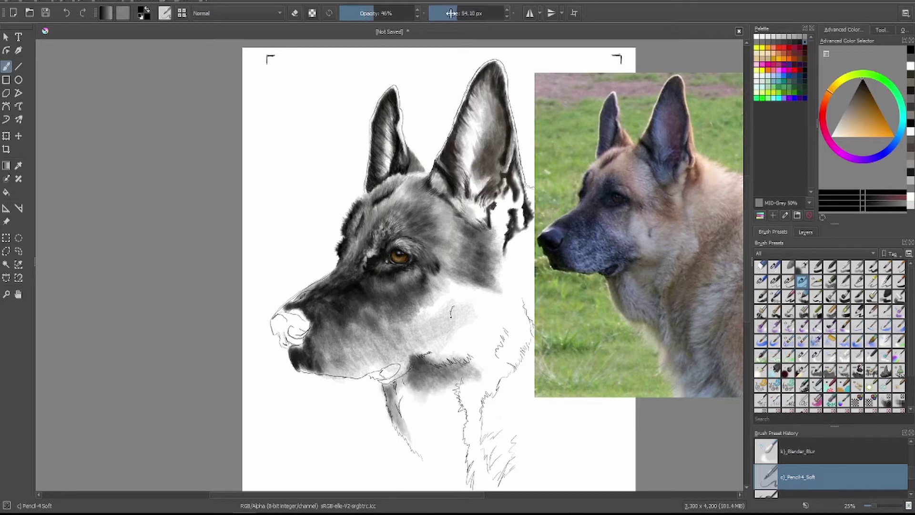
{"action": "left_click", "coordinate": [396, 14]}
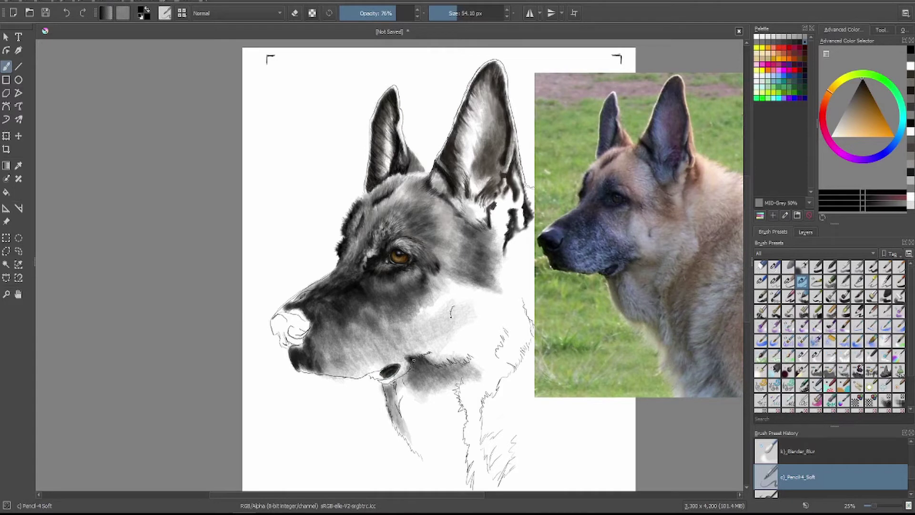
{"action": "left_click", "coordinate": [375, 14]}
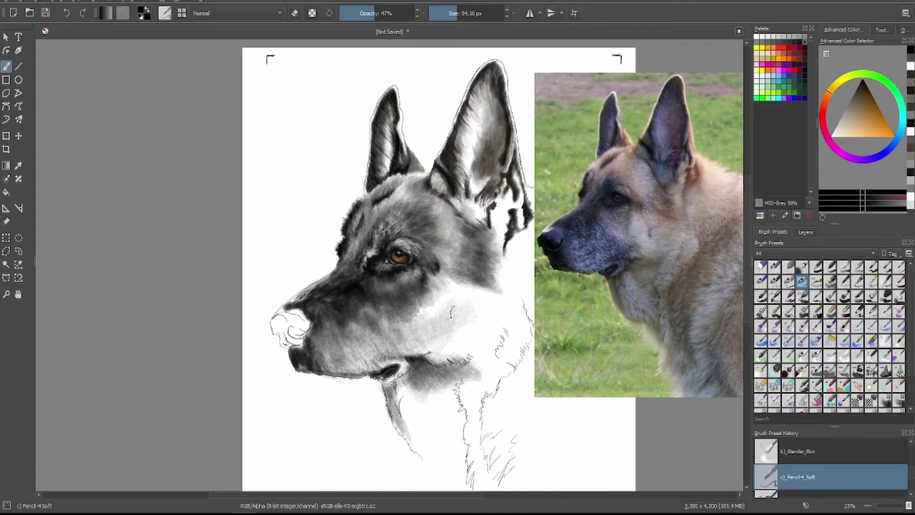
{"action": "key", "text": "bracketright"}
{"action": "key", "text": "bracketright"}
{"action": "key", "text": "bracketright"}
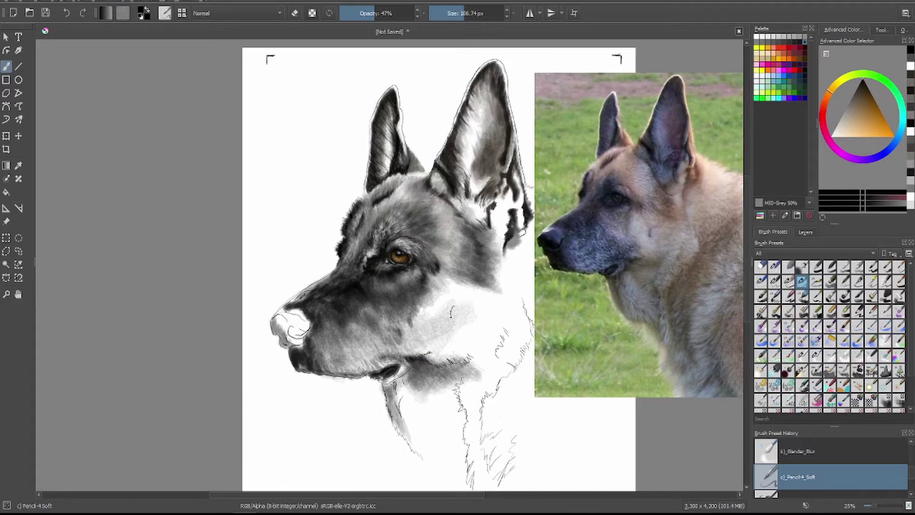
{"action": "left_click_drag", "start_coordinate": [520, 231], "coordinate": [505, 274]}
- Move the reference photo right and up, reframe the view, and darken the lower ear
{"action": "key", "text": "t"}
{"action": "left_click_drag", "start_coordinate": [617, 156], "coordinate": [690, 146]}
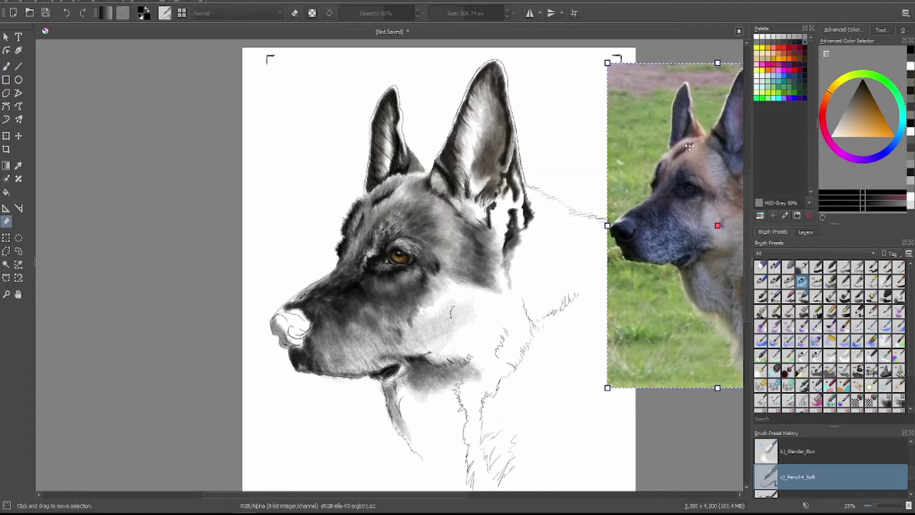
{"action": "left_click", "coordinate": [7, 66]}
{"action": "left_click_drag", "start_coordinate": [405, 496], "coordinate": [505, 496]}
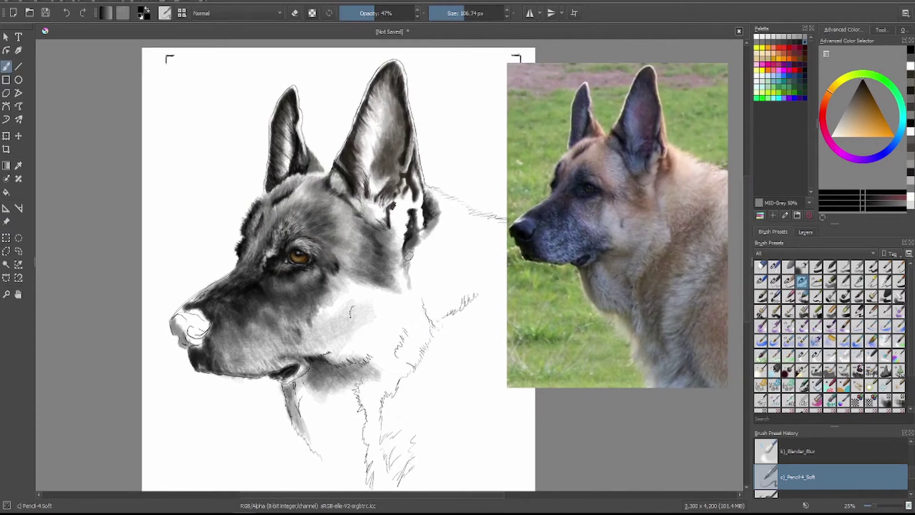
{"action": "mouse_move", "coordinate": [393, 205]}
{"action": "left_mouse_down"}
{"action": "mouse_move", "coordinate": [401, 281]}
{"action": "mouse_move", "coordinate": [413, 265]}
{"action": "left_mouse_up"}
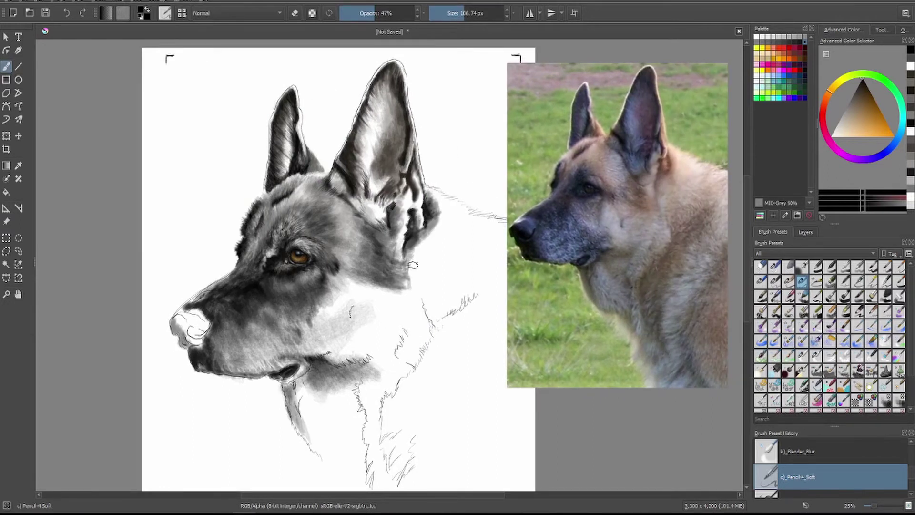
- Paint soft grey shading on the neck, lower neck and chest at lower opacity
{"action": "key", "text": "i"}
{"action": "key", "text": "i"}
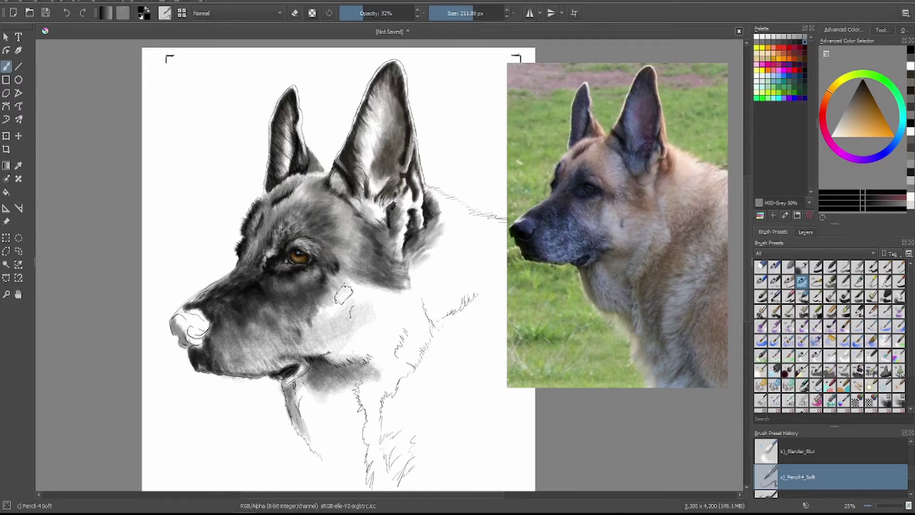
{"action": "key", "text": "bracketright"}
{"action": "key", "text": "bracketright"}
{"action": "left_click_drag", "start_coordinate": [420, 243], "coordinate": [450, 283]}
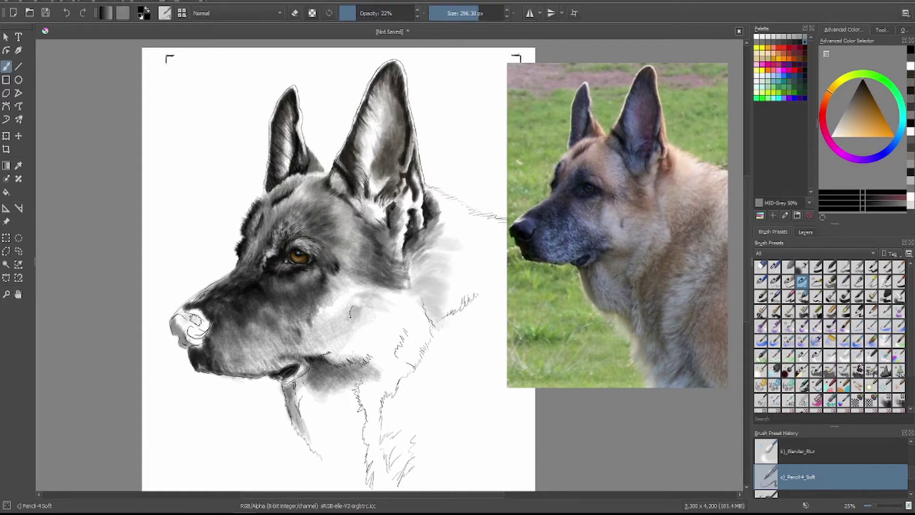
{"action": "mouse_move", "coordinate": [334, 388]}
{"action": "left_mouse_down"}
{"action": "mouse_move", "coordinate": [336, 426]}
{"action": "mouse_move", "coordinate": [295, 420]}
{"action": "mouse_move", "coordinate": [341, 469]}
{"action": "left_mouse_up"}
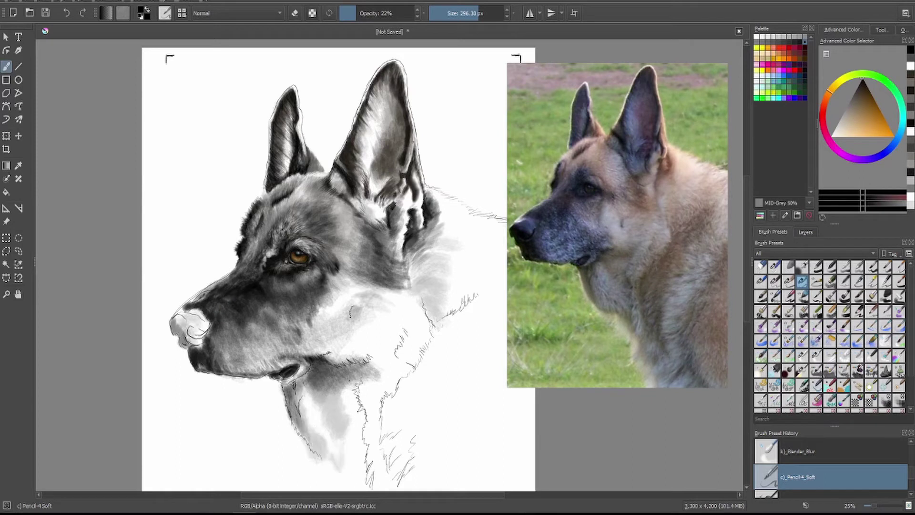
{"action": "left_click_drag", "start_coordinate": [358, 374], "coordinate": [360, 475]}
{"action": "mouse_move", "coordinate": [360, 398]}
{"action": "left_mouse_down"}
{"action": "mouse_move", "coordinate": [419, 379]}
{"action": "mouse_move", "coordinate": [382, 414]}
{"action": "mouse_move", "coordinate": [386, 433]}
{"action": "mouse_move", "coordinate": [417, 334]}
{"action": "mouse_move", "coordinate": [410, 343]}
{"action": "mouse_move", "coordinate": [477, 281]}
{"action": "mouse_move", "coordinate": [408, 406]}
{"action": "left_mouse_up"}
- Layer more grey over the neck's right side and shade the fur behind the ear
{"action": "key", "text": "o"}
{"action": "left_click_drag", "start_coordinate": [448, 329], "coordinate": [381, 429]}
{"action": "key", "text": "i"}
{"action": "key", "text": "i"}
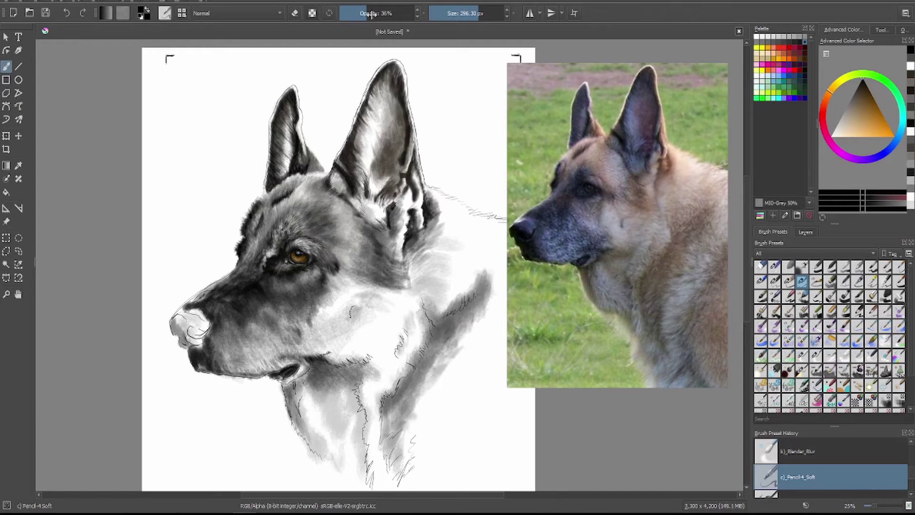
{"action": "mouse_move", "coordinate": [419, 296]}
{"action": "left_mouse_down"}
{"action": "mouse_move", "coordinate": [390, 387]}
{"action": "mouse_move", "coordinate": [410, 260]}
{"action": "left_mouse_up"}
{"action": "left_click_drag", "start_coordinate": [386, 338], "coordinate": [343, 367]}
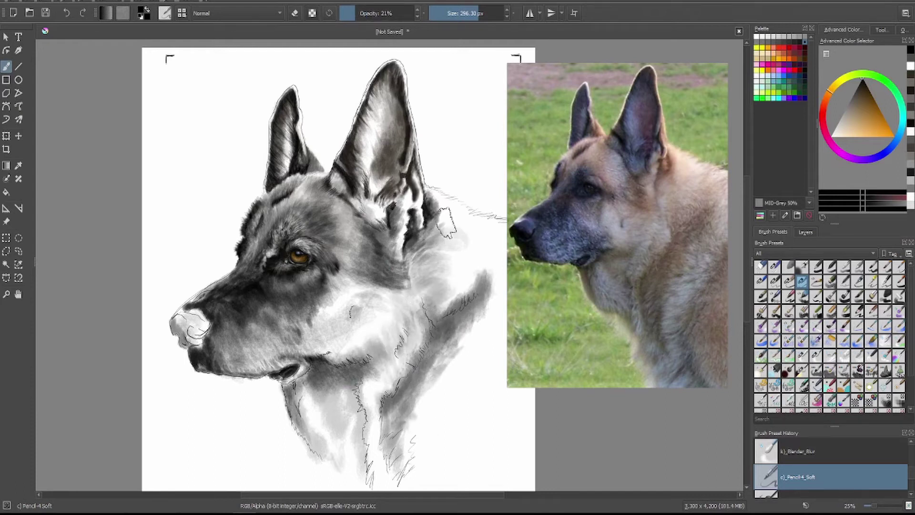
{"action": "left_click_drag", "start_coordinate": [448, 222], "coordinate": [453, 259]}
- Shift the reference photo further right, then add grey strokes behind the ear and on the lower neck
{"action": "left_click", "coordinate": [6, 221]}
{"action": "left_click_drag", "start_coordinate": [620, 226], "coordinate": [655, 229]}
{"action": "left_click", "coordinate": [6, 67]}
{"action": "key", "text": "bracketleft"}
{"action": "key", "text": "bracketleft"}
{"action": "key", "text": "bracketleft"}
{"action": "left_click_drag", "start_coordinate": [495, 220], "coordinate": [522, 238]}
{"action": "mouse_move", "coordinate": [353, 389]}
{"action": "left_mouse_down"}
{"action": "mouse_move", "coordinate": [358, 431]}
{"action": "mouse_move", "coordinate": [357, 409]}
{"action": "left_mouse_up"}
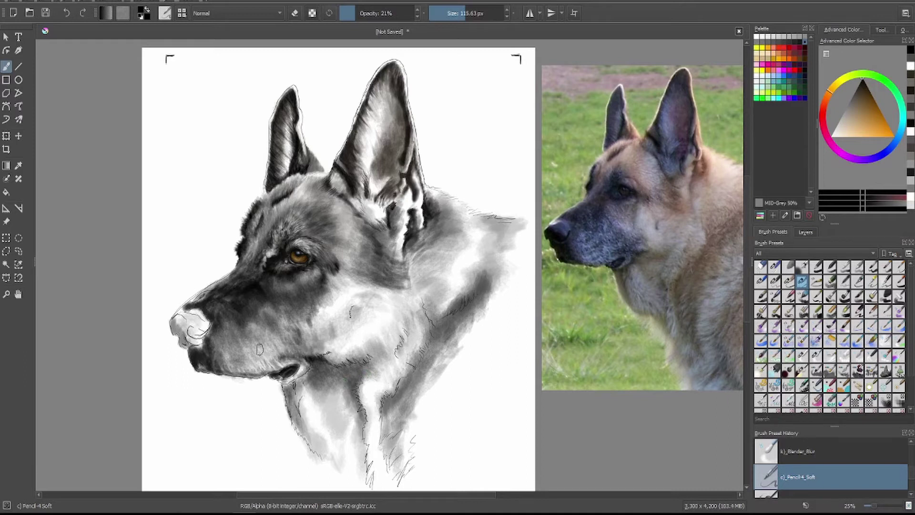
- Darken the lower muzzle, jaw and cheek below the eye, then shrink the brush to about 2 px
{"action": "mouse_move", "coordinate": [286, 341]}
{"action": "left_mouse_down"}
{"action": "mouse_move", "coordinate": [224, 350]}
{"action": "mouse_move", "coordinate": [274, 374]}
{"action": "left_mouse_up"}
{"action": "mouse_move", "coordinate": [317, 324]}
{"action": "left_mouse_down"}
{"action": "mouse_move", "coordinate": [348, 267]}
{"action": "mouse_move", "coordinate": [403, 305]}
{"action": "left_mouse_up"}
{"action": "left_click_drag", "start_coordinate": [363, 260], "coordinate": [408, 291]}
{"action": "left_click", "coordinate": [451, 13]}
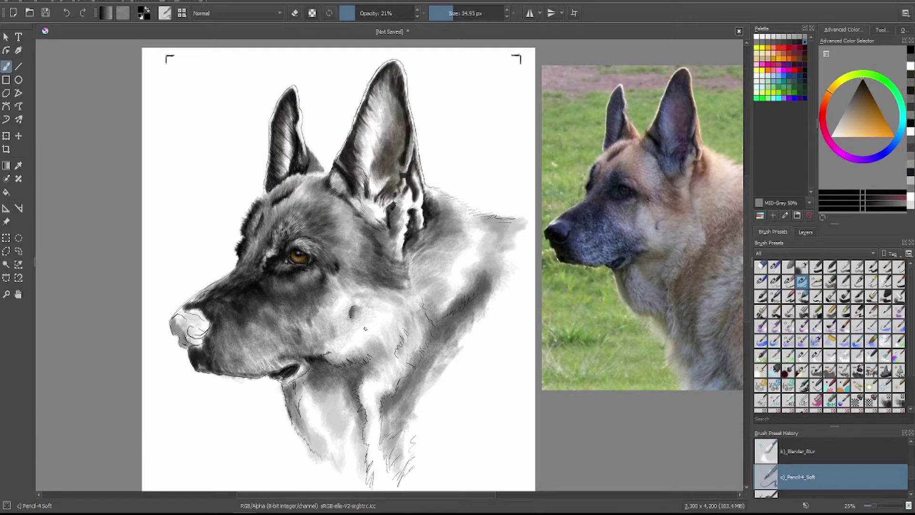
{"action": "left_click", "coordinate": [435, 13]}
{"action": "left_click", "coordinate": [383, 14]}
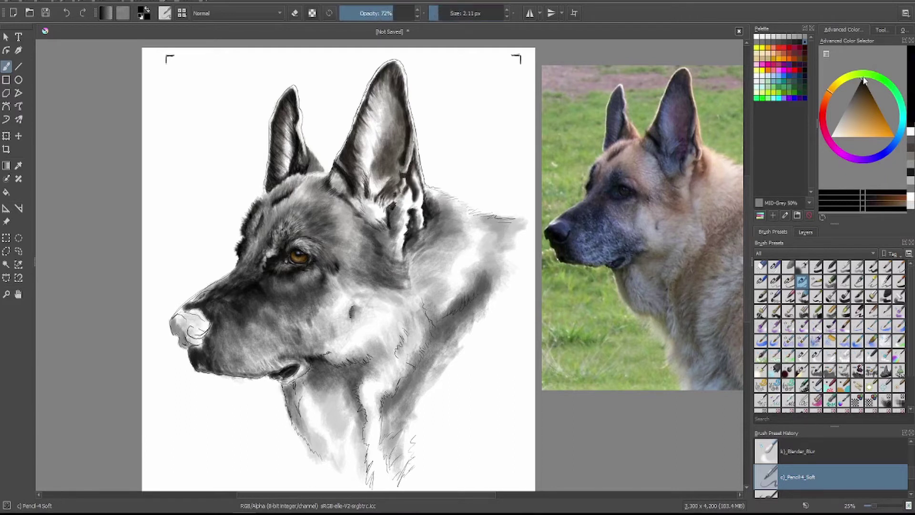
- Dab dark tone into the nostril, then at about 69 px darken neck fur bands and the fur between ear and eye
{"action": "key", "text": "bracketright"}
{"action": "key", "text": "bracketright"}
{"action": "key", "text": "bracketright"}
{"action": "key", "text": "bracketright"}
{"action": "key", "text": "bracketright"}
{"action": "left_click_drag", "start_coordinate": [189, 329], "coordinate": [194, 334]}
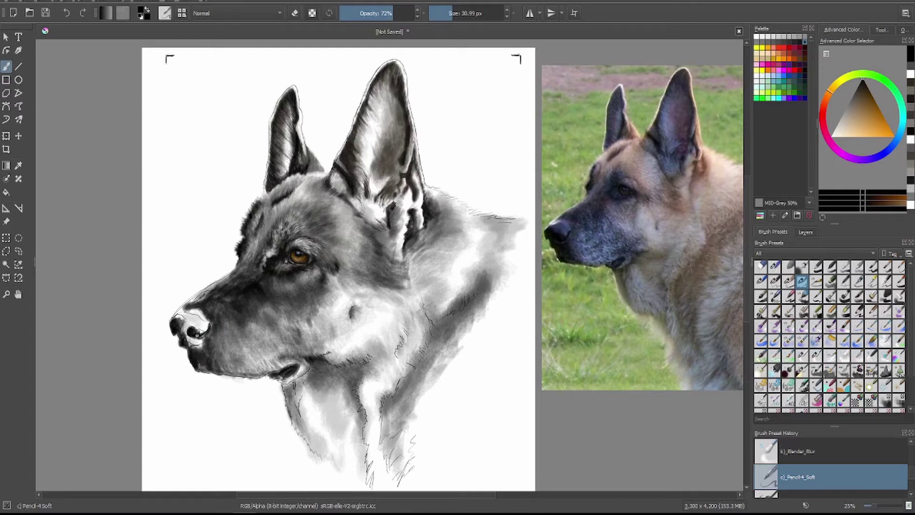
{"action": "key", "text": "bracketright"}
{"action": "key", "text": "bracketright"}
{"action": "key", "text": "bracketright"}
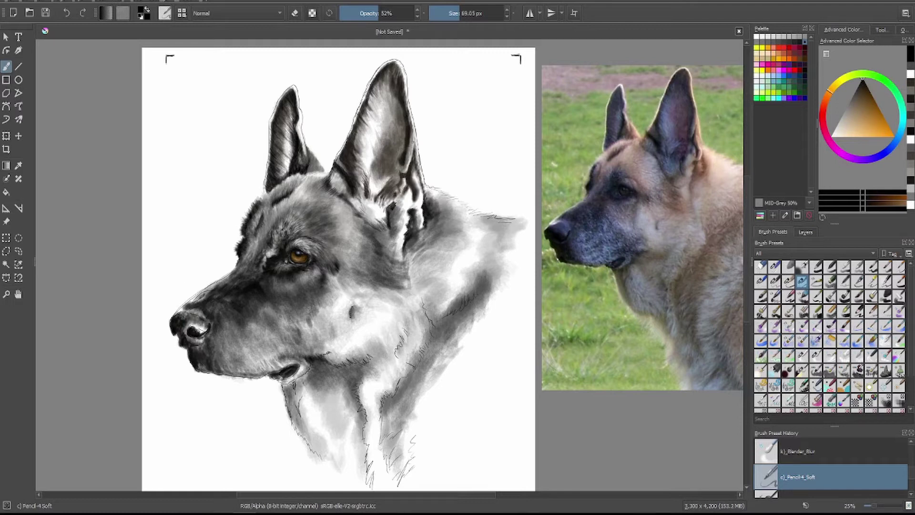
{"action": "left_click_drag", "start_coordinate": [423, 297], "coordinate": [438, 350]}
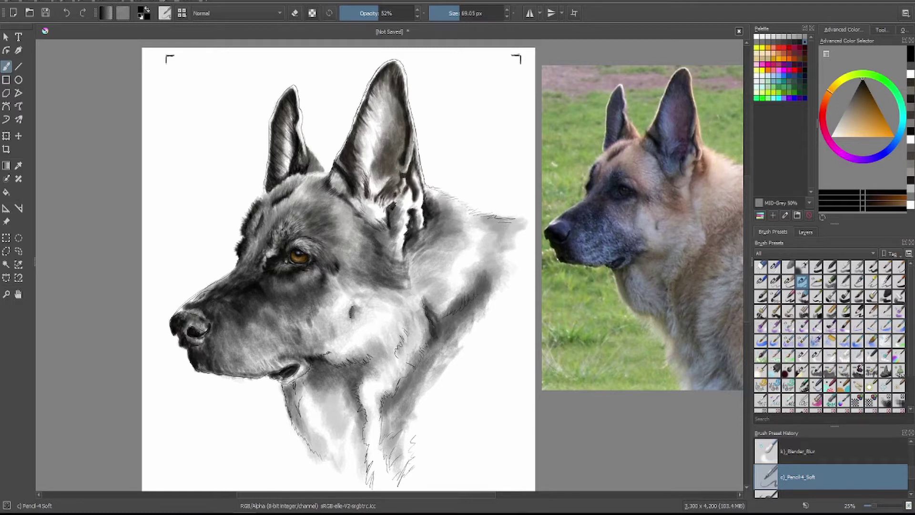
{"action": "left_click_drag", "start_coordinate": [470, 296], "coordinate": [436, 334]}
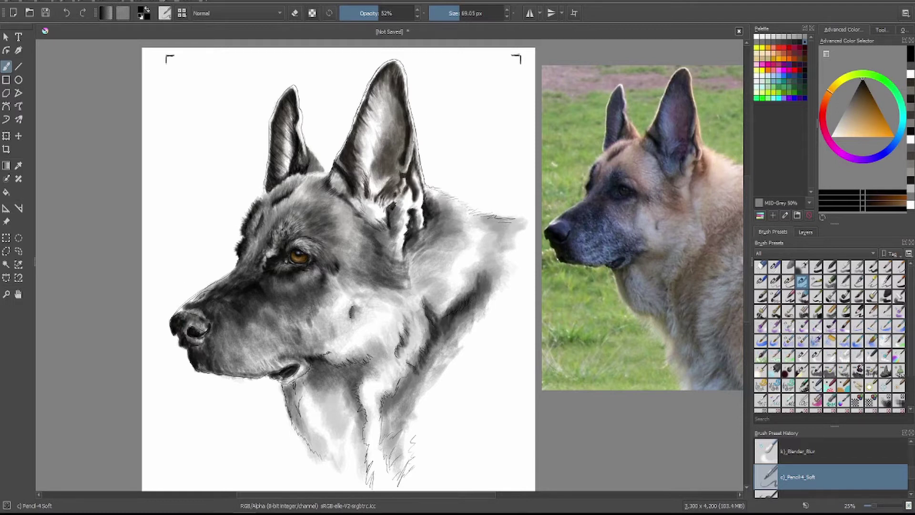
{"action": "mouse_move", "coordinate": [384, 441]}
{"action": "left_mouse_down"}
{"action": "mouse_move", "coordinate": [398, 369]}
{"action": "mouse_move", "coordinate": [334, 359]}
{"action": "left_mouse_up"}
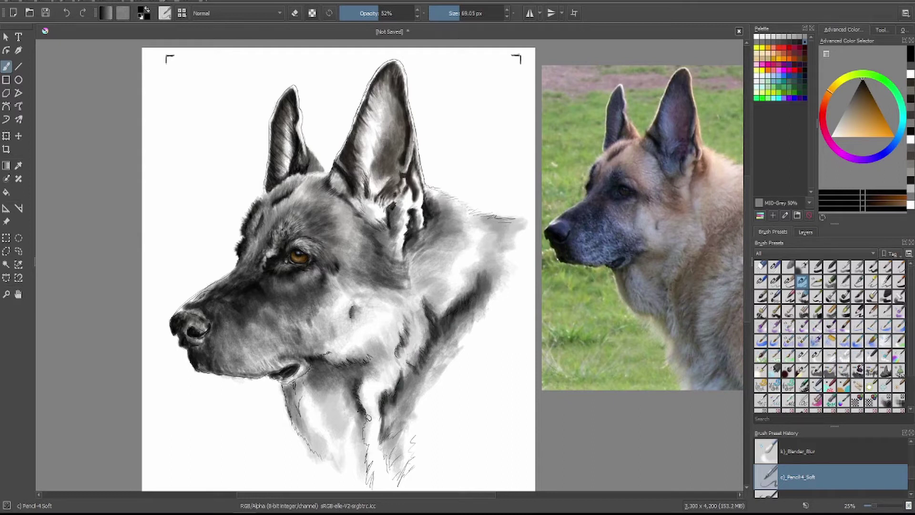
{"action": "left_click_drag", "start_coordinate": [396, 241], "coordinate": [384, 248]}
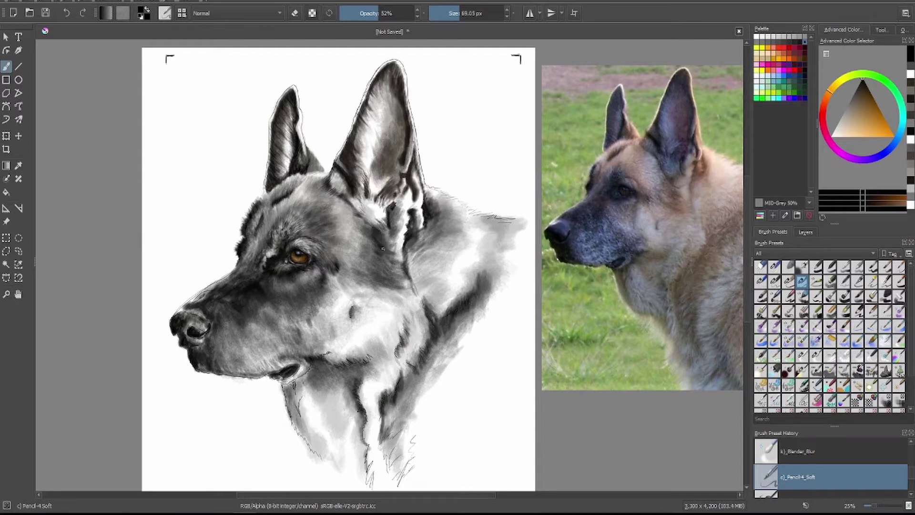
{"action": "key", "text": "i"}
{"action": "key", "text": "bracketright"}
{"action": "key", "text": "bracketright"}
{"action": "key", "text": "bracketright"}
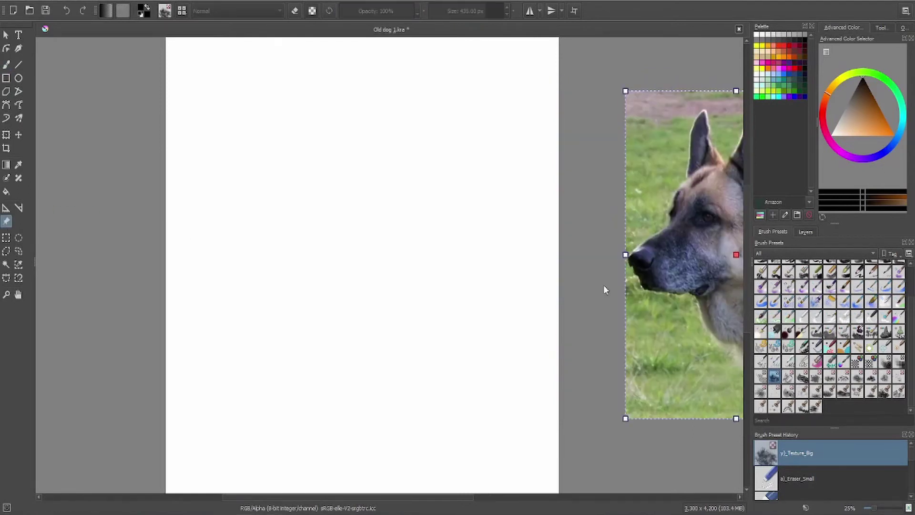
- Paint large grey textured strokes across the blank canvas into a dark arch
{"action": "scroll", "coordinate": [537, 352], "scroll_direction": "down", "scroll_amount": 3}
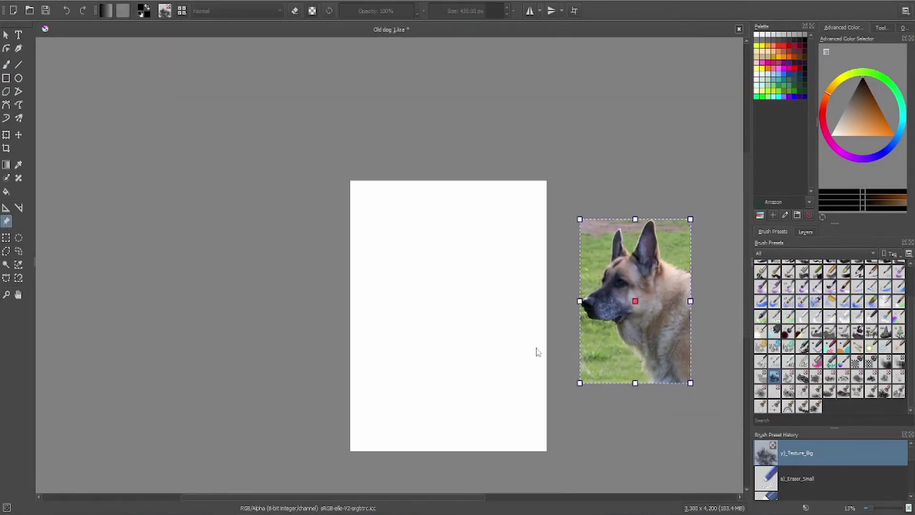
{"action": "key", "text": "b"}
{"action": "mouse_move", "coordinate": [476, 236]}
{"action": "left_mouse_down"}
{"action": "mouse_move", "coordinate": [459, 241]}
{"action": "mouse_move", "coordinate": [457, 262]}
{"action": "mouse_move", "coordinate": [401, 309]}
{"action": "mouse_move", "coordinate": [391, 358]}
{"action": "left_mouse_up"}
{"action": "key", "text": "i"}
{"action": "key", "text": "i"}
{"action": "mouse_move", "coordinate": [382, 267]}
{"action": "left_mouse_down"}
{"action": "mouse_move", "coordinate": [490, 230]}
{"action": "mouse_move", "coordinate": [482, 278]}
{"action": "mouse_move", "coordinate": [503, 279]}
{"action": "mouse_move", "coordinate": [408, 334]}
{"action": "mouse_move", "coordinate": [421, 399]}
{"action": "mouse_move", "coordinate": [378, 404]}
{"action": "mouse_move", "coordinate": [516, 405]}
{"action": "left_mouse_up"}
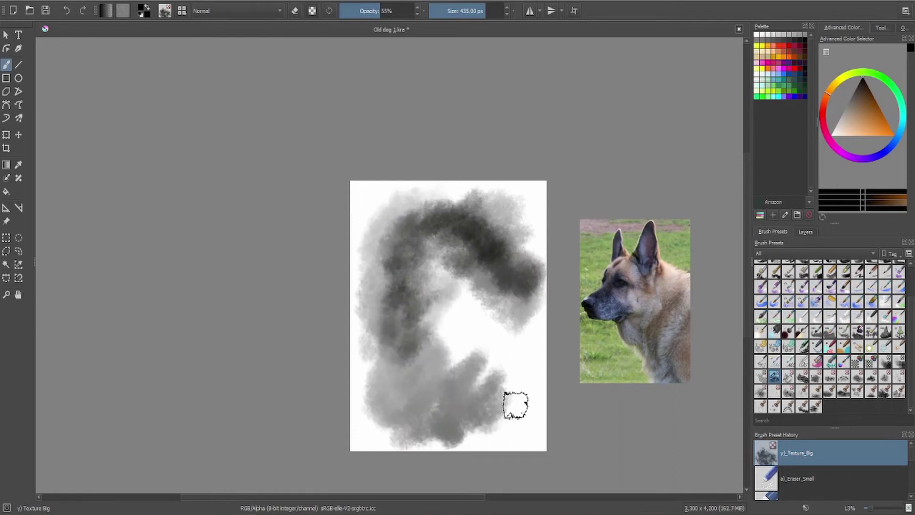
- Cover the canvas with Texture_Crackles, then smear it down the left edge with Blender_Textured_Soft
{"action": "left_click", "coordinate": [789, 376]}
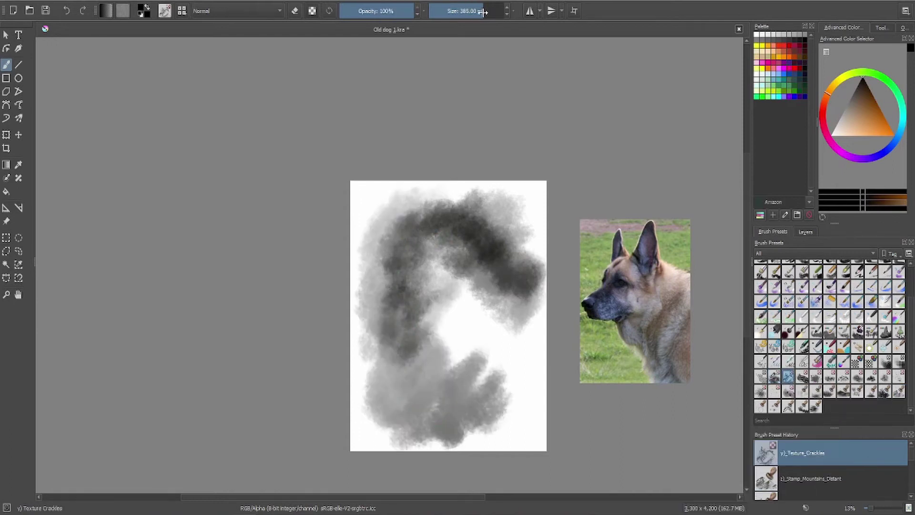
{"action": "mouse_move", "coordinate": [429, 201]}
{"action": "left_mouse_down"}
{"action": "mouse_move", "coordinate": [370, 333]}
{"action": "mouse_move", "coordinate": [457, 227]}
{"action": "mouse_move", "coordinate": [528, 423]}
{"action": "mouse_move", "coordinate": [495, 328]}
{"action": "left_mouse_up"}
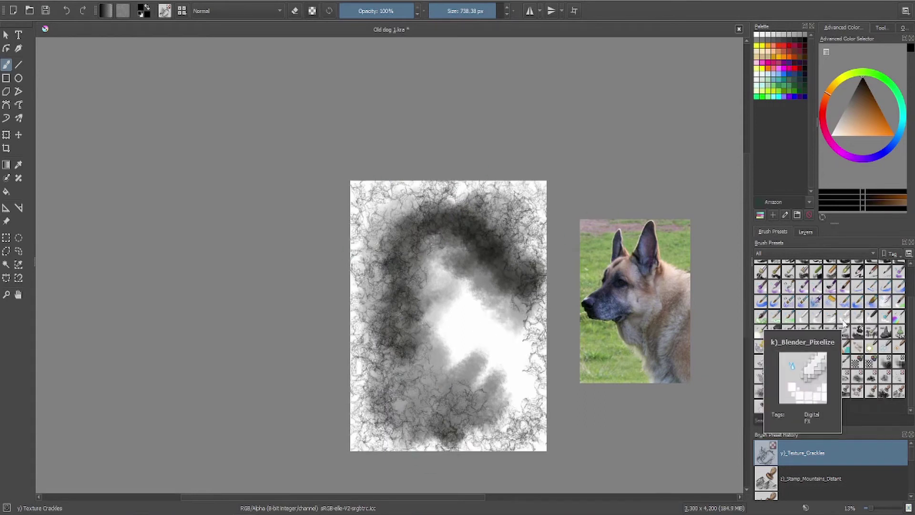
{"action": "left_click", "coordinate": [885, 316]}
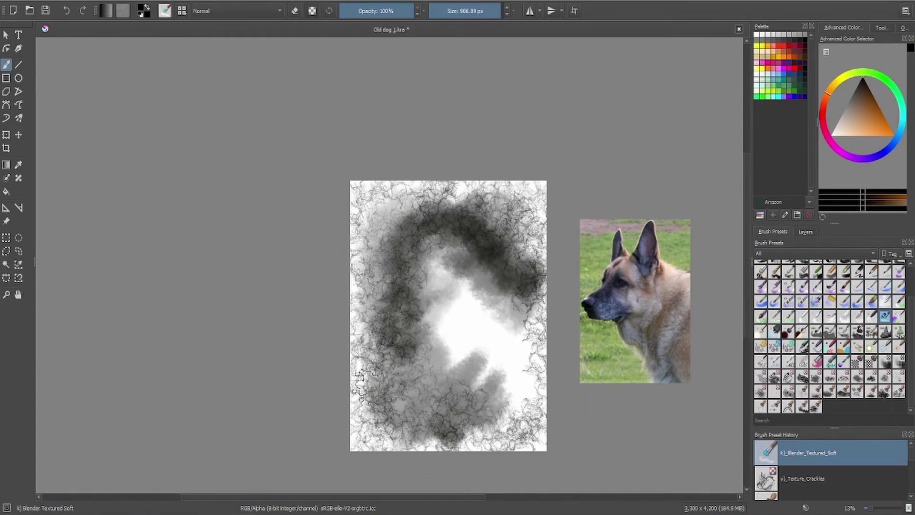
{"action": "left_click_drag", "start_coordinate": [394, 200], "coordinate": [363, 461]}
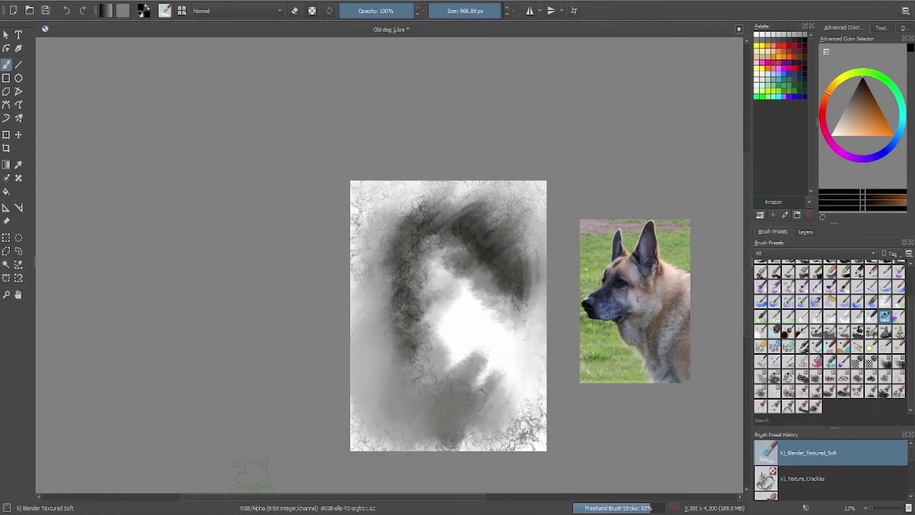
{"action": "key", "text": "i"}
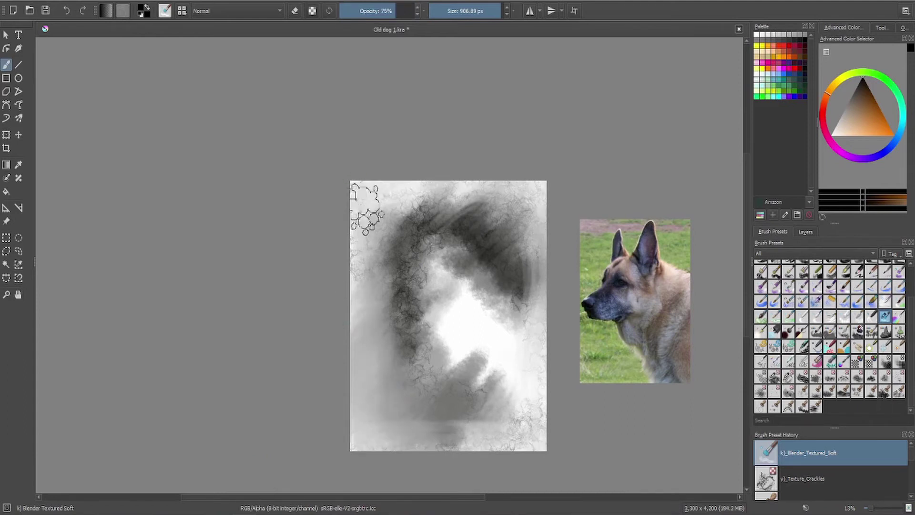
- Smooth the dark right edge and fibrous texture with Blender_Basic at about 592 px
{"action": "left_click", "coordinate": [802, 316]}
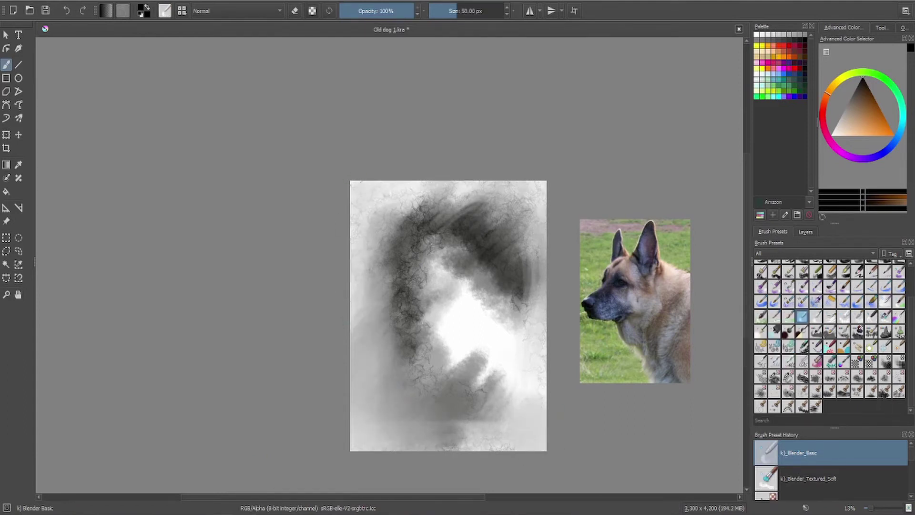
{"action": "left_click_drag", "start_coordinate": [487, 11], "coordinate": [491, 11]}
{"action": "left_click_drag", "start_coordinate": [536, 284], "coordinate": [531, 262]}
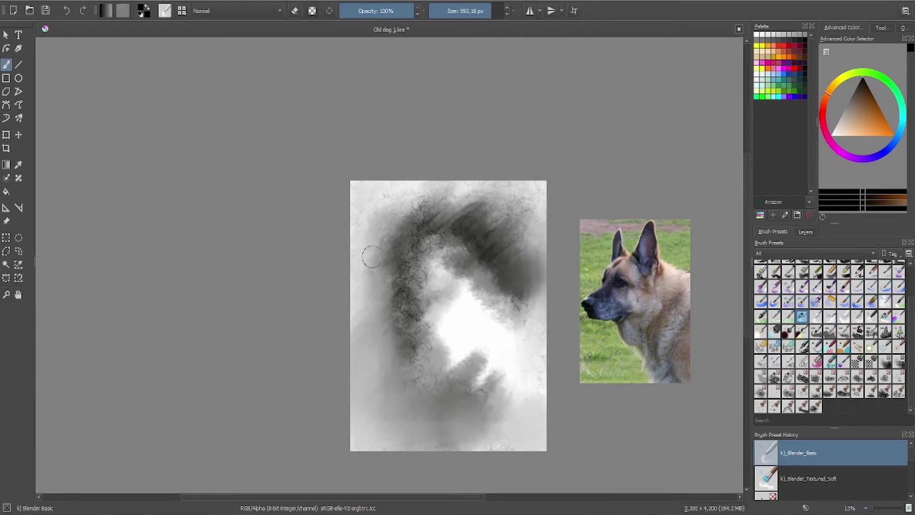
{"action": "left_click_drag", "start_coordinate": [521, 293], "coordinate": [531, 267]}
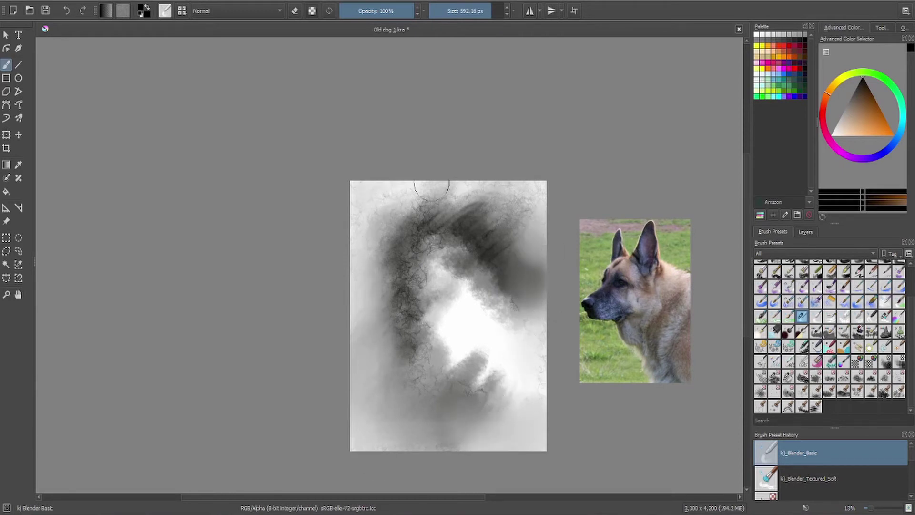
{"action": "mouse_move", "coordinate": [509, 400]}
{"action": "left_mouse_down"}
{"action": "mouse_move", "coordinate": [430, 286]}
{"action": "mouse_move", "coordinate": [458, 238]}
{"action": "mouse_move", "coordinate": [363, 198]}
{"action": "mouse_move", "coordinate": [425, 343]}
{"action": "mouse_move", "coordinate": [429, 182]}
{"action": "mouse_move", "coordinate": [453, 343]}
{"action": "left_mouse_up"}
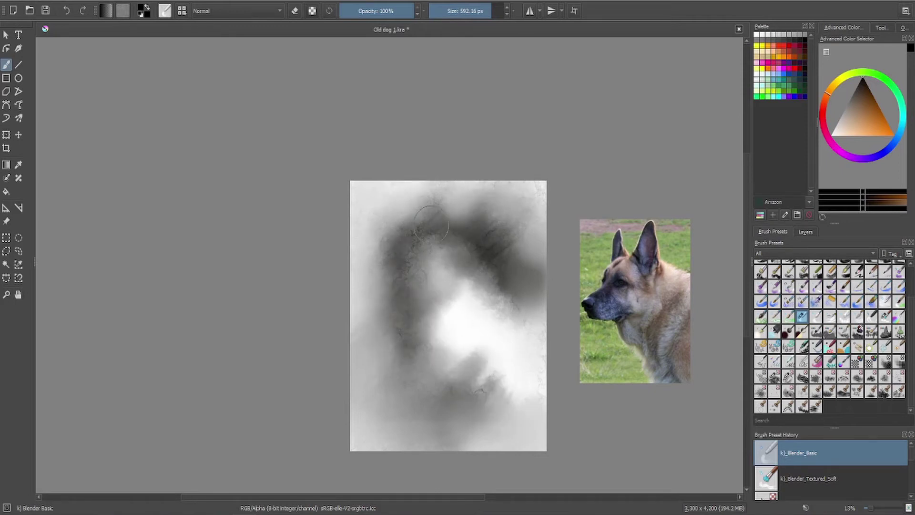
{"action": "scroll", "coordinate": [911, 462], "scroll_direction": "down", "scroll_amount": 3}
- With a 592 px texture brush, add dark grain along the top edge, lower middle and right side
{"action": "left_click", "coordinate": [810, 478]}
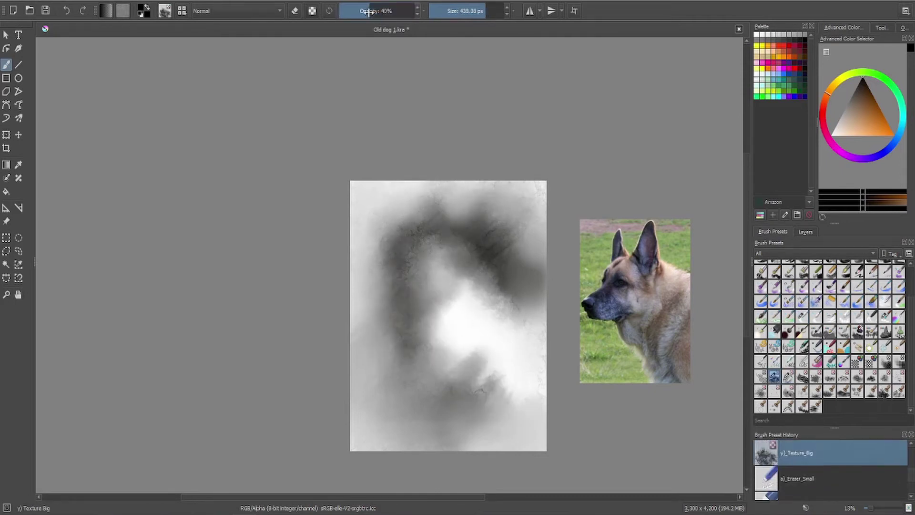
{"action": "left_click_drag", "start_coordinate": [490, 18], "coordinate": [492, 18]}
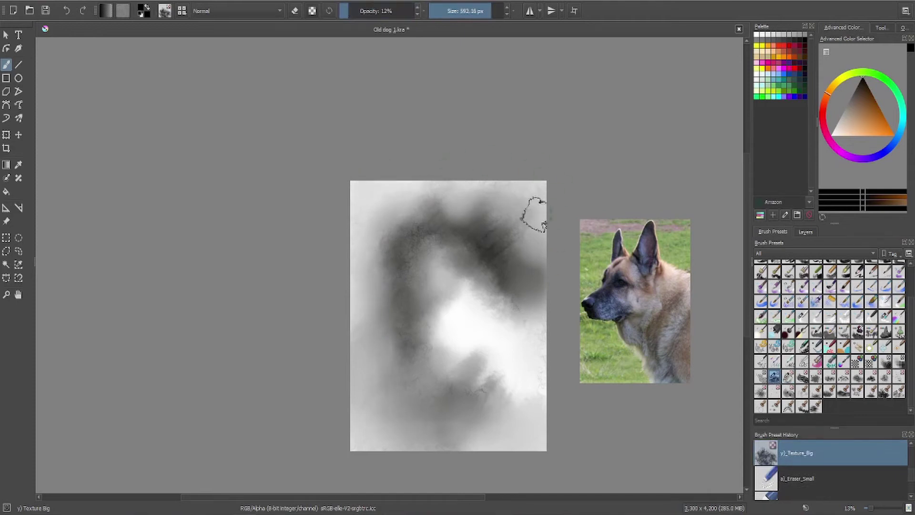
{"action": "mouse_move", "coordinate": [501, 198]}
{"action": "left_mouse_down"}
{"action": "mouse_move", "coordinate": [474, 197]}
{"action": "mouse_move", "coordinate": [537, 246]}
{"action": "mouse_move", "coordinate": [457, 204]}
{"action": "left_mouse_up"}
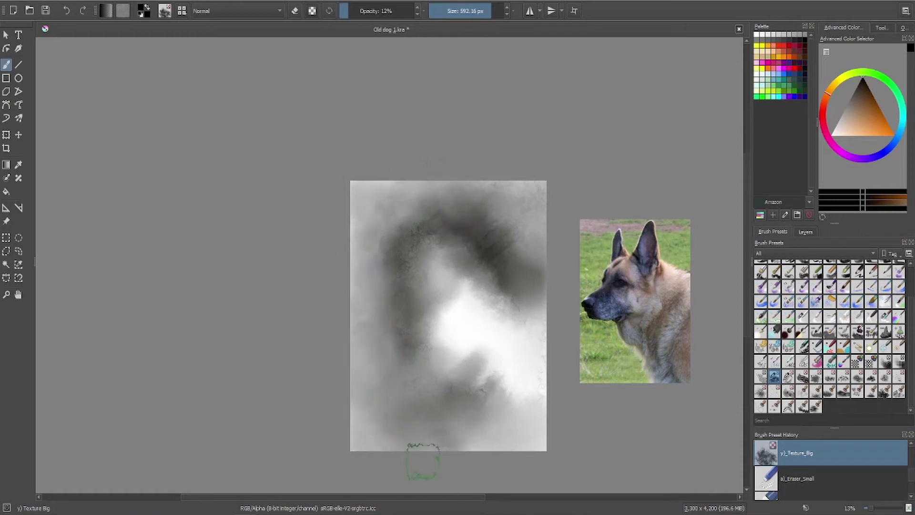
{"action": "left_click_drag", "start_coordinate": [458, 410], "coordinate": [491, 422]}
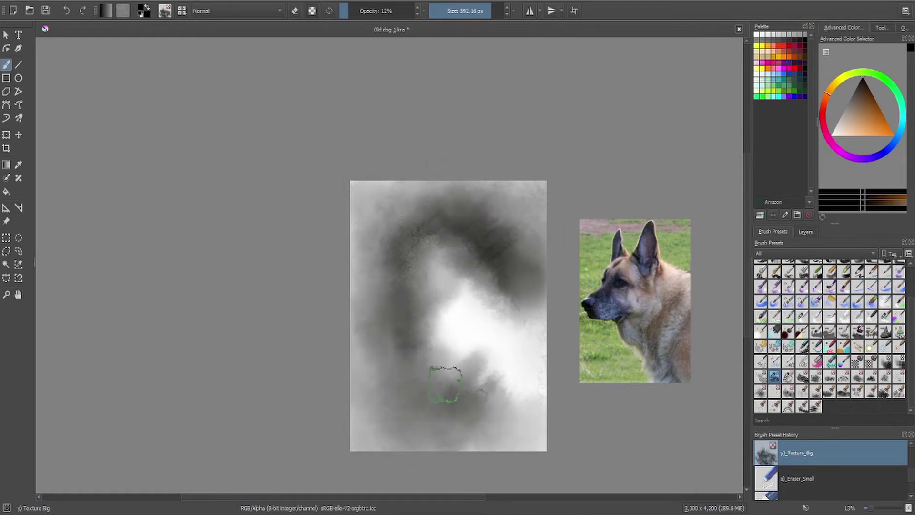
{"action": "mouse_move", "coordinate": [520, 291]}
{"action": "left_mouse_down"}
{"action": "mouse_move", "coordinate": [484, 245]}
{"action": "mouse_move", "coordinate": [529, 420]}
{"action": "left_mouse_up"}
- Switch to Texture_Crackles at 13–28% opacity and dab crackle marks at the background's edge
{"action": "left_click", "coordinate": [788, 376]}
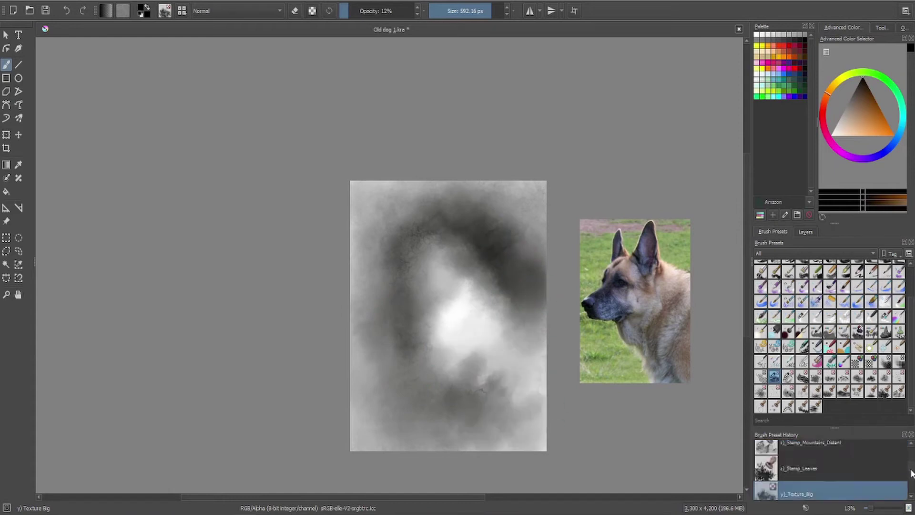
{"action": "left_click_drag", "start_coordinate": [374, 11], "coordinate": [349, 11]}
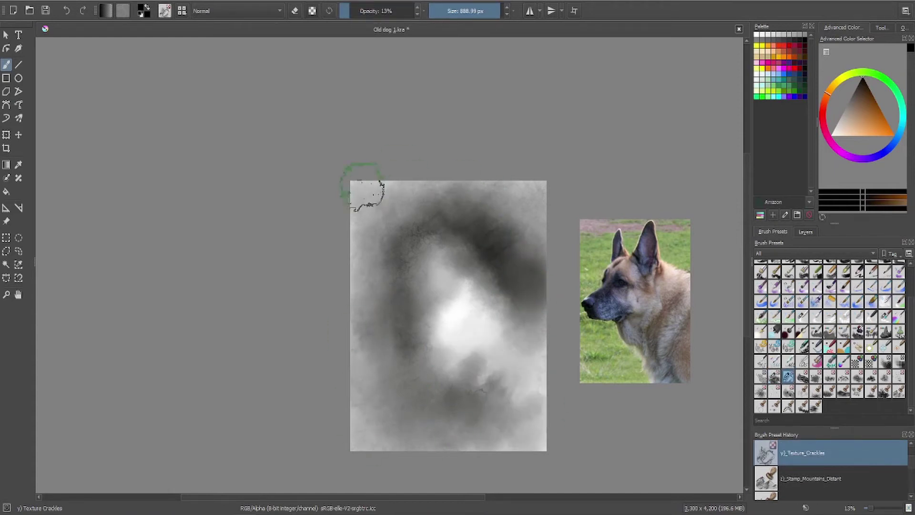
{"action": "left_click", "coordinate": [553, 439]}
{"action": "key", "text": "o"}
{"action": "key", "text": "o"}
{"action": "key", "text": "o"}
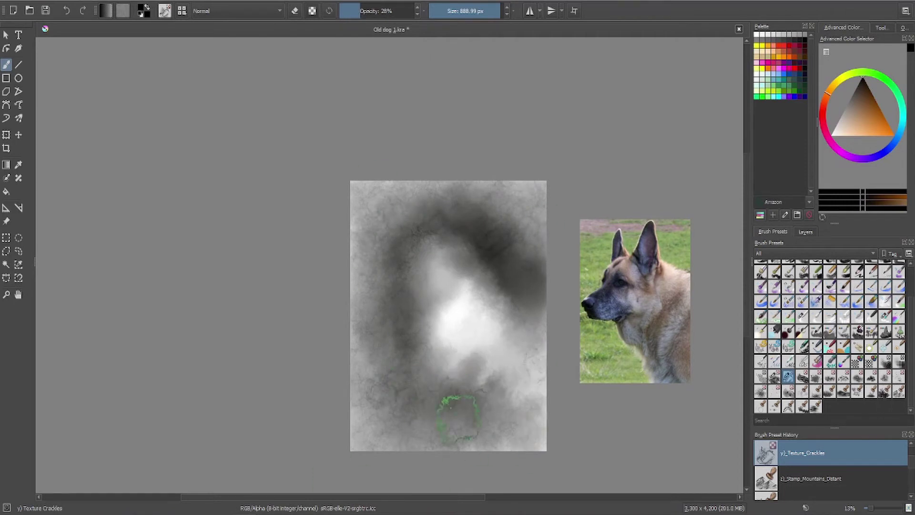
{"action": "key", "text": "bracketleft"}
{"action": "key", "text": "bracketleft"}
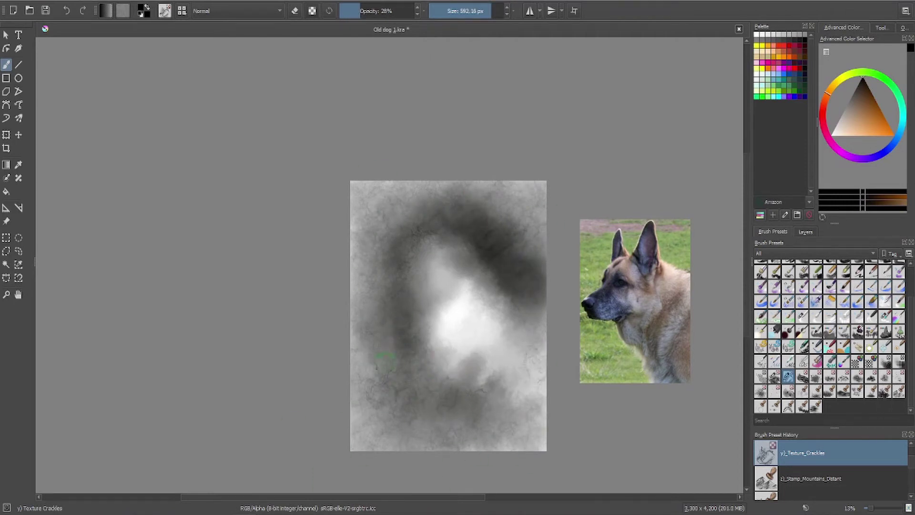
{"action": "left_click", "coordinate": [804, 232]}
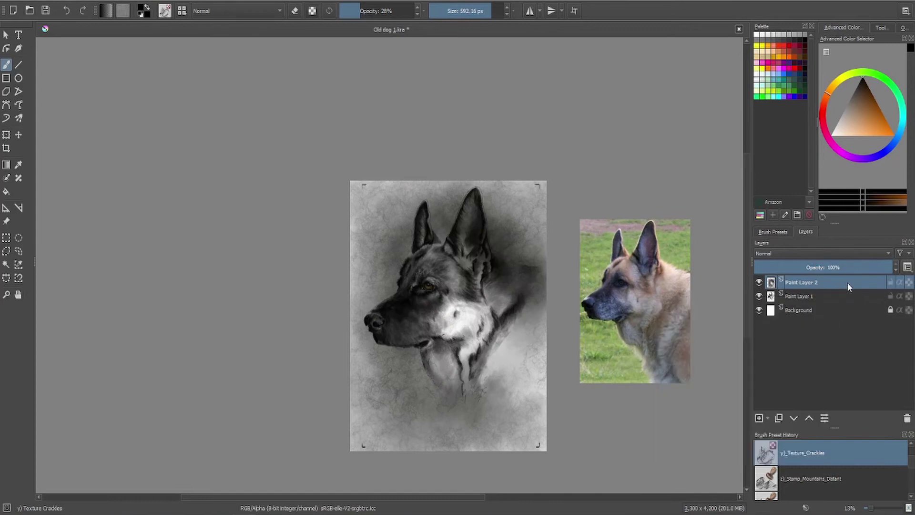
- Load the Eraser_Soft brush preset and adjust its size
{"action": "mouse_move", "coordinate": [846, 287]}
{"action": "scroll", "coordinate": [512, 377], "scroll_direction": "up", "scroll_amount": 2}
{"action": "scroll", "coordinate": [900, 474], "scroll_direction": "down", "scroll_amount": 1}
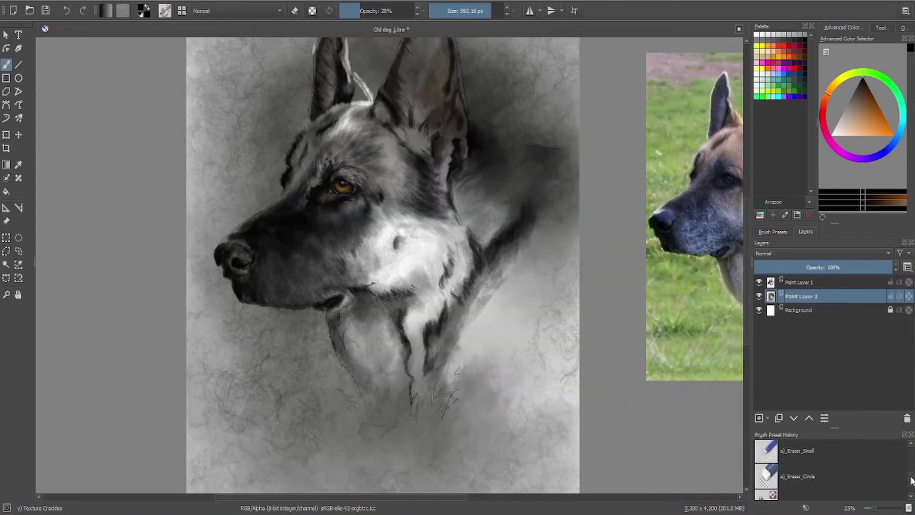
{"action": "left_click", "coordinate": [773, 231]}
{"action": "left_click", "coordinate": [803, 285]}
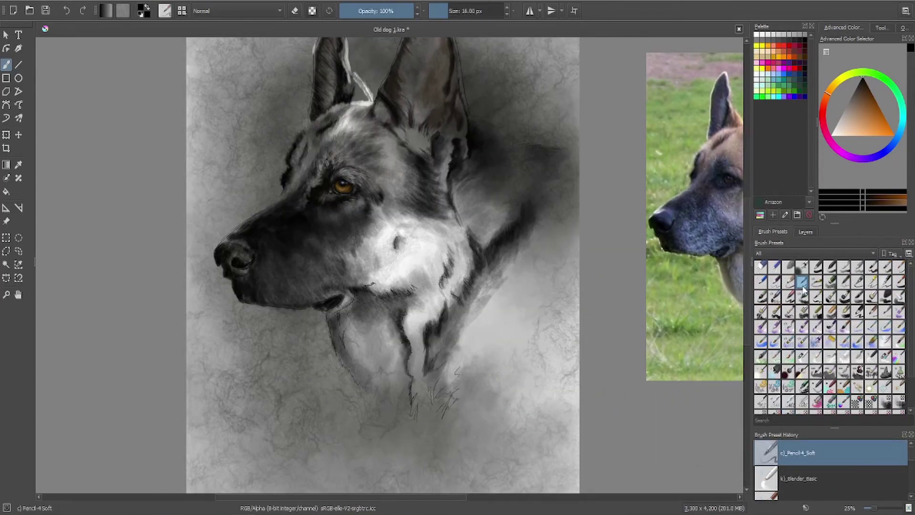
{"action": "left_click", "coordinate": [784, 268]}
{"action": "left_click", "coordinate": [789, 266]}
{"action": "left_click", "coordinate": [467, 11]}
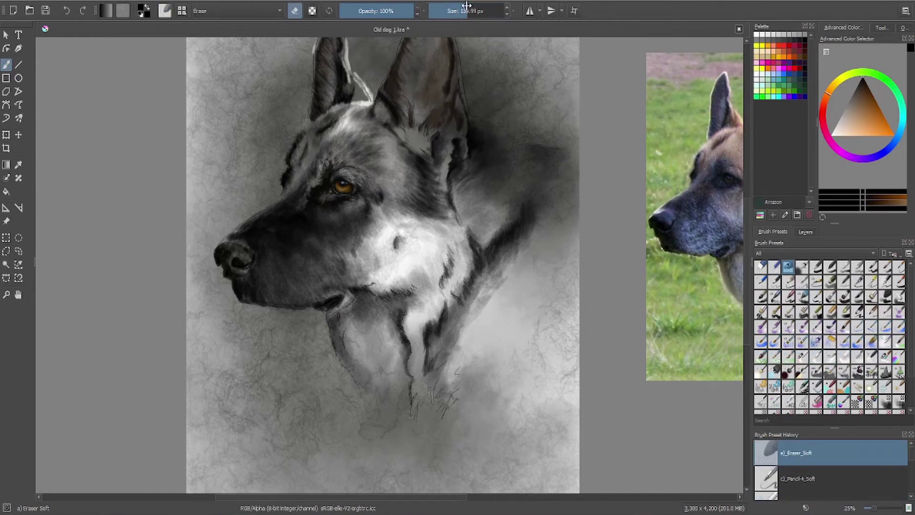
{"action": "mouse_move", "coordinate": [467, 10]}
{"action": "left_mouse_down"}
{"action": "mouse_move", "coordinate": [432, 10]}
{"action": "mouse_move", "coordinate": [452, 11]}
{"action": "left_mouse_up"}
- On Paint Layer 1, erase the white streak between the ears and the left ear's edge highlight
{"action": "scroll", "coordinate": [265, 245], "scroll_direction": "up", "scroll_amount": 2}
{"action": "scroll", "coordinate": [746, 185], "scroll_direction": "up", "scroll_amount": 5}
{"action": "left_click", "coordinate": [806, 232]}
{"action": "right_click", "coordinate": [799, 296]}
{"action": "left_click", "coordinate": [801, 283]}
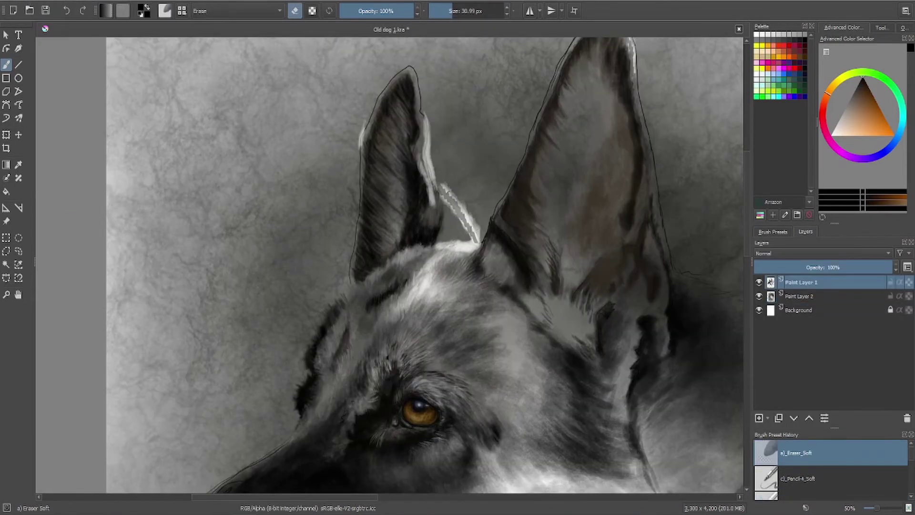
{"action": "mouse_move", "coordinate": [468, 222]}
{"action": "left_mouse_down"}
{"action": "mouse_move", "coordinate": [441, 186]}
{"action": "mouse_move", "coordinate": [476, 238]}
{"action": "mouse_move", "coordinate": [449, 202]}
{"action": "left_mouse_up"}
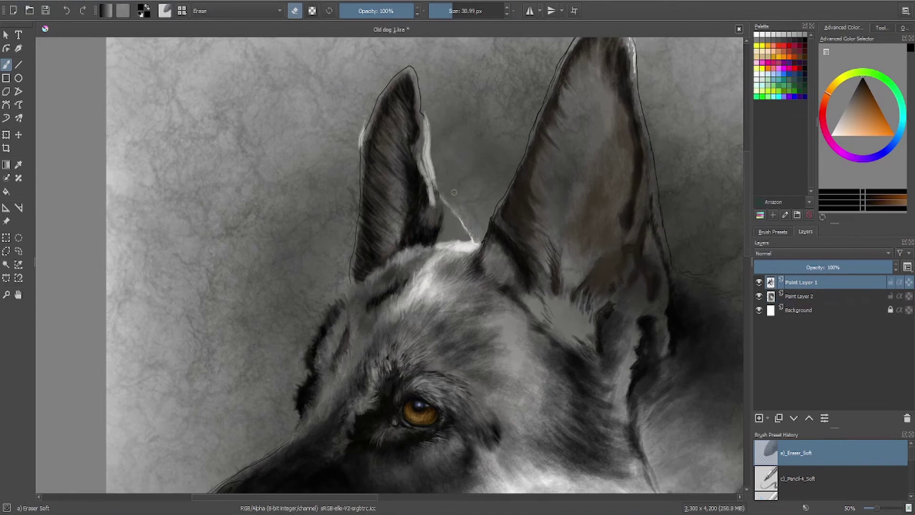
{"action": "left_click_drag", "start_coordinate": [425, 115], "coordinate": [434, 163]}
- Zoom in on the left ear and erase its rough outer outline at 9–37 px
{"action": "left_click_drag", "start_coordinate": [448, 11], "coordinate": [444, 11]}
{"action": "key", "text": "1"}
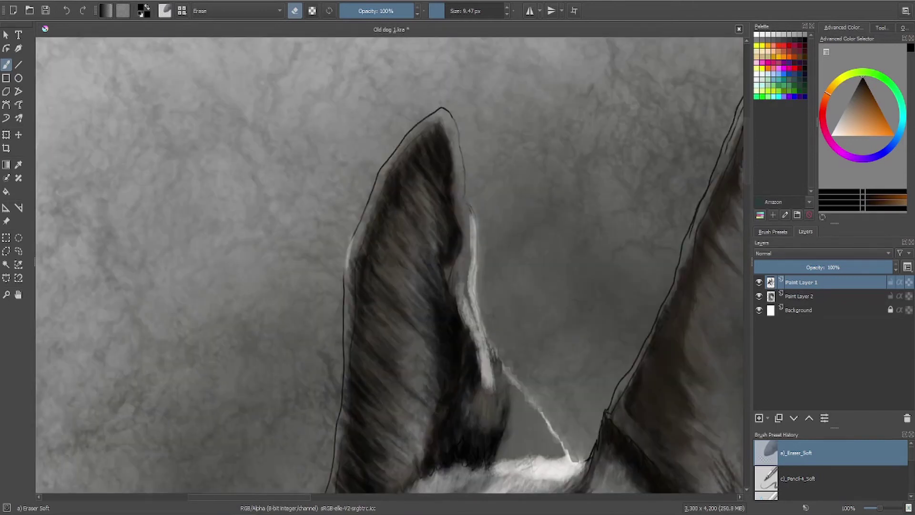
{"action": "left_click_drag", "start_coordinate": [443, 10], "coordinate": [457, 10]}
{"action": "left_click_drag", "start_coordinate": [351, 270], "coordinate": [347, 242]}
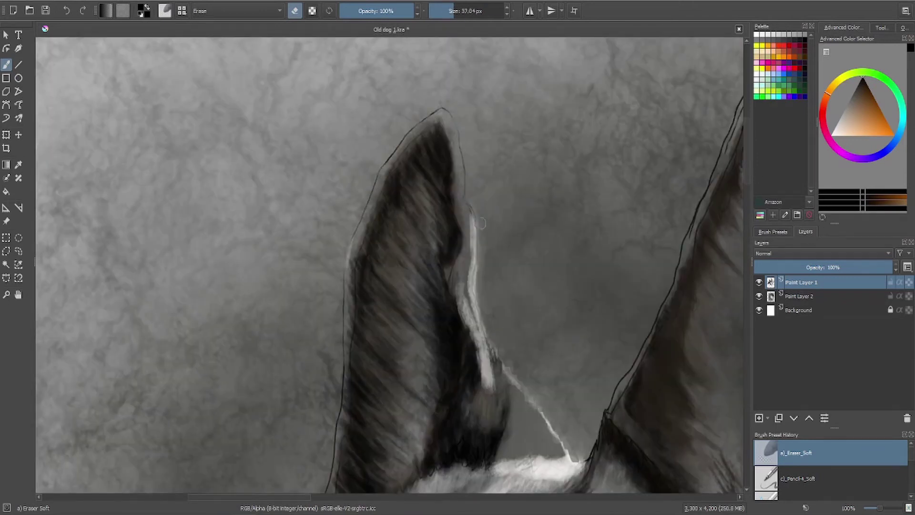
{"action": "left_click_drag", "start_coordinate": [677, 272], "coordinate": [728, 127]}
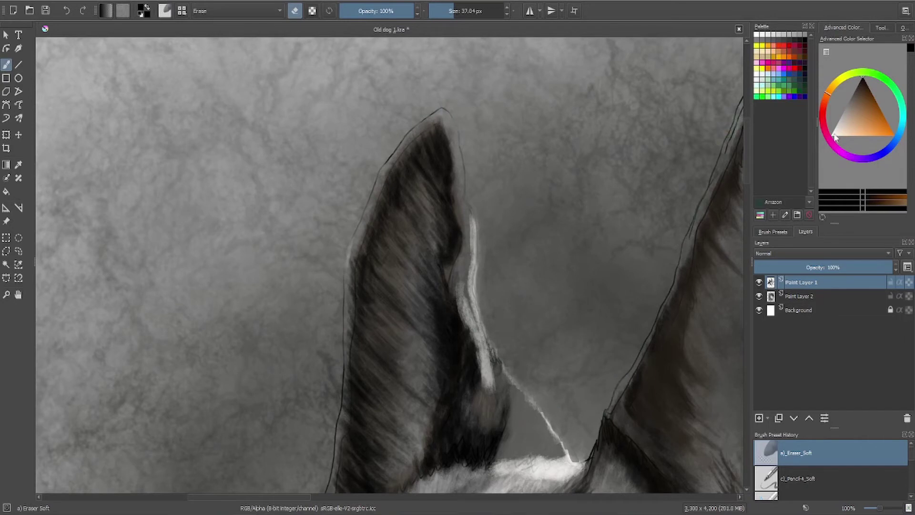
- Set the soft pencil to Grey 95%, about 8.6 px size and 51% opacity
{"action": "key", "text": "slash"}
{"action": "left_click", "coordinate": [801, 34]}
{"action": "left_click", "coordinate": [766, 36]}
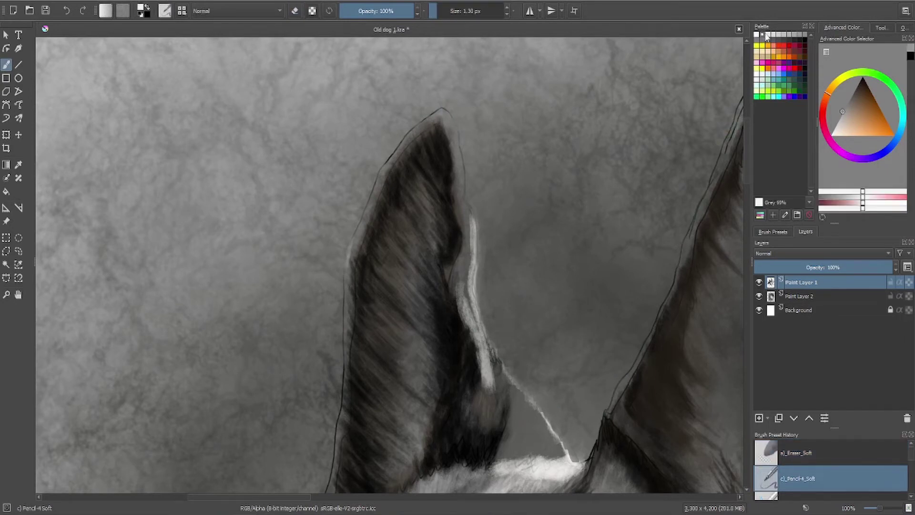
{"action": "left_click", "coordinate": [444, 11]}
{"action": "left_click", "coordinate": [395, 11]}
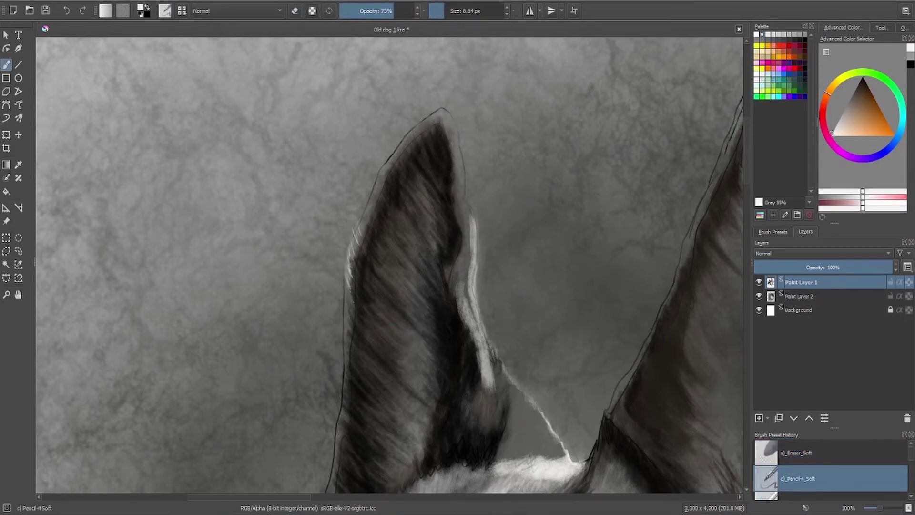
{"action": "key", "text": "i"}
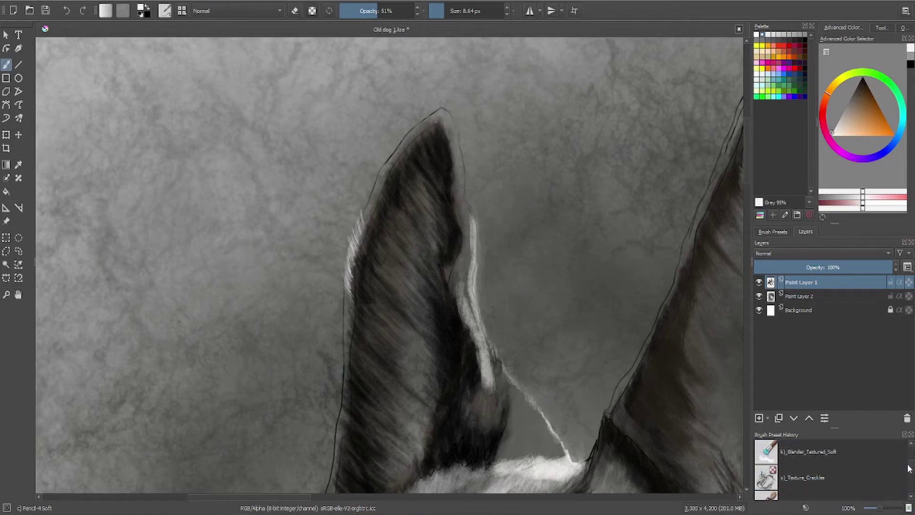
- Erase the dark outline left of the ear and paint light fur along both ear edges
{"action": "left_click", "coordinate": [831, 452]}
{"action": "left_click_drag", "start_coordinate": [344, 324], "coordinate": [337, 437]}
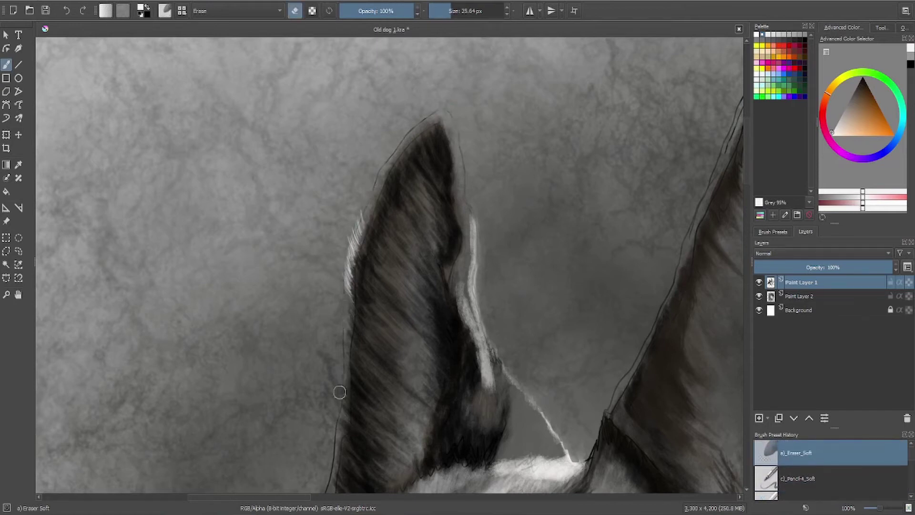
{"action": "key", "text": "slash"}
{"action": "left_click_drag", "start_coordinate": [347, 320], "coordinate": [376, 184]}
{"action": "mouse_move", "coordinate": [353, 316]}
{"action": "left_mouse_down"}
{"action": "mouse_move", "coordinate": [394, 145]}
{"action": "mouse_move", "coordinate": [423, 122]}
{"action": "left_mouse_up"}
{"action": "mouse_move", "coordinate": [472, 220]}
{"action": "left_mouse_down"}
{"action": "mouse_move", "coordinate": [446, 114]}
{"action": "mouse_move", "coordinate": [461, 164]}
{"action": "left_mouse_up"}
- Brighten the ear tip and edges with Grey 80% and Grey 65% fur at about 41 px
{"action": "left_click", "coordinate": [448, 117], "text": "ctrl"}
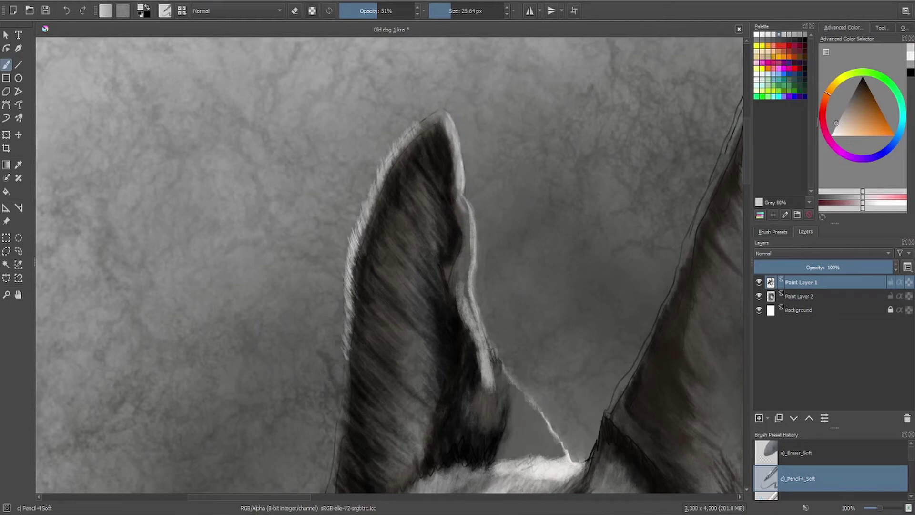
{"action": "left_click_drag", "start_coordinate": [453, 138], "coordinate": [421, 122]}
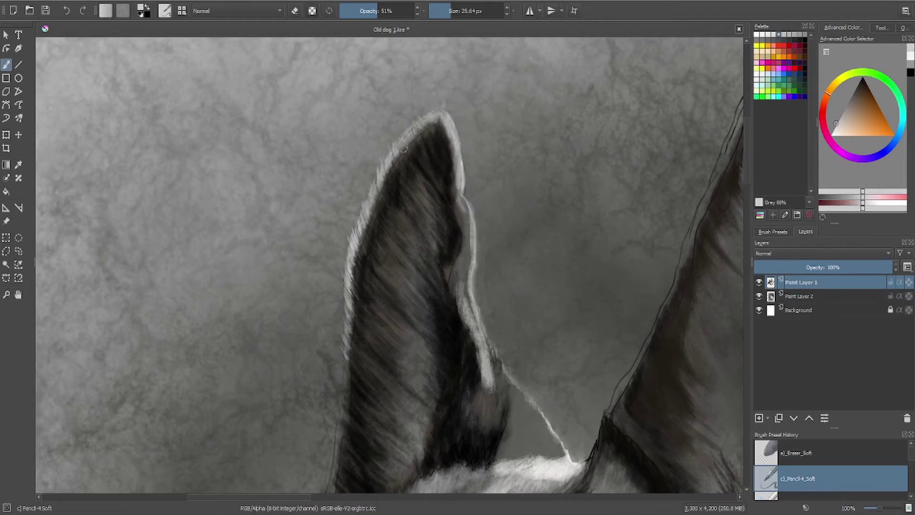
{"action": "left_click_drag", "start_coordinate": [462, 157], "coordinate": [469, 267]}
{"action": "left_click_drag", "start_coordinate": [467, 215], "coordinate": [467, 306]}
{"action": "key", "text": "bracketright"}
{"action": "key", "text": "bracketright"}
{"action": "left_click", "coordinate": [455, 214], "text": "ctrl"}
{"action": "left_click_drag", "start_coordinate": [452, 177], "coordinate": [460, 296]}
{"action": "mouse_move", "coordinate": [346, 374]}
{"action": "left_mouse_down"}
{"action": "mouse_move", "coordinate": [362, 224]}
{"action": "mouse_move", "coordinate": [394, 157]}
{"action": "left_mouse_up"}
- Add Grey 45% and Grey 75% fur strokes along the ear's left, right and lower edges
{"action": "left_click", "coordinate": [763, 41]}
{"action": "mouse_move", "coordinate": [357, 314]}
{"action": "left_mouse_down"}
{"action": "mouse_move", "coordinate": [363, 246]}
{"action": "mouse_move", "coordinate": [414, 140]}
{"action": "left_mouse_up"}
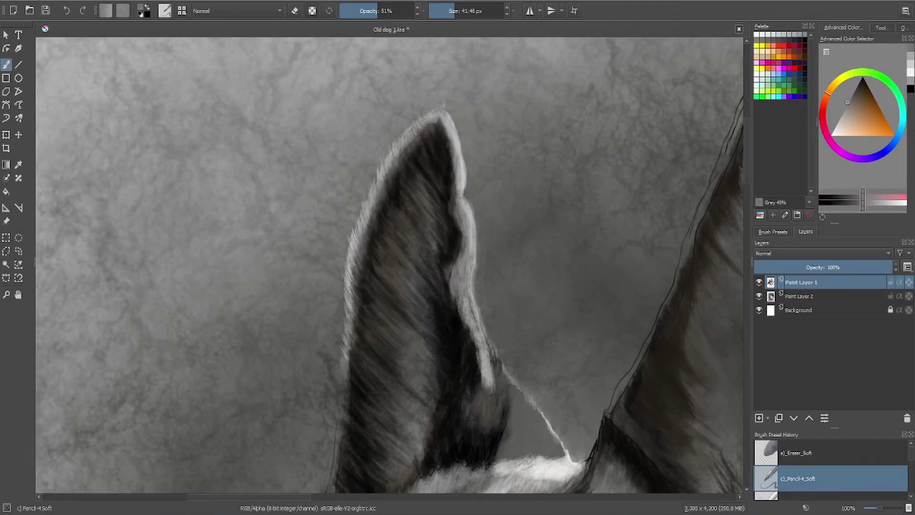
{"action": "left_click_drag", "start_coordinate": [469, 224], "coordinate": [438, 128]}
{"action": "mouse_move", "coordinate": [348, 425]}
{"action": "left_mouse_down"}
{"action": "mouse_move", "coordinate": [346, 339]}
{"action": "mouse_move", "coordinate": [350, 429]}
{"action": "left_mouse_up"}
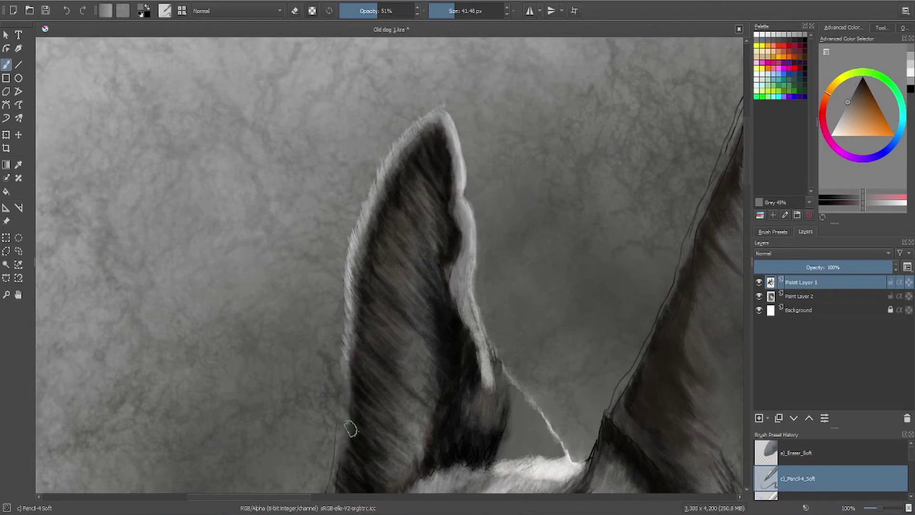
{"action": "left_click", "coordinate": [786, 34]}
{"action": "left_click_drag", "start_coordinate": [465, 310], "coordinate": [473, 233]}
{"action": "mouse_move", "coordinate": [341, 381]}
{"action": "left_mouse_down"}
{"action": "mouse_move", "coordinate": [338, 439]}
{"action": "mouse_move", "coordinate": [343, 358]}
{"action": "left_mouse_up"}
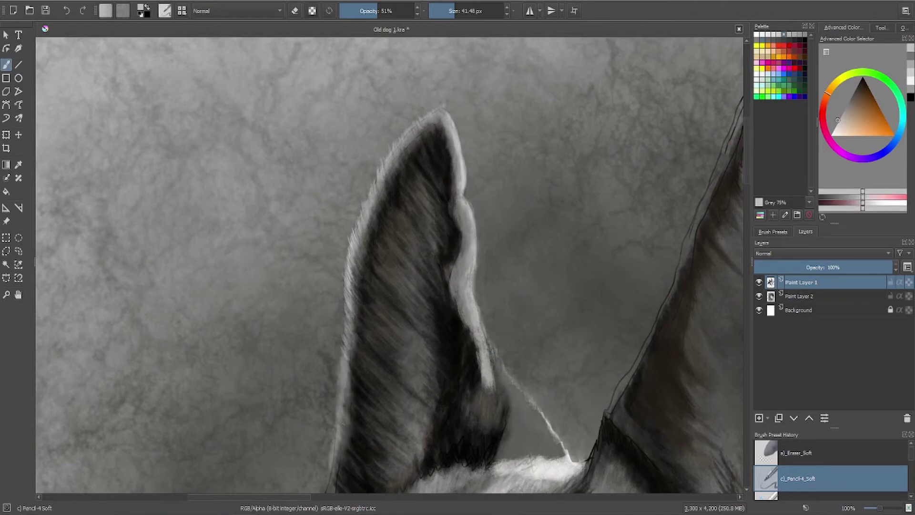
{"action": "mouse_move", "coordinate": [489, 343]}
{"action": "left_mouse_down"}
{"action": "mouse_move", "coordinate": [507, 386]}
{"action": "mouse_move", "coordinate": [549, 431]}
{"action": "left_mouse_up"}
{"action": "mouse_move", "coordinate": [510, 381]}
{"action": "left_mouse_down"}
{"action": "mouse_move", "coordinate": [565, 455]}
{"action": "mouse_move", "coordinate": [547, 452]}
{"action": "left_mouse_up"}
- Lighten the right ear's left edge with Grey 60%, 50% and 55% at 22 px
{"action": "left_click", "coordinate": [804, 35]}
{"action": "key", "text": "bracketleft"}
{"action": "key", "text": "bracketleft"}
{"action": "key", "text": "bracketleft"}
{"action": "mouse_move", "coordinate": [615, 405]}
{"action": "left_mouse_down"}
{"action": "mouse_move", "coordinate": [699, 209]}
{"action": "mouse_move", "coordinate": [641, 346]}
{"action": "left_mouse_up"}
{"action": "double_click", "coordinate": [780, 35]}
{"action": "key", "text": "Escape"}
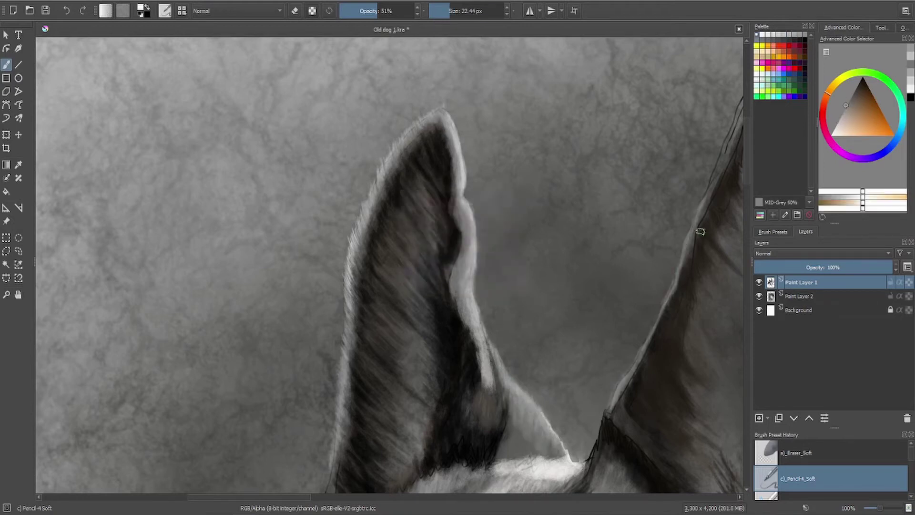
{"action": "left_click_drag", "start_coordinate": [694, 246], "coordinate": [716, 183]}
{"action": "left_click_drag", "start_coordinate": [679, 274], "coordinate": [741, 98]}
{"action": "left_click", "coordinate": [774, 35]}
{"action": "mouse_move", "coordinate": [692, 258]}
{"action": "left_mouse_down"}
{"action": "mouse_move", "coordinate": [718, 163]}
{"action": "mouse_move", "coordinate": [658, 331]}
{"action": "left_mouse_up"}
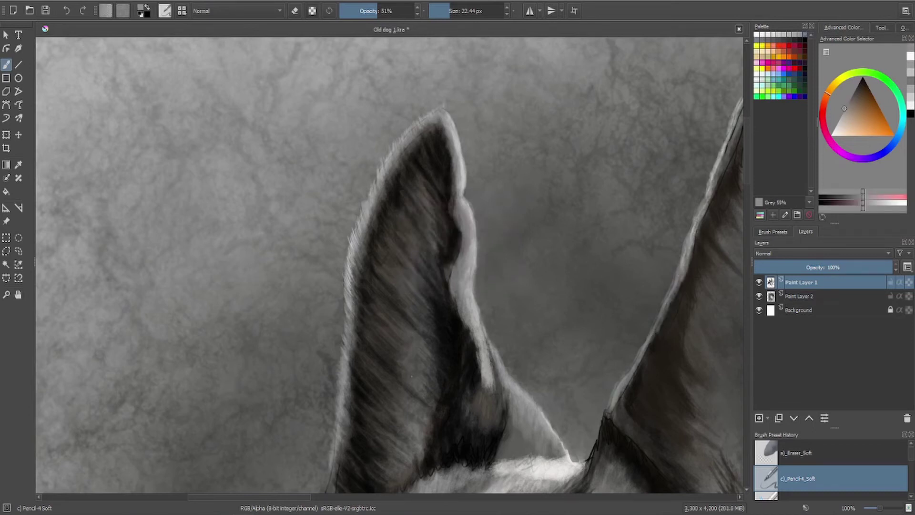
{"action": "left_click_drag", "start_coordinate": [415, 425], "coordinate": [390, 403]}
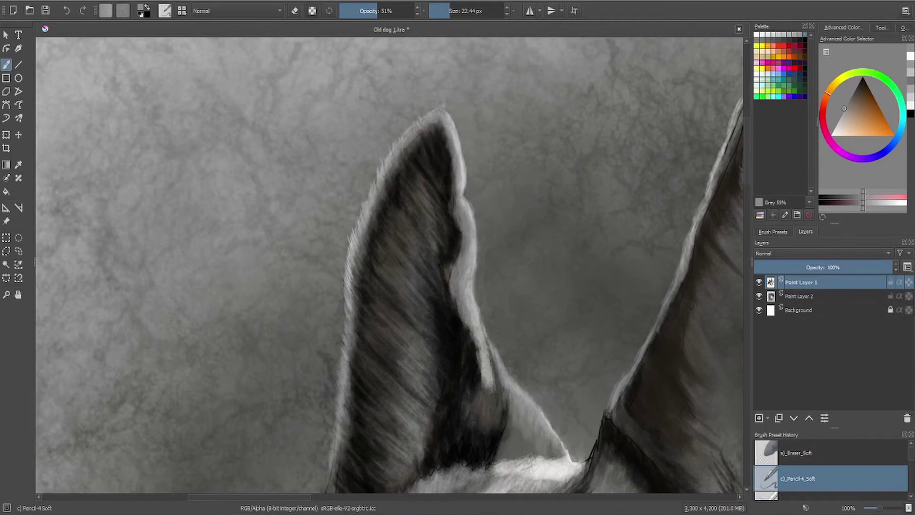
{"action": "scroll", "coordinate": [272, 195], "scroll_direction": "down", "scroll_amount": 2}
- Pick a lighter grey, raise the soft pencil opacity to about 70%, then return to Grey 55%
{"action": "left_click", "coordinate": [785, 35]}
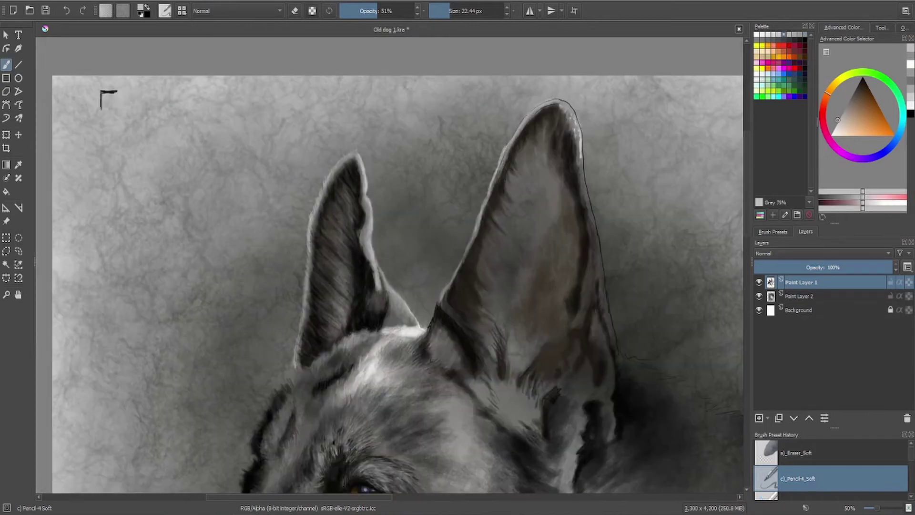
{"action": "left_click", "coordinate": [852, 460]}
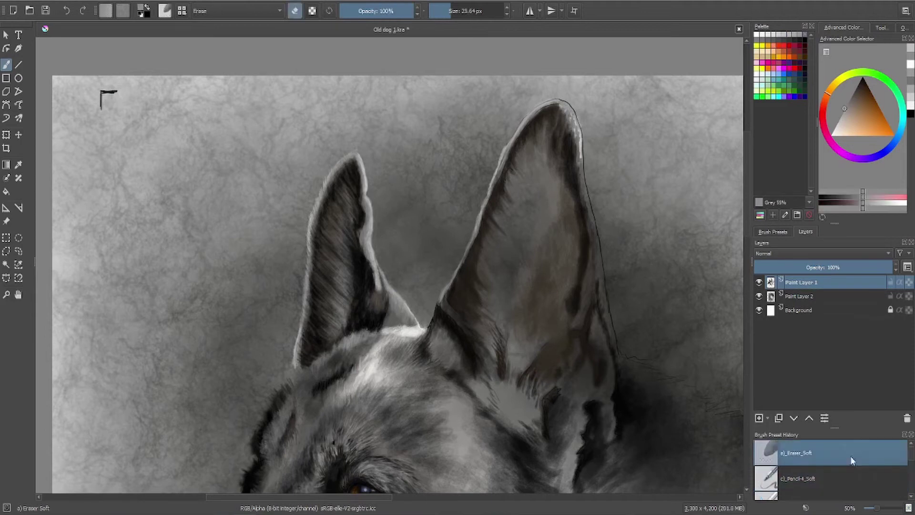
{"action": "left_click", "coordinate": [857, 475]}
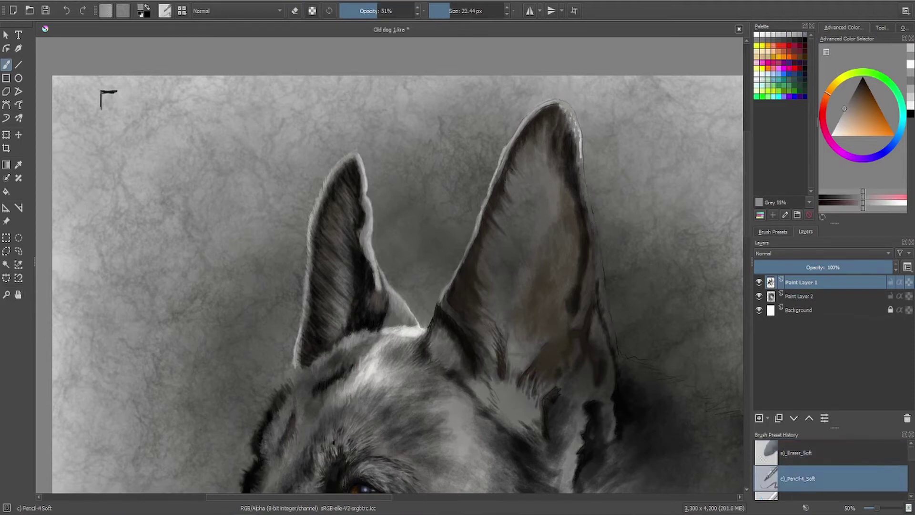
{"action": "left_click_drag", "start_coordinate": [380, 10], "coordinate": [407, 10]}
{"action": "key", "text": "l"}
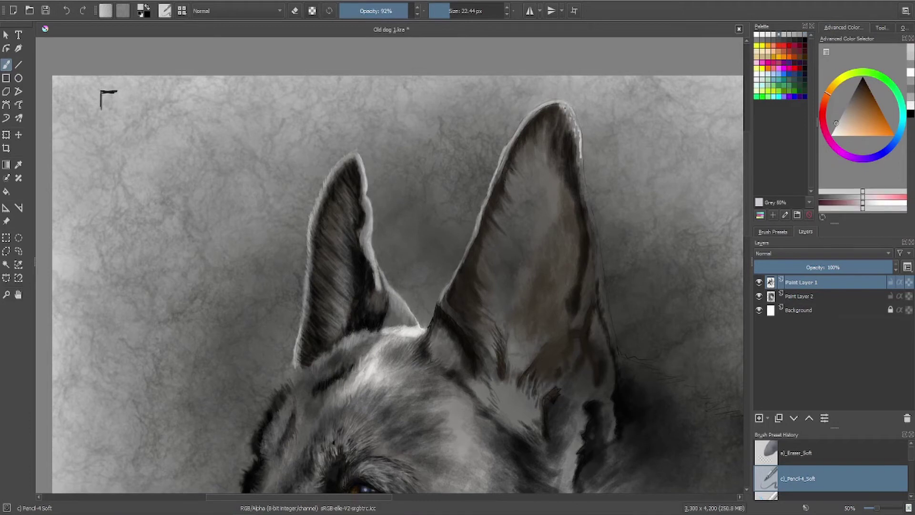
{"action": "scroll", "coordinate": [400, 265], "scroll_direction": "down", "scroll_amount": 1}
{"action": "key", "text": "k"}
{"action": "key", "text": "k"}
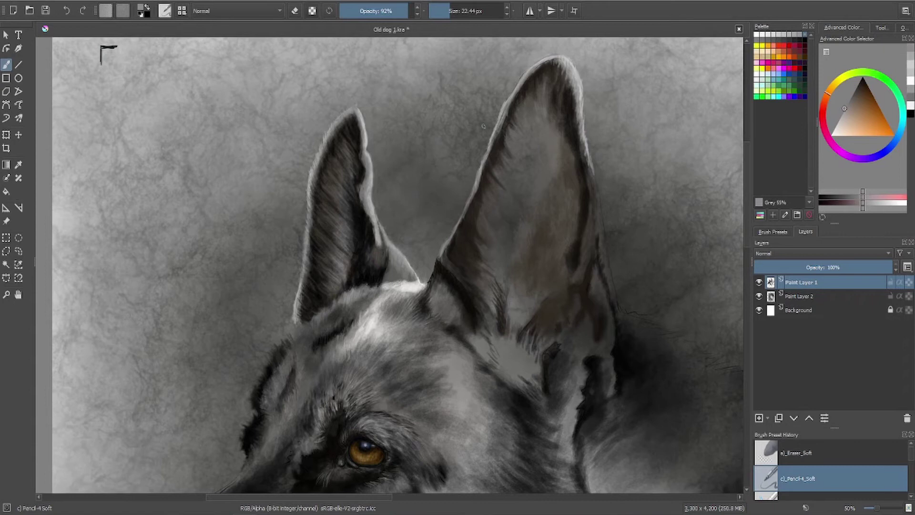
- Paint light strokes along the large ear's outer edge, then set a pale grey at 42% opacity, 31 px
{"action": "left_click_drag", "start_coordinate": [589, 169], "coordinate": [616, 304]}
{"action": "left_click_drag", "start_coordinate": [598, 220], "coordinate": [611, 279]}
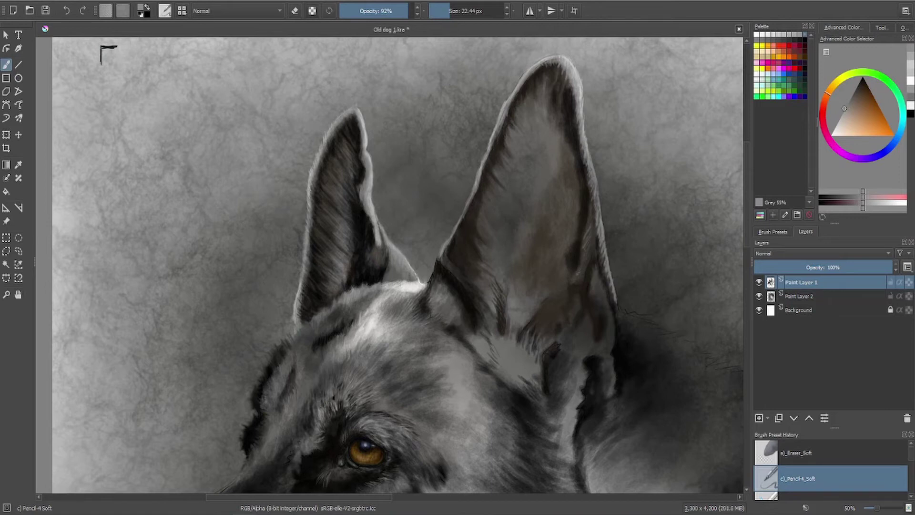
{"action": "left_click", "coordinate": [403, 269], "text": "ctrl"}
{"action": "key", "text": "i"}
{"action": "key", "text": "i"}
{"action": "key", "text": "i"}
{"action": "key", "text": "i"}
{"action": "key", "text": "i"}
{"action": "key", "text": "bracketright"}
{"action": "key", "text": "bracketright"}
{"action": "key", "text": "bracketright"}
{"action": "key", "text": "bracketright"}
{"action": "key", "text": "bracketright"}
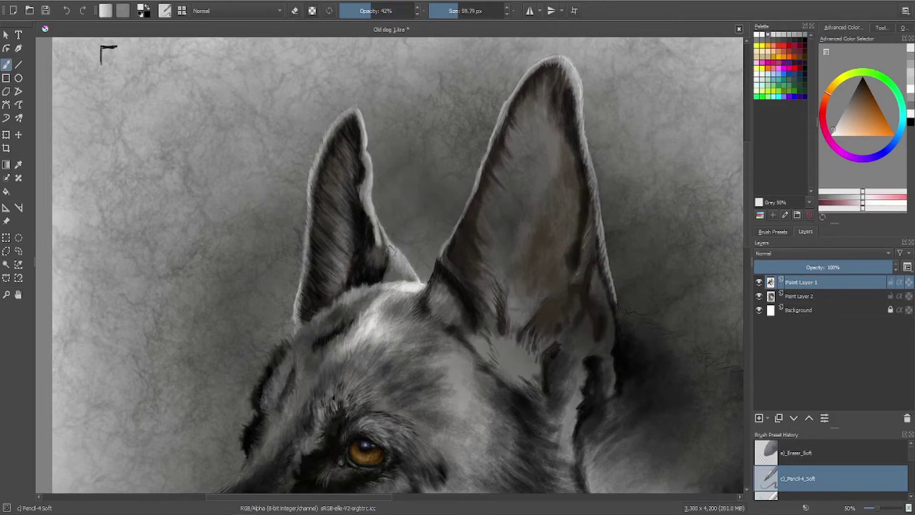
{"action": "key", "text": "bracketleft"}
{"action": "key", "text": "bracketleft"}
{"action": "key", "text": "bracketleft"}
{"action": "key", "text": "slash"}
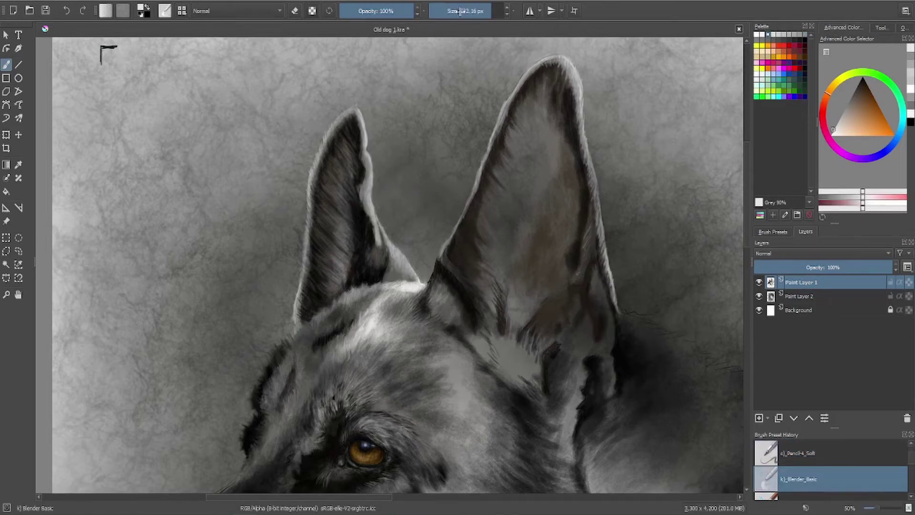
- Paint Grey 70% fur strokes behind the right ear, adjusting the shade and brush to 46 px
{"action": "scroll", "coordinate": [398, 265], "scroll_direction": "down", "scroll_amount": 3}
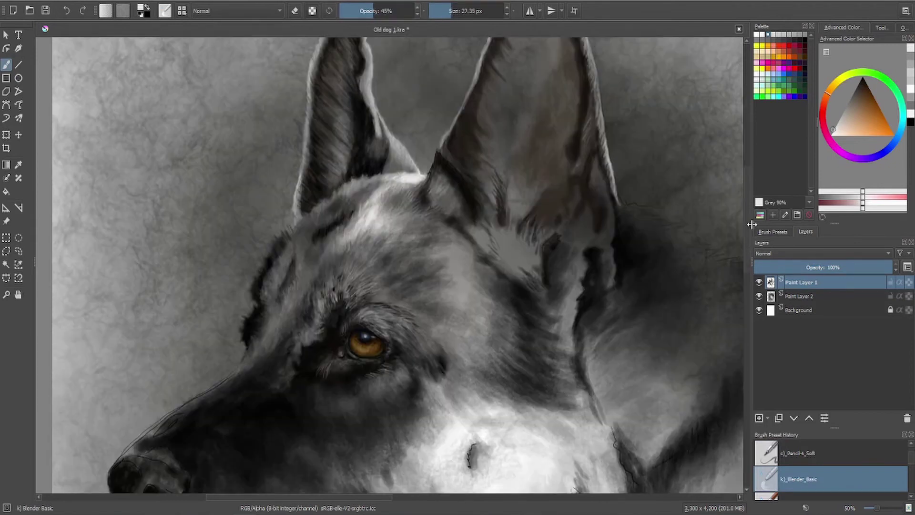
{"action": "key", "text": "slash"}
{"action": "left_click", "coordinate": [789, 34]}
{"action": "mouse_move", "coordinate": [617, 203]}
{"action": "left_mouse_down"}
{"action": "mouse_move", "coordinate": [706, 235]}
{"action": "mouse_move", "coordinate": [649, 216]}
{"action": "mouse_move", "coordinate": [701, 243]}
{"action": "left_mouse_up"}
{"action": "key", "text": "bracketright"}
{"action": "key", "text": "bracketright"}
{"action": "key", "text": "bracketright"}
{"action": "key", "text": "bracketright"}
{"action": "key", "text": "bracketright"}
{"action": "left_click", "coordinate": [851, 101]}
{"action": "left_click_drag", "start_coordinate": [850, 101], "coordinate": [850, 97]}
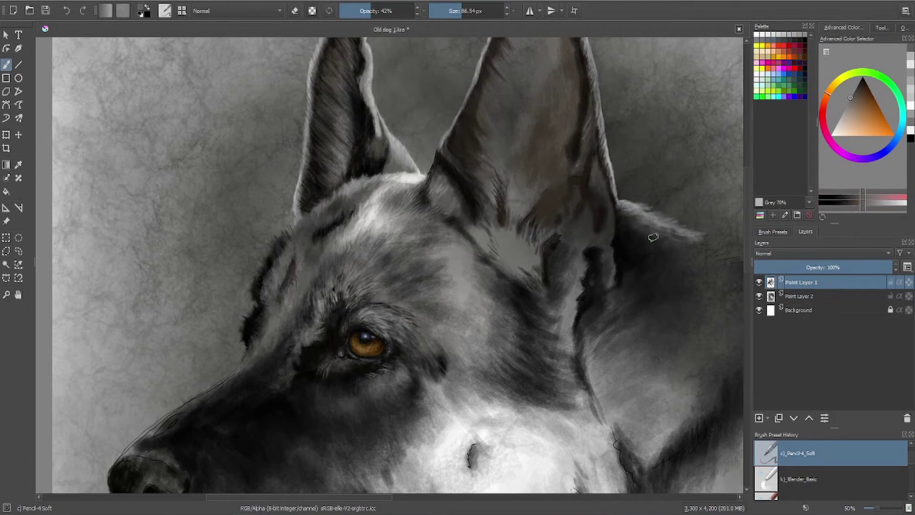
{"action": "key", "text": "bracketleft"}
{"action": "key", "text": "bracketleft"}
{"action": "key", "text": "bracketleft"}
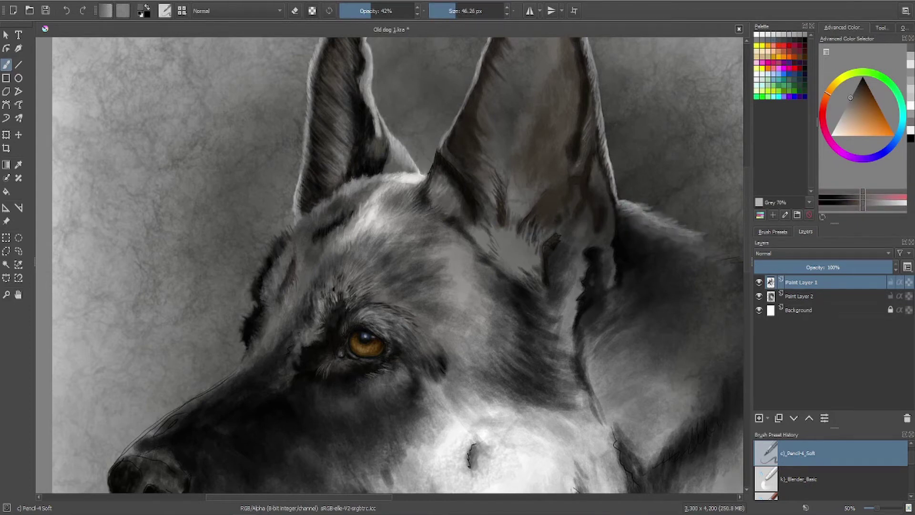
- Sample a lighter grey from the painting and stroke the ear tip at about 58 px
{"action": "left_click_drag", "start_coordinate": [614, 193], "coordinate": [481, 193]}
{"action": "left_click", "coordinate": [481, 193], "text": "ctrl"}
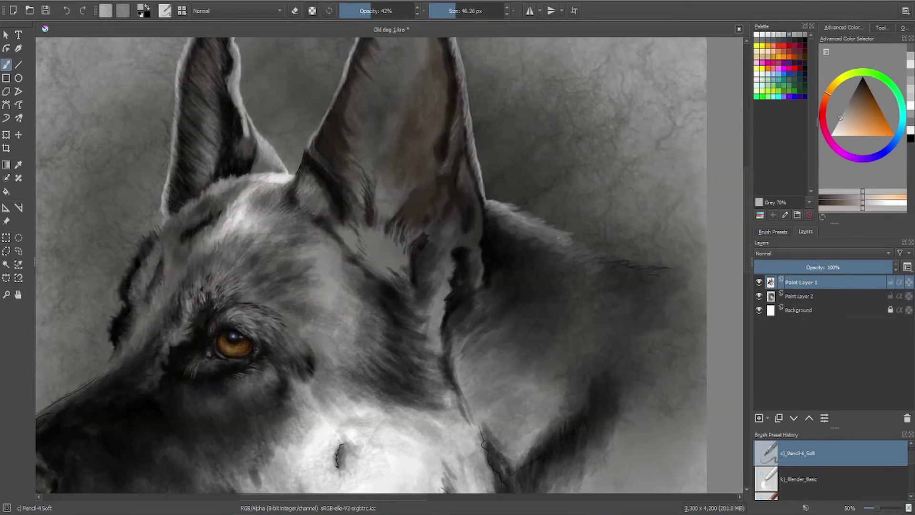
{"action": "left_click", "coordinate": [579, 258], "text": "ctrl"}
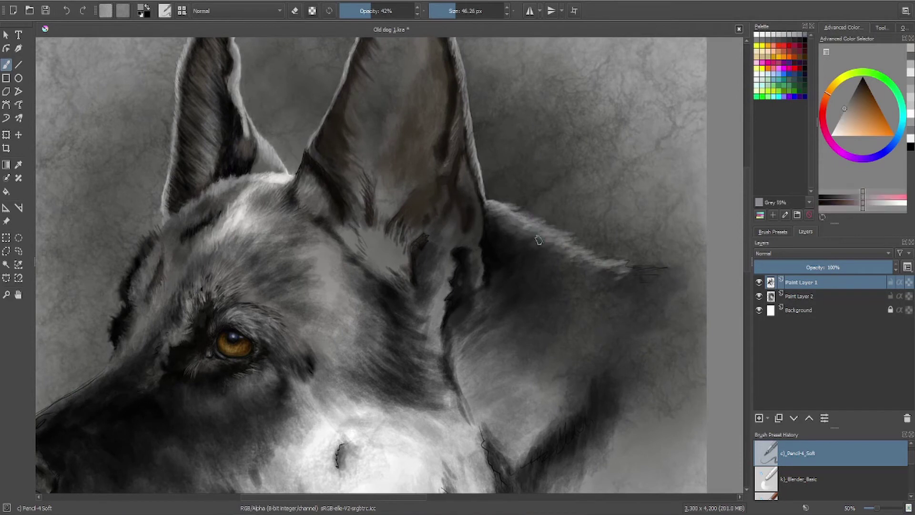
{"action": "key", "text": "bracketright"}
{"action": "mouse_move", "coordinate": [538, 240]}
{"action": "left_mouse_down"}
{"action": "mouse_move", "coordinate": [634, 291]}
{"action": "mouse_move", "coordinate": [610, 305]}
{"action": "mouse_move", "coordinate": [667, 286]}
{"action": "left_mouse_up"}
{"action": "key", "text": "bracketright"}
{"action": "key", "text": "bracketright"}
{"action": "key", "text": "bracketright"}
{"action": "key", "text": "bracketright"}
{"action": "key", "text": "bracketright"}
{"action": "key", "text": "bracketright"}
{"action": "key", "text": "bracketright"}
{"action": "key", "text": "bracketright"}
{"action": "key", "text": "bracketleft"}
{"action": "key", "text": "bracketleft"}
{"action": "key", "text": "bracketleft"}
{"action": "key", "text": "bracketleft"}
{"action": "key", "text": "bracketleft"}
{"action": "key", "text": "bracketleft"}
{"action": "key", "text": "bracketleft"}
{"action": "key", "text": "bracketleft"}
{"action": "key", "text": "bracketleft"}
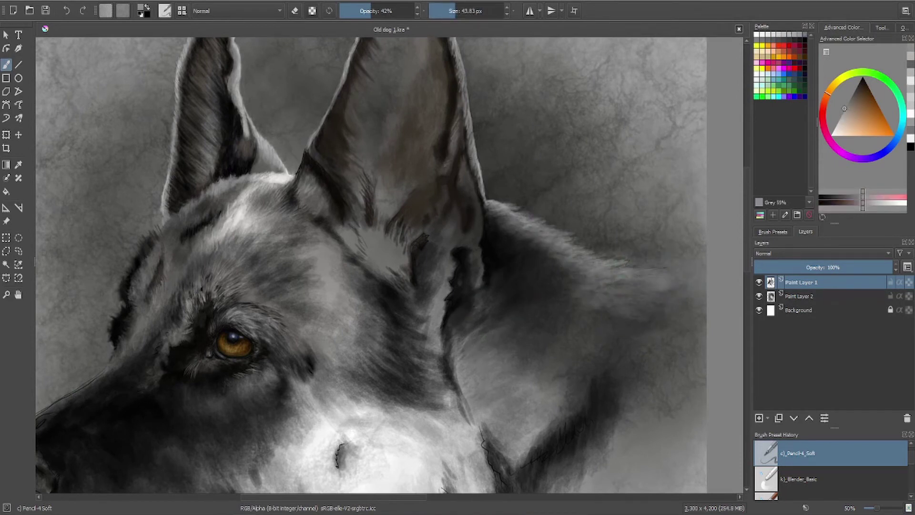
{"action": "scroll", "coordinate": [535, 261], "scroll_direction": "down", "scroll_amount": 3}
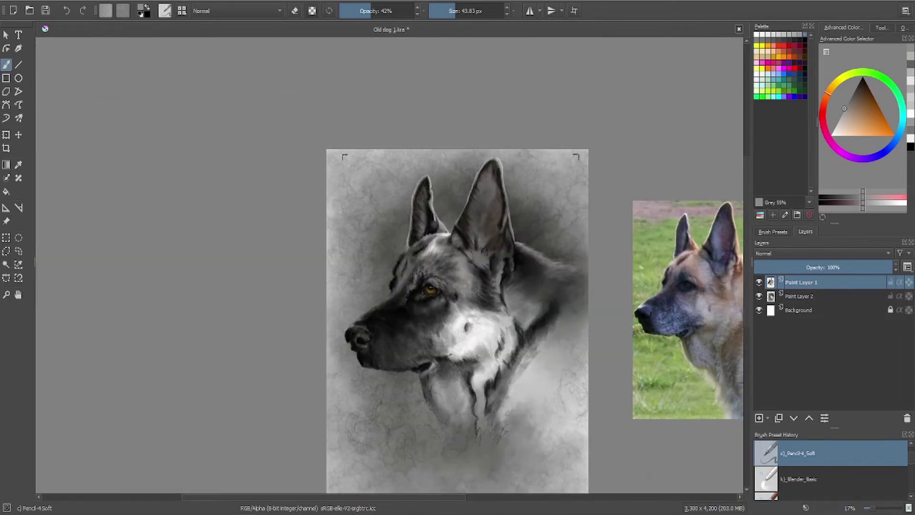
- Hatch light fur strokes under the jaw at 73% opacity and about 16 px
{"action": "scroll", "coordinate": [295, 453], "scroll_direction": "up", "scroll_amount": 3}
{"action": "scroll", "coordinate": [296, 453], "scroll_direction": "right", "scroll_amount": 4}
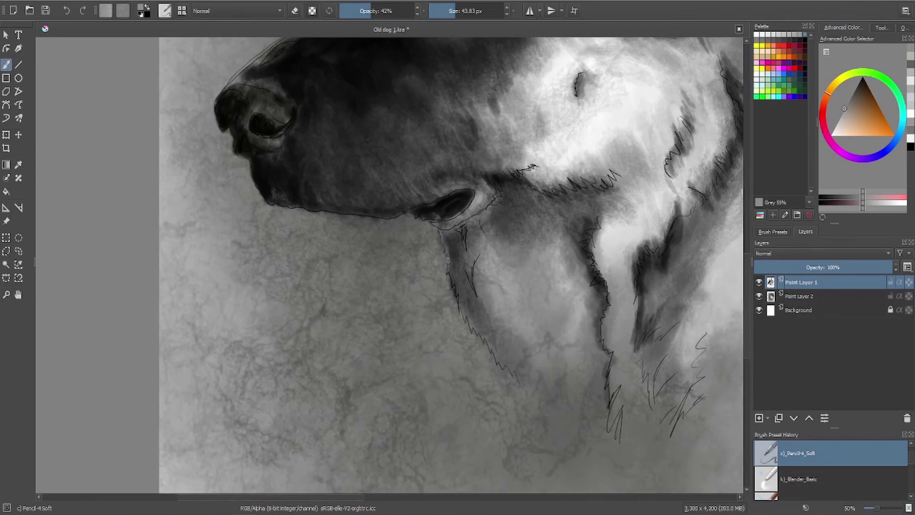
{"action": "left_click_drag", "start_coordinate": [373, 11], "coordinate": [396, 10]}
{"action": "key", "text": "bracketleft"}
{"action": "key", "text": "bracketleft"}
{"action": "key", "text": "bracketleft"}
{"action": "key", "text": "bracketleft"}
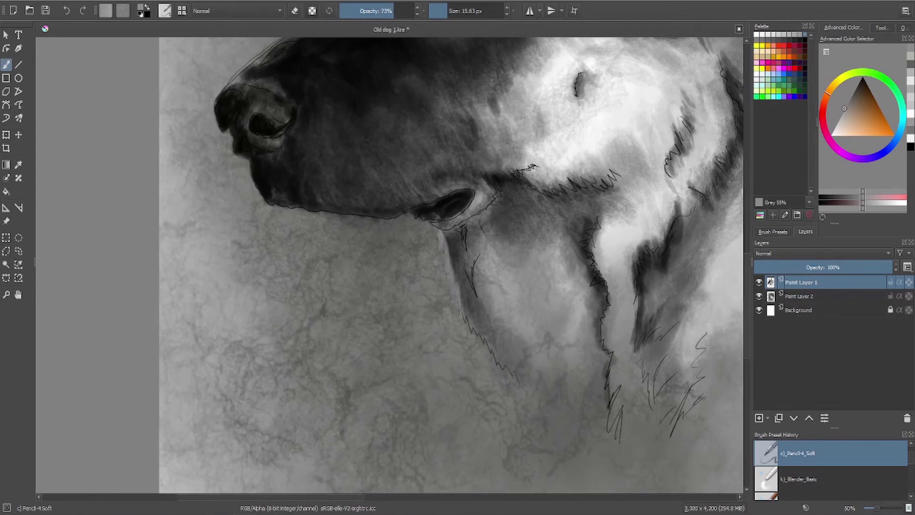
{"action": "left_click_drag", "start_coordinate": [454, 268], "coordinate": [467, 325]}
{"action": "key", "text": "l"}
{"action": "key", "text": "l"}
{"action": "key", "text": "l"}
{"action": "left_click_drag", "start_coordinate": [444, 241], "coordinate": [463, 329]}
{"action": "left_click_drag", "start_coordinate": [458, 291], "coordinate": [521, 399]}
{"action": "key", "text": "k"}
{"action": "mouse_move", "coordinate": [450, 244]}
{"action": "left_mouse_down"}
{"action": "mouse_move", "coordinate": [463, 296]}
{"action": "mouse_move", "coordinate": [464, 282]}
{"action": "mouse_move", "coordinate": [487, 332]}
{"action": "left_mouse_up"}
{"action": "key", "text": "k"}
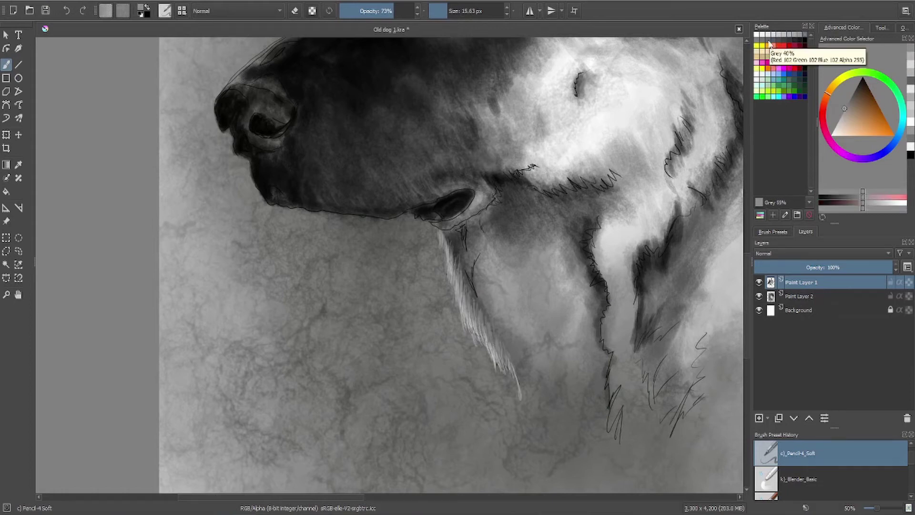
- Switch to editing reference images and select the dog reference photo
{"action": "key", "text": "slash"}
{"action": "key", "text": "minus"}
{"action": "key", "text": "minus"}
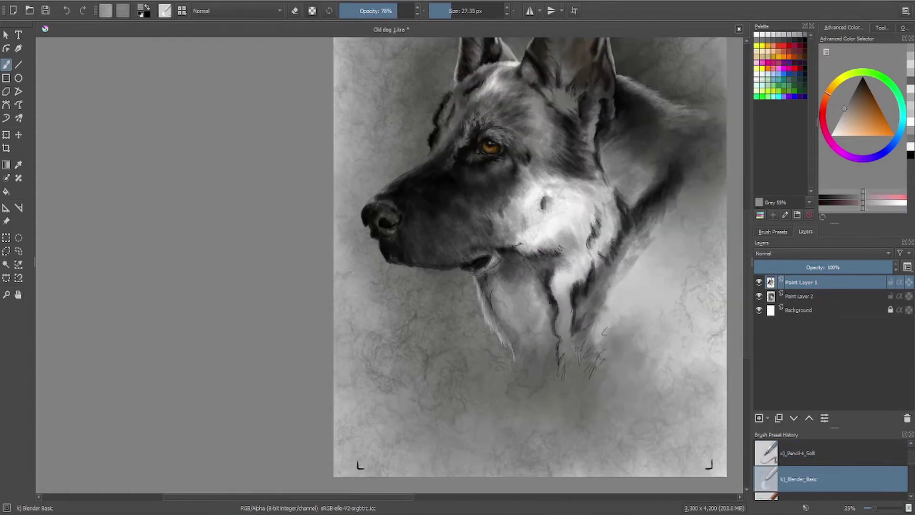
{"action": "left_click", "coordinate": [6, 221]}
- Move the reference photo beside the muzzle and set the soft pencil to white at about 51 px
{"action": "left_click_drag", "start_coordinate": [705, 224], "coordinate": [422, 220]}
{"action": "key", "text": "plus"}
{"action": "key", "text": "plus"}
{"action": "key", "text": "plus"}
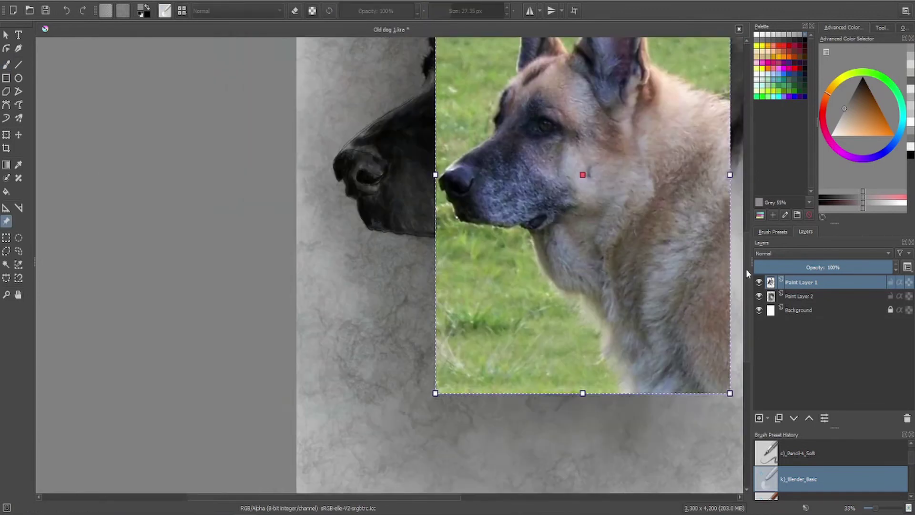
{"action": "left_click", "coordinate": [824, 461]}
{"action": "key", "text": "o"}
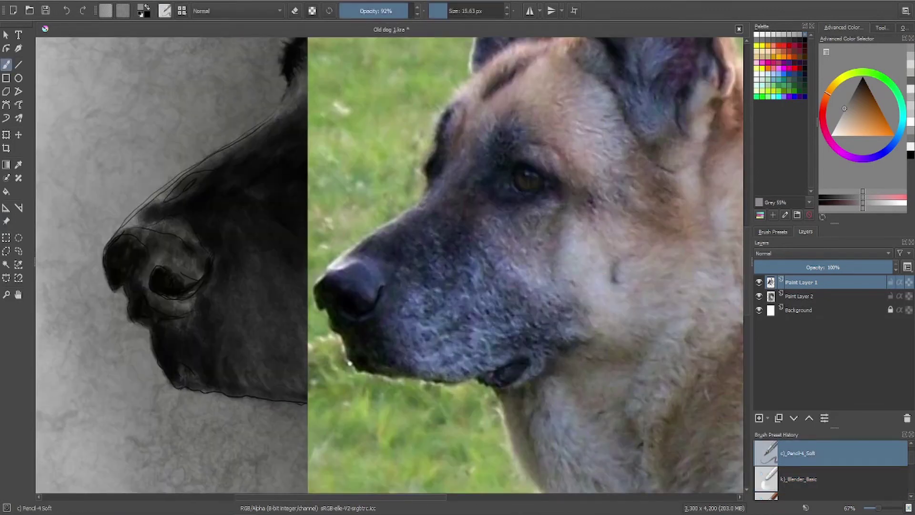
{"action": "key", "text": "x"}
{"action": "key", "text": "bracketright"}
{"action": "key", "text": "bracketright"}
{"action": "key", "text": "bracketright"}
{"action": "key", "text": "bracketright"}
{"action": "key", "text": "bracketright"}
{"action": "left_click", "coordinate": [455, 11]}
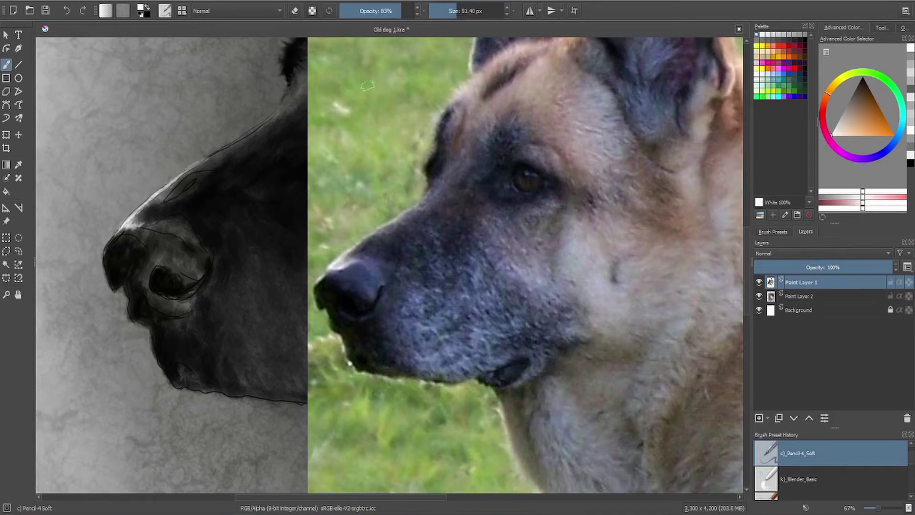
- Sample greys and paint pale highlights across the top of the nose at 26 px
{"action": "left_click", "coordinate": [193, 167], "text": "ctrl"}
{"action": "left_click", "coordinate": [181, 176], "text": "ctrl"}
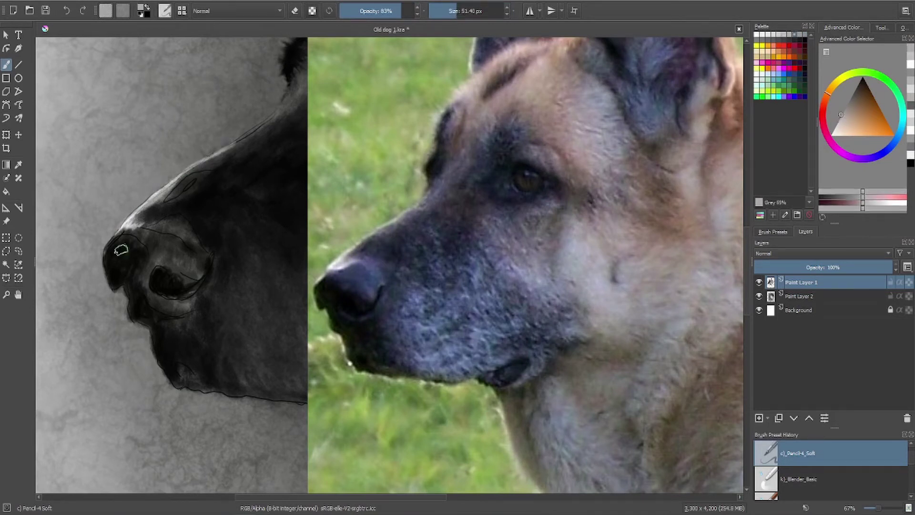
{"action": "key", "text": "bracketleft"}
{"action": "key", "text": "bracketleft"}
{"action": "key", "text": "bracketleft"}
{"action": "key", "text": "bracketleft"}
{"action": "mouse_move", "coordinate": [187, 270]}
{"action": "left_mouse_down"}
{"action": "mouse_move", "coordinate": [196, 259]}
{"action": "mouse_move", "coordinate": [189, 228]}
{"action": "left_mouse_up"}
{"action": "left_click", "coordinate": [176, 219], "text": "ctrl"}
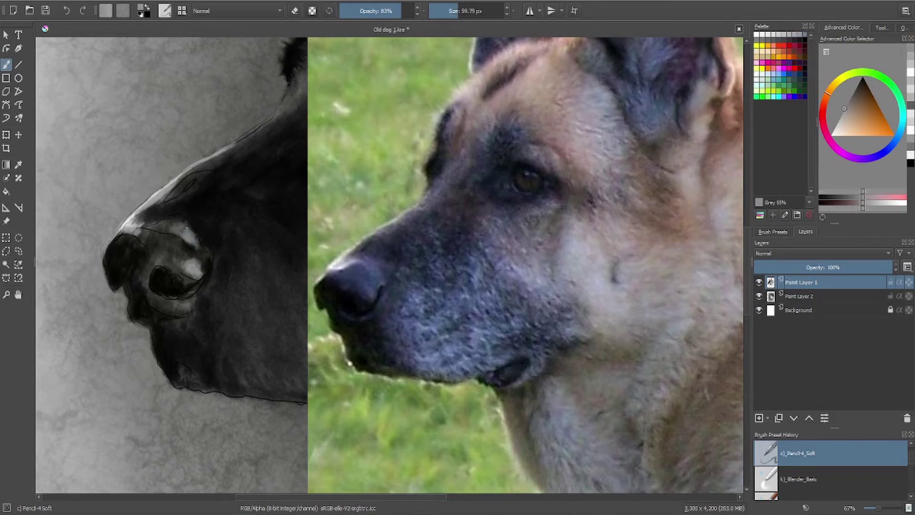
{"action": "left_click", "coordinate": [764, 40]}
{"action": "mouse_move", "coordinate": [151, 256]}
{"action": "left_mouse_down"}
{"action": "mouse_move", "coordinate": [167, 241]}
{"action": "mouse_move", "coordinate": [193, 253]}
{"action": "mouse_move", "coordinate": [176, 255]}
{"action": "left_mouse_up"}
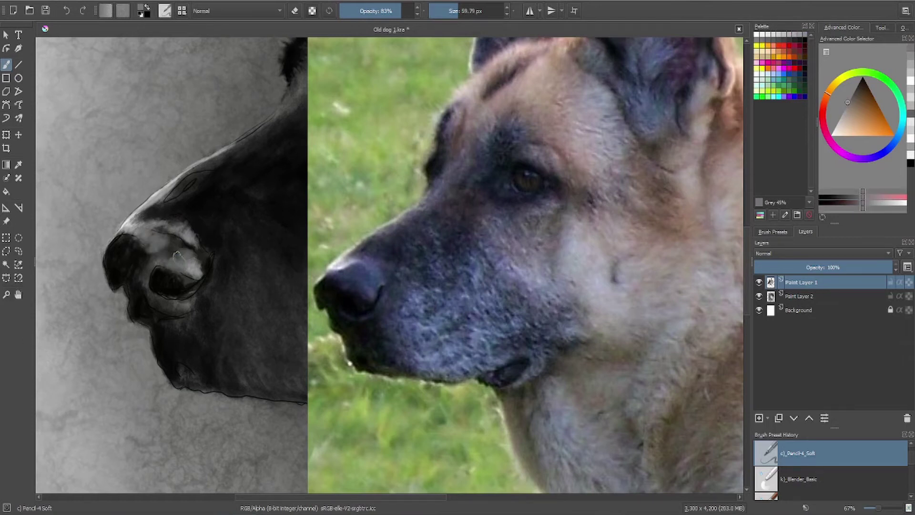
{"action": "key", "text": "bracketleft"}
{"action": "key", "text": "bracketleft"}
{"action": "key", "text": "bracketleft"}
{"action": "key", "text": "bracketleft"}
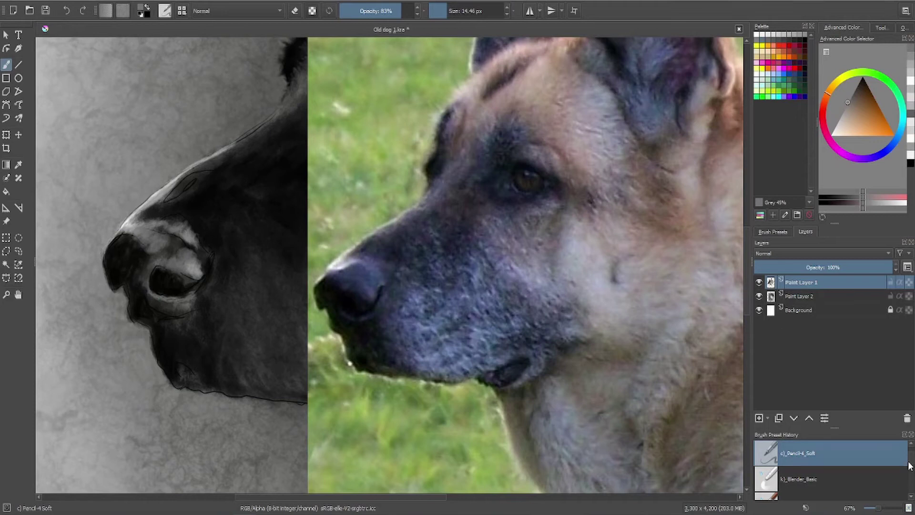
{"action": "key", "text": "e"}
{"action": "key", "text": "e"}
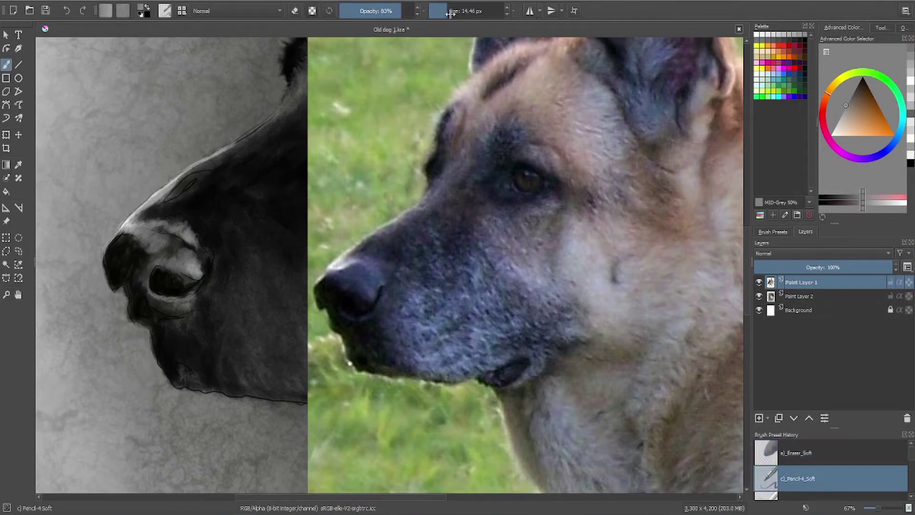
{"action": "left_click_drag", "start_coordinate": [185, 175], "coordinate": [154, 195]}
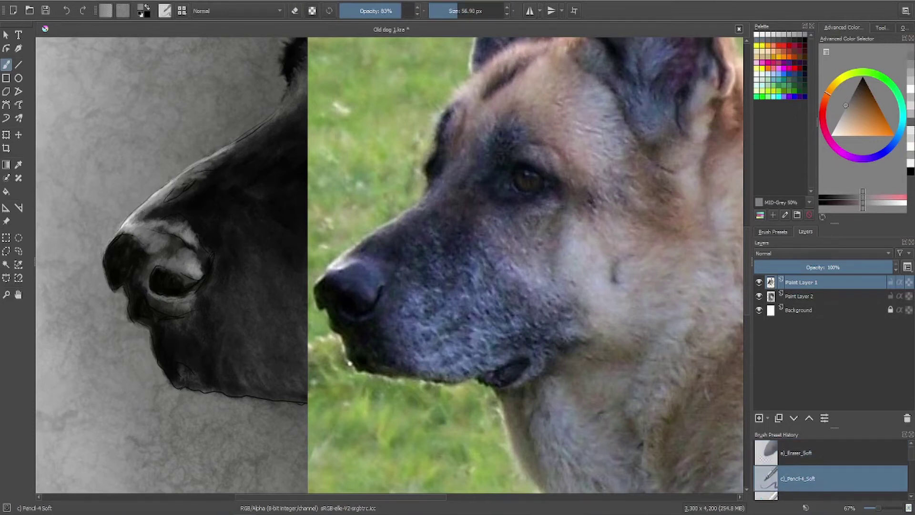
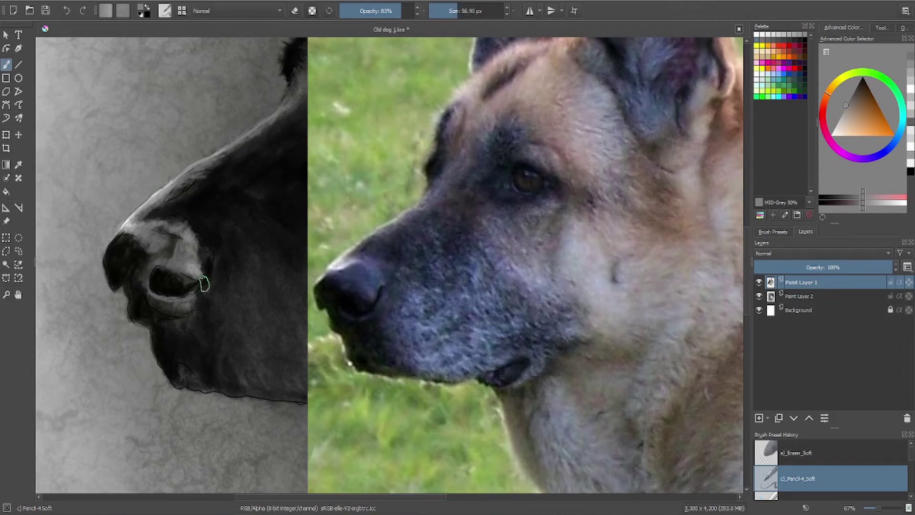
- Paint grey pencil strokes on the nostril and darken its lower rim
{"action": "left_click", "coordinate": [205, 284], "text": "ctrl"}
{"action": "mouse_move", "coordinate": [205, 255]}
{"action": "left_mouse_down"}
{"action": "mouse_move", "coordinate": [201, 241]}
{"action": "mouse_move", "coordinate": [162, 227]}
{"action": "mouse_move", "coordinate": [134, 238]}
{"action": "mouse_move", "coordinate": [138, 248]}
{"action": "left_mouse_up"}
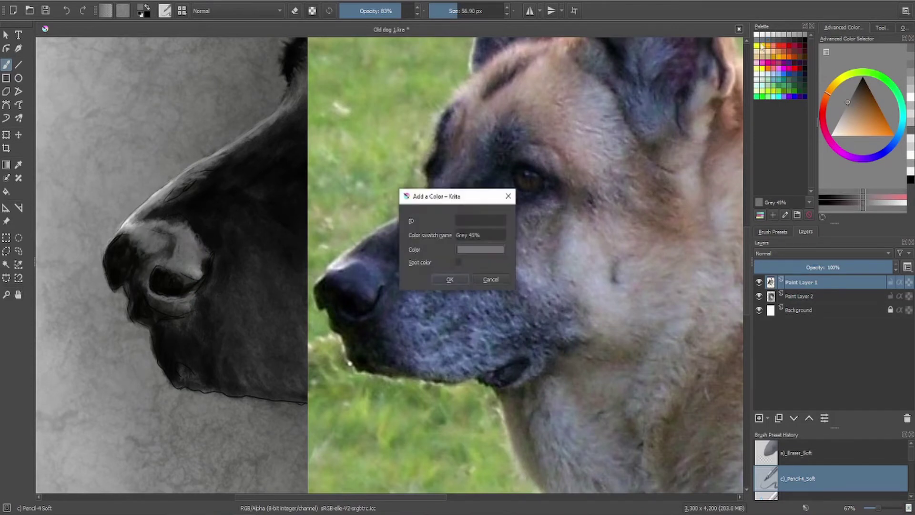
{"action": "left_click", "coordinate": [152, 282], "text": "ctrl"}
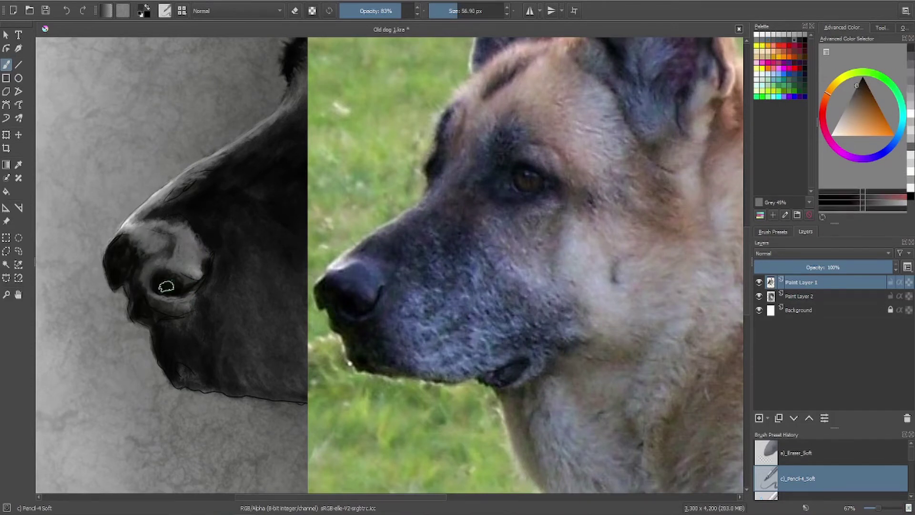
{"action": "left_click_drag", "start_coordinate": [146, 270], "coordinate": [188, 295]}
- With Grey 25% at about 54 px, paint darker strokes over the nose highlight
{"action": "left_click", "coordinate": [139, 245], "text": "ctrl"}
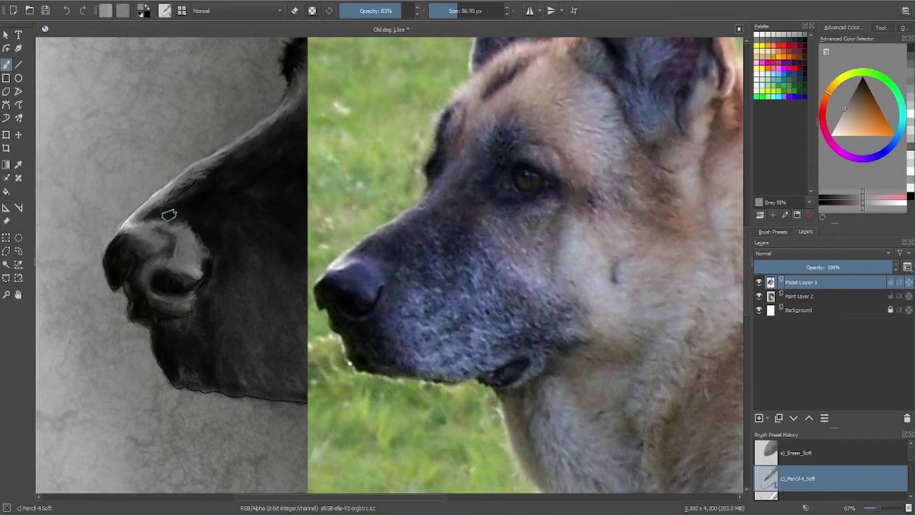
{"action": "left_click_drag", "start_coordinate": [167, 210], "coordinate": [205, 210]}
{"action": "left_click_drag", "start_coordinate": [193, 293], "coordinate": [162, 293]}
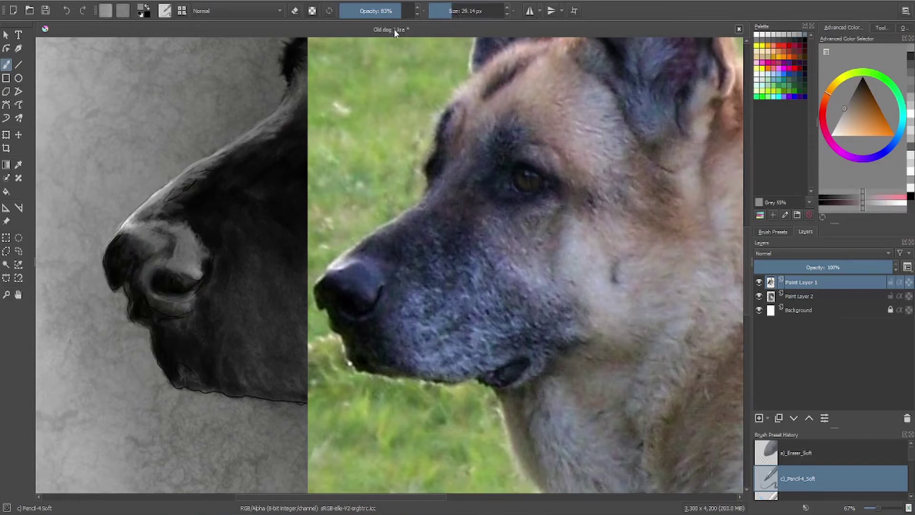
{"action": "left_click", "coordinate": [182, 307], "text": "ctrl"}
{"action": "left_click", "coordinate": [167, 298], "text": "ctrl"}
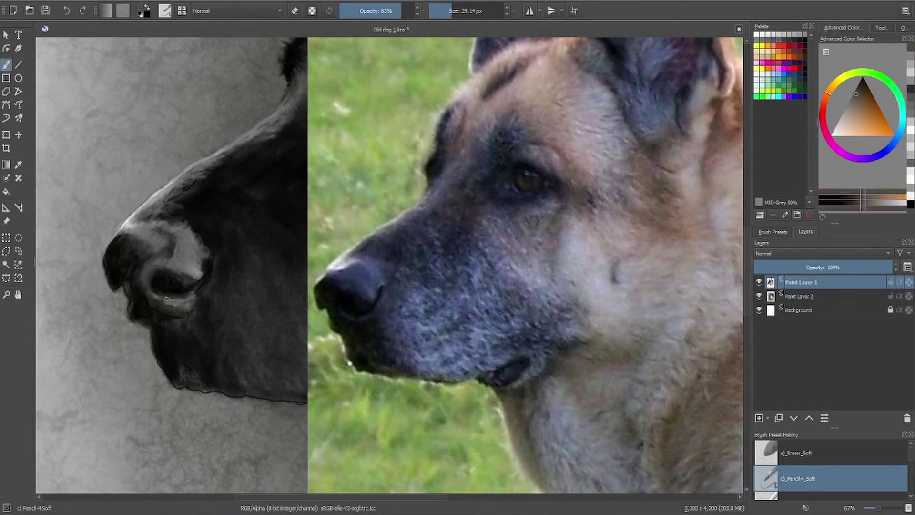
{"action": "left_click", "coordinate": [179, 248], "text": "ctrl"}
{"action": "left_click_drag", "start_coordinate": [179, 248], "coordinate": [190, 248]}
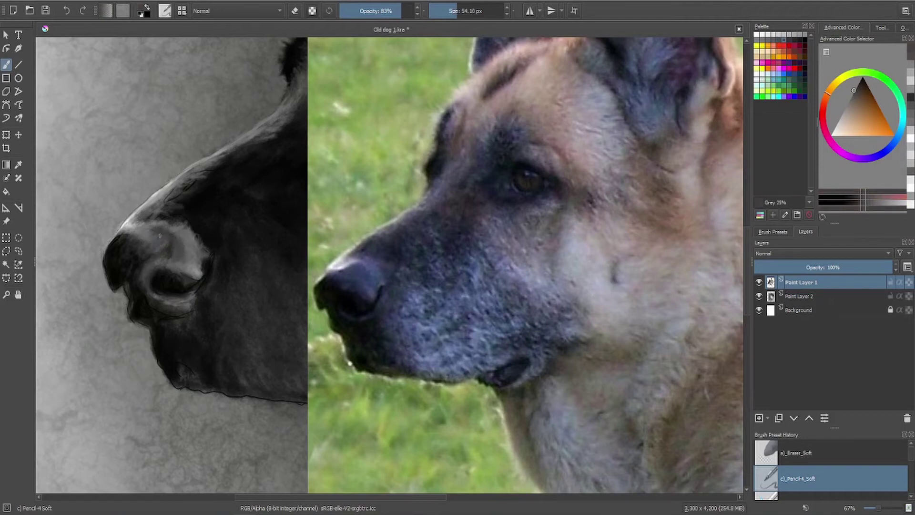
{"action": "left_click", "coordinate": [127, 244], "text": "ctrl"}
{"action": "mouse_move", "coordinate": [132, 253]}
{"action": "left_mouse_down"}
{"action": "mouse_move", "coordinate": [152, 241]}
{"action": "mouse_move", "coordinate": [143, 234]}
{"action": "mouse_move", "coordinate": [205, 253]}
{"action": "mouse_move", "coordinate": [163, 206]}
{"action": "mouse_move", "coordinate": [180, 239]}
{"action": "mouse_move", "coordinate": [138, 226]}
{"action": "left_mouse_up"}
- Brighten the nose highlight with lighter grey strokes at 57–67% opacity
{"action": "left_click", "coordinate": [205, 253], "text": "ctrl"}
{"action": "key", "text": "o"}
{"action": "key", "text": "o"}
{"action": "left_click", "coordinate": [179, 239], "text": "ctrl"}
{"action": "left_click", "coordinate": [153, 228], "text": "ctrl"}
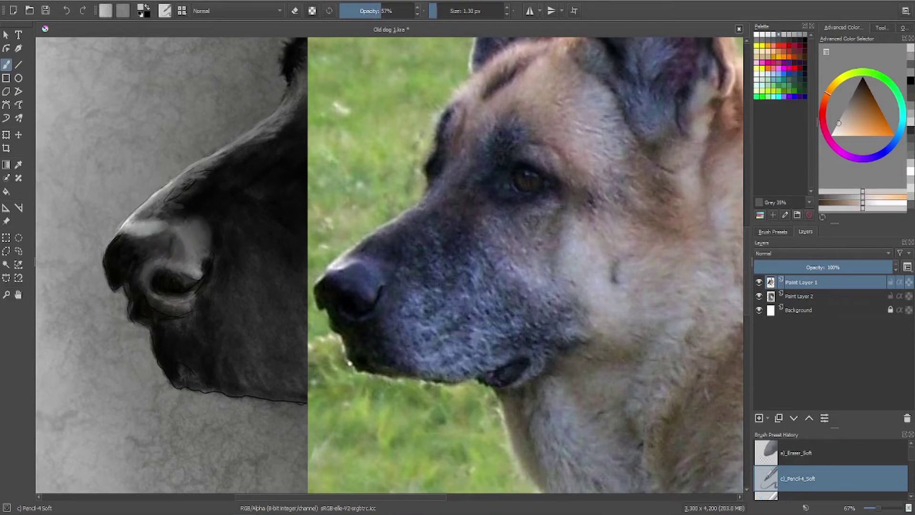
{"action": "key", "text": "o"}
{"action": "key", "text": "bracketleft"}
{"action": "key", "text": "bracketleft"}
{"action": "key", "text": "bracketleft"}
{"action": "key", "text": "bracketleft"}
{"action": "key", "text": "bracketleft"}
{"action": "key", "text": "bracketleft"}
- Paint a soft Grey 75% stroke over the lower jaw with a 156 px brush
{"action": "left_click", "coordinate": [762, 35]}
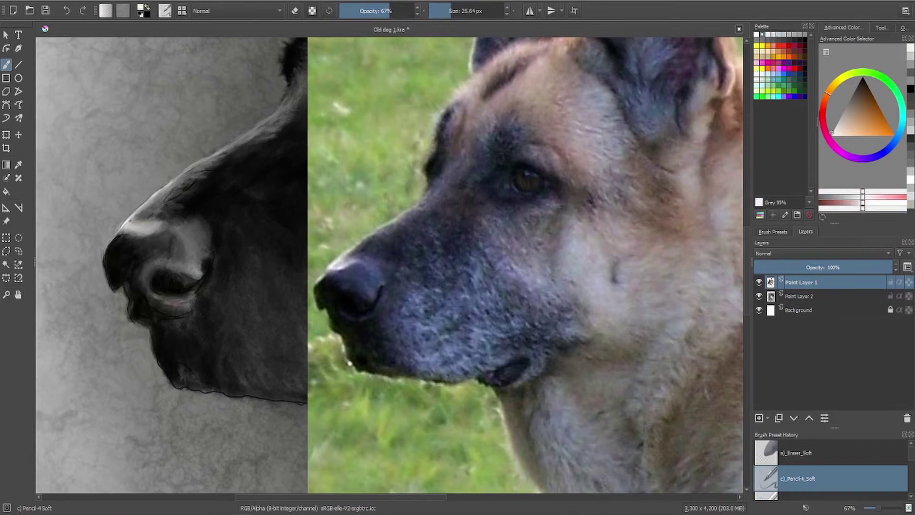
{"action": "left_click", "coordinate": [112, 241], "text": "ctrl"}
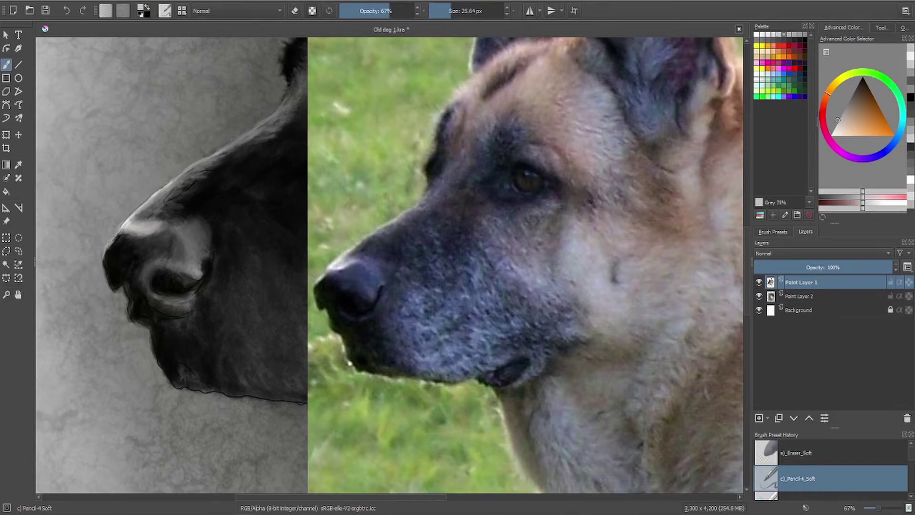
{"action": "key", "text": "bracketright"}
{"action": "key", "text": "bracketright"}
{"action": "key", "text": "bracketright"}
{"action": "key", "text": "bracketright"}
{"action": "key", "text": "bracketright"}
{"action": "key", "text": "bracketright"}
{"action": "key", "text": "bracketright"}
{"action": "mouse_move", "coordinate": [255, 363]}
{"action": "left_mouse_down"}
{"action": "mouse_move", "coordinate": [259, 313]}
{"action": "mouse_move", "coordinate": [248, 376]}
{"action": "left_mouse_up"}
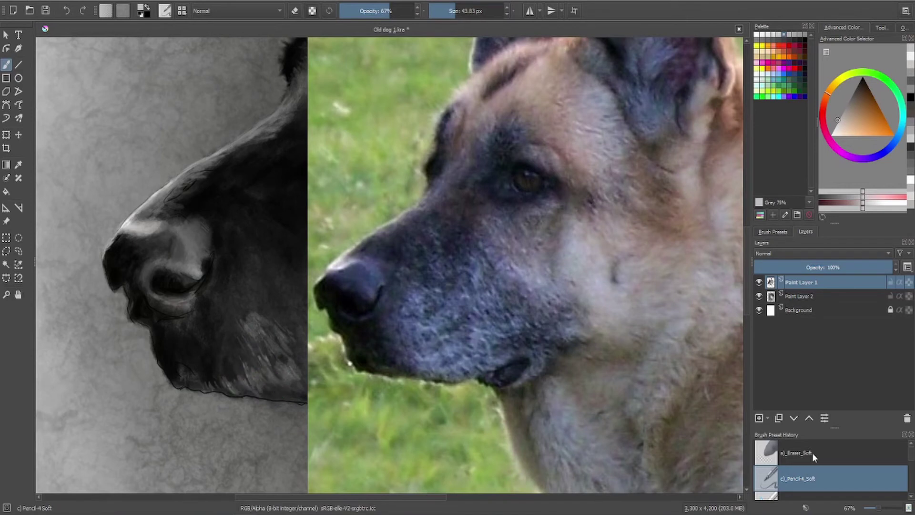
- With Eraser_Soft, erase the dark jaw outline and light strokes on the nose bridge
{"action": "key", "text": "slash"}
{"action": "left_click_drag", "start_coordinate": [292, 404], "coordinate": [279, 400]}
{"action": "left_click_drag", "start_coordinate": [150, 198], "coordinate": [126, 220]}
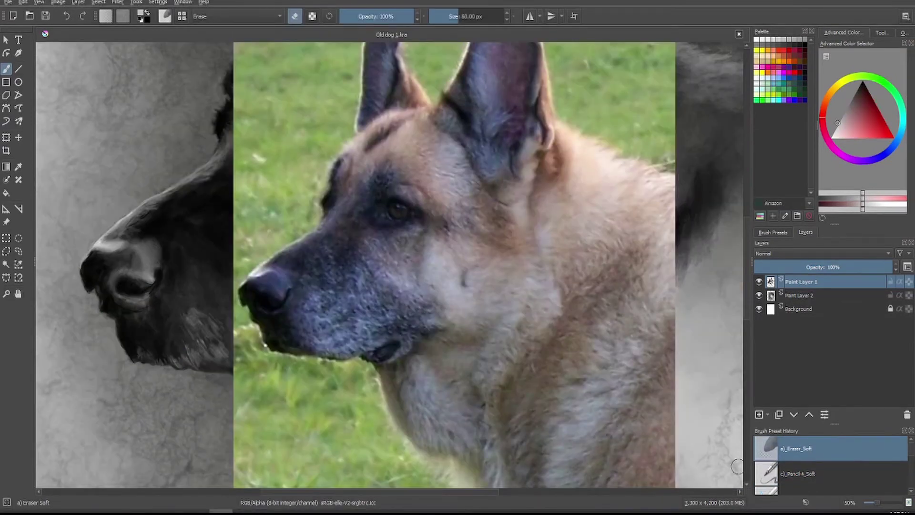
- Return to Pencil-4_Soft in black, about 44 px, adjusting opacity to roughly 69%
{"action": "left_click", "coordinate": [831, 465]}
{"action": "key", "text": "d"}
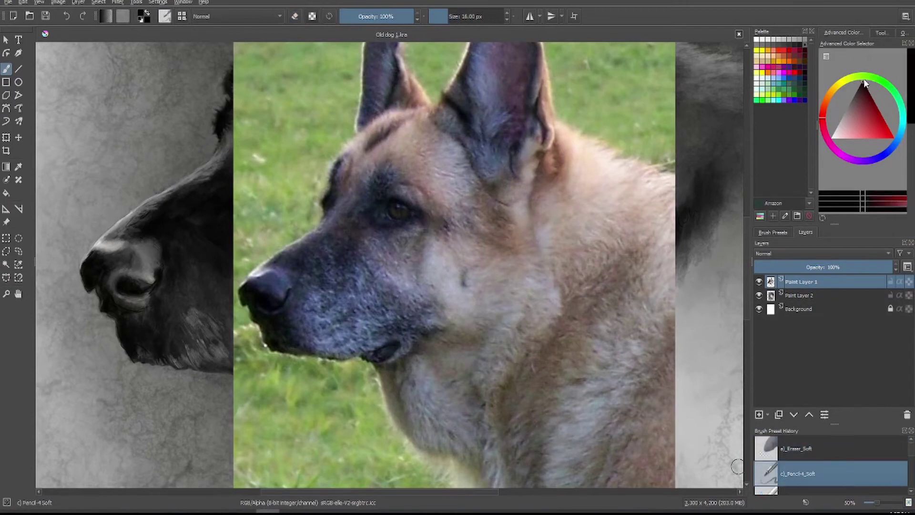
{"action": "left_click", "coordinate": [41, 373]}
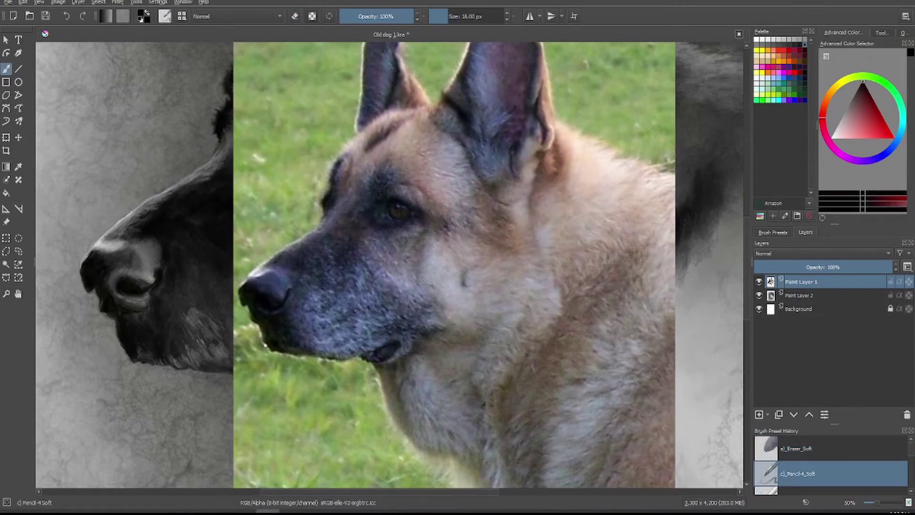
{"action": "left_click_drag", "start_coordinate": [410, 20], "coordinate": [387, 20]}
{"action": "left_click_drag", "start_coordinate": [450, 16], "coordinate": [458, 16]}
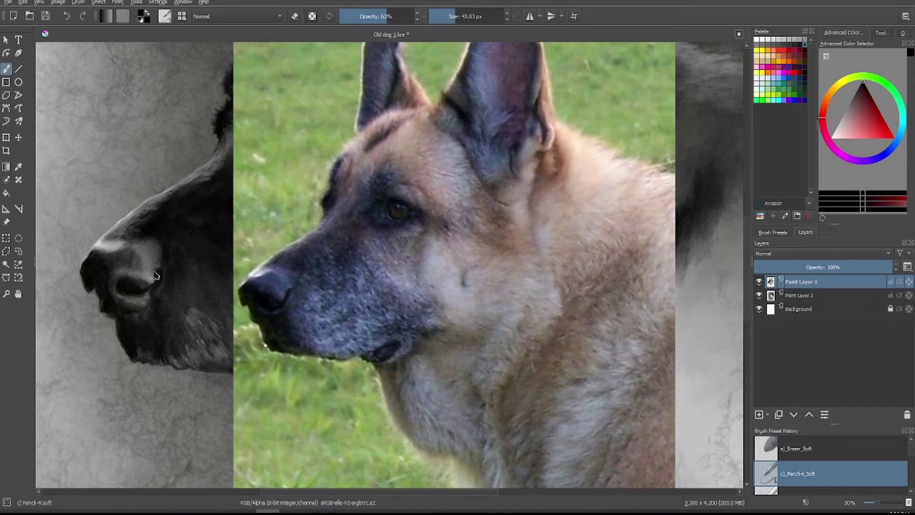
{"action": "left_click_drag", "start_coordinate": [384, 18], "coordinate": [370, 18]}
{"action": "key", "text": "o"}
{"action": "key", "text": "o"}
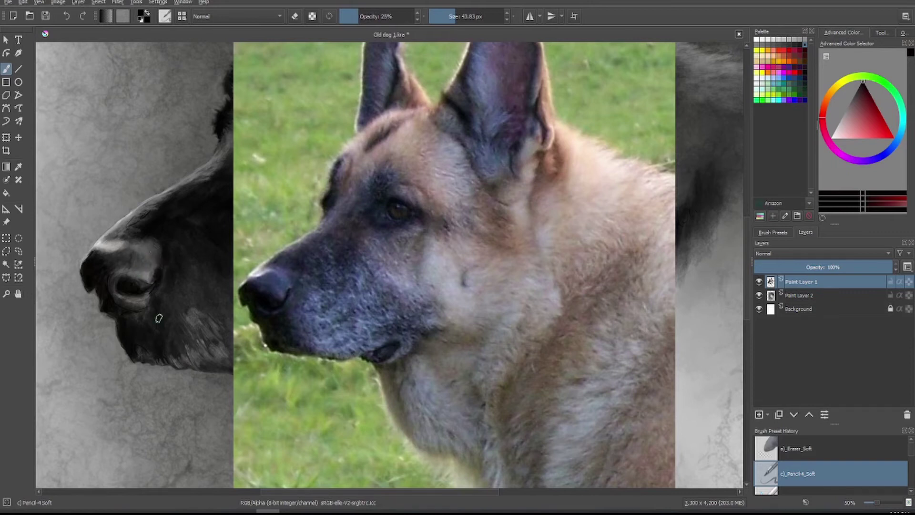
{"action": "key", "text": "i"}
{"action": "key", "text": "i"}
{"action": "key", "text": "i"}
{"action": "key", "text": "i"}
{"action": "key", "text": "i"}
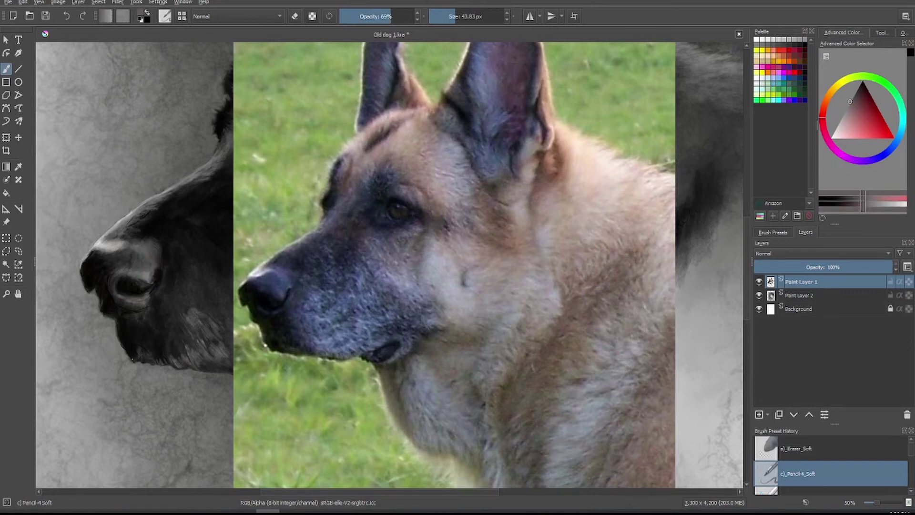
- After trying Eraser_Soft and Basic-6 Details, reload Pencil-4_Soft in black at 39 px, 69% opacity
{"action": "left_click", "coordinate": [796, 447]}
{"action": "left_click", "coordinate": [779, 232]}
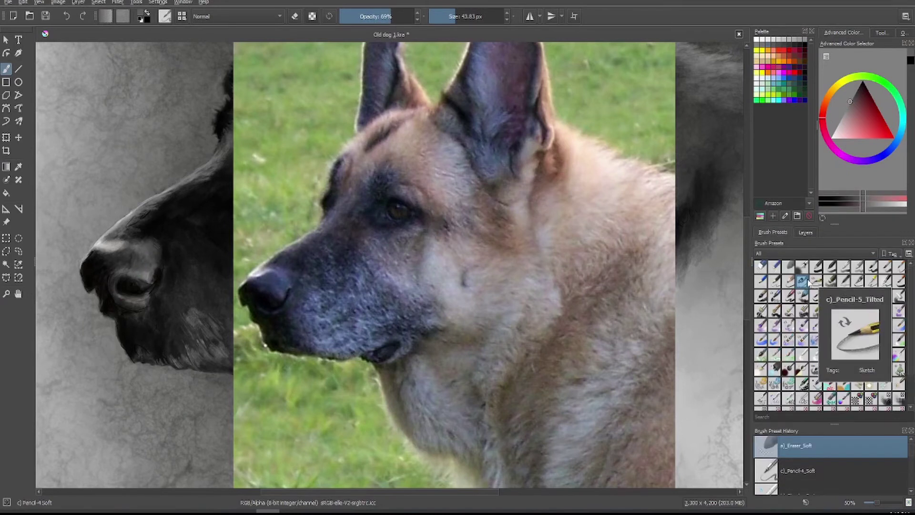
{"action": "left_click", "coordinate": [899, 267]}
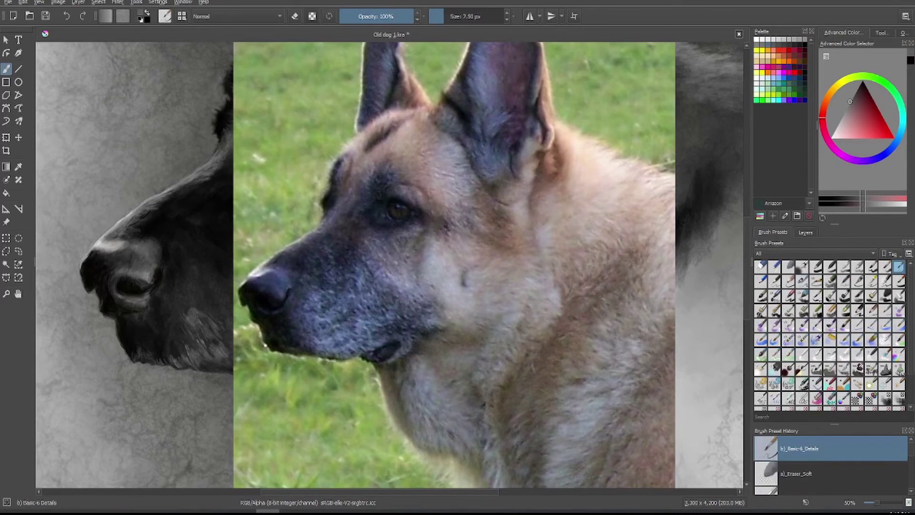
{"action": "key", "text": "l"}
{"action": "key", "text": "o"}
{"action": "key", "text": "o"}
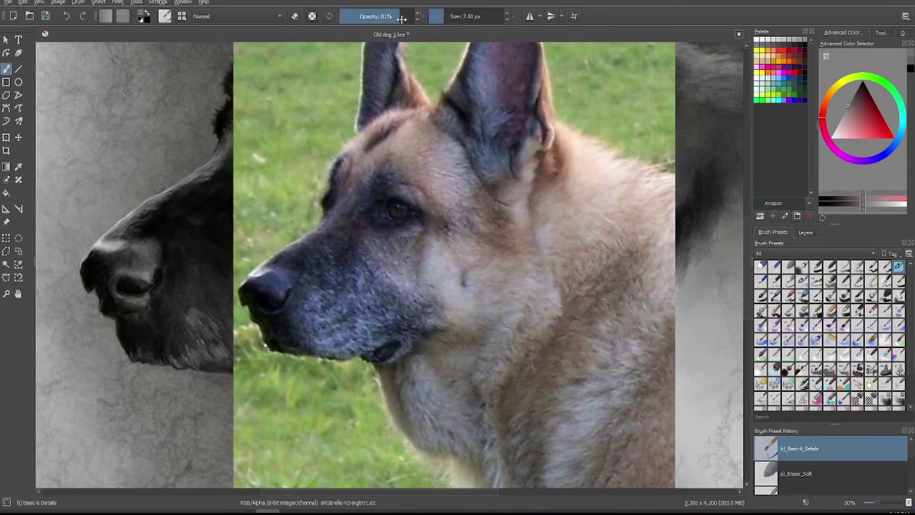
{"action": "left_click", "coordinate": [802, 281]}
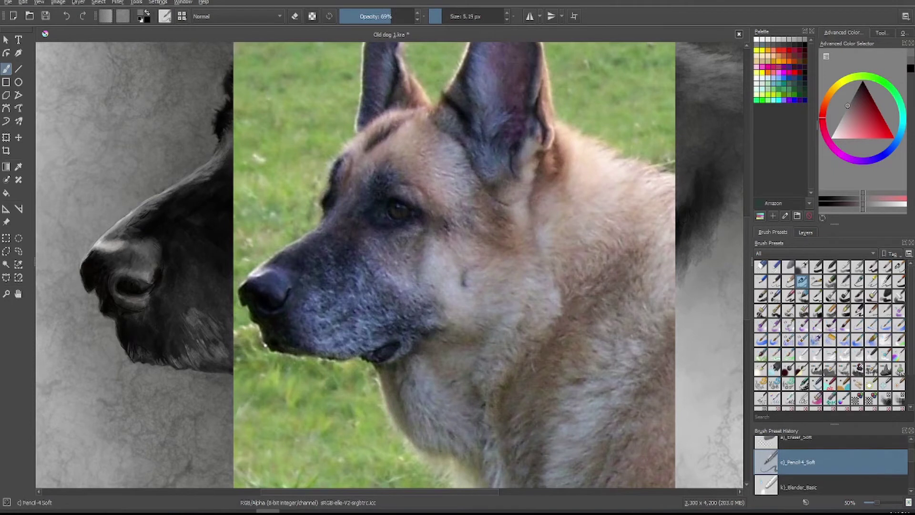
{"action": "key", "text": "d"}
{"action": "key", "text": "i"}
{"action": "key", "text": "i"}
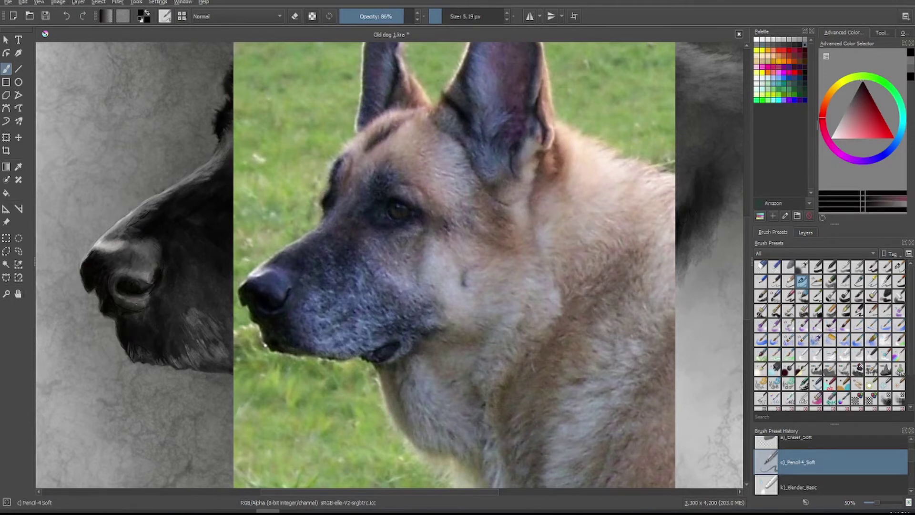
{"action": "key", "text": "bracketright"}
{"action": "key", "text": "bracketright"}
{"action": "key", "text": "bracketright"}
{"action": "key", "text": "bracketright"}
{"action": "key", "text": "o"}
{"action": "key", "text": "o"}
- Fine-tune the grey tone and 54% opacity, sizing the pencil to about 49 px
{"action": "key", "text": "l"}
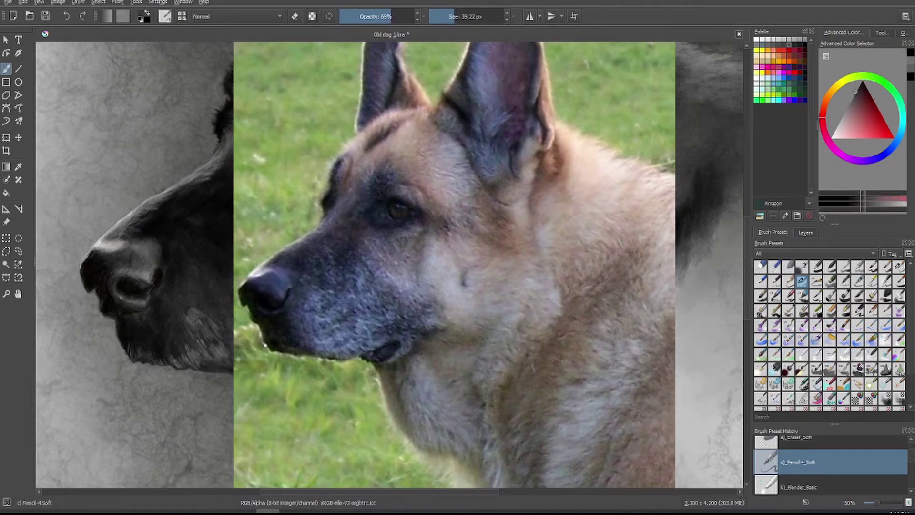
{"action": "key", "text": "k"}
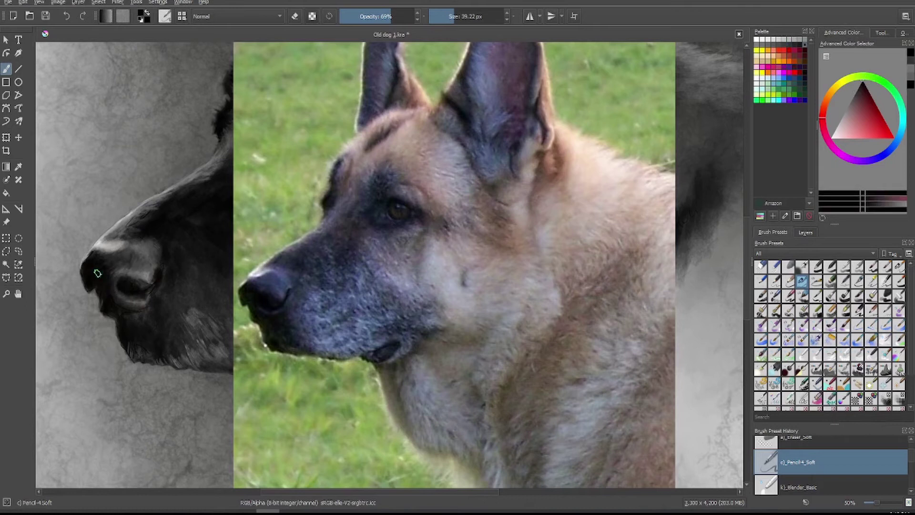
{"action": "key", "text": "o"}
{"action": "key", "text": "o"}
{"action": "key", "text": "o"}
{"action": "key", "text": "o"}
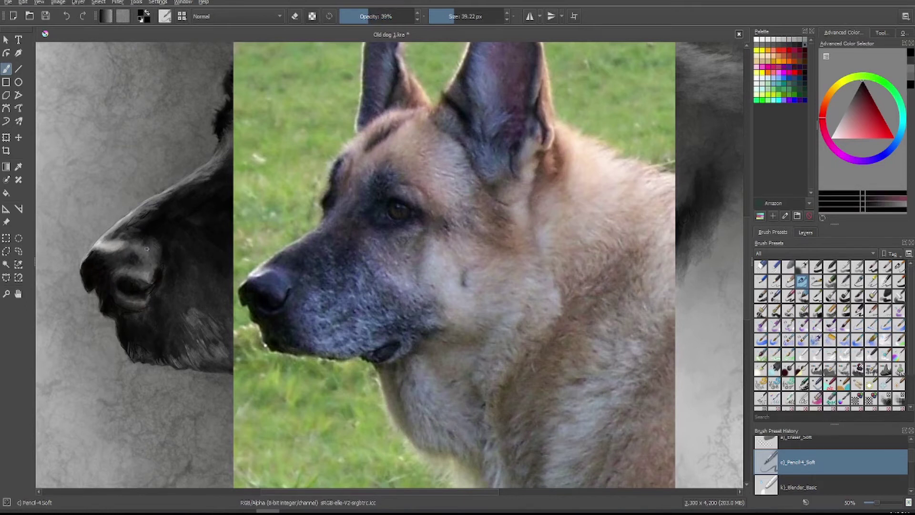
{"action": "key", "text": "l"}
{"action": "key", "text": "l"}
{"action": "key", "text": "bracketleft"}
{"action": "key", "text": "bracketleft"}
{"action": "key", "text": "bracketleft"}
{"action": "key", "text": "bracketleft"}
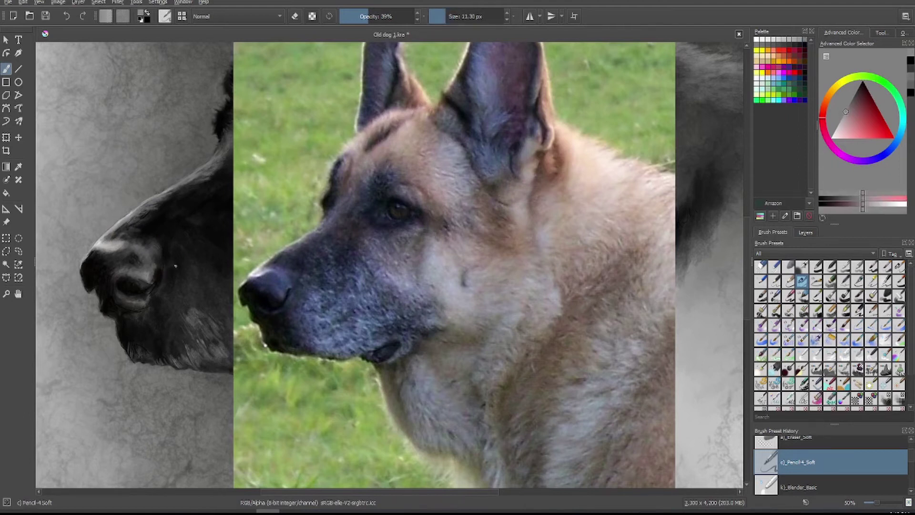
{"action": "key", "text": "i"}
{"action": "key", "text": "i"}
{"action": "left_click", "coordinate": [453, 15]}
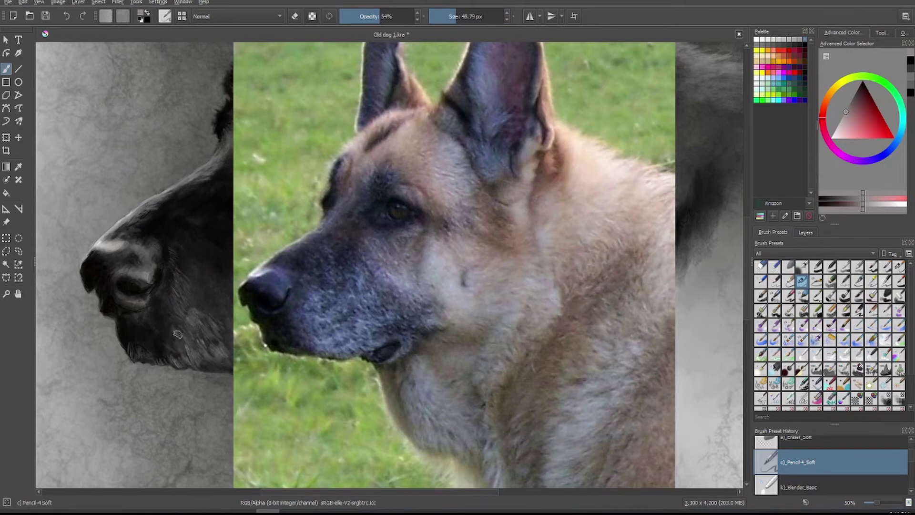
{"action": "key", "text": "k"}
{"action": "key", "text": "k"}
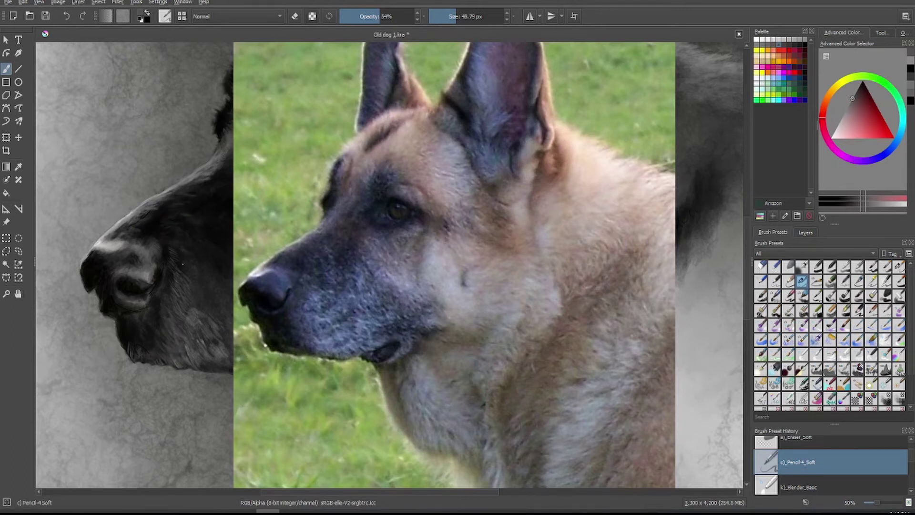
- Try Blender Basic and the soft airbrush, then pick a mid grey with a smaller brush
{"action": "left_click", "coordinate": [874, 487]}
{"action": "left_click", "coordinate": [452, 16]}
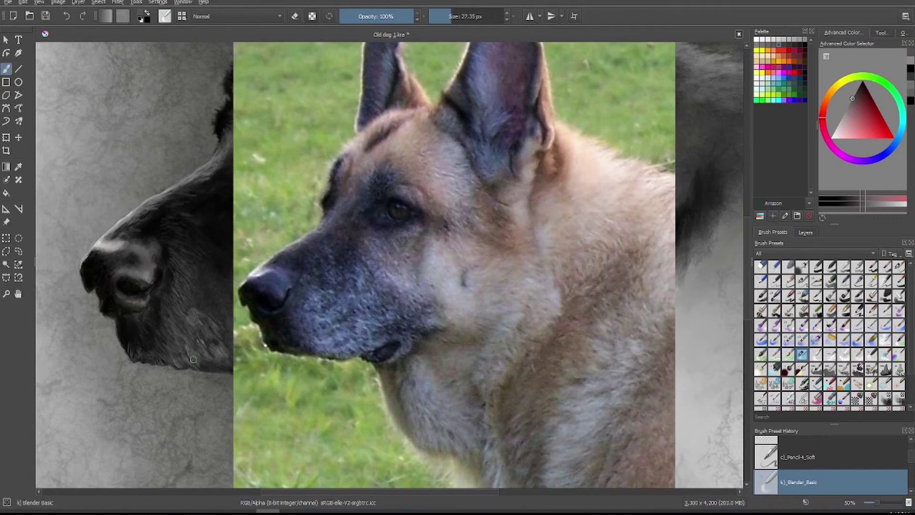
{"action": "key", "text": "e"}
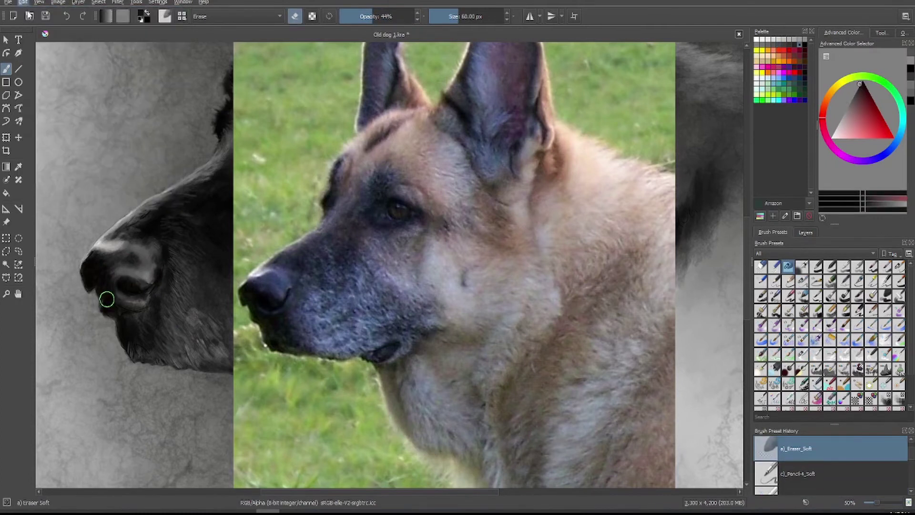
{"action": "left_click", "coordinate": [22, 2]}
{"action": "key", "text": "Escape"}
{"action": "key", "text": "e"}
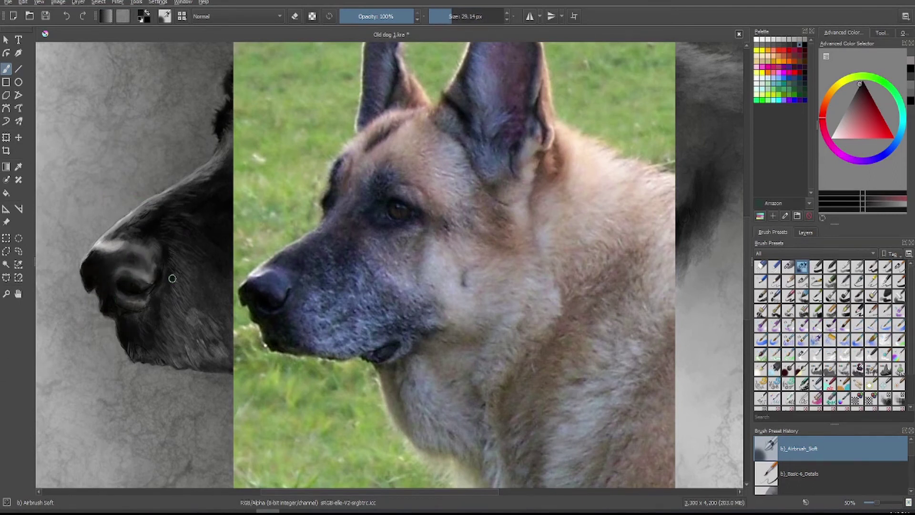
{"action": "left_click", "coordinate": [117, 281], "text": "ctrl"}
{"action": "key", "text": "bracketleft"}
{"action": "key", "text": "bracketleft"}
{"action": "key", "text": "bracketleft"}
{"action": "key", "text": "bracketleft"}
{"action": "key", "text": "bracketleft"}
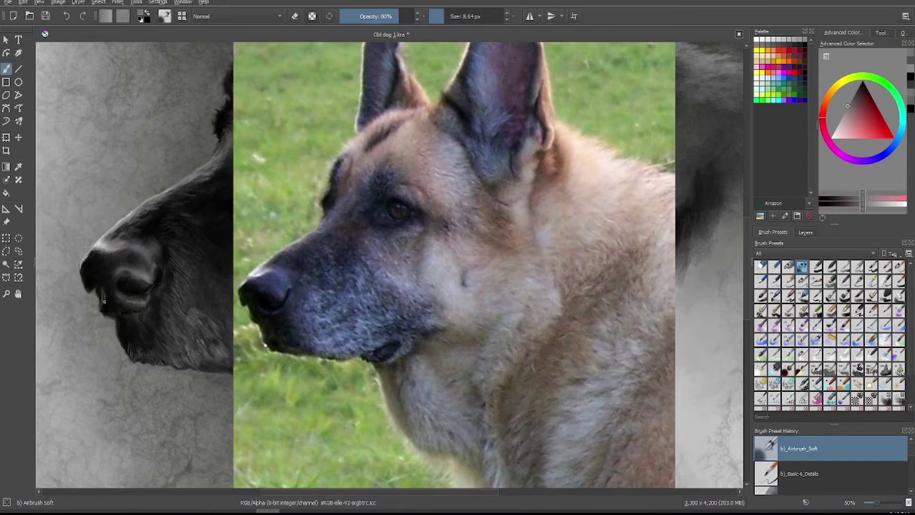
- Set the soft brush to Lighten blending, about 27 px and 67% opacity
{"action": "left_click", "coordinate": [840, 469]}
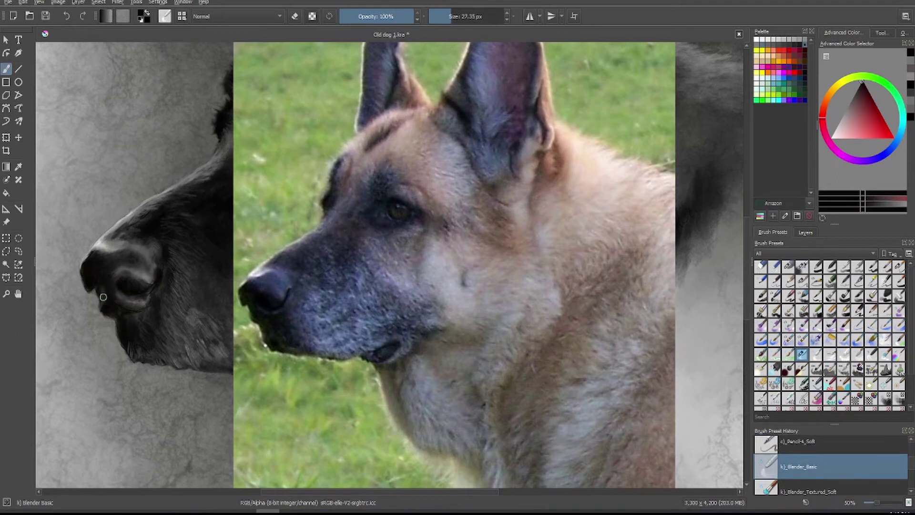
{"action": "left_click", "coordinate": [877, 440]}
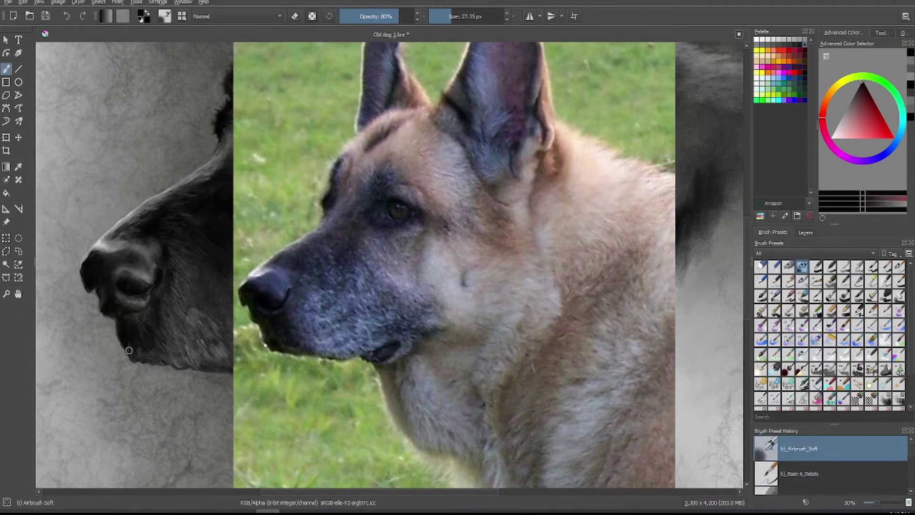
{"action": "key", "text": "bracketleft"}
{"action": "key", "text": "bracketleft"}
{"action": "key", "text": "bracketleft"}
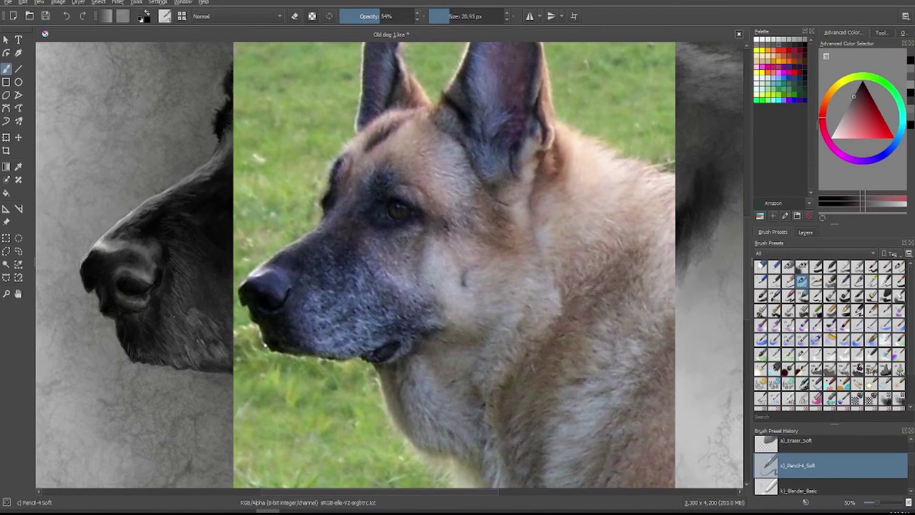
{"action": "key", "text": "o"}
{"action": "left_click", "coordinate": [236, 17]}
{"action": "left_click", "coordinate": [224, 96]}
{"action": "left_click", "coordinate": [206, 314], "text": "ctrl"}
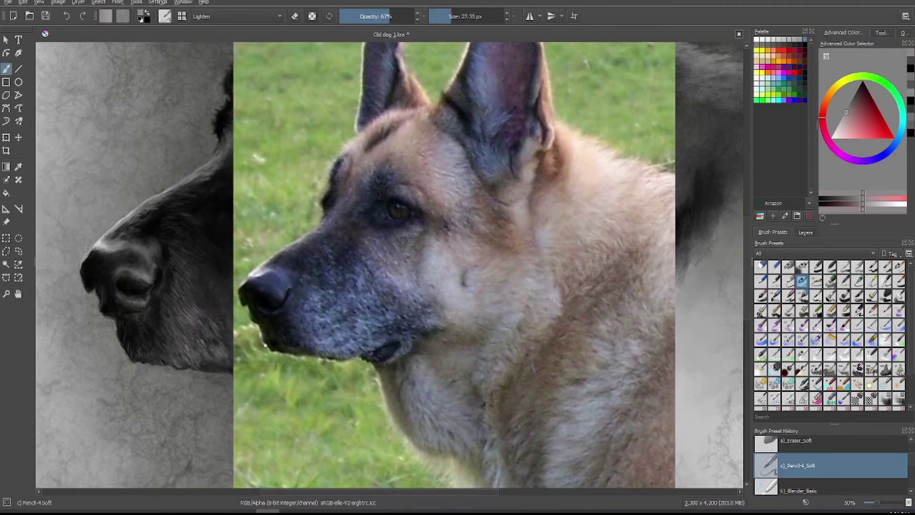
- Switch to white at about 50% opacity and a 22 px brush
{"action": "key", "text": "o"}
{"action": "left_click", "coordinate": [759, 40]}
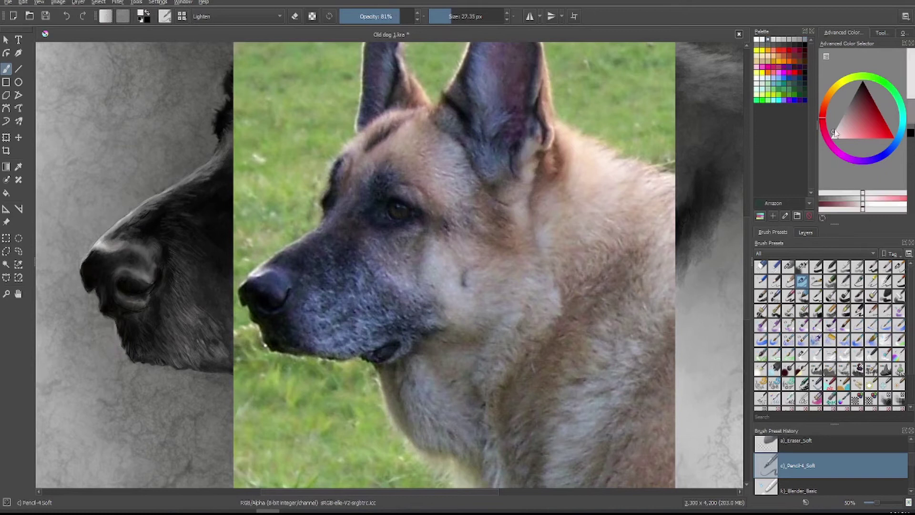
{"action": "key", "text": "alt+e"}
{"action": "key", "text": "Escape"}
{"action": "key", "text": "i"}
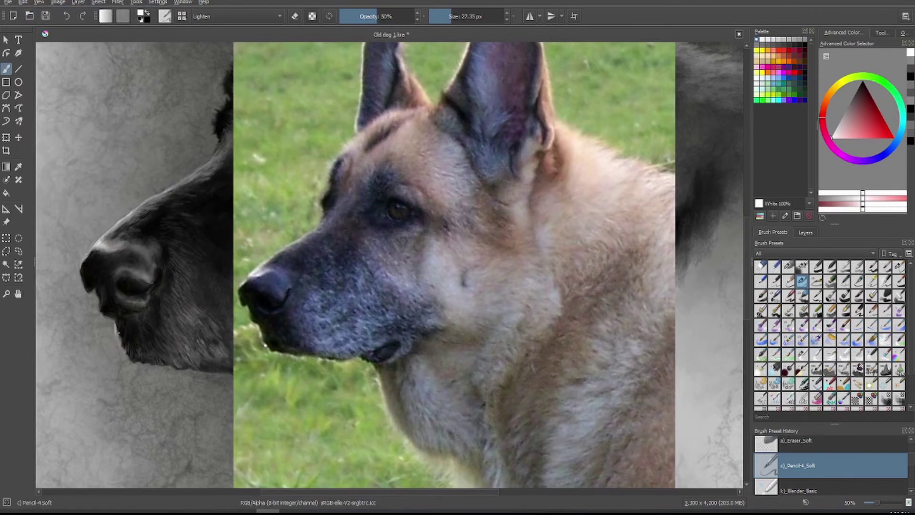
{"action": "key", "text": "i"}
{"action": "key", "text": "bracketright"}
{"action": "key", "text": "bracketright"}
{"action": "key", "text": "bracketright"}
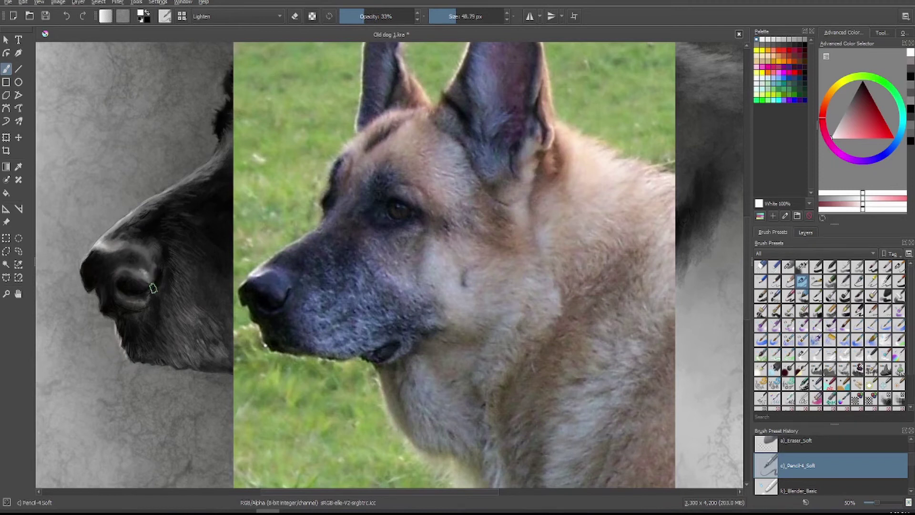
{"action": "key", "text": "bracketleft"}
{"action": "key", "text": "bracketleft"}
{"action": "key", "text": "bracketleft"}
{"action": "key", "text": "bracketleft"}
{"action": "key", "text": "bracketleft"}
{"action": "key", "text": "bracketleft"}
{"action": "key", "text": "bracketleft"}
{"action": "key", "text": "bracketleft"}
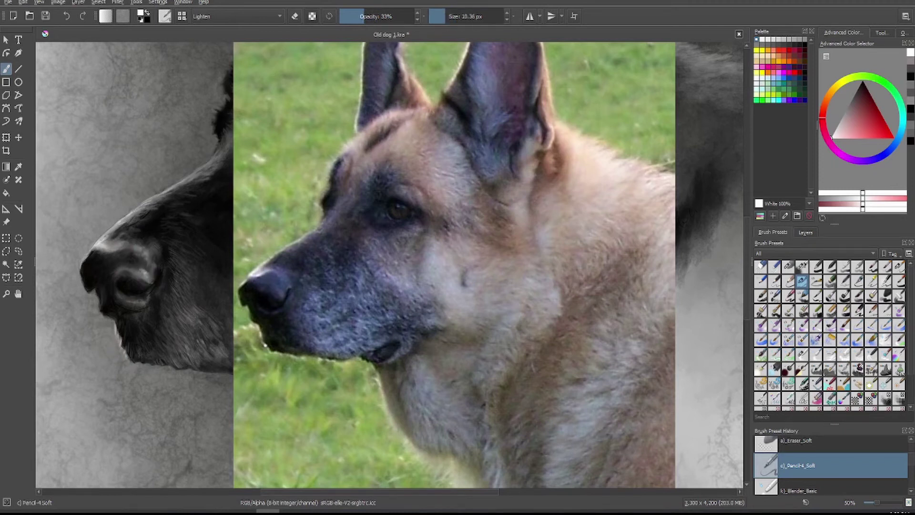
{"action": "key", "text": "bracketright"}
{"action": "key", "text": "bracketright"}
{"action": "key", "text": "bracketright"}
{"action": "key", "text": "bracketright"}
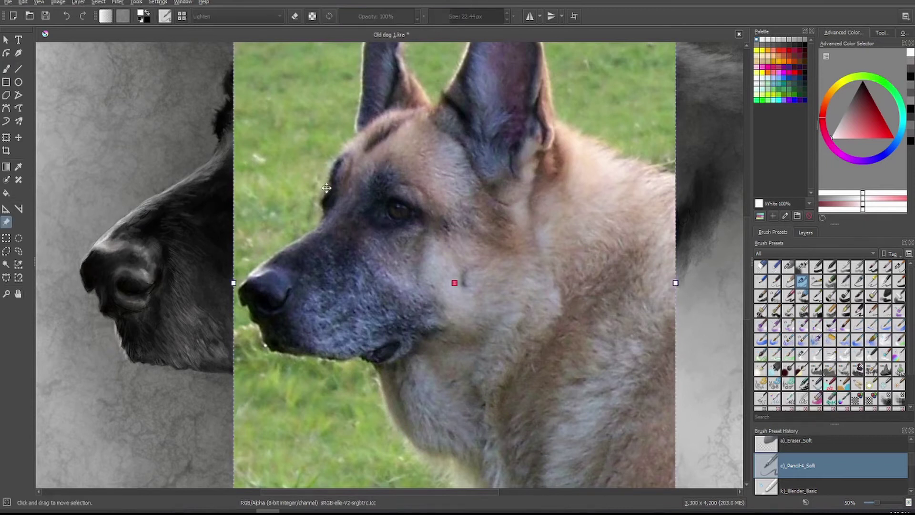
- Slide the reference photo right and enlarge the soft pencil to about 51 px
{"action": "left_click_drag", "start_coordinate": [330, 194], "coordinate": [373, 194]}
{"action": "key", "text": "slash"}
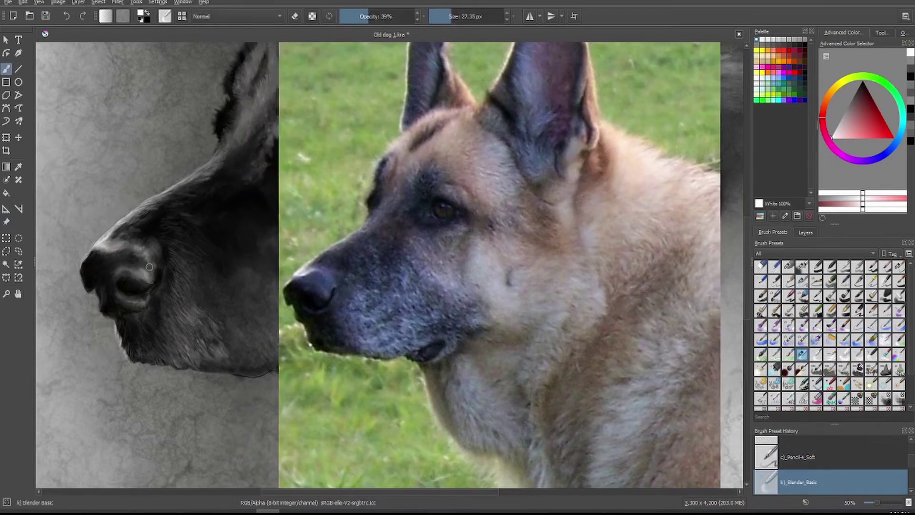
{"action": "key", "text": "slash"}
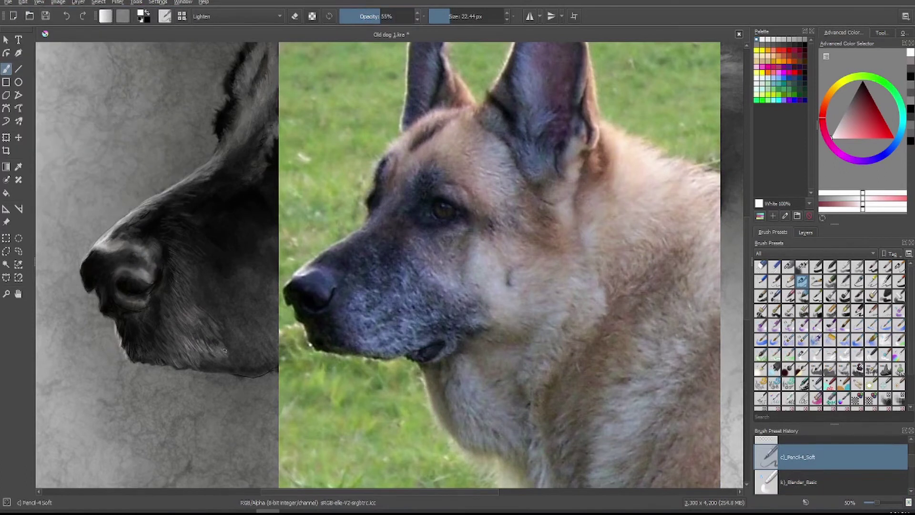
{"action": "key", "text": "bracketright"}
{"action": "key", "text": "bracketright"}
{"action": "key", "text": "bracketright"}
{"action": "key", "text": "bracketright"}
{"action": "key", "text": "bracketright"}
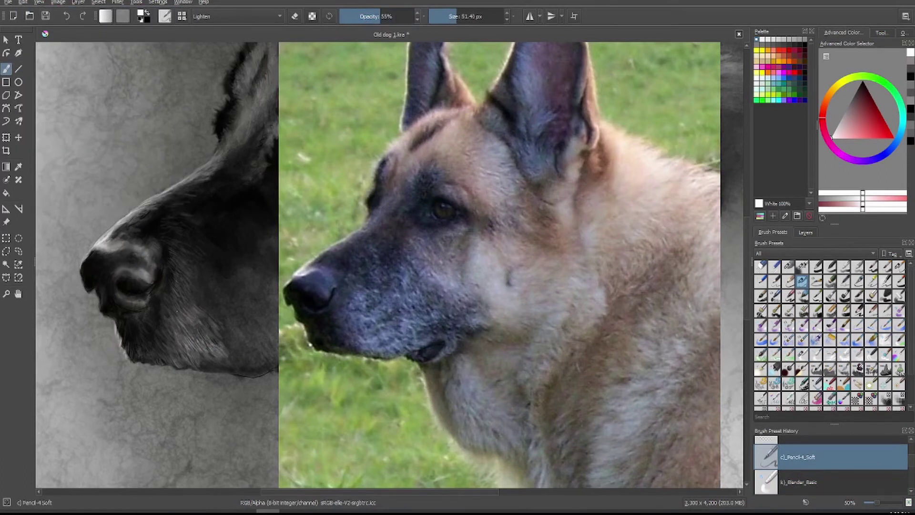
{"action": "key", "text": "slash"}
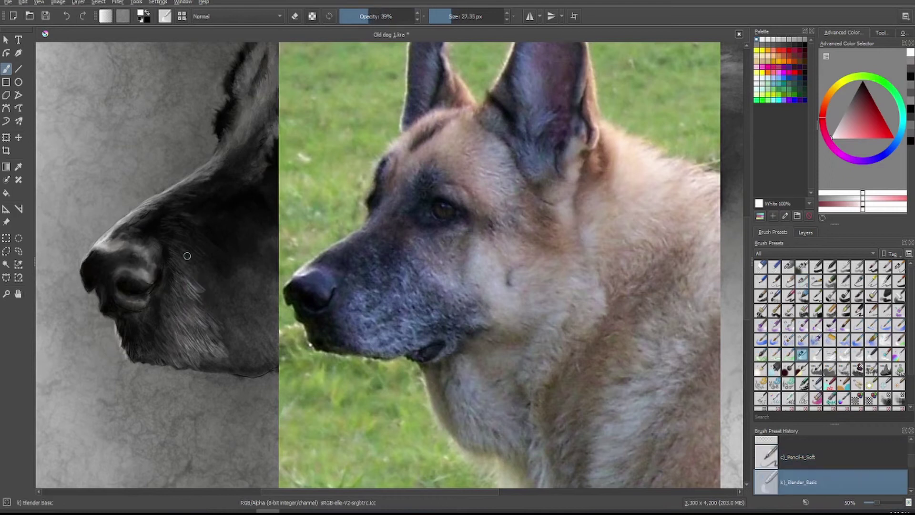
{"action": "key", "text": "o"}
{"action": "key", "text": "o"}
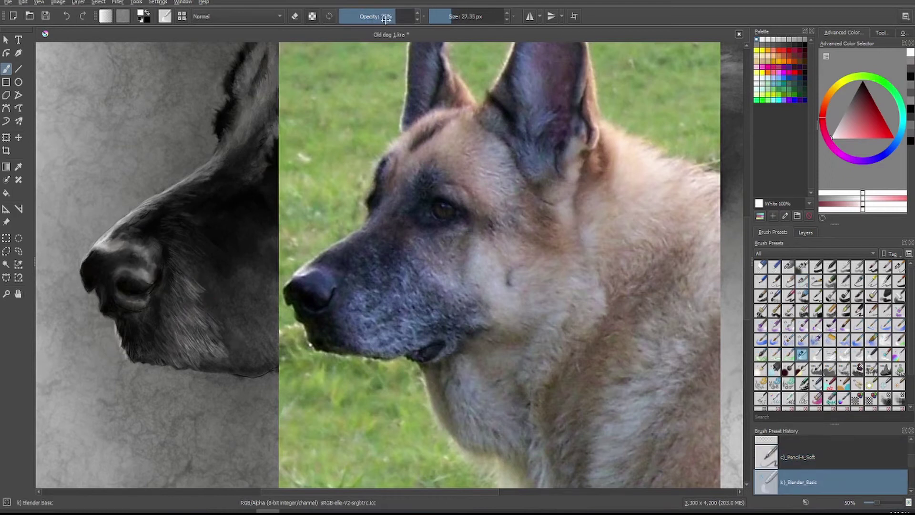
{"action": "key", "text": "slash"}
- Brush light fur onto the chin and muzzle, then set 41% opacity and sample cheek grey
{"action": "mouse_move", "coordinate": [216, 349]}
{"action": "left_mouse_down"}
{"action": "mouse_move", "coordinate": [215, 324]}
{"action": "mouse_move", "coordinate": [214, 360]}
{"action": "left_mouse_up"}
{"action": "mouse_move", "coordinate": [178, 237]}
{"action": "left_mouse_down"}
{"action": "mouse_move", "coordinate": [197, 242]}
{"action": "mouse_move", "coordinate": [206, 259]}
{"action": "mouse_move", "coordinate": [243, 195]}
{"action": "mouse_move", "coordinate": [217, 290]}
{"action": "left_mouse_up"}
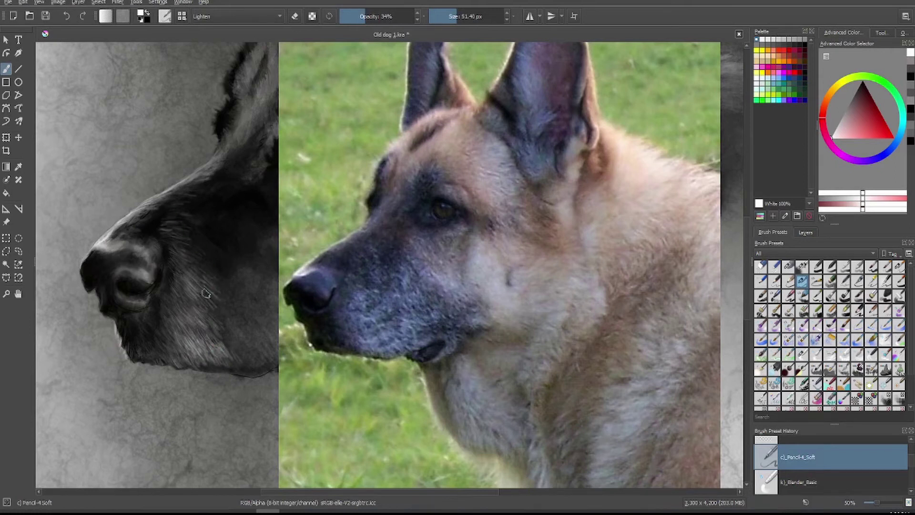
{"action": "key", "text": "bracketright"}
{"action": "key", "text": "bracketright"}
{"action": "key", "text": "bracketright"}
{"action": "key", "text": "bracketright"}
{"action": "key", "text": "bracketright"}
{"action": "mouse_move", "coordinate": [210, 239]}
{"action": "left_mouse_down"}
{"action": "mouse_move", "coordinate": [237, 307]}
{"action": "mouse_move", "coordinate": [233, 329]}
{"action": "mouse_move", "coordinate": [248, 305]}
{"action": "mouse_move", "coordinate": [253, 334]}
{"action": "mouse_move", "coordinate": [238, 362]}
{"action": "mouse_move", "coordinate": [234, 356]}
{"action": "mouse_move", "coordinate": [205, 368]}
{"action": "mouse_move", "coordinate": [265, 290]}
{"action": "mouse_move", "coordinate": [251, 365]}
{"action": "left_mouse_up"}
{"action": "key", "text": "e"}
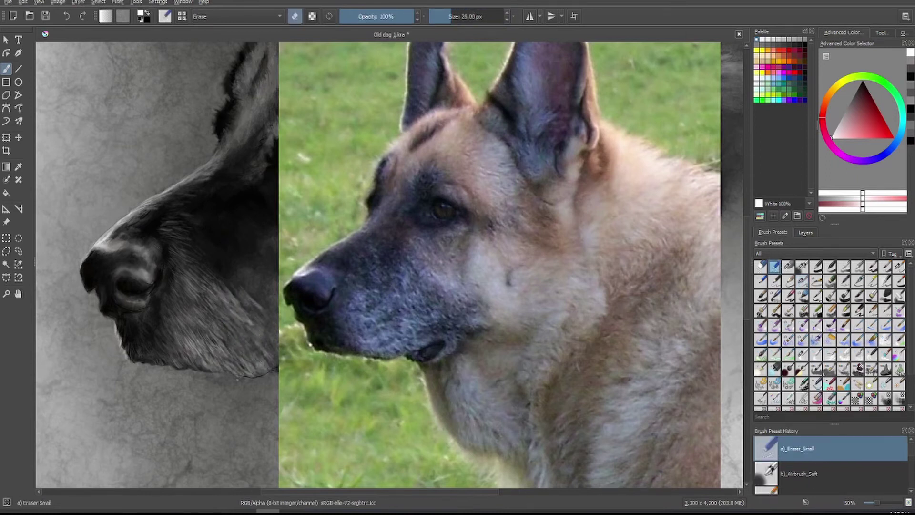
{"action": "key", "text": "e"}
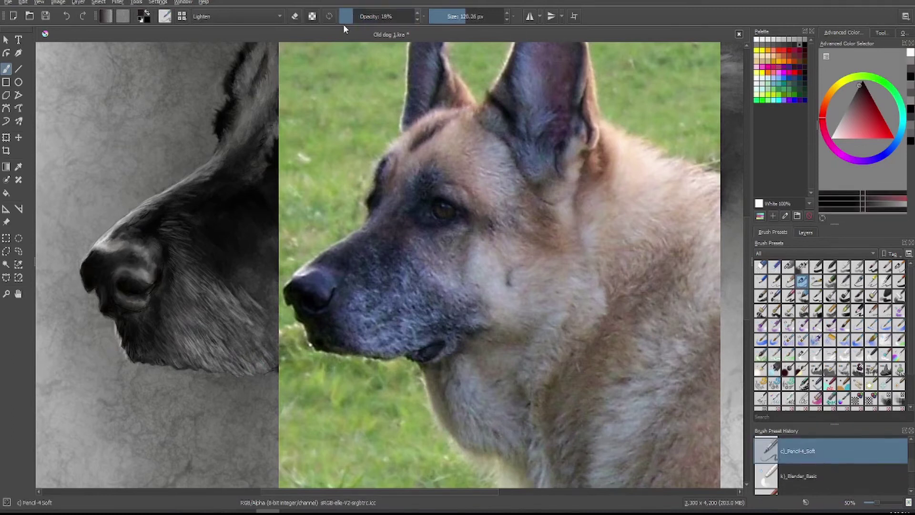
{"action": "left_click", "coordinate": [370, 19]}
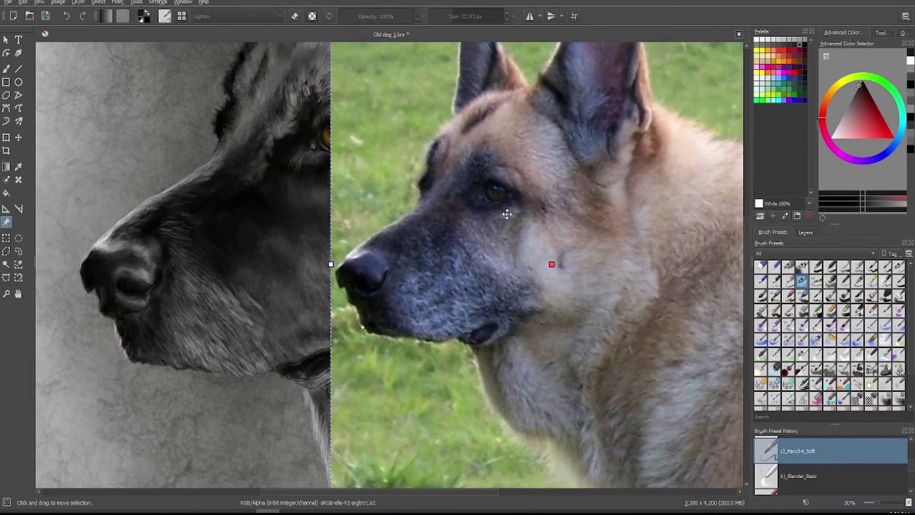
{"action": "left_click", "coordinate": [551, 262], "text": "ctrl"}
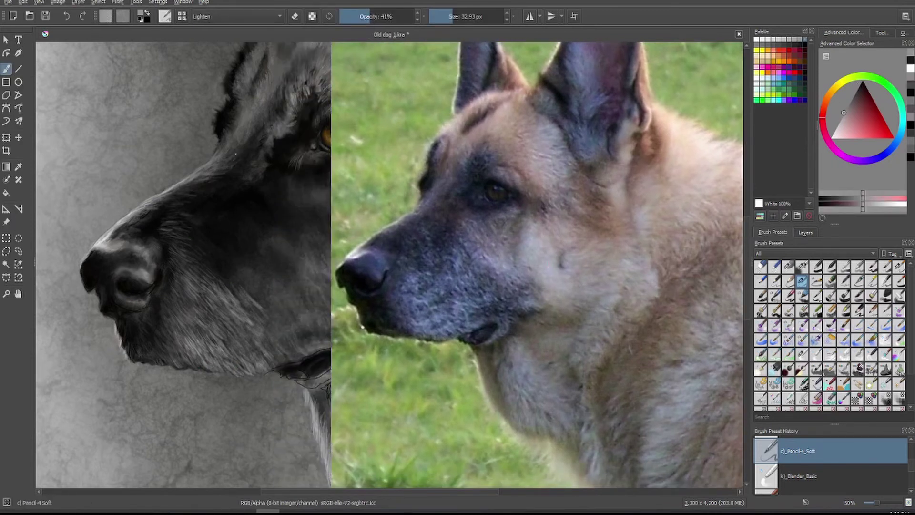
- Paint faint light strokes on the head, then set black at 61% opacity, about 26 px
{"action": "left_click_drag", "start_coordinate": [228, 152], "coordinate": [237, 158]}
{"action": "left_click_drag", "start_coordinate": [216, 206], "coordinate": [286, 207]}
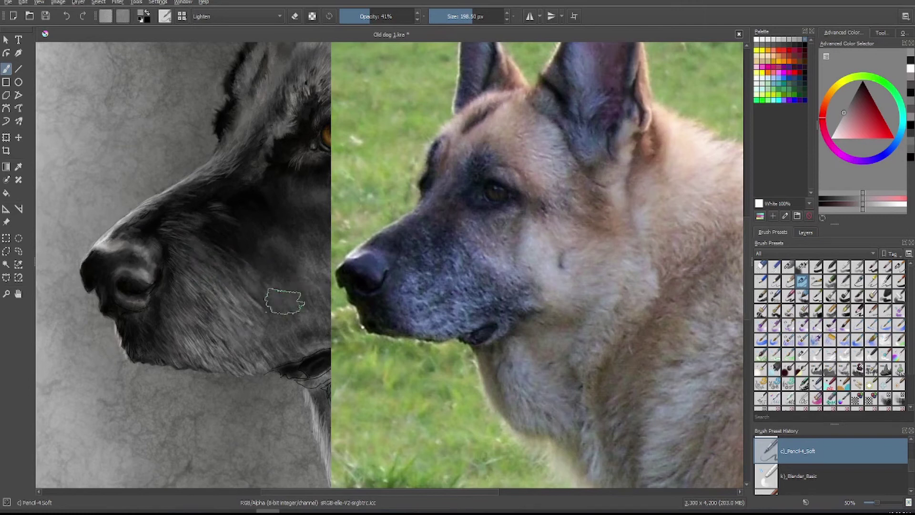
{"action": "key", "text": "bracketleft"}
{"action": "key", "text": "bracketleft"}
{"action": "key", "text": "bracketleft"}
{"action": "key", "text": "bracketleft"}
{"action": "key", "text": "bracketleft"}
{"action": "key", "text": "bracketleft"}
{"action": "key", "text": "bracketleft"}
{"action": "key", "text": "bracketleft"}
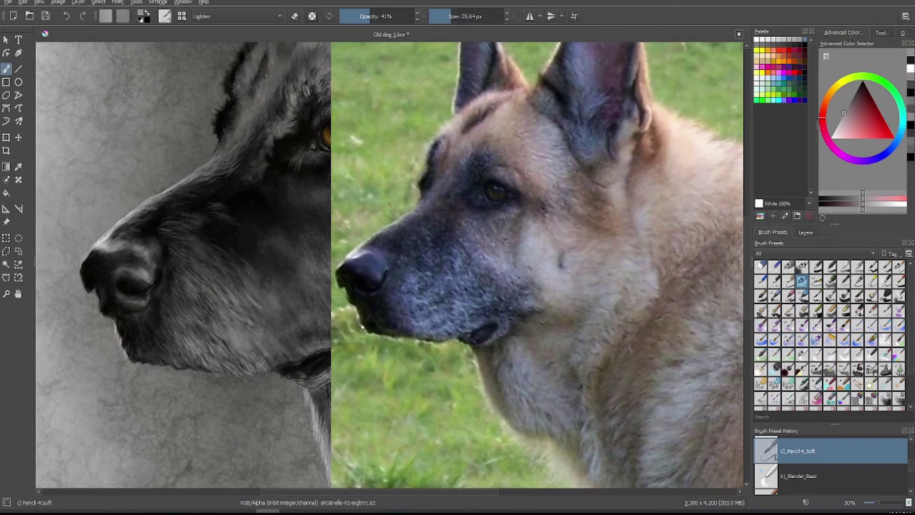
{"action": "left_click", "coordinate": [863, 80]}
{"action": "key", "text": "o"}
{"action": "key", "text": "o"}
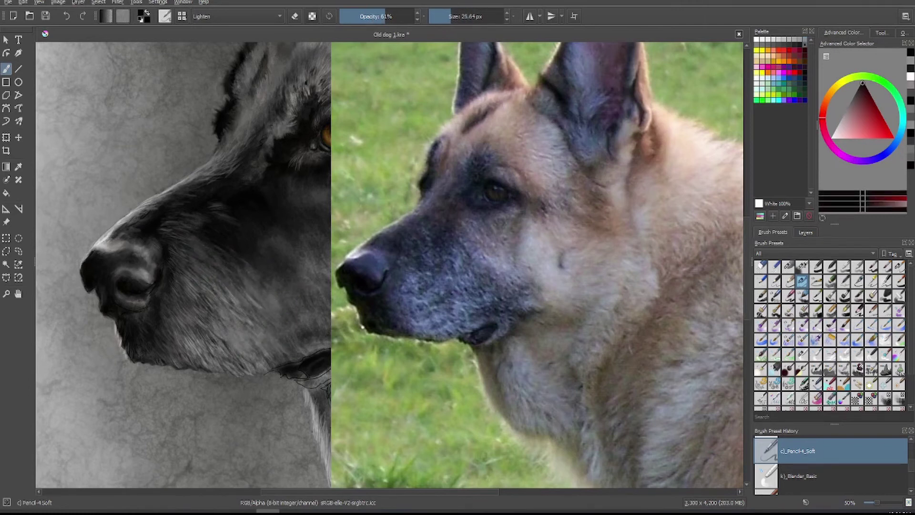
- Toggle the blend mode to Normal and back to Lighten, then pick a mid grey
{"action": "left_click", "coordinate": [377, 16]}
{"action": "left_click", "coordinate": [236, 16]}
{"action": "left_click", "coordinate": [205, 32]}
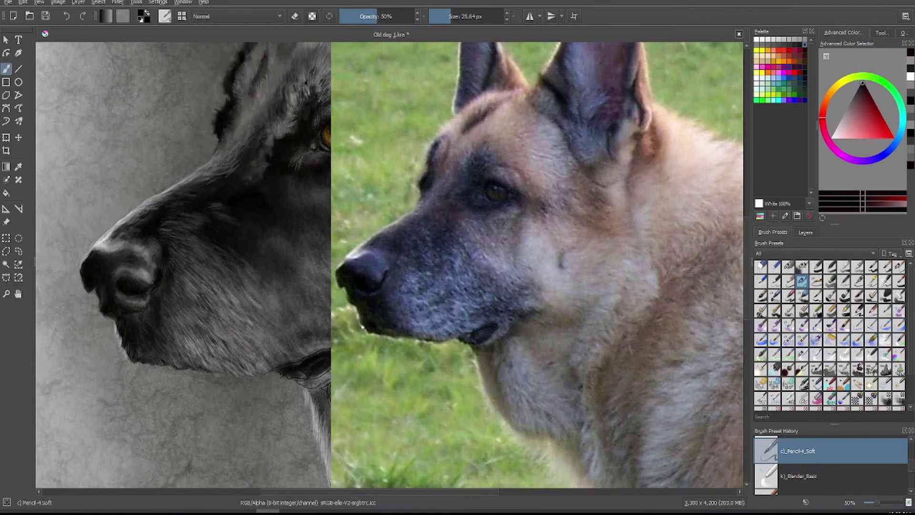
{"action": "left_click", "coordinate": [236, 16]}
{"action": "left_click", "coordinate": [210, 124]}
{"action": "left_click", "coordinate": [255, 261], "text": "ctrl"}
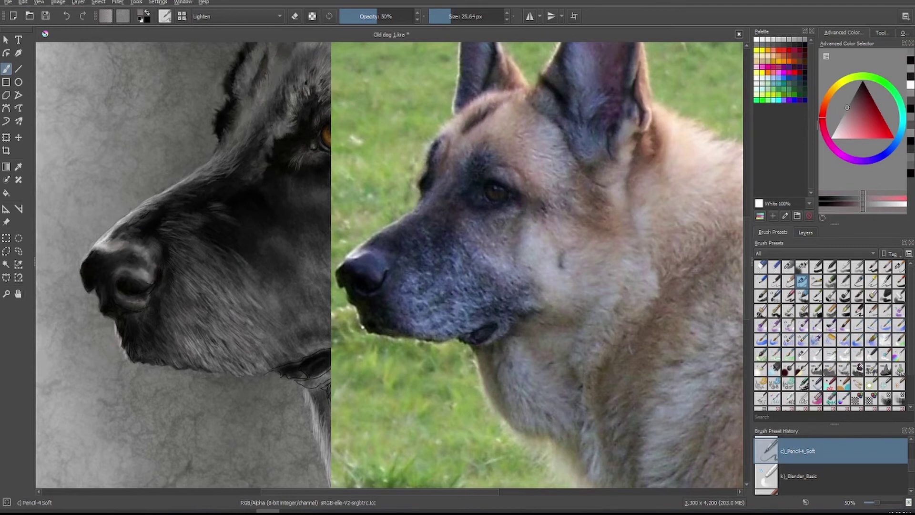
- Settle on a lighter grey at 41% opacity with a brush of about 31 px
{"action": "mouse_move", "coordinate": [257, 262]}
{"action": "left_mouse_down", "text": "shift"}
{"action": "mouse_move", "coordinate": [294, 291]}
{"action": "mouse_move", "coordinate": [274, 276]}
{"action": "mouse_move", "coordinate": [255, 282]}
{"action": "left_mouse_up", "text": "shift"}
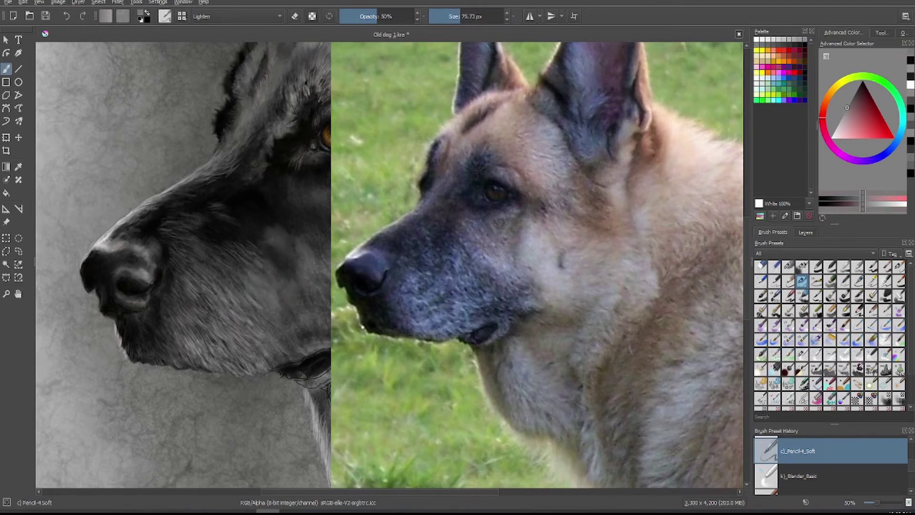
{"action": "key", "text": "o"}
{"action": "key", "text": "o"}
{"action": "key", "text": "o"}
{"action": "key", "text": "l"}
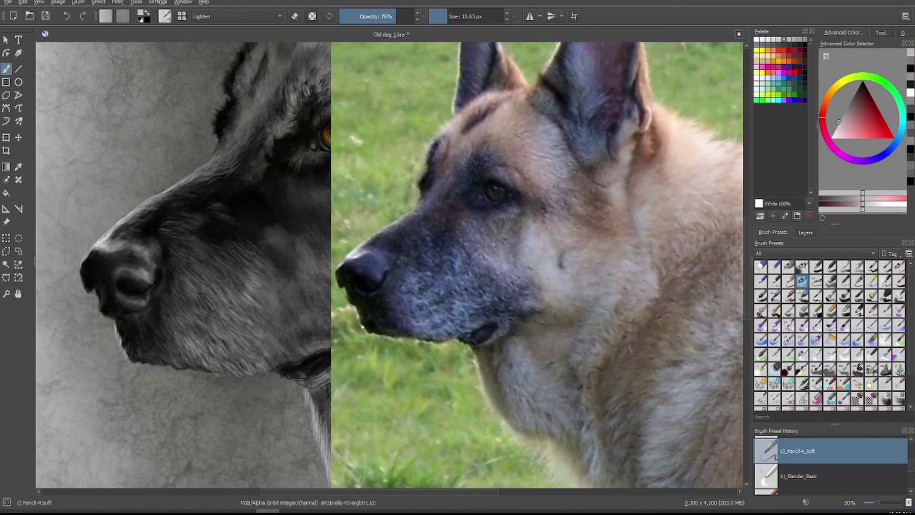
{"action": "key", "text": "i"}
{"action": "key", "text": "i"}
{"action": "key", "text": "["}
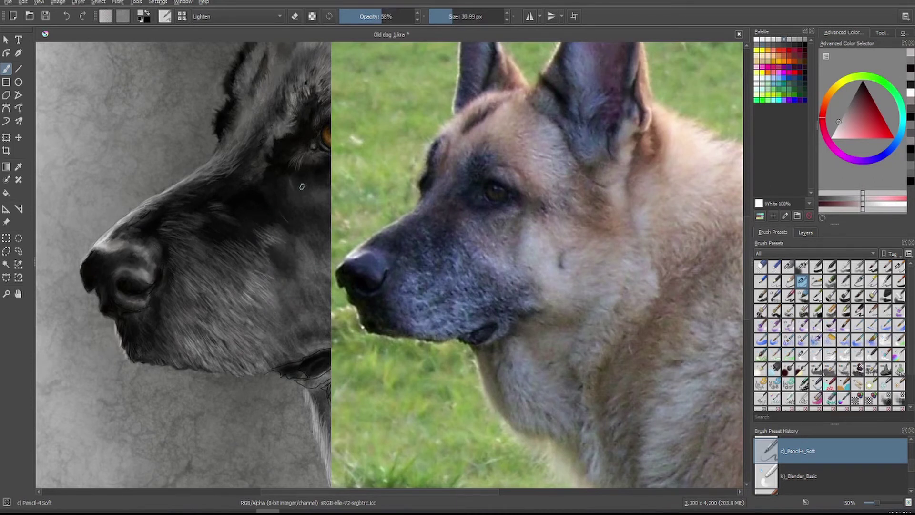
{"action": "key", "text": "i"}
{"action": "key", "text": "i"}
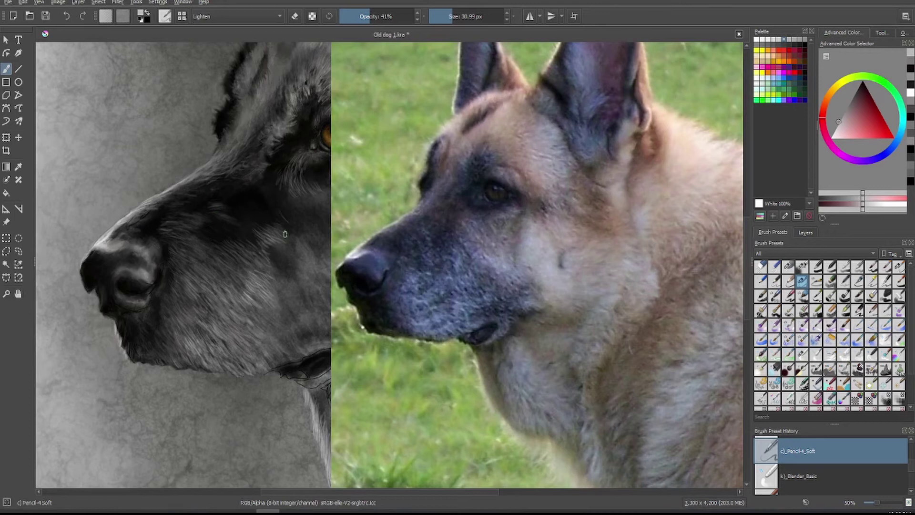
{"action": "scroll", "coordinate": [809, 365], "scroll_direction": "down", "scroll_amount": 1}
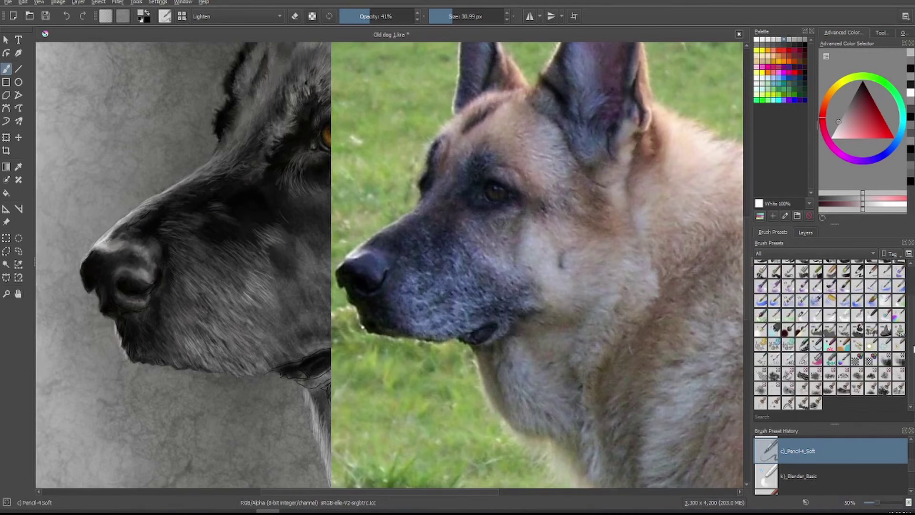
- Paint faint Texture_Hair strokes on the muzzle at about 29% opacity, undoing one
{"action": "left_click", "coordinate": [802, 374]}
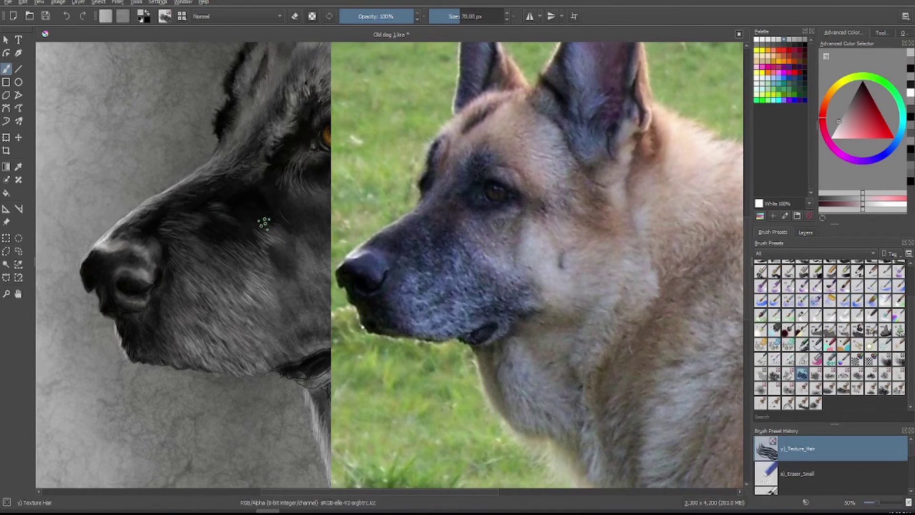
{"action": "left_click_drag", "start_coordinate": [226, 228], "coordinate": [236, 233]}
{"action": "left_click", "coordinate": [23, 2]}
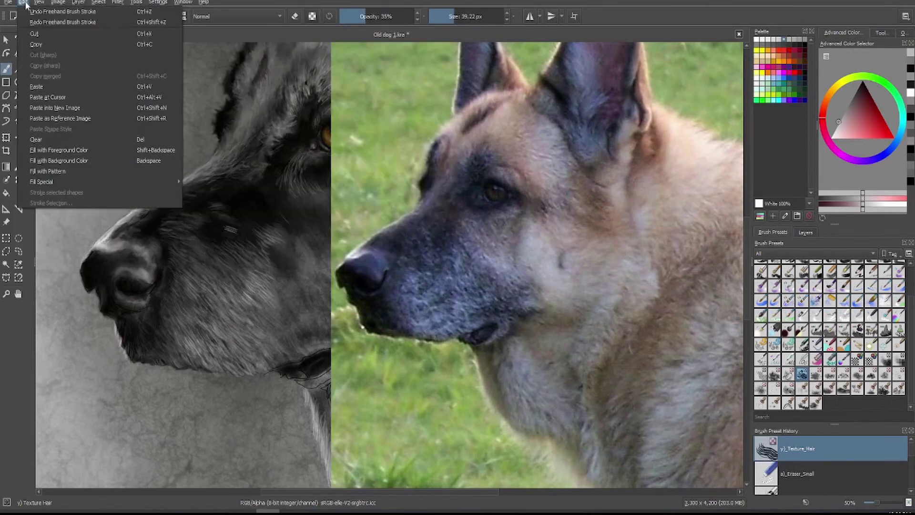
{"action": "left_click", "coordinate": [48, 11]}
{"action": "key", "text": "i"}
{"action": "left_click", "coordinate": [208, 219], "text": "ctrl"}
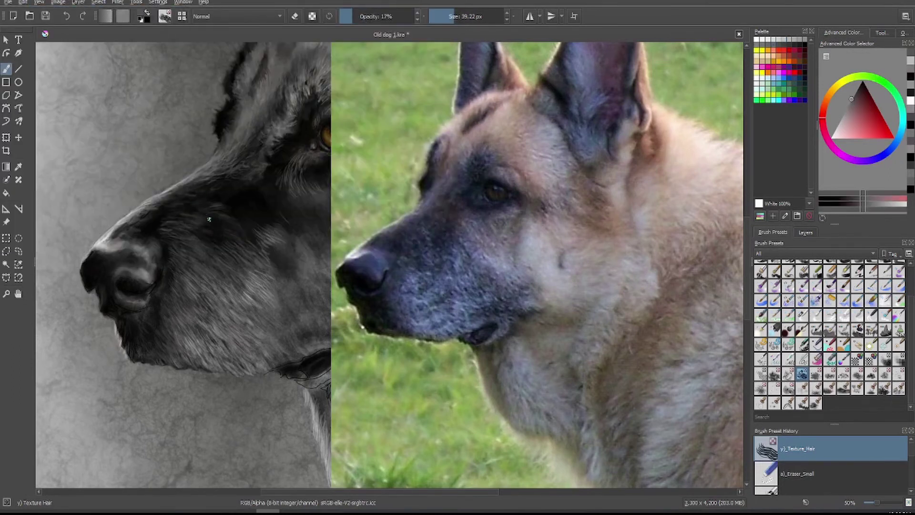
{"action": "left_click_drag", "start_coordinate": [209, 237], "coordinate": [235, 219]}
{"action": "left_click_drag", "start_coordinate": [211, 176], "coordinate": [235, 190]}
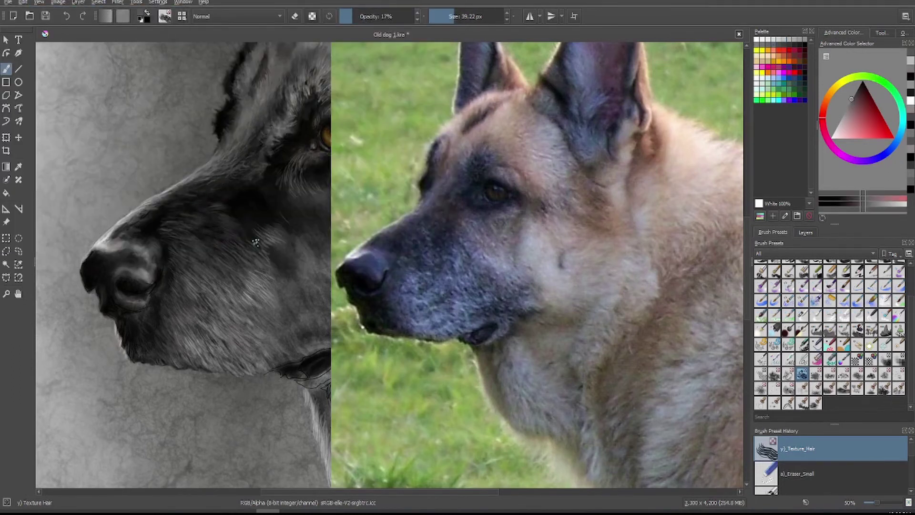
{"action": "key", "text": "o"}
{"action": "key", "text": "o"}
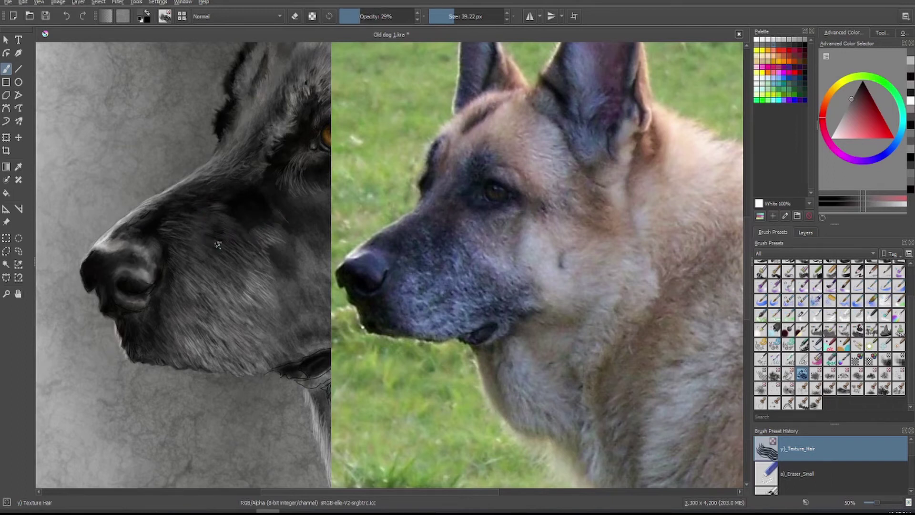
{"action": "left_click_drag", "start_coordinate": [255, 219], "coordinate": [309, 344]}
{"action": "left_click_drag", "start_coordinate": [291, 216], "coordinate": [265, 236]}
- Set the hair brush to Lighten blending at about 83 px, briefly trying Blender_Knife_Edge
{"action": "left_click", "coordinate": [246, 50]}
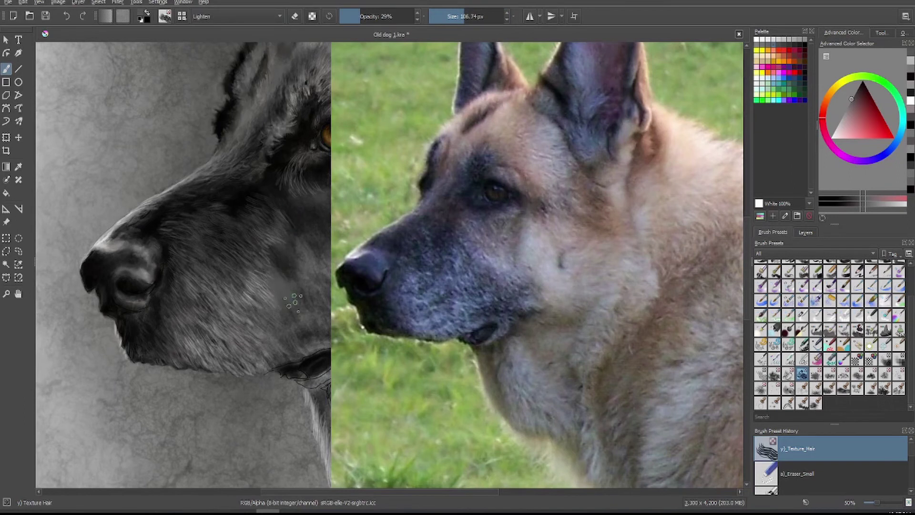
{"action": "left_click", "coordinate": [276, 290], "text": "ctrl"}
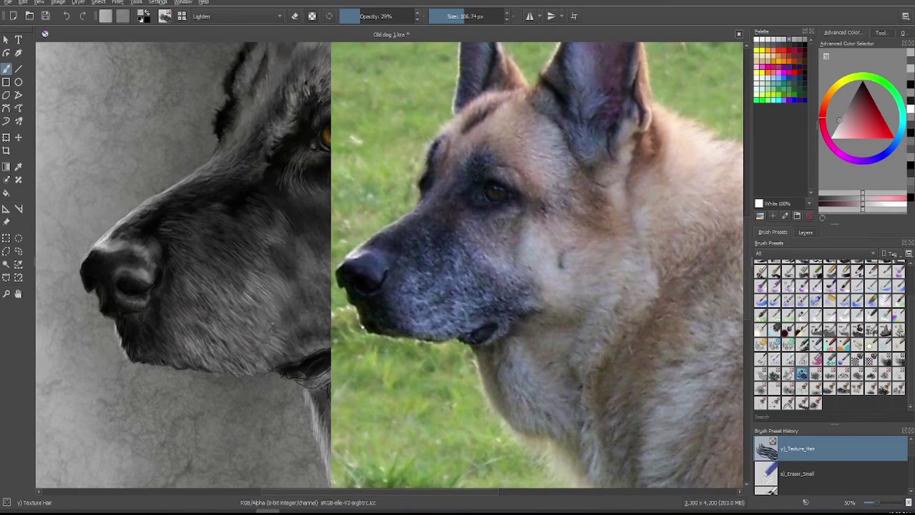
{"action": "key", "text": "bracketleft"}
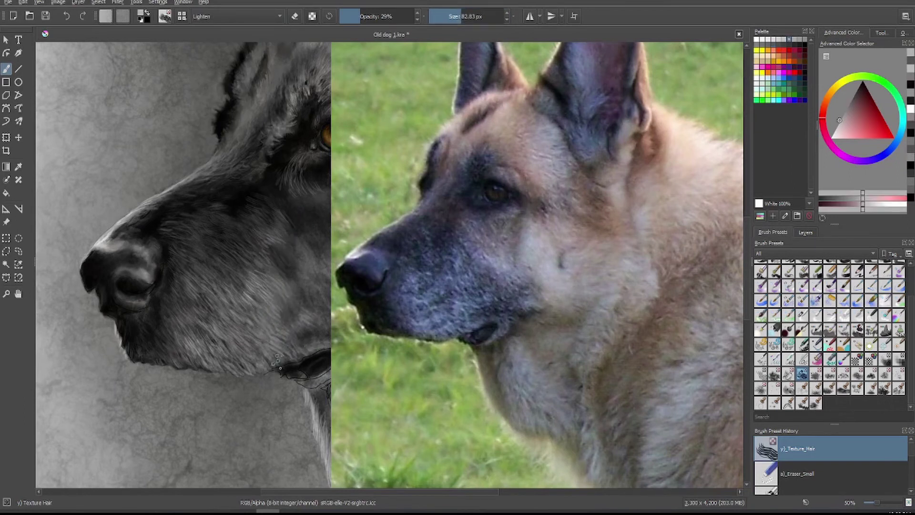
{"action": "left_click", "coordinate": [829, 315]}
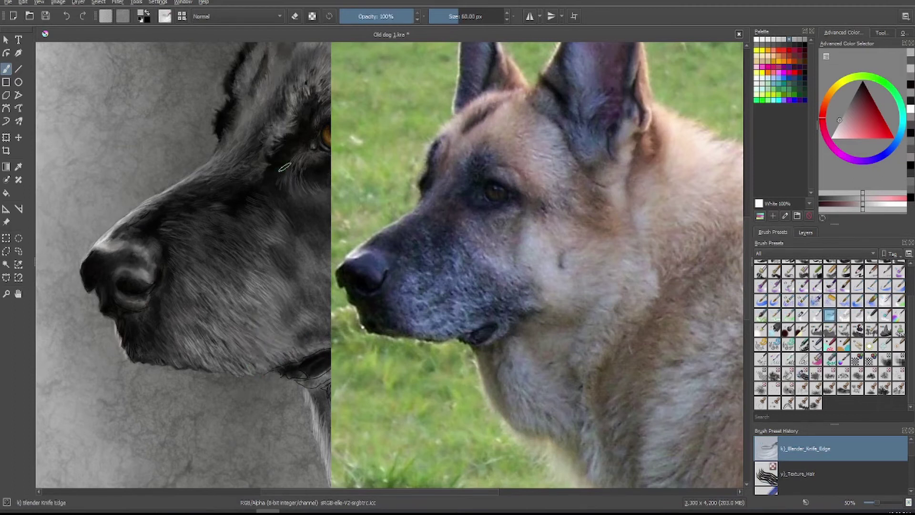
{"action": "left_click", "coordinate": [846, 477]}
- Pick a darker grey at about 41 px, then slide the reference photo right
{"action": "left_click", "coordinate": [848, 108]}
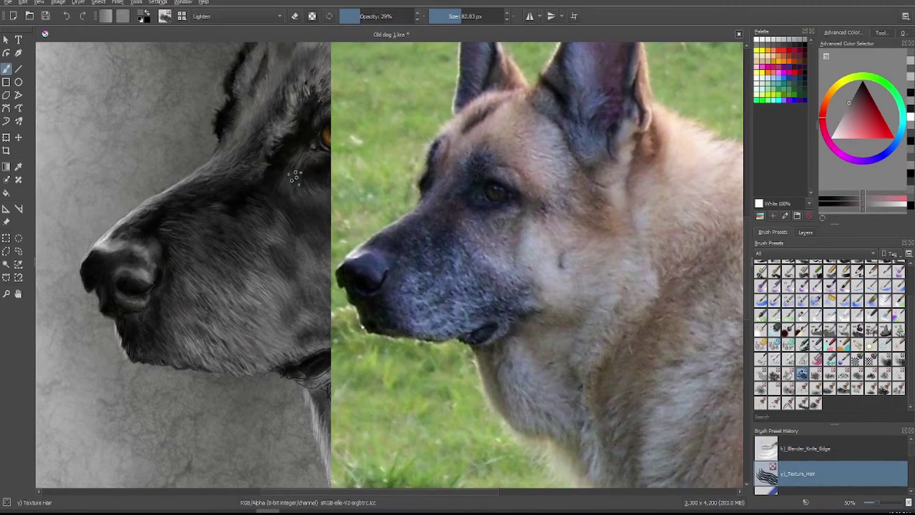
{"action": "left_click_drag", "start_coordinate": [298, 175], "coordinate": [274, 190]}
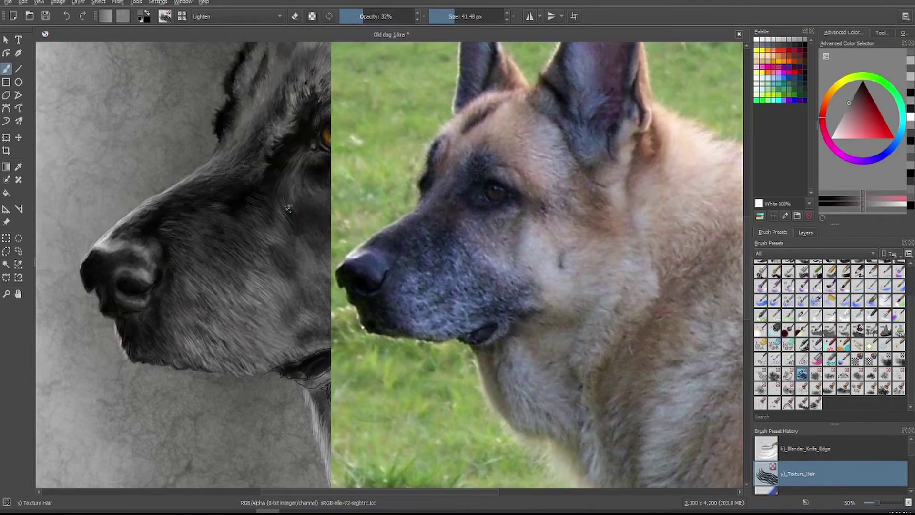
{"action": "left_click", "coordinate": [842, 444]}
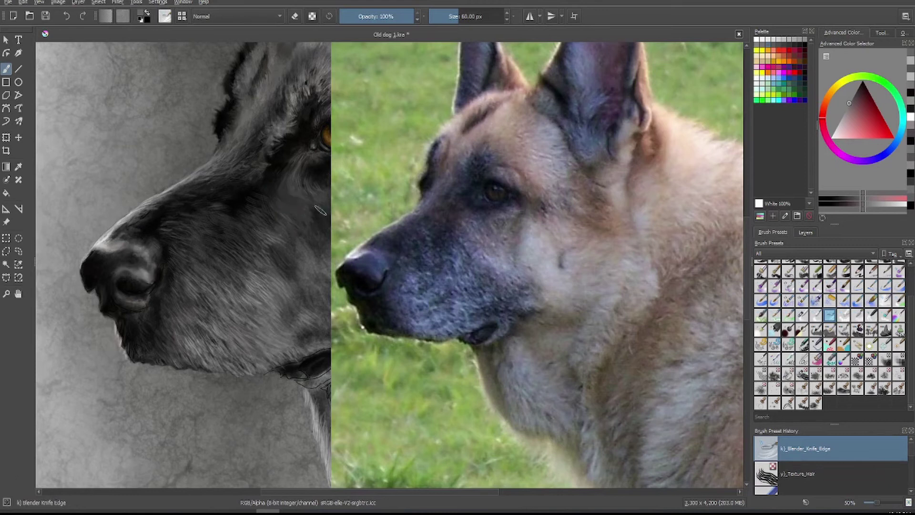
{"action": "key", "text": "t"}
{"action": "left_click_drag", "start_coordinate": [456, 181], "coordinate": [517, 171]}
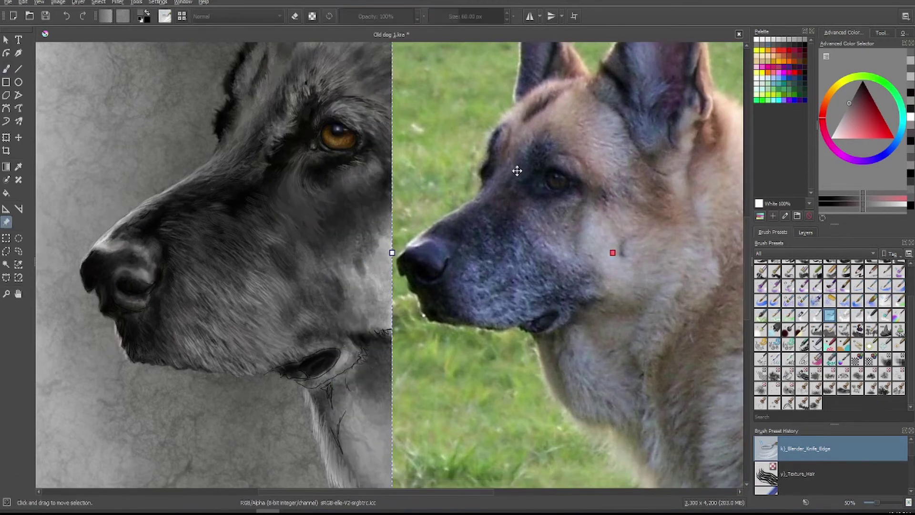
- Lighten the fur near the mouth and on the cheek with Pencil-4_Soft in a lighter grey at 35% opacity
{"action": "key", "text": "/"}
{"action": "left_click", "coordinate": [7, 68]}
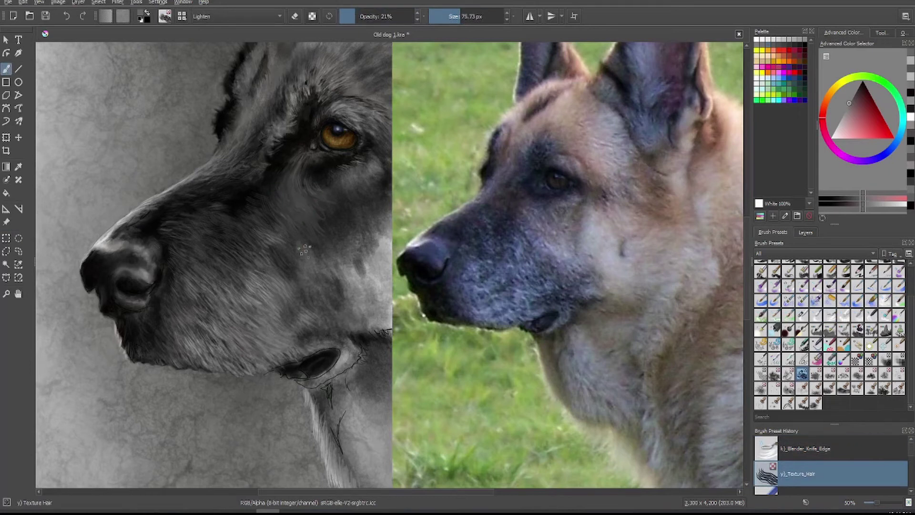
{"action": "left_click", "coordinate": [363, 17]}
{"action": "left_click", "coordinate": [365, 18]}
{"action": "key", "text": "bracketleft"}
{"action": "left_click", "coordinate": [848, 466]}
{"action": "left_click", "coordinate": [870, 483]}
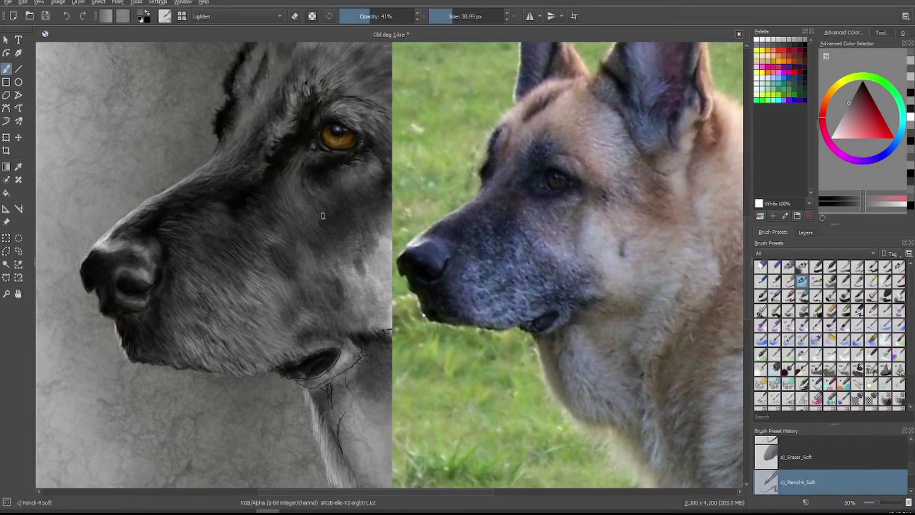
{"action": "left_click", "coordinate": [293, 234], "text": "ctrl"}
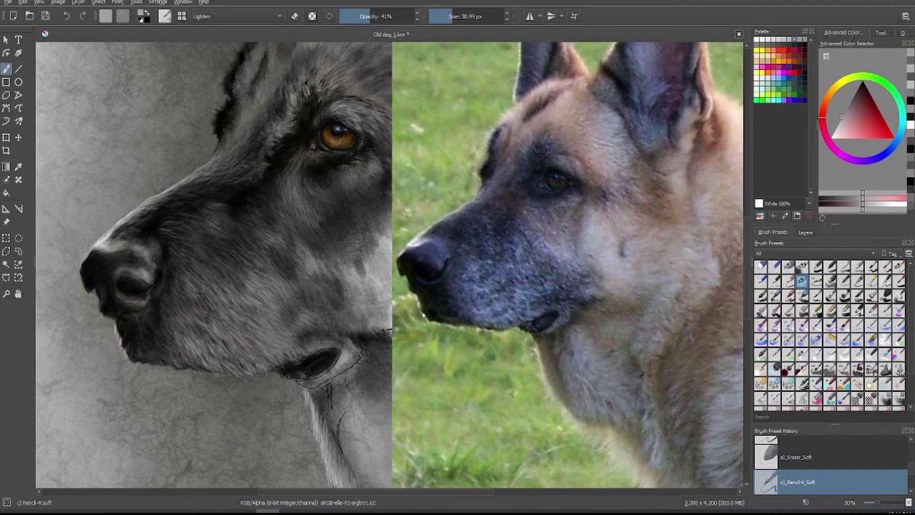
{"action": "left_click_drag", "start_coordinate": [275, 297], "coordinate": [306, 324]}
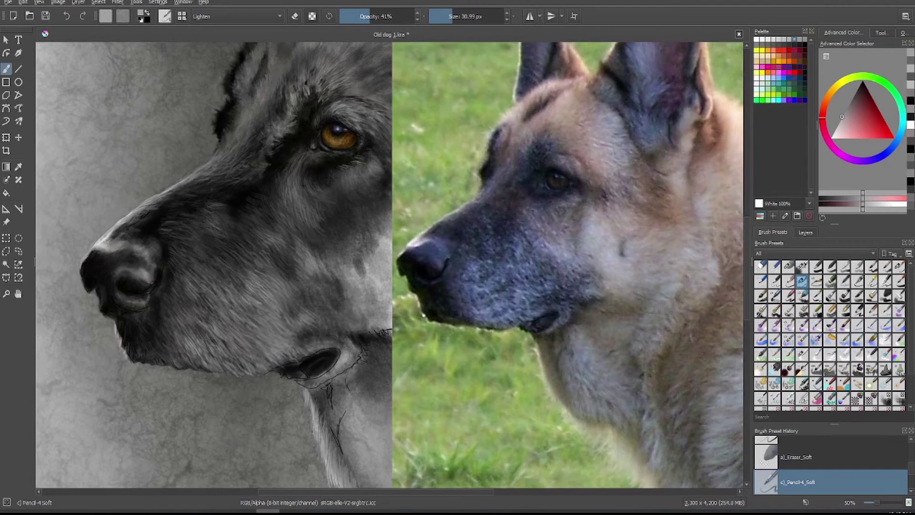
{"action": "mouse_move", "coordinate": [290, 232]}
{"action": "left_mouse_down"}
{"action": "mouse_move", "coordinate": [315, 248]}
{"action": "mouse_move", "coordinate": [323, 233]}
{"action": "mouse_move", "coordinate": [307, 241]}
{"action": "mouse_move", "coordinate": [297, 269]}
{"action": "mouse_move", "coordinate": [327, 281]}
{"action": "mouse_move", "coordinate": [367, 331]}
{"action": "left_mouse_up"}
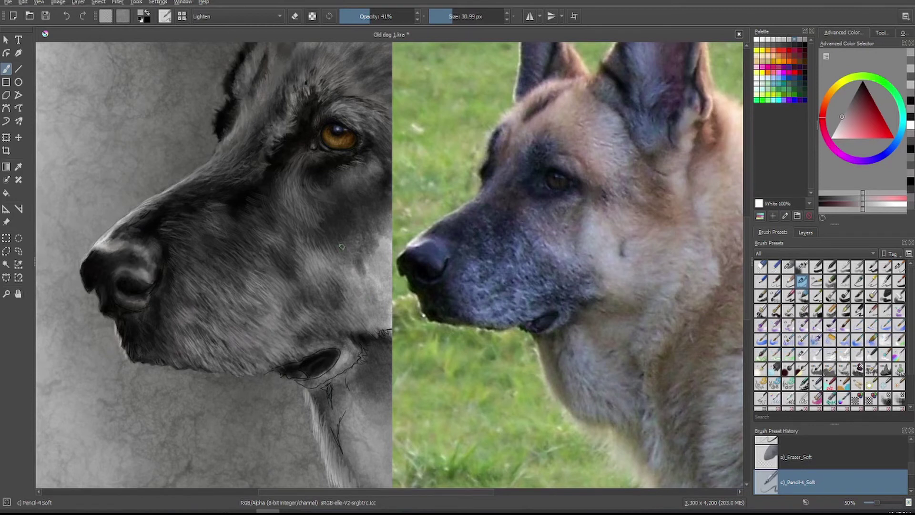
- Sample darker and lighter greys from the muzzle, switching between Texture_Hair and Blender_Knife_Edge
{"action": "key", "text": "y"}
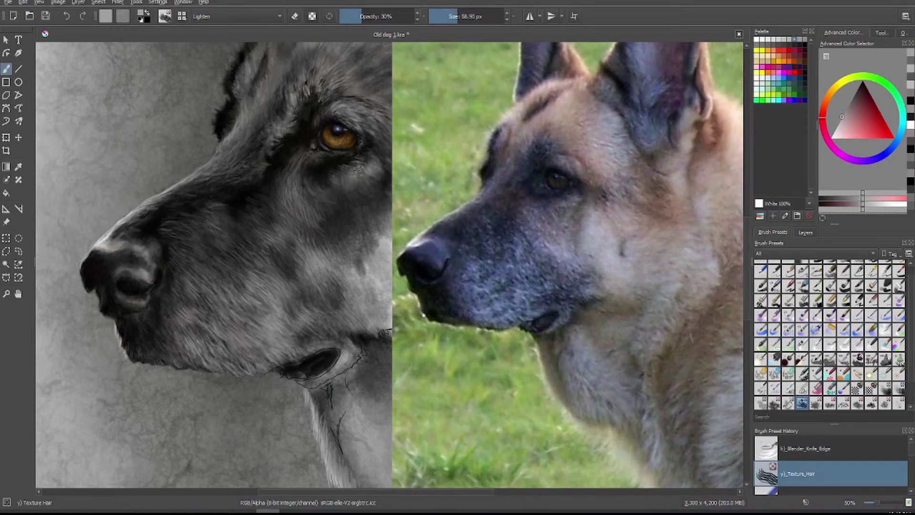
{"action": "left_click", "coordinate": [329, 203], "text": "ctrl"}
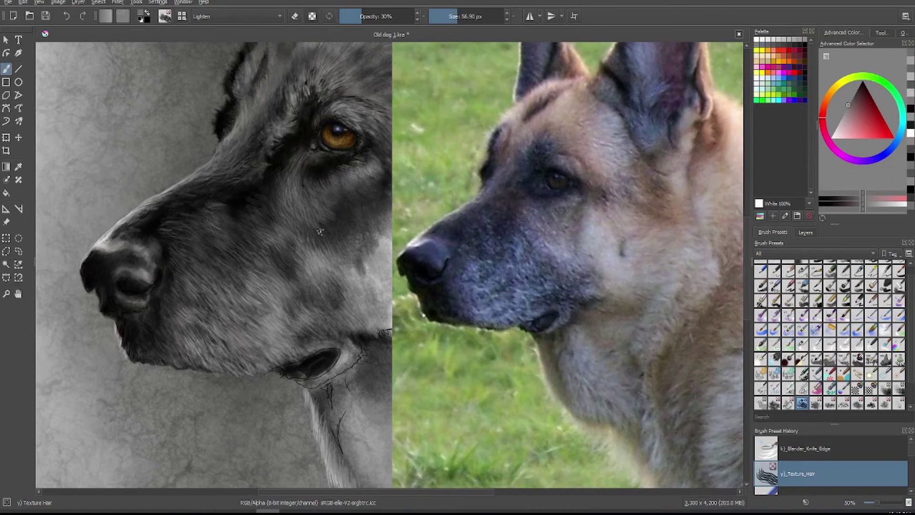
{"action": "key", "text": "k"}
{"action": "key", "text": "/"}
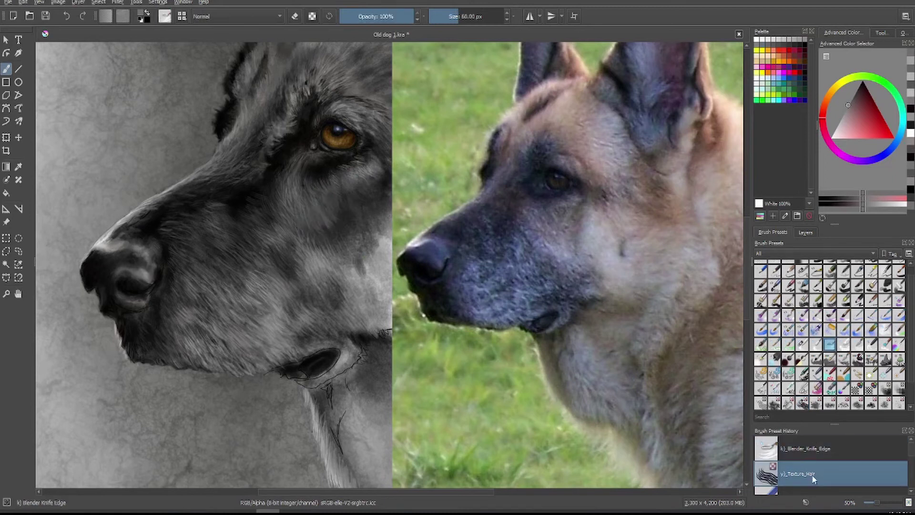
{"action": "left_click", "coordinate": [328, 214], "text": "ctrl"}
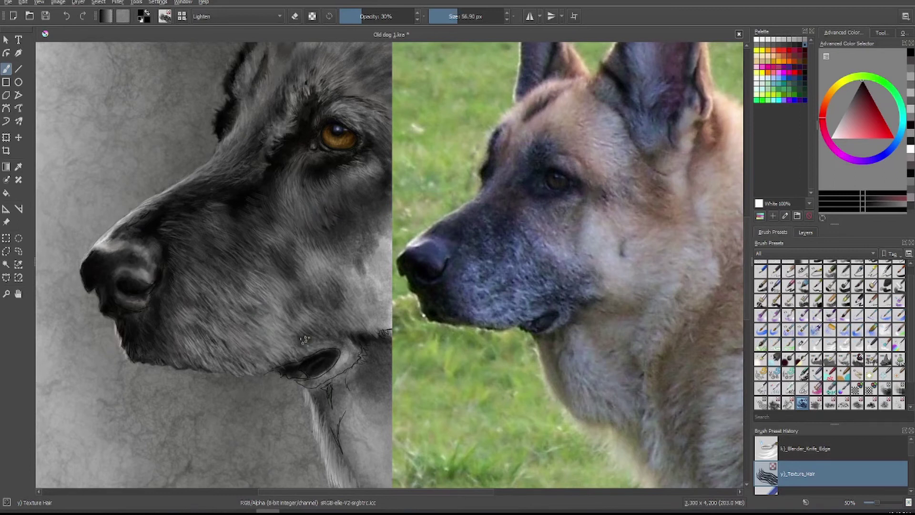
{"action": "left_click", "coordinate": [210, 204], "text": "ctrl"}
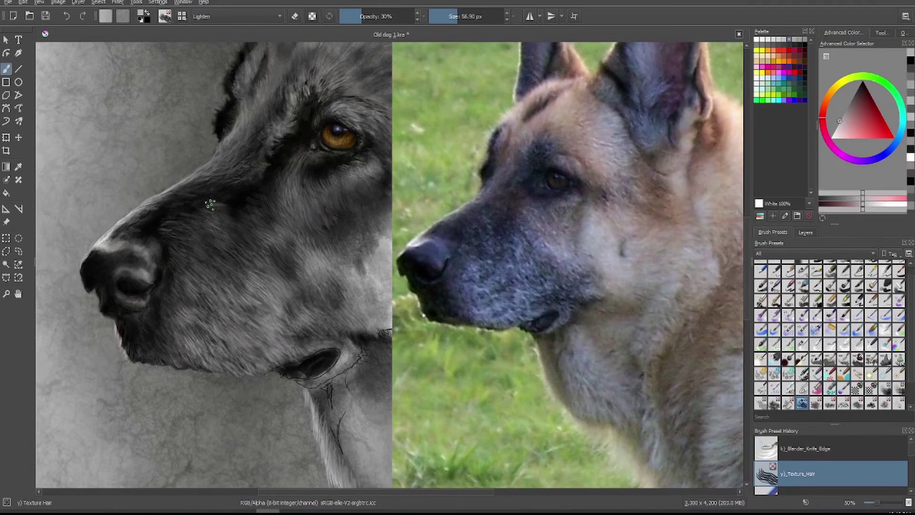
{"action": "key", "text": "/"}
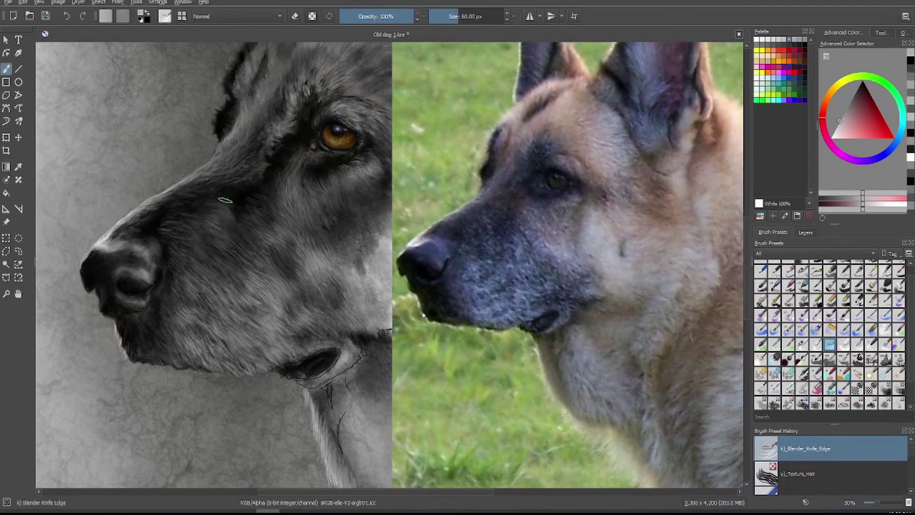
{"action": "scroll", "coordinate": [830, 461], "scroll_direction": "down", "scroll_amount": 3}
- Load Airbrush_Soft with a near-white colour at 42% opacity and about 27 px
{"action": "left_click", "coordinate": [831, 461]}
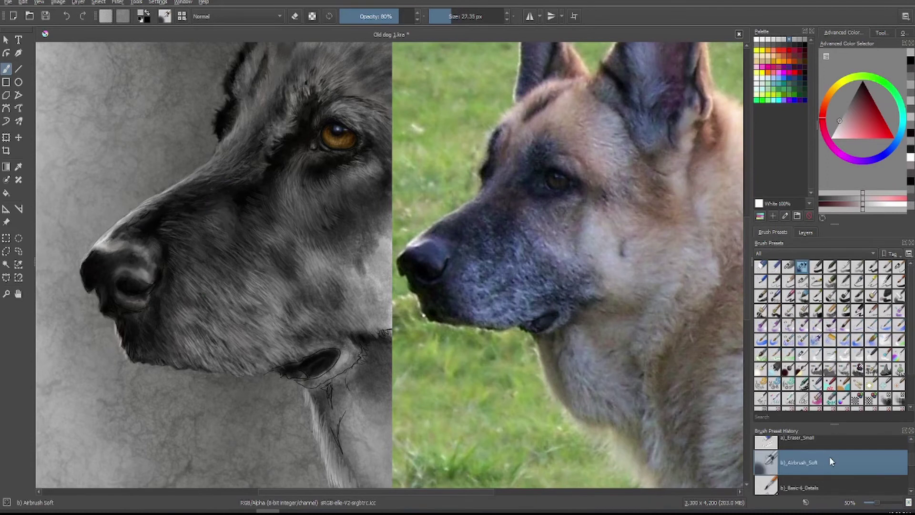
{"action": "key", "text": "x"}
{"action": "key", "text": "bracketleft"}
{"action": "key", "text": "bracketleft"}
{"action": "key", "text": "bracketleft"}
{"action": "key", "text": "bracketleft"}
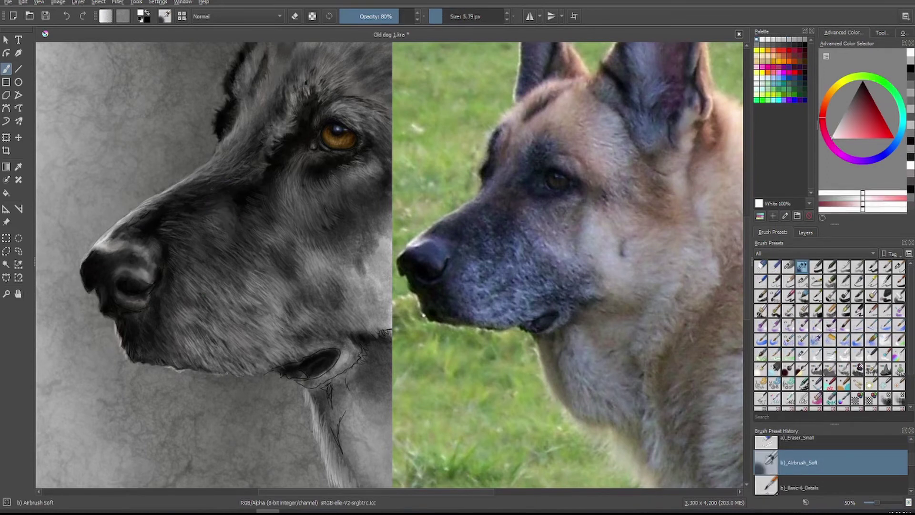
{"action": "key", "text": "bracketright"}
{"action": "key", "text": "bracketright"}
{"action": "key", "text": "bracketright"}
{"action": "key", "text": "bracketright"}
{"action": "key", "text": "i"}
{"action": "key", "text": "i"}
{"action": "key", "text": "i"}
{"action": "key", "text": "i"}
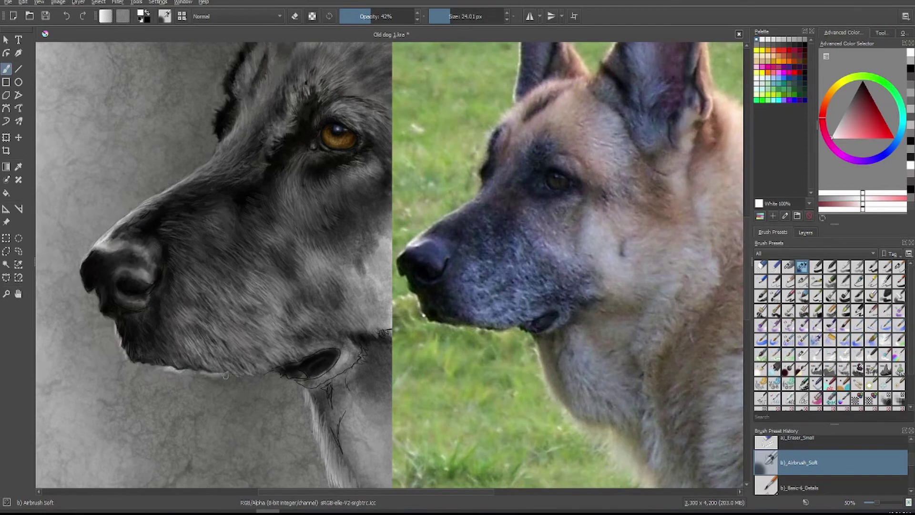
{"action": "key", "text": "slash"}
{"action": "left_click", "coordinate": [829, 474]}
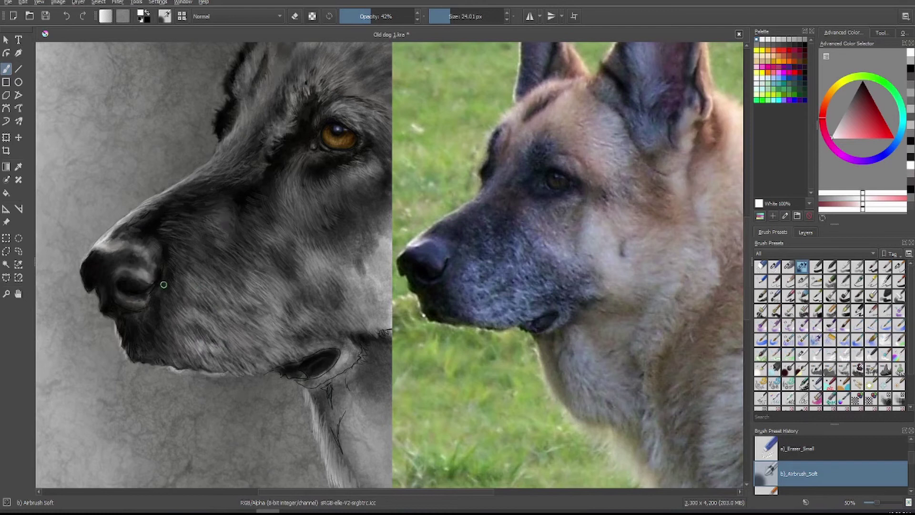
{"action": "left_click_drag", "start_coordinate": [449, 18], "coordinate": [452, 18]}
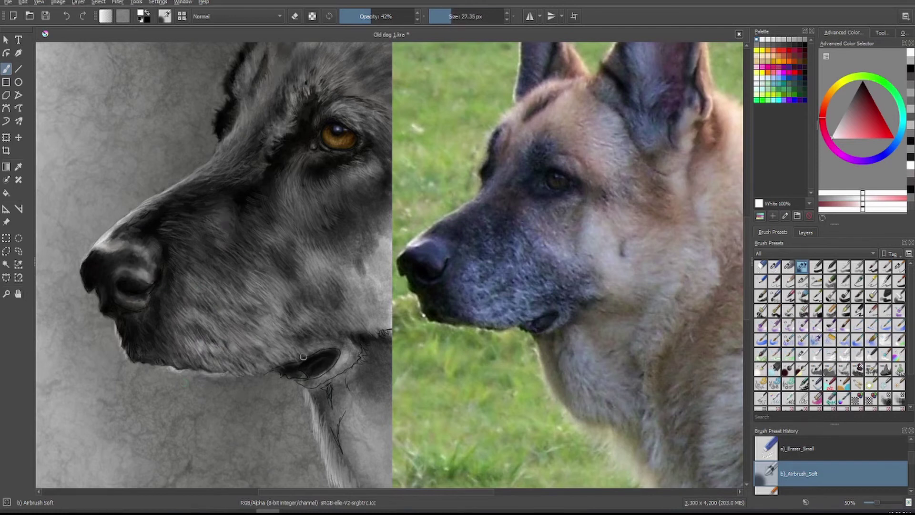
{"action": "key", "text": "bracketleft"}
{"action": "key", "text": "bracketleft"}
{"action": "key", "text": "bracketleft"}
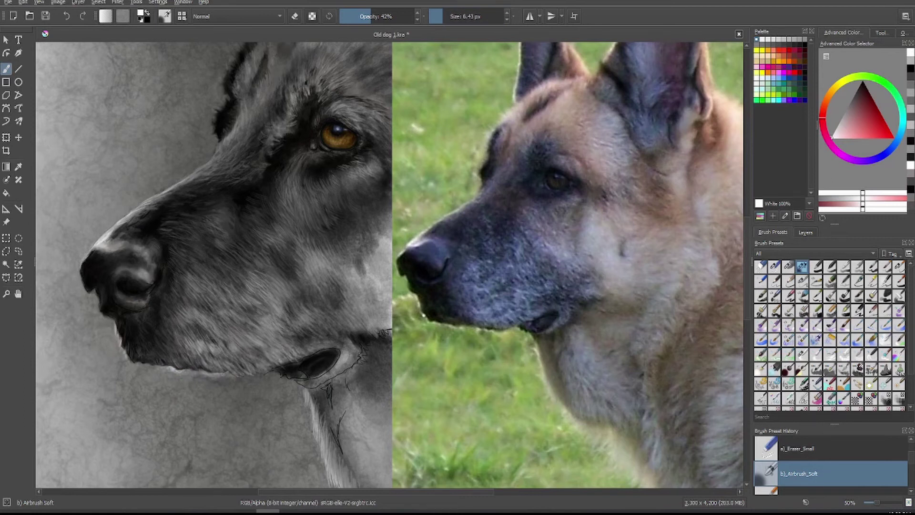
- Paint dark strokes along the lower jaw in black at 100% opacity
{"action": "key", "text": "x"}
{"action": "key", "text": "o"}
{"action": "key", "text": "o"}
{"action": "key", "text": "o"}
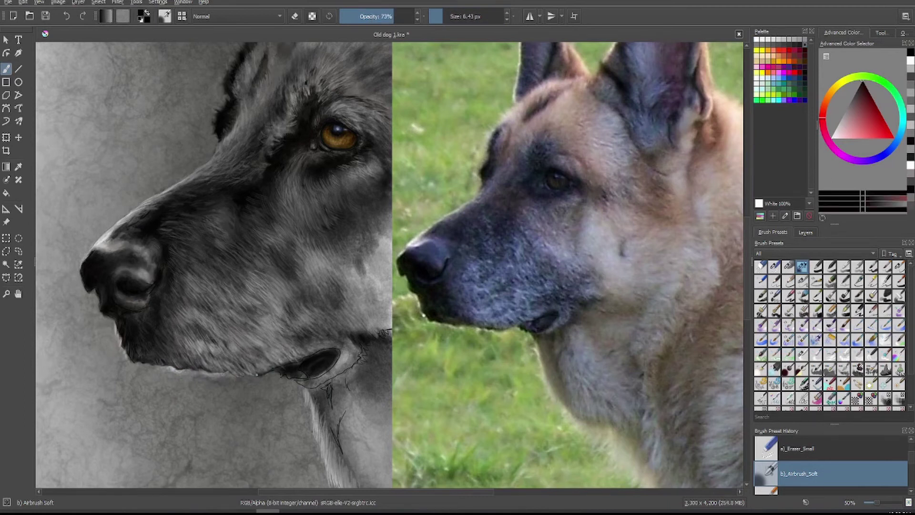
{"action": "key", "text": "o"}
{"action": "key", "text": "o"}
{"action": "key", "text": "o"}
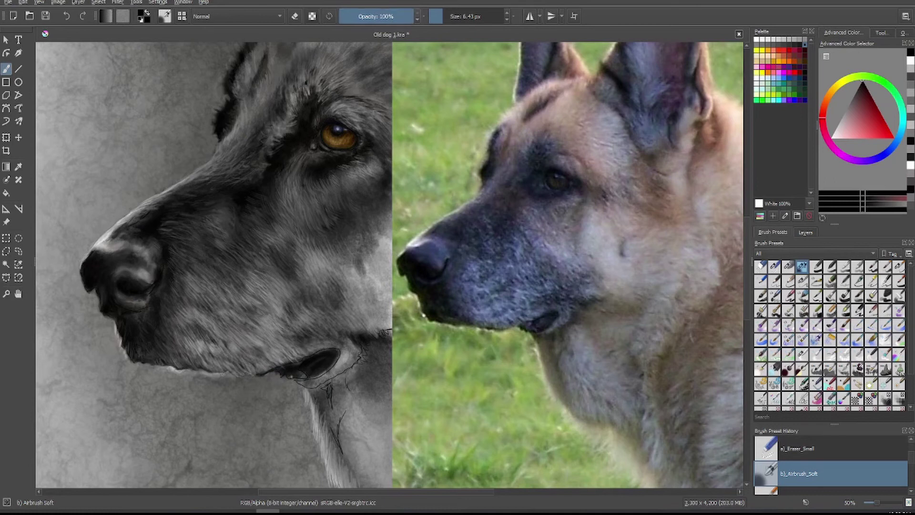
{"action": "key", "text": "bracketright"}
{"action": "key", "text": "bracketright"}
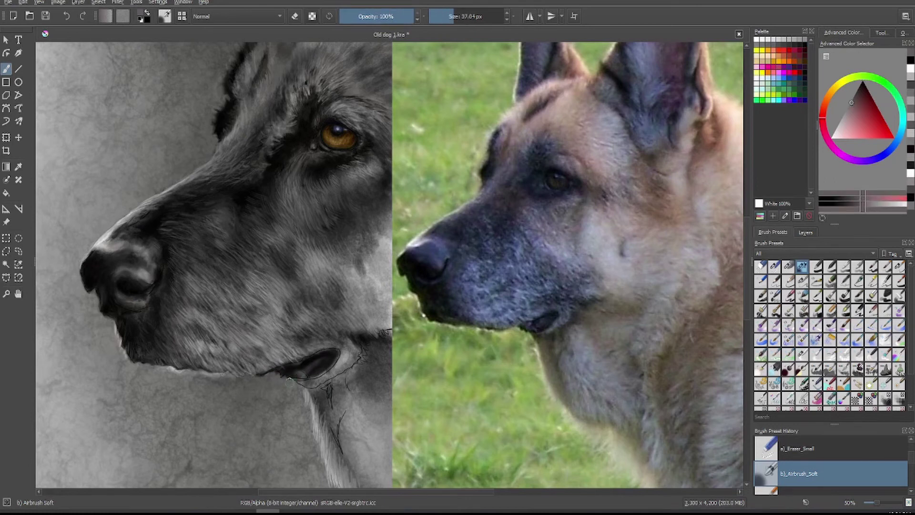
{"action": "mouse_move", "coordinate": [332, 353]}
{"action": "left_mouse_down"}
{"action": "mouse_move", "coordinate": [328, 369]}
{"action": "mouse_move", "coordinate": [293, 378]}
{"action": "left_mouse_up"}
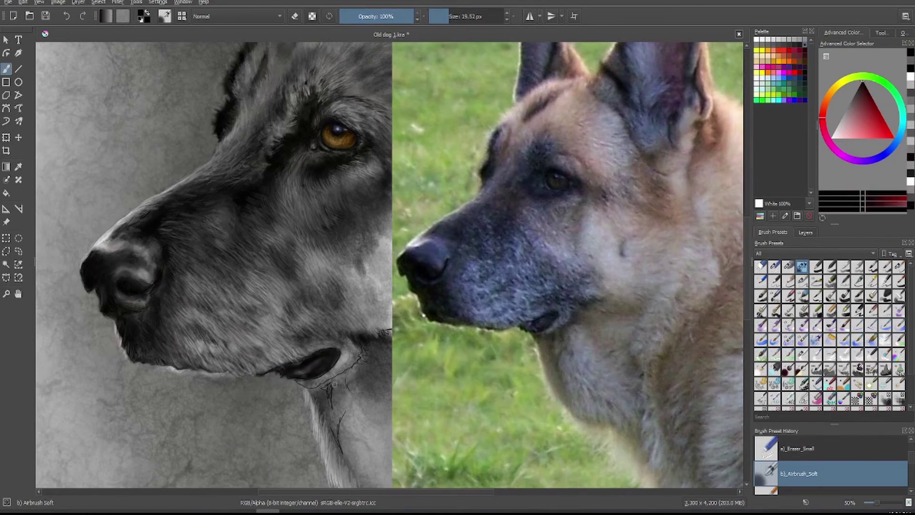
- Airbrush faint pinkish-white highlights on the cheek below the eye, then pick a medium grey
{"action": "key", "text": "bracketleft"}
{"action": "key", "text": "bracketleft"}
{"action": "left_click", "coordinate": [832, 137]}
{"action": "key", "text": "bracketright"}
{"action": "key", "text": "bracketright"}
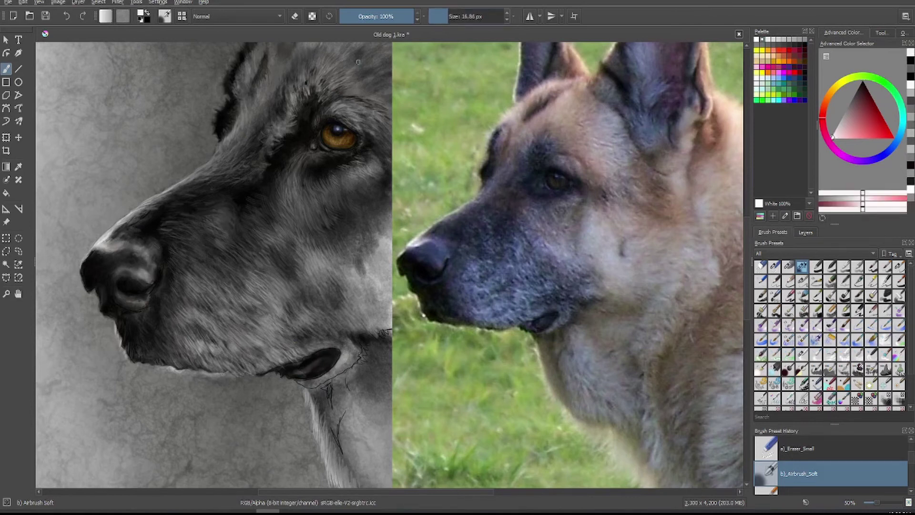
{"action": "mouse_move", "coordinate": [296, 184]}
{"action": "left_mouse_down"}
{"action": "mouse_move", "coordinate": [287, 215]}
{"action": "mouse_move", "coordinate": [328, 229]}
{"action": "mouse_move", "coordinate": [300, 185]}
{"action": "mouse_move", "coordinate": [348, 276]}
{"action": "left_mouse_up"}
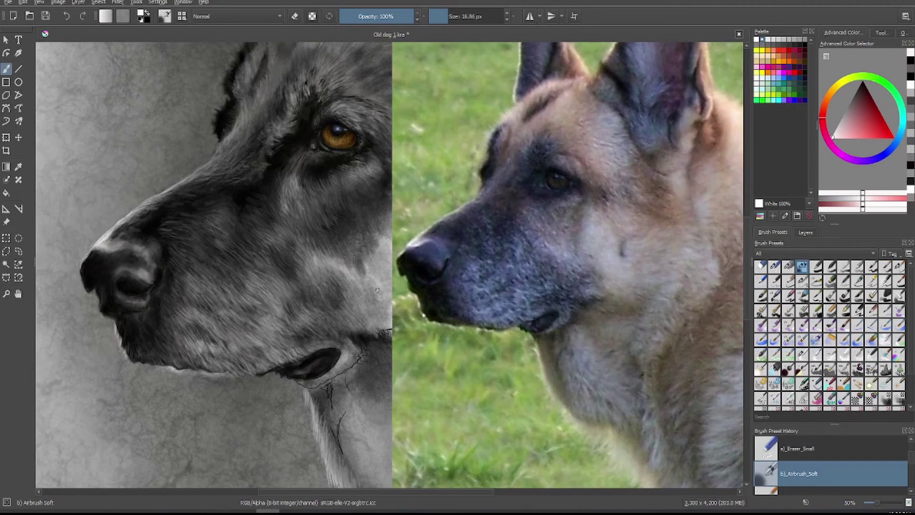
{"action": "left_click", "coordinate": [329, 238], "text": "ctrl"}
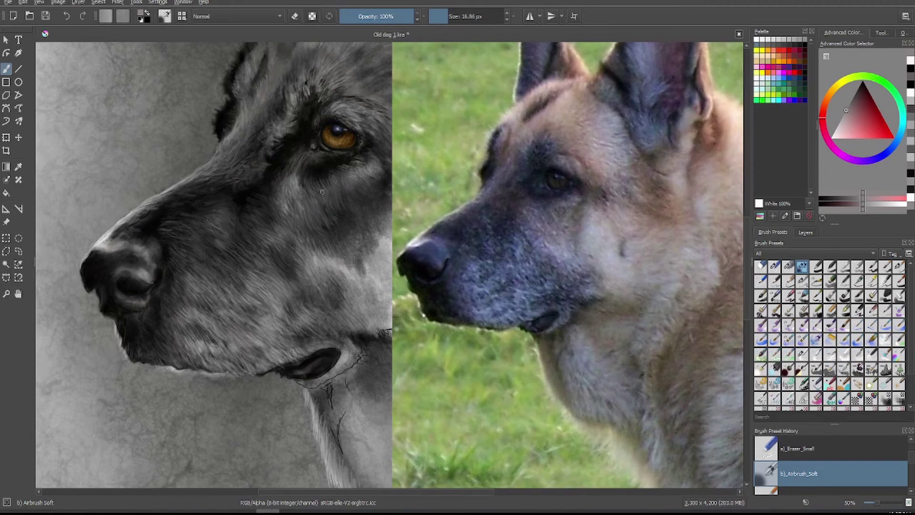
{"action": "key", "text": "."}
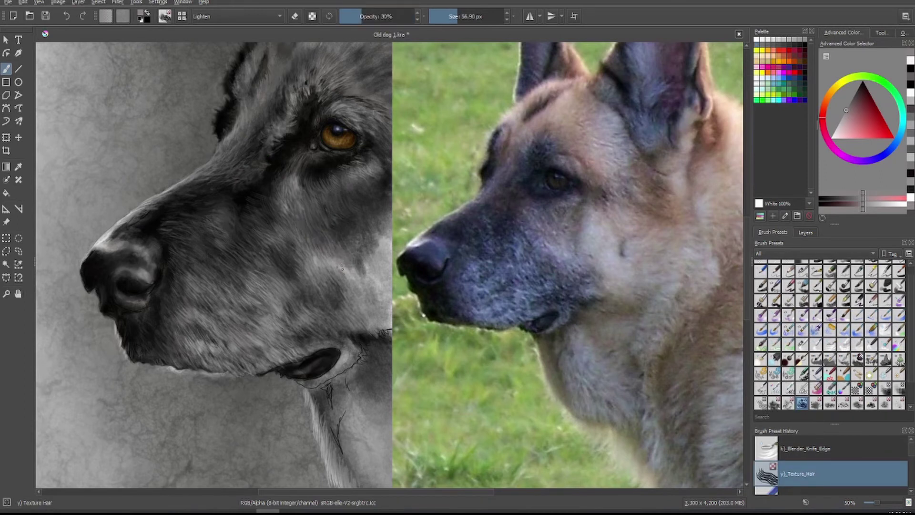
- Lighten the cheek with hair texture, then paint thin black fur strands below the lip at 60% opacity
{"action": "left_click_drag", "start_coordinate": [334, 236], "coordinate": [374, 281]}
{"action": "left_click", "coordinate": [344, 270], "text": "ctrl"}
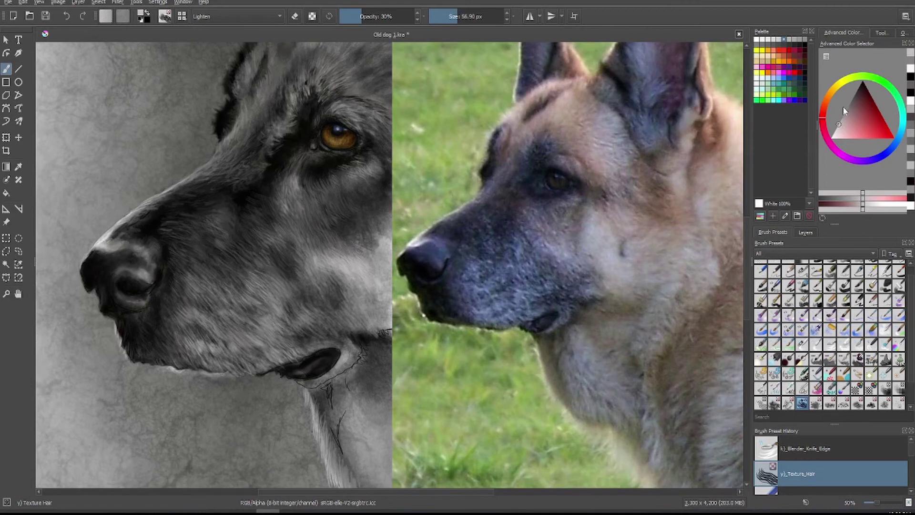
{"action": "left_click", "coordinate": [341, 365], "text": "ctrl"}
{"action": "left_click", "coordinate": [341, 365], "text": "ctrl"}
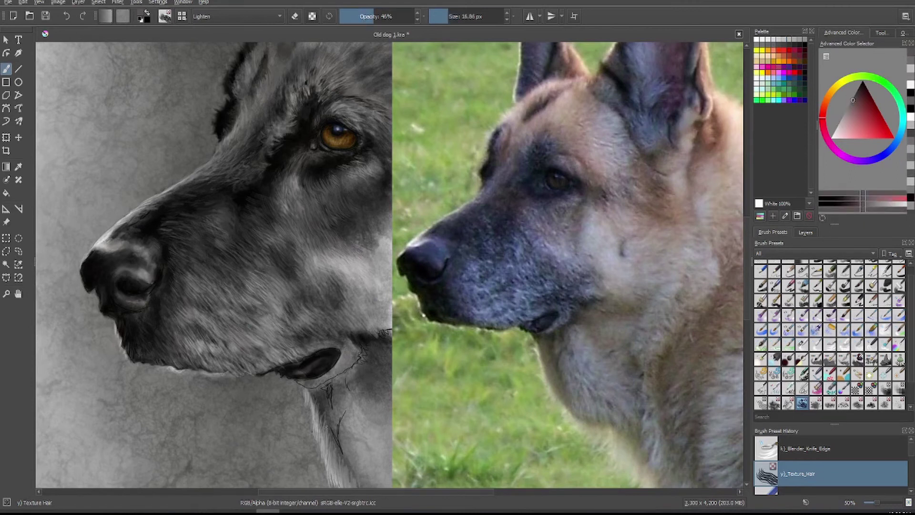
{"action": "key", "text": "o"}
{"action": "key", "text": "o"}
{"action": "left_click", "coordinate": [861, 87]}
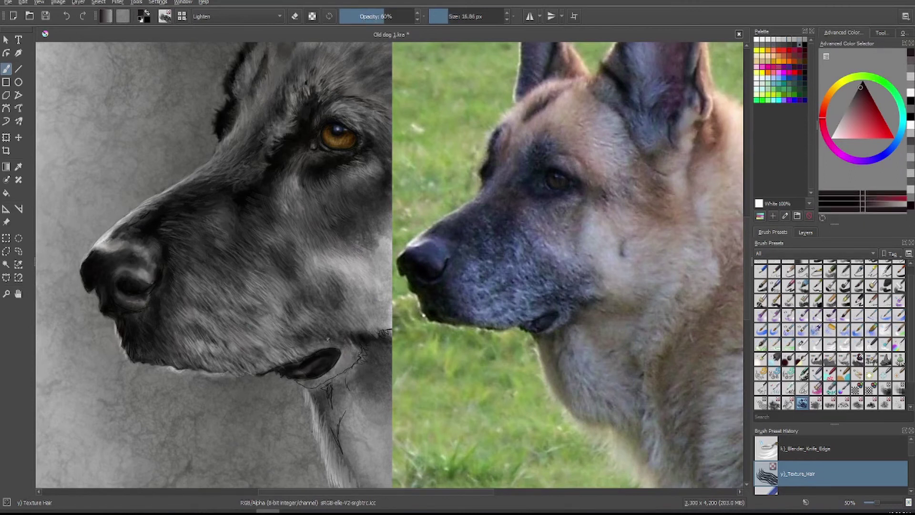
{"action": "left_click_drag", "start_coordinate": [361, 349], "coordinate": [345, 369]}
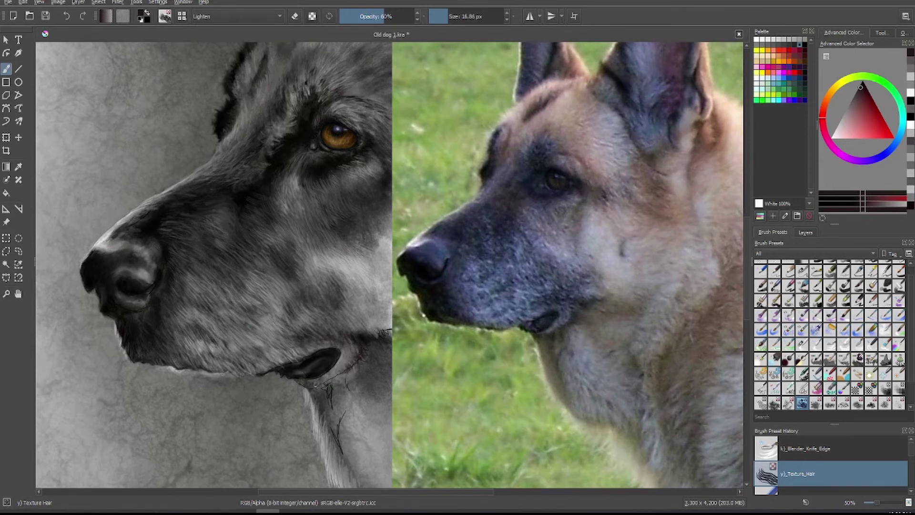
- Reset the brush to about 57 px, 35% opacity and Normal blending with a mid-grey colour
{"action": "left_click", "coordinate": [861, 83]}
{"action": "key", "text": "bracketright"}
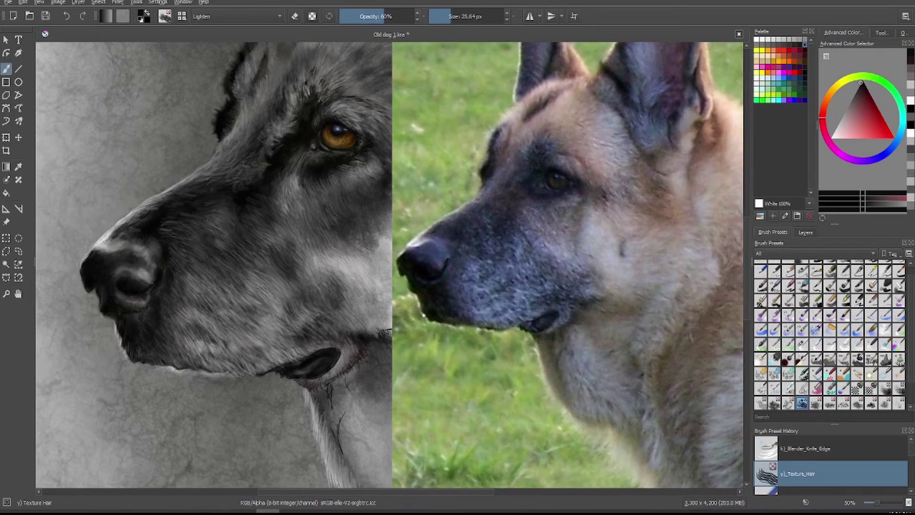
{"action": "left_click", "coordinate": [858, 87]}
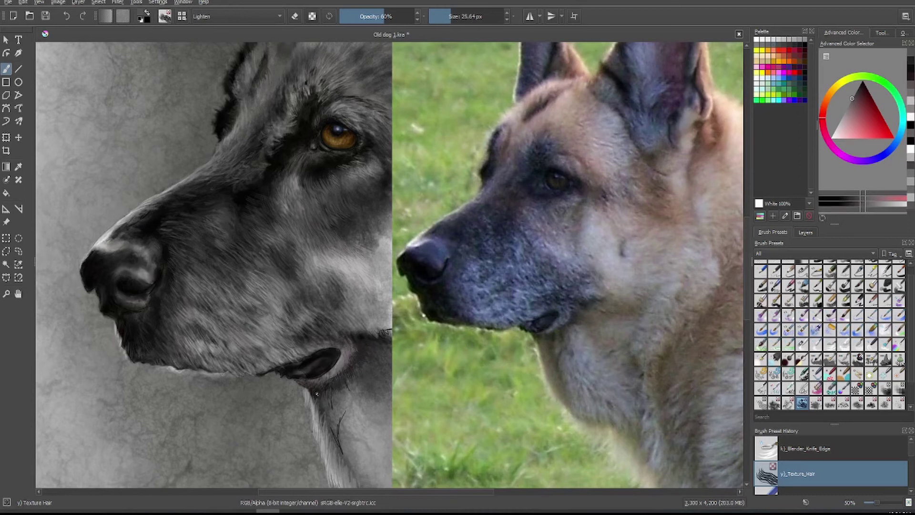
{"action": "left_click", "coordinate": [862, 90]}
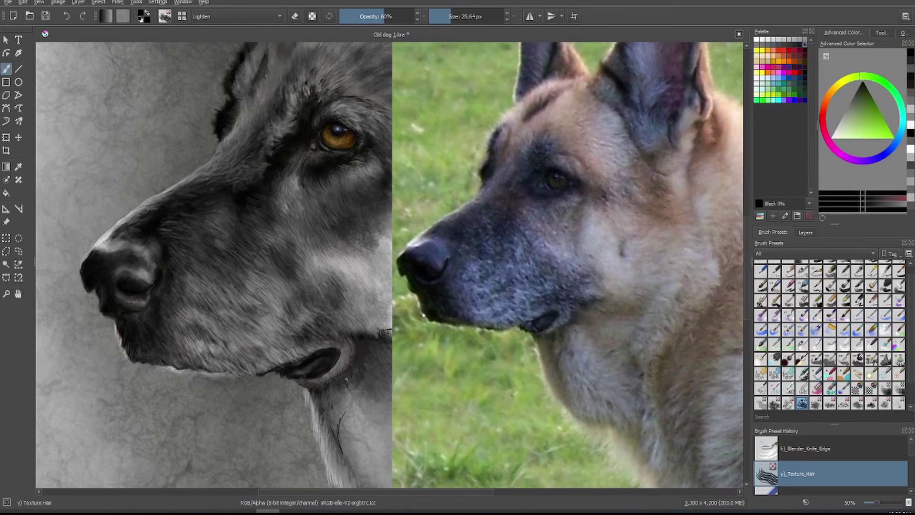
{"action": "key", "text": "bracketright"}
{"action": "key", "text": "bracketright"}
{"action": "key", "text": "bracketright"}
{"action": "left_click", "coordinate": [337, 388], "text": "ctrl"}
{"action": "key", "text": "i"}
{"action": "key", "text": "i"}
{"action": "key", "text": "i"}
{"action": "key", "text": "i"}
{"action": "key", "text": "i"}
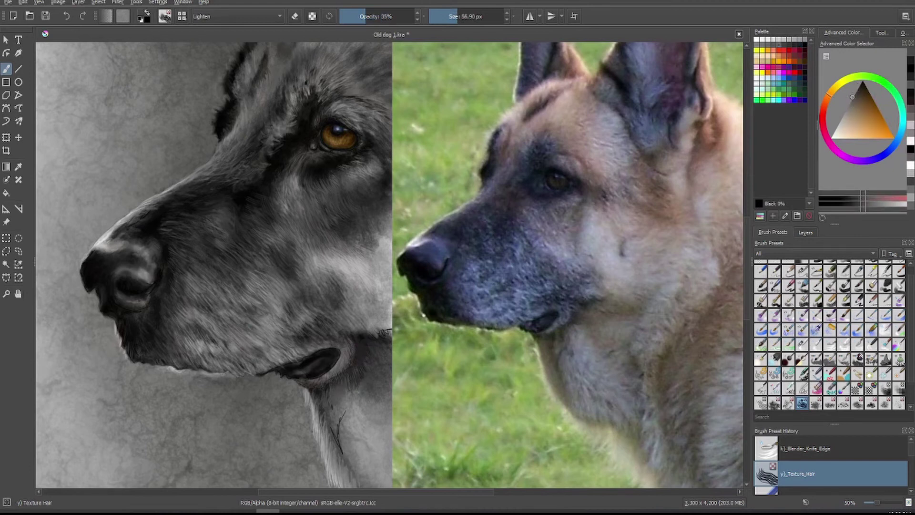
{"action": "key", "text": "d"}
{"action": "key", "text": "alt+shift+n"}
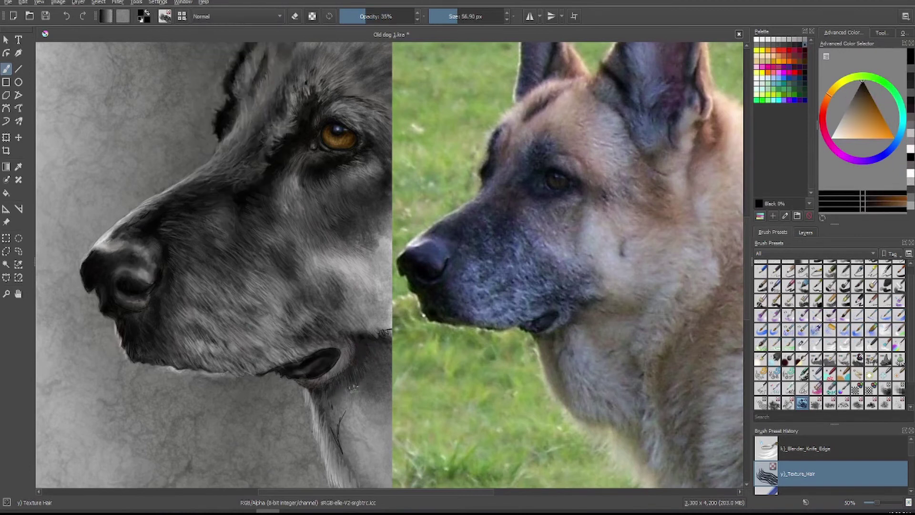
{"action": "left_click", "coordinate": [324, 415], "text": "ctrl"}
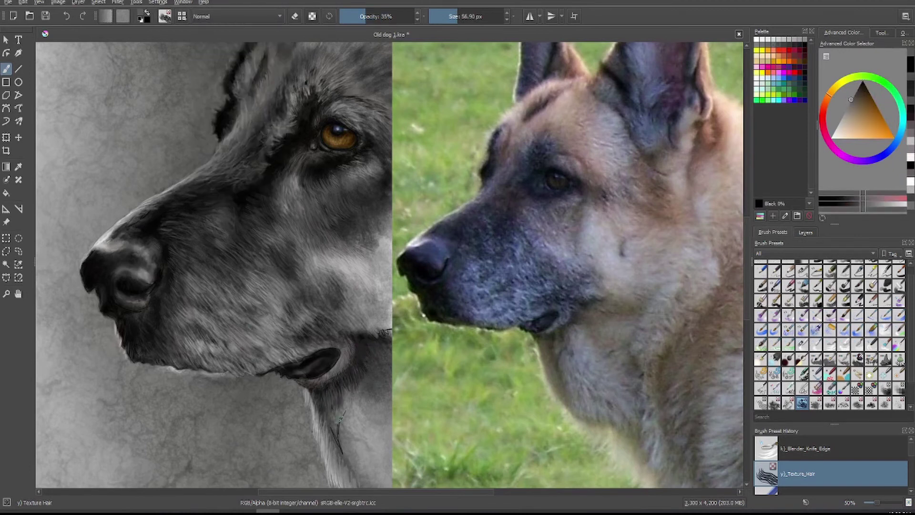
{"action": "key", "text": "slash"}
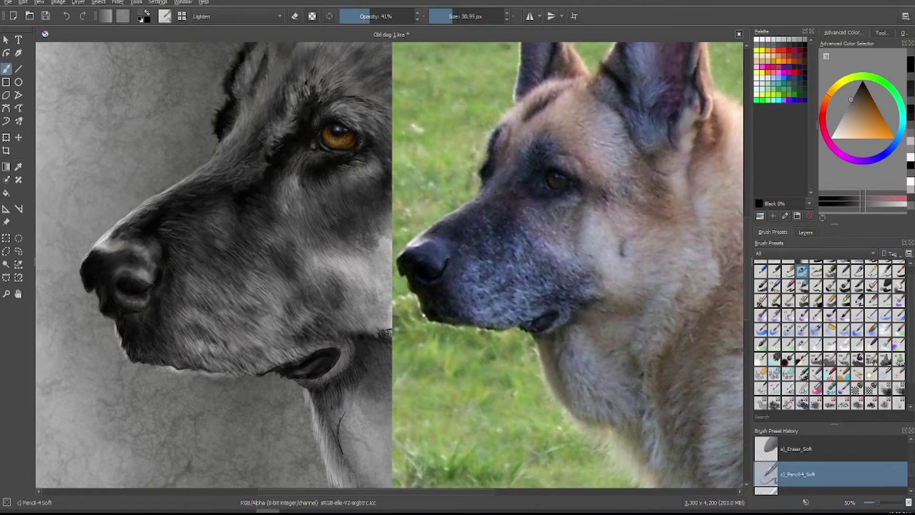
- Pencil short near-black hairs on the light neck fur at 51% opacity
{"action": "left_click", "coordinate": [858, 86]}
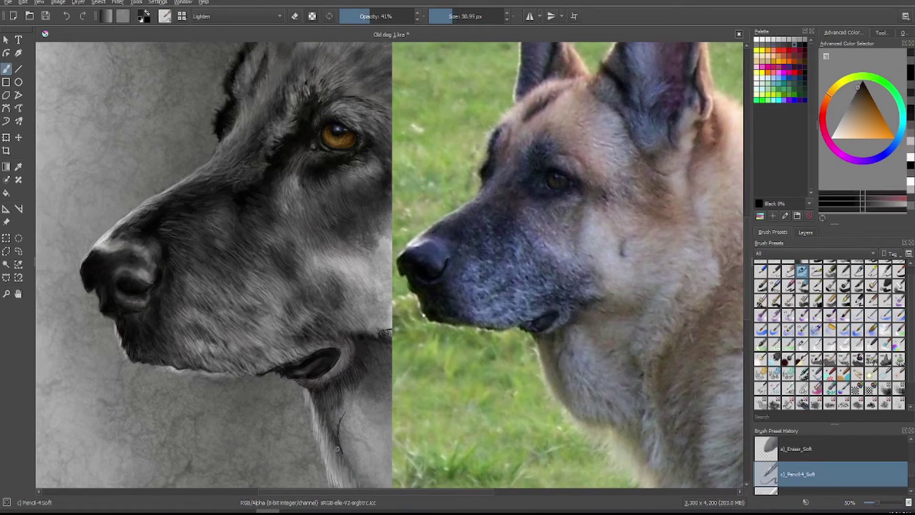
{"action": "key", "text": "o"}
{"action": "left_click", "coordinate": [861, 82]}
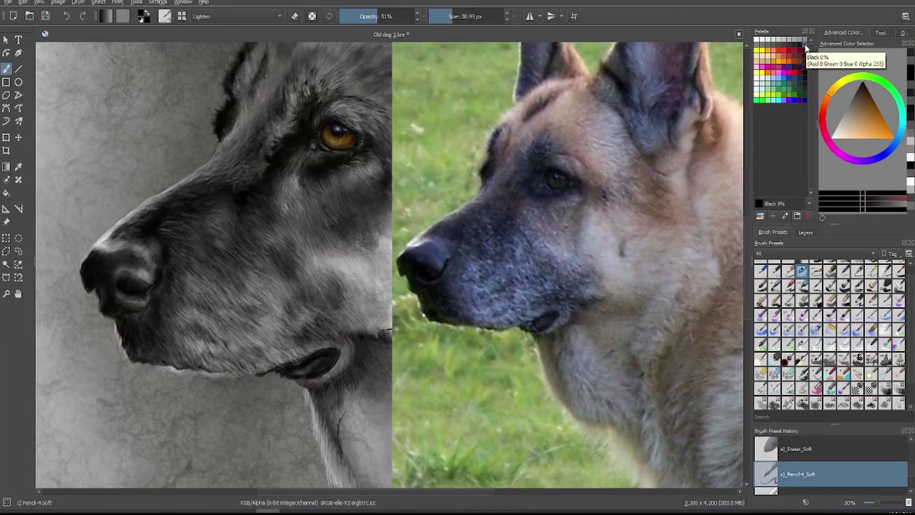
{"action": "left_click", "coordinate": [319, 373], "text": "ctrl"}
{"action": "left_click", "coordinate": [329, 430], "text": "ctrl"}
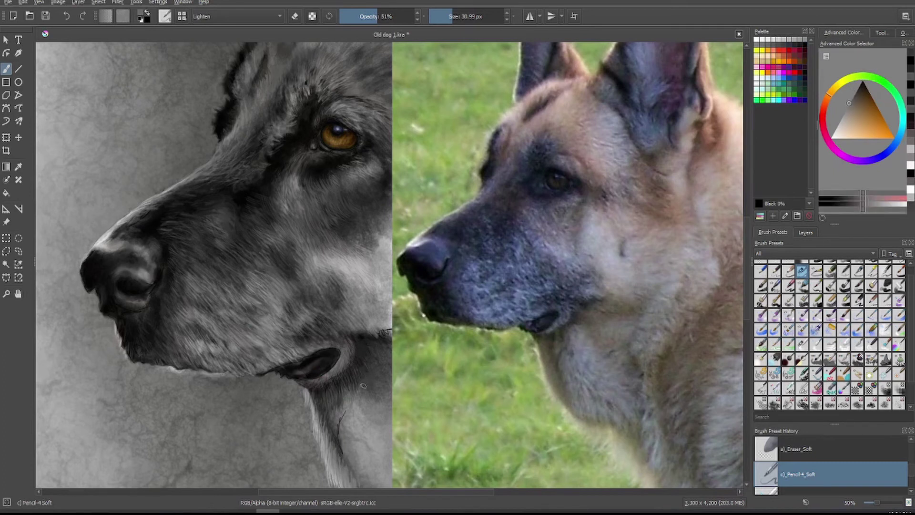
{"action": "key", "text": "slash"}
{"action": "key", "text": "slash"}
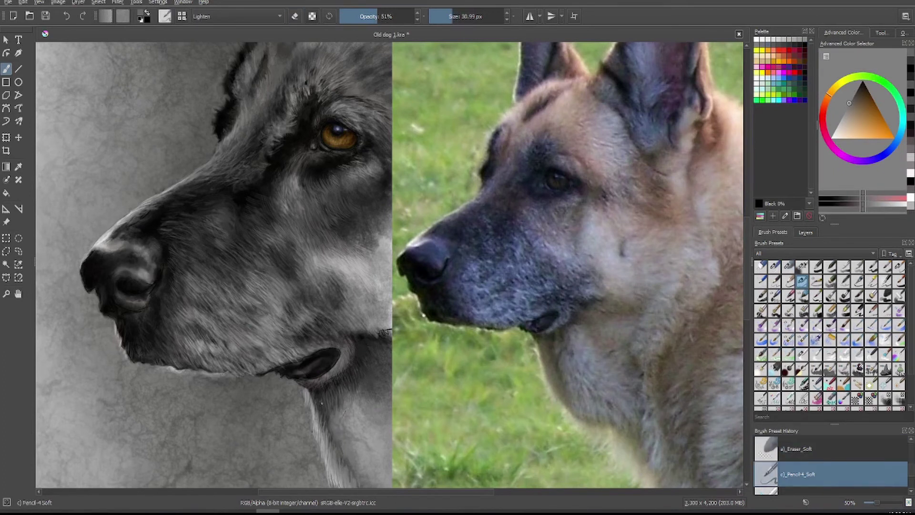
{"action": "left_click", "coordinate": [858, 88]}
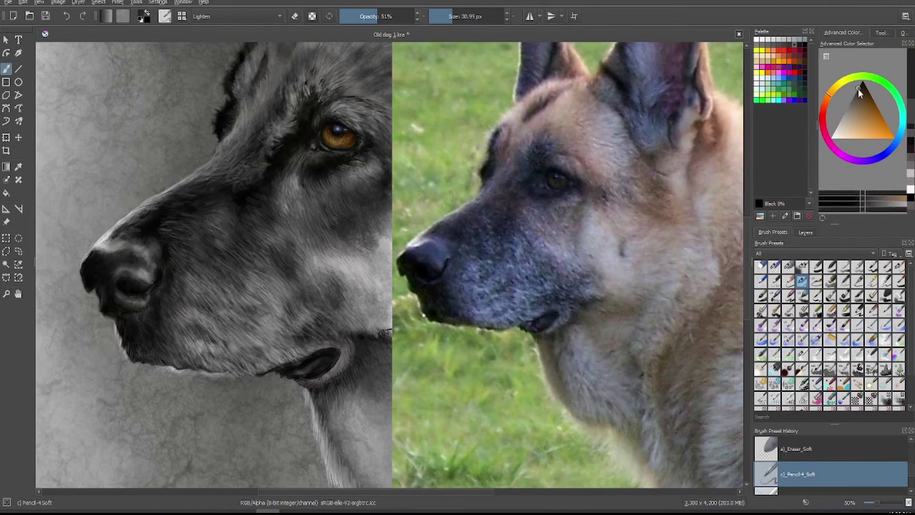
{"action": "mouse_move", "coordinate": [344, 464]}
{"action": "left_mouse_down"}
{"action": "mouse_move", "coordinate": [340, 441]}
{"action": "mouse_move", "coordinate": [320, 420]}
{"action": "left_mouse_up"}
- Add faint white hairs on the cheek and brighten the neck fur
{"action": "key", "text": "x"}
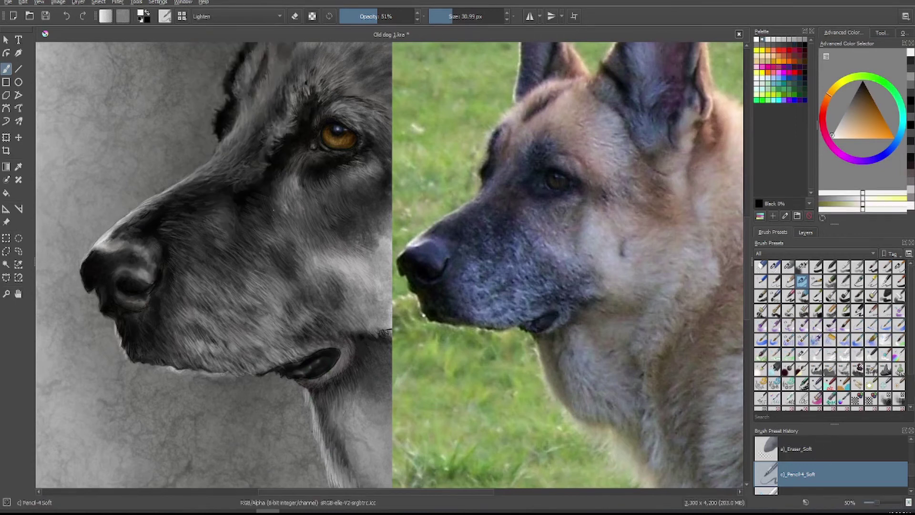
{"action": "left_click_drag", "start_coordinate": [274, 211], "coordinate": [288, 234]}
{"action": "left_click_drag", "start_coordinate": [322, 452], "coordinate": [316, 431]}
- Paint dark grey hair strokes on the neck in Multiply mode with a slightly smaller brush
{"action": "key", "text": "alt+shift+n"}
{"action": "left_click", "coordinate": [239, 105], "text": "ctrl"}
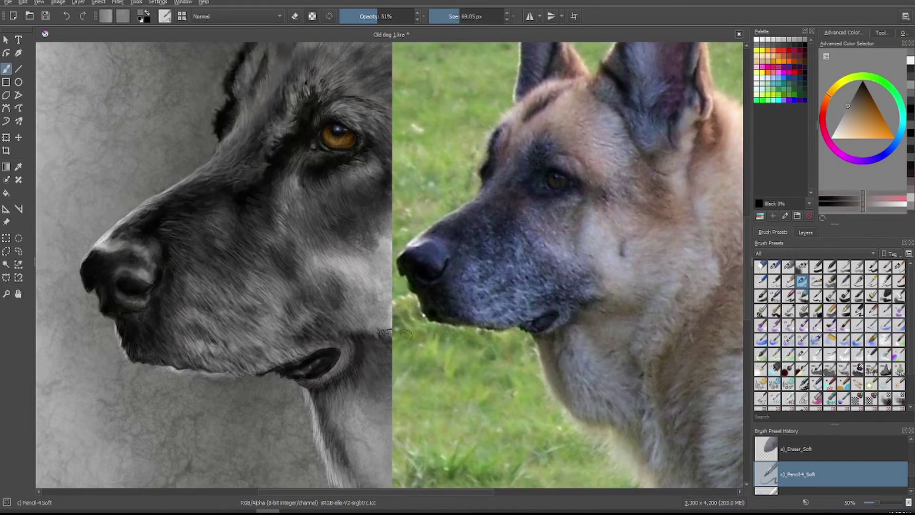
{"action": "key", "text": "["}
{"action": "key", "text": "alt+shift+m"}
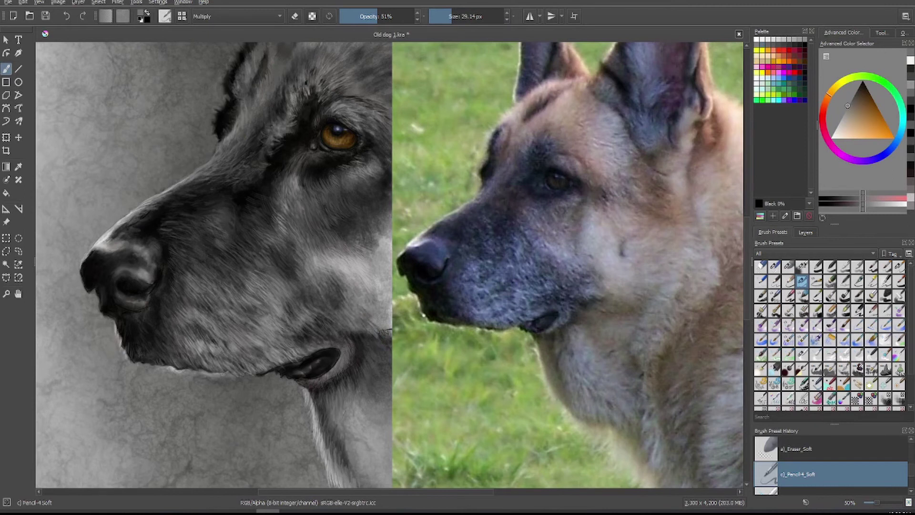
{"action": "left_click_drag", "start_coordinate": [567, 267], "coordinate": [634, 267]}
{"action": "mouse_move", "coordinate": [376, 331]}
{"action": "left_mouse_down"}
{"action": "mouse_move", "coordinate": [400, 326]}
{"action": "mouse_move", "coordinate": [374, 312]}
{"action": "mouse_move", "coordinate": [375, 302]}
{"action": "mouse_move", "coordinate": [408, 322]}
{"action": "left_mouse_up"}
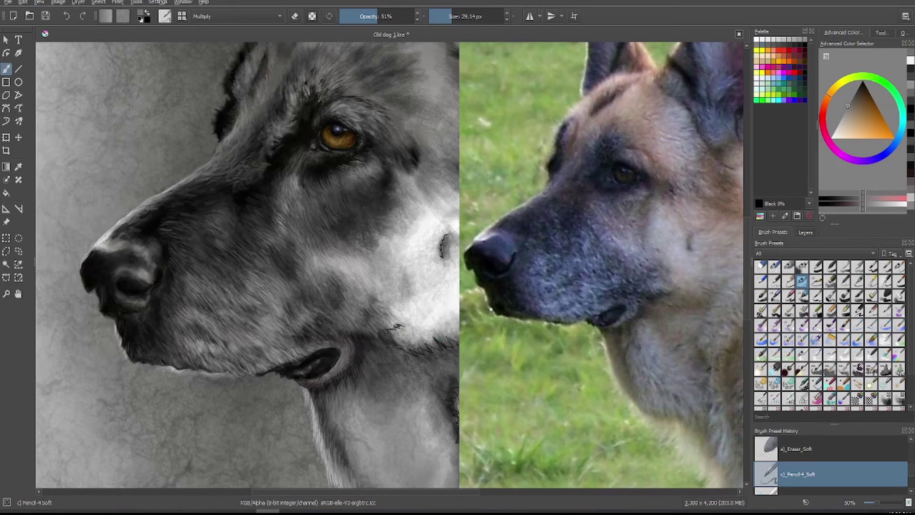
- Broadly lighten the cheek fur with a large lighter-grey brush in Lighten mode at 39% opacity
{"action": "left_click_drag", "start_coordinate": [380, 233], "coordinate": [382, 246]}
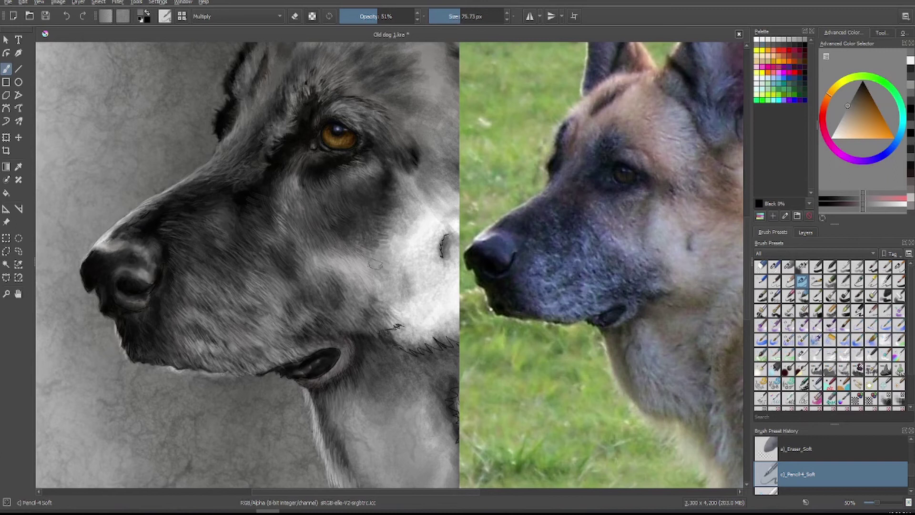
{"action": "left_click", "coordinate": [236, 17]}
{"action": "left_click", "coordinate": [210, 86]}
{"action": "left_click", "coordinate": [842, 119]}
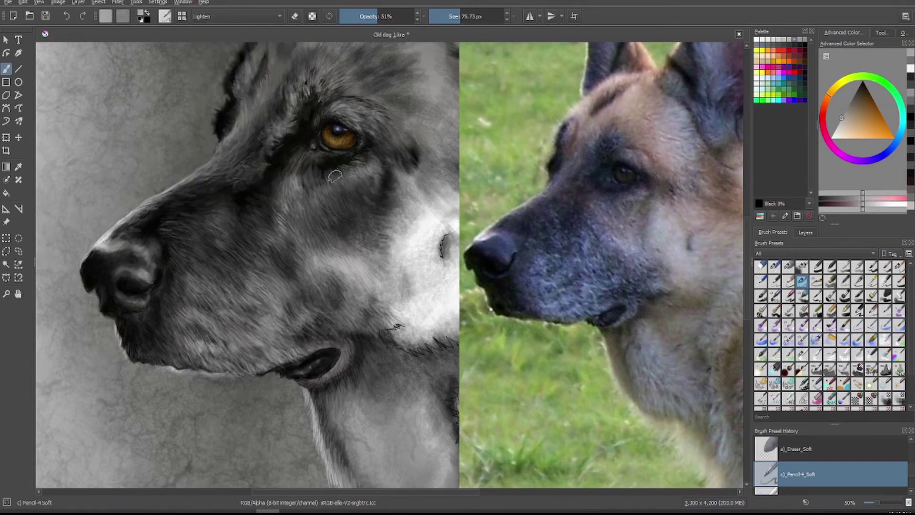
{"action": "key", "text": "i"}
{"action": "key", "text": "bracketright"}
{"action": "key", "text": "bracketright"}
{"action": "key", "text": "bracketright"}
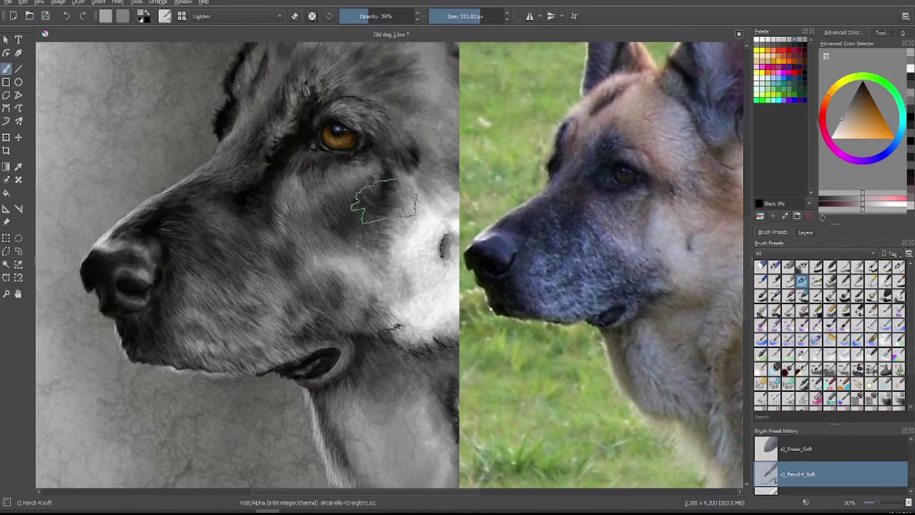
{"action": "key", "text": "bracketleft"}
{"action": "key", "text": "bracketleft"}
{"action": "key", "text": "bracketleft"}
{"action": "key", "text": "bracketright"}
{"action": "key", "text": "bracketright"}
{"action": "key", "text": "bracketright"}
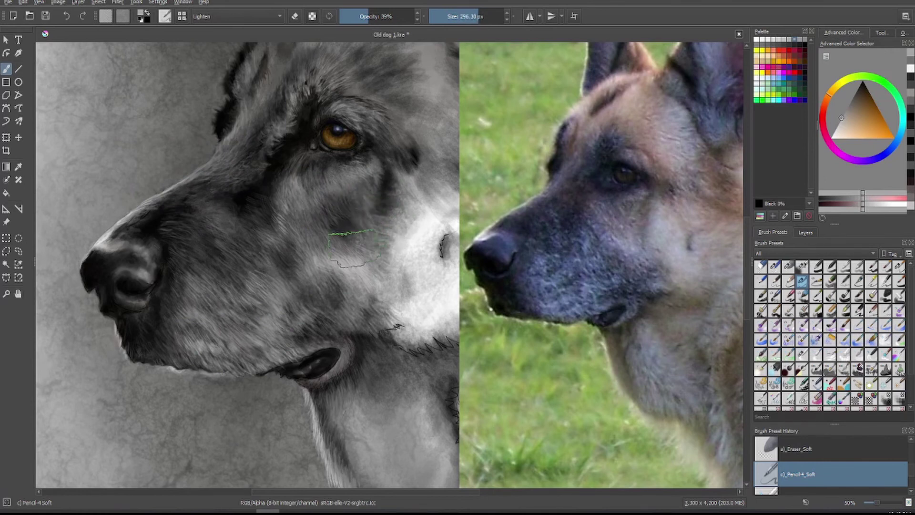
{"action": "left_click_drag", "start_coordinate": [401, 206], "coordinate": [420, 257]}
- Paint light hair strokes along the neck fur edge with a small brush at 58% opacity
{"action": "key", "text": "bracketleft"}
{"action": "key", "text": "o"}
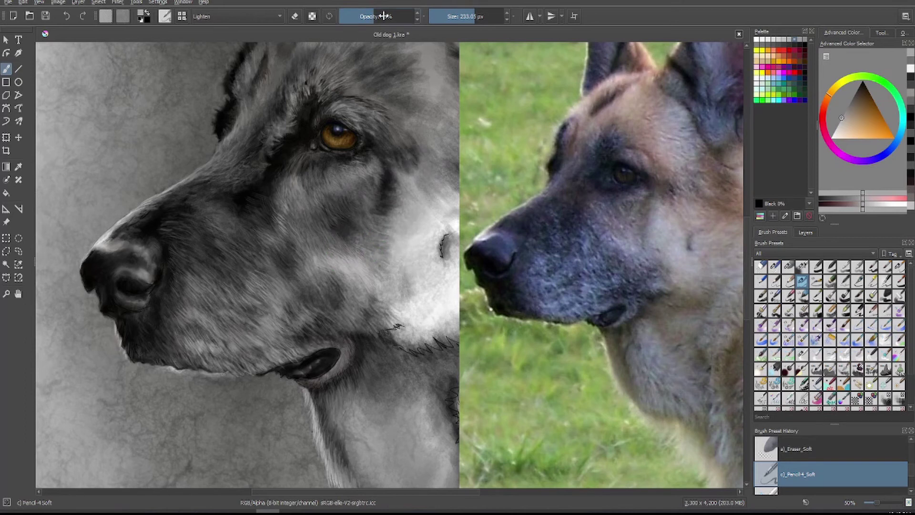
{"action": "scroll", "coordinate": [750, 268], "scroll_direction": "down", "scroll_amount": 3}
{"action": "key", "text": "bracketleft"}
{"action": "key", "text": "bracketleft"}
{"action": "key", "text": "bracketleft"}
{"action": "key", "text": "bracketleft"}
{"action": "key", "text": "bracketleft"}
{"action": "key", "text": "bracketleft"}
{"action": "key", "text": "bracketleft"}
{"action": "key", "text": "o"}
{"action": "key", "text": "o"}
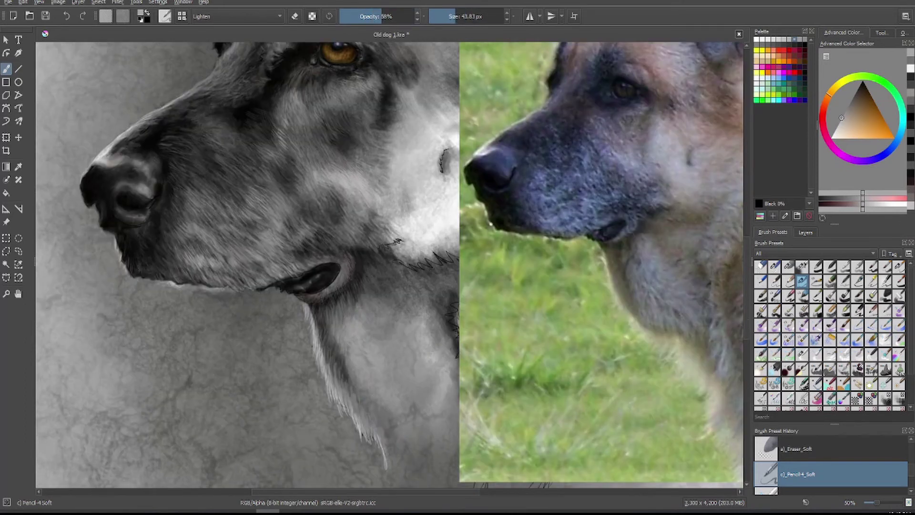
{"action": "key", "text": "bracketright"}
{"action": "left_click_drag", "start_coordinate": [311, 308], "coordinate": [337, 400]}
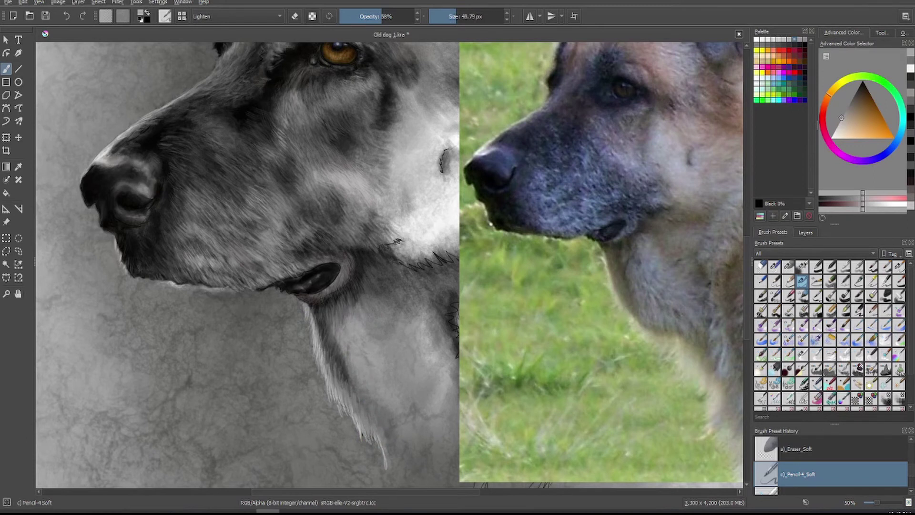
- Set up black Multiply shading for the neck at about 39 px and 38% opacity
{"action": "left_click", "coordinate": [385, 297], "text": "ctrl"}
{"action": "left_click", "coordinate": [378, 294], "text": "ctrl"}
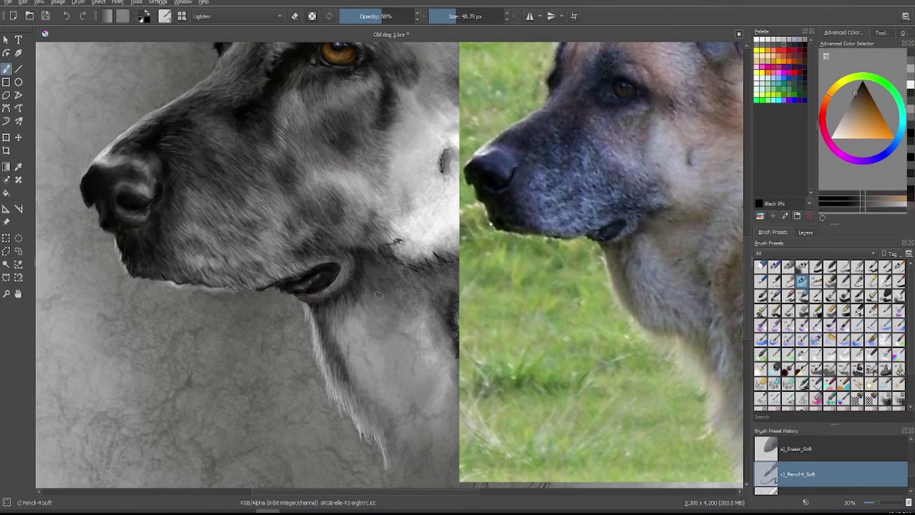
{"action": "key", "text": "d"}
{"action": "key", "text": "alt+shift+m"}
{"action": "left_click", "coordinate": [373, 17]}
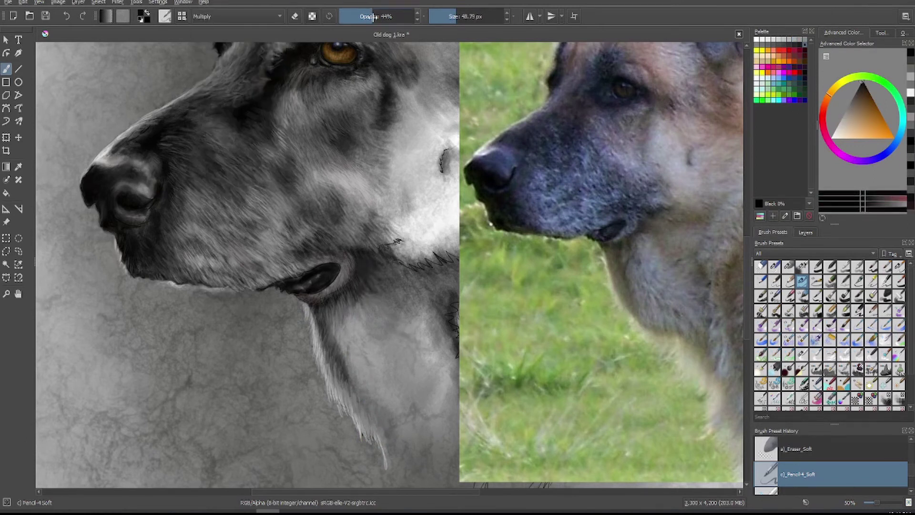
{"action": "key", "text": "i"}
{"action": "key", "text": "bracketleft"}
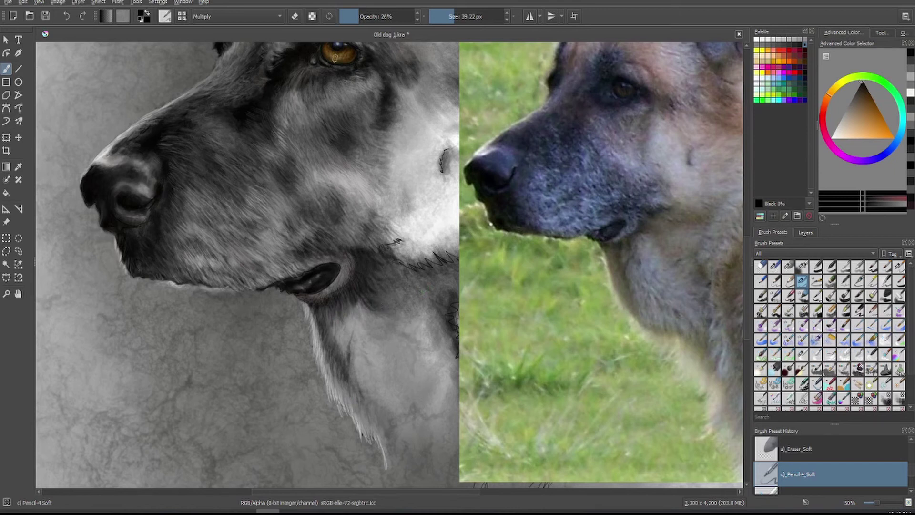
{"action": "scroll", "coordinate": [399, 123], "scroll_direction": "up", "scroll_amount": 3}
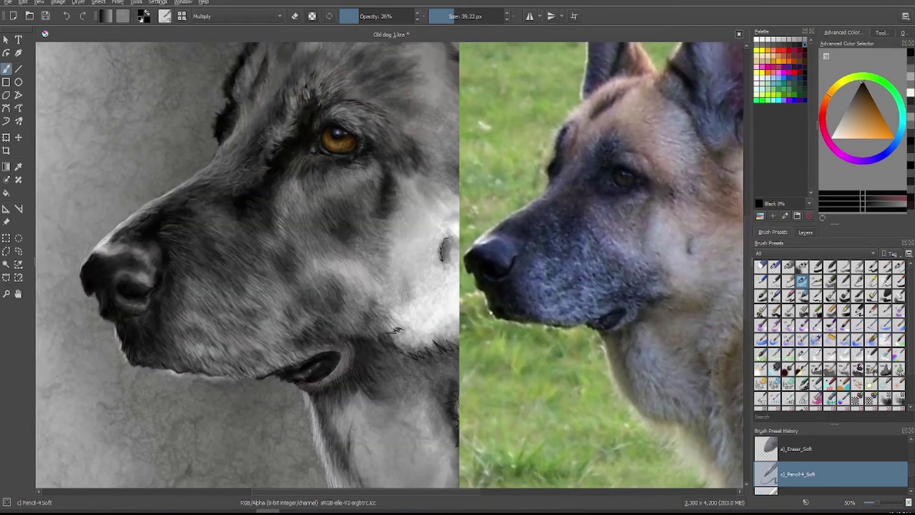
{"action": "key", "text": "o"}
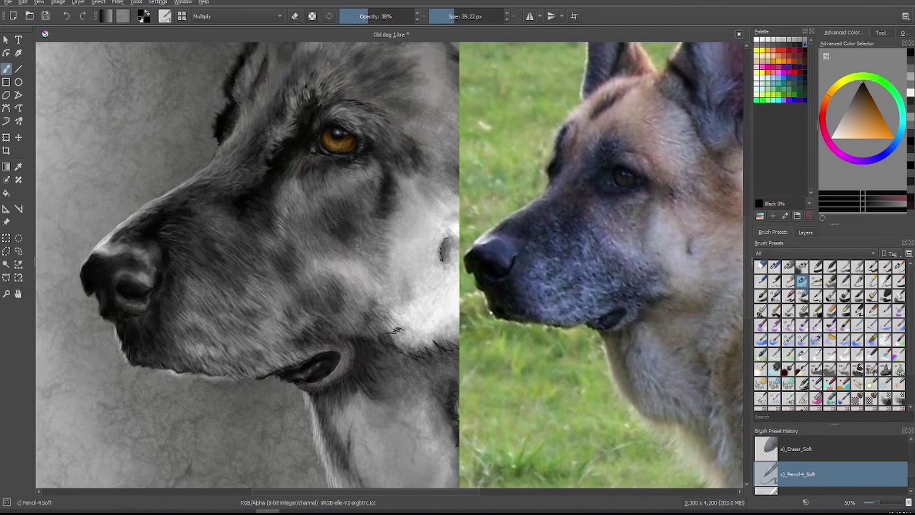
{"action": "scroll", "coordinate": [267, 118], "scroll_direction": "up", "scroll_amount": 6}
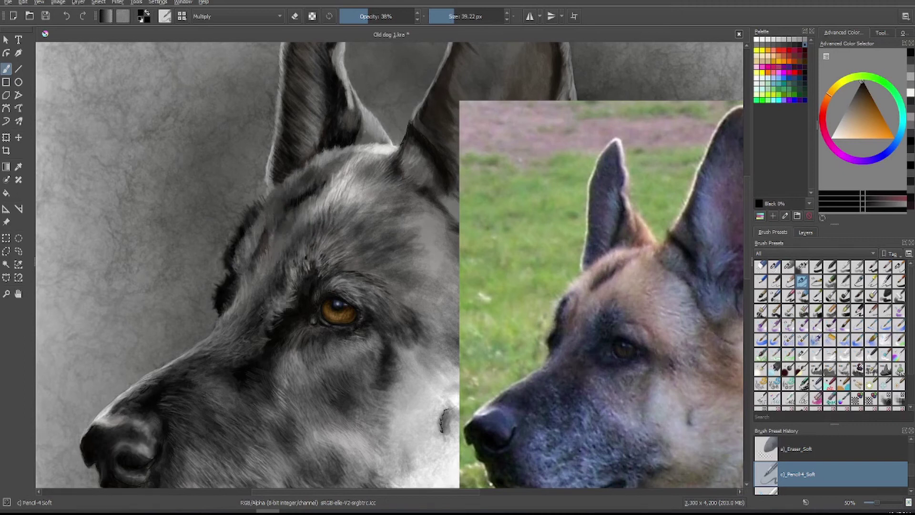
- Darken the fur at the base of the ear with a 35 px brush at 37% opacity
{"action": "key", "text": "bracketleft"}
{"action": "key", "text": "bracketleft"}
{"action": "key", "text": "bracketleft"}
{"action": "key", "text": "bracketleft"}
{"action": "key", "text": "o"}
{"action": "key", "text": "i"}
{"action": "key", "text": "bracketright"}
{"action": "key", "text": "bracketright"}
{"action": "key", "text": "bracketright"}
{"action": "mouse_move", "coordinate": [357, 142]}
{"action": "left_mouse_down"}
{"action": "mouse_move", "coordinate": [376, 140]}
{"action": "mouse_move", "coordinate": [384, 165]}
{"action": "mouse_move", "coordinate": [367, 169]}
{"action": "left_mouse_up"}
- Add dark Pencil-4_Soft fur strokes to the forehead and above the eye, up to 55% opacity
{"action": "key", "text": "slash"}
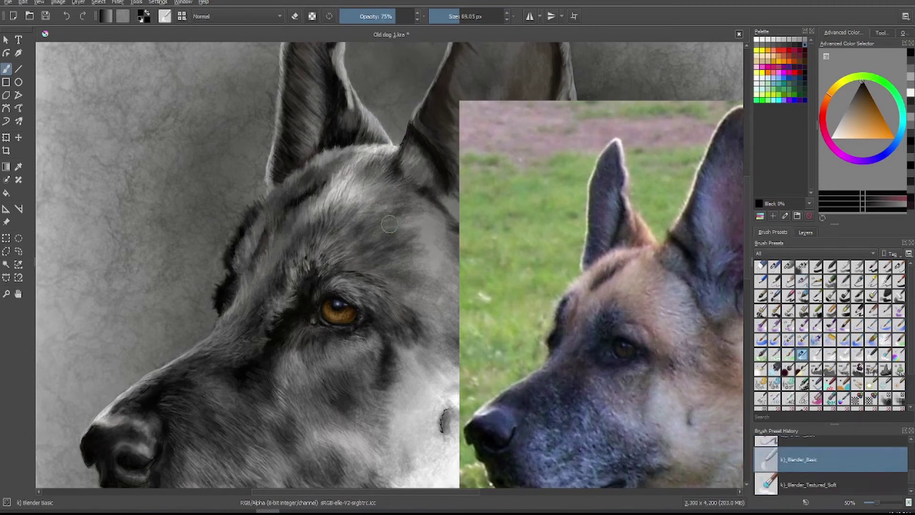
{"action": "left_click", "coordinate": [876, 465]}
{"action": "left_click_drag", "start_coordinate": [331, 180], "coordinate": [345, 162]}
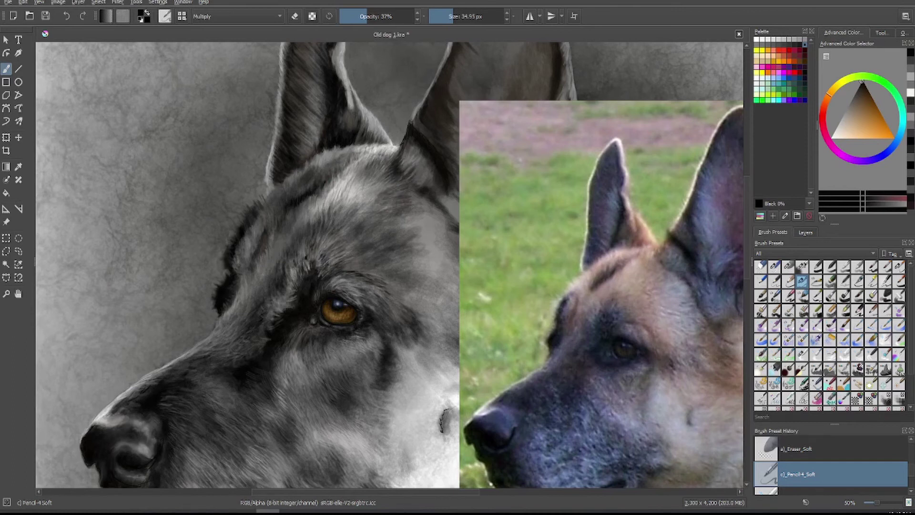
{"action": "left_click_drag", "start_coordinate": [368, 217], "coordinate": [400, 210]}
{"action": "key", "text": "o"}
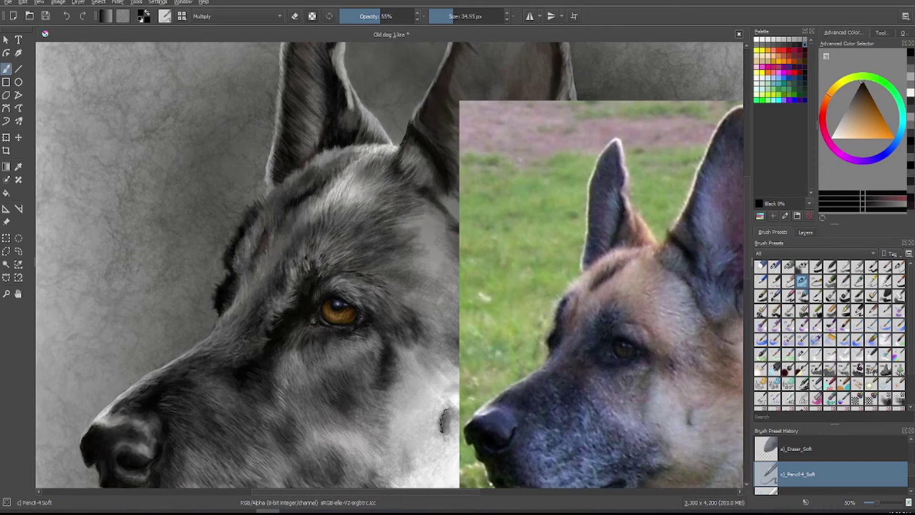
{"action": "left_click_drag", "start_coordinate": [368, 274], "coordinate": [400, 286]}
{"action": "left_click_drag", "start_coordinate": [410, 224], "coordinate": [388, 267]}
{"action": "right_click", "coordinate": [405, 271]}
{"action": "left_click", "coordinate": [405, 224]}
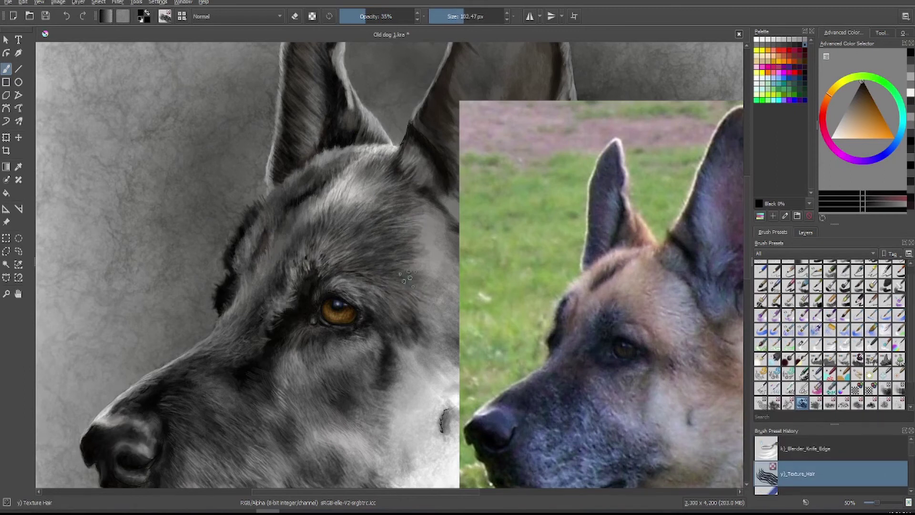
- Pick a light grey, move the reference photo up and right, and lower opacity to 21%
{"action": "left_click", "coordinate": [844, 115]}
{"action": "left_click_drag", "start_coordinate": [845, 116], "coordinate": [860, 85]}
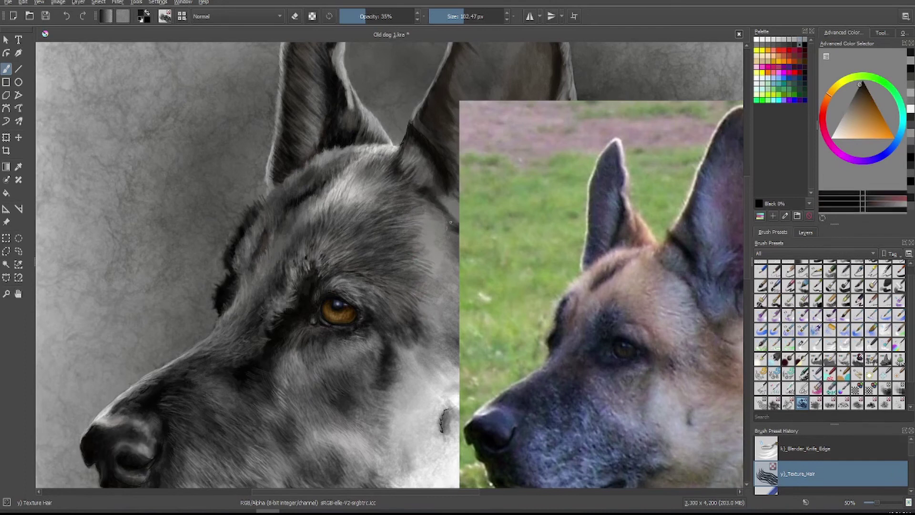
{"action": "mouse_move", "coordinate": [601, 286]}
{"action": "left_mouse_down"}
{"action": "mouse_move", "coordinate": [658, 273]}
{"action": "mouse_move", "coordinate": [667, 250]}
{"action": "left_mouse_up"}
{"action": "key", "text": "i"}
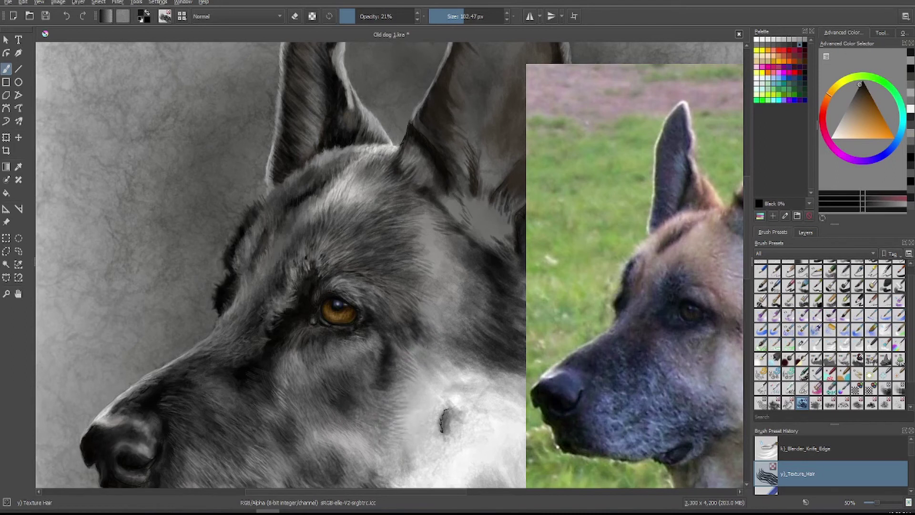
{"action": "left_click", "coordinate": [411, 365], "text": "ctrl"}
{"action": "left_click", "coordinate": [450, 384], "text": "ctrl"}
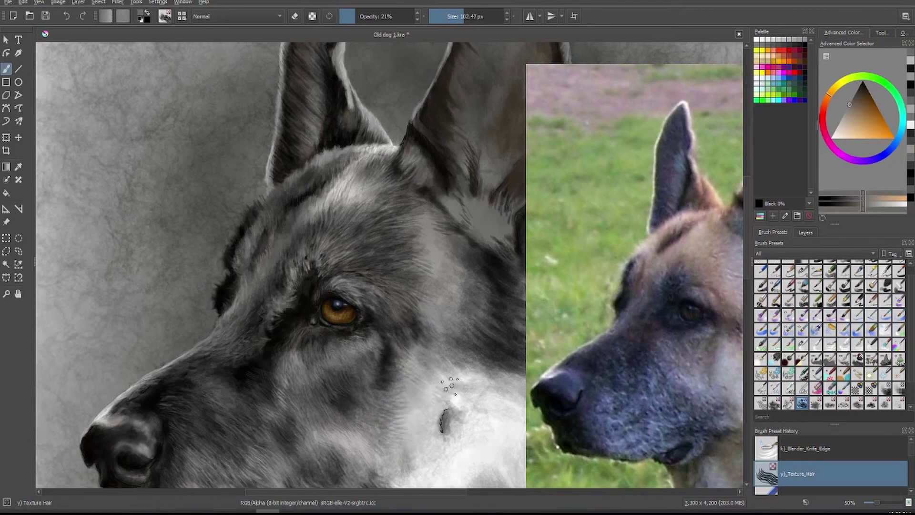
- Set Texture_Hair to MID-Grey 50% in Lighten mode at 31% opacity and about 49 px
{"action": "key", "text": "alt+shift+m"}
{"action": "key", "text": "i"}
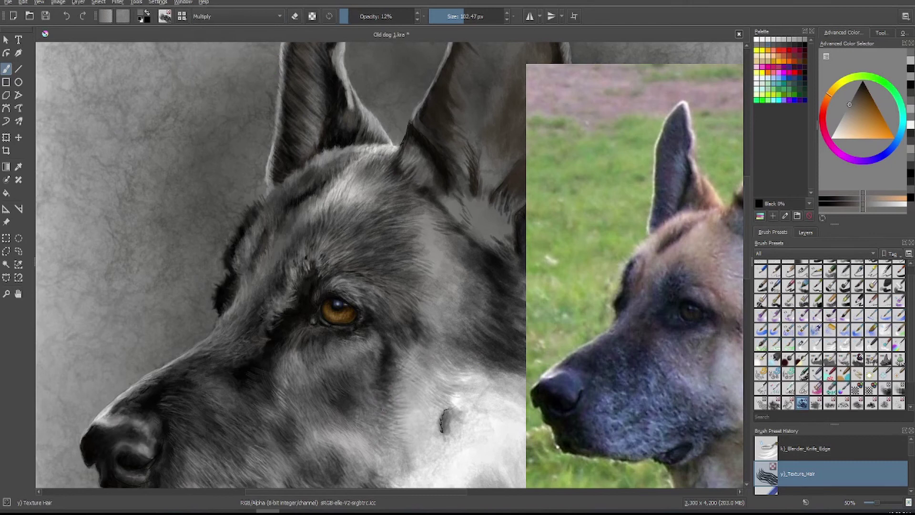
{"action": "left_click_drag", "start_coordinate": [381, 325], "coordinate": [362, 325]}
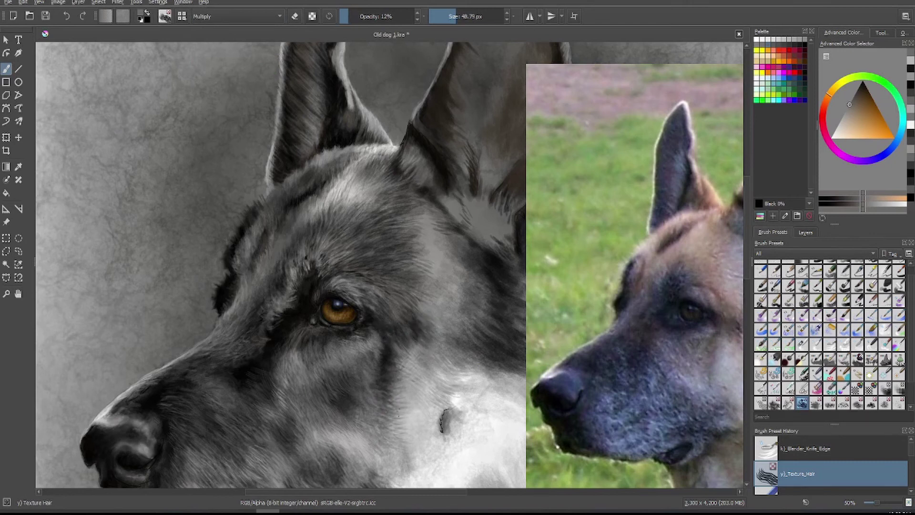
{"action": "left_click_drag", "start_coordinate": [351, 16], "coordinate": [364, 16]}
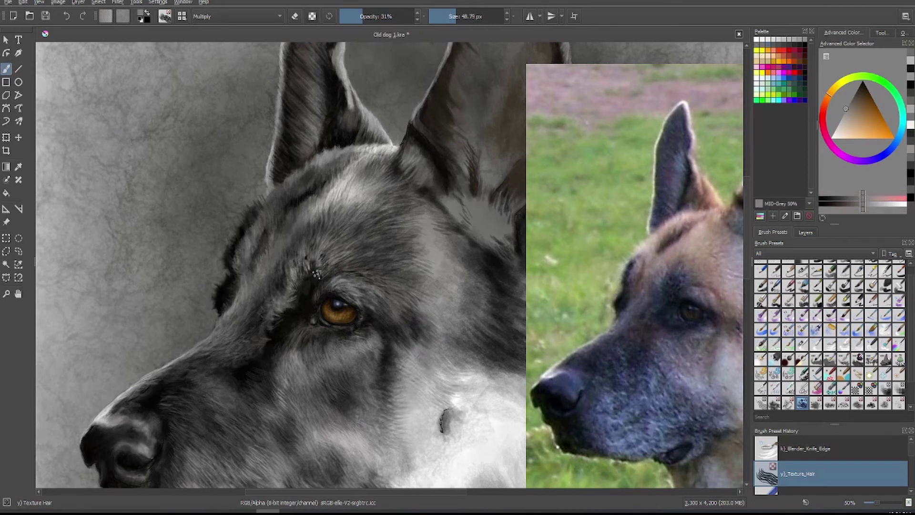
{"action": "left_click", "coordinate": [237, 16]}
{"action": "left_click", "coordinate": [210, 57]}
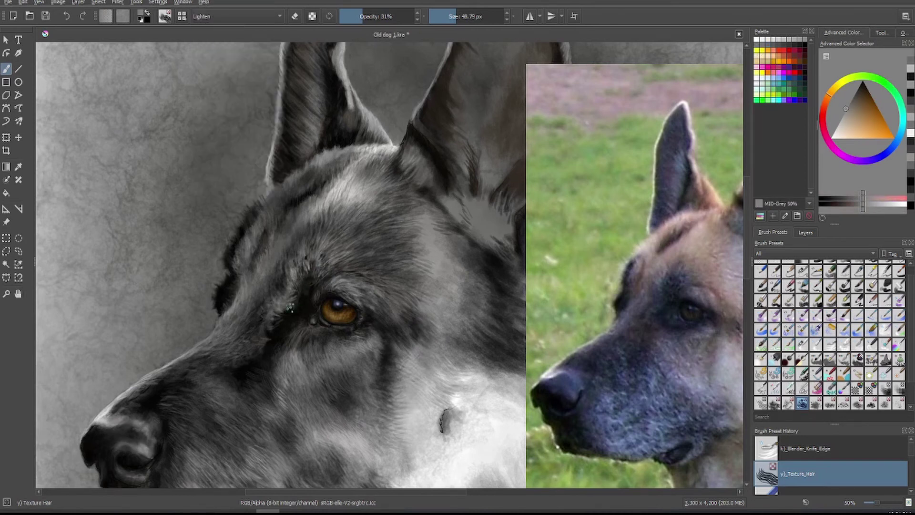
{"action": "left_click", "coordinate": [300, 249], "text": "ctrl"}
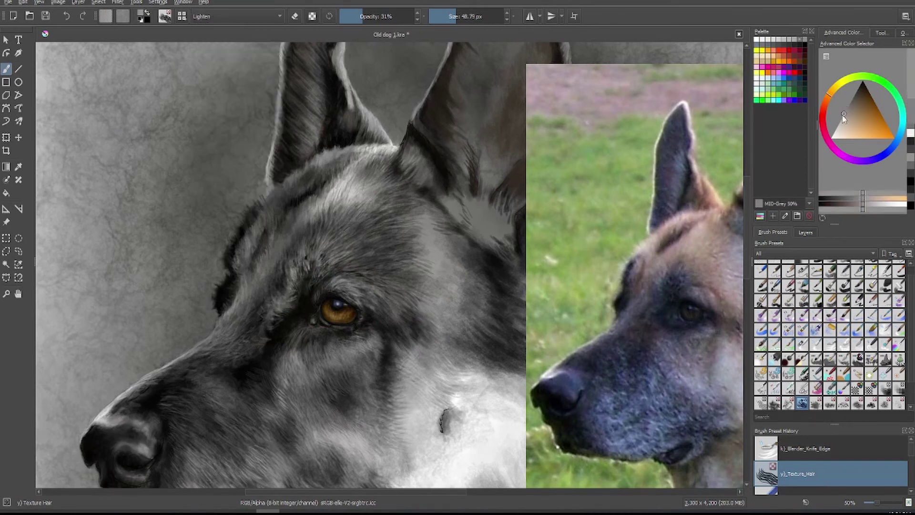
{"action": "left_click_drag", "start_coordinate": [306, 49], "coordinate": [309, 117]}
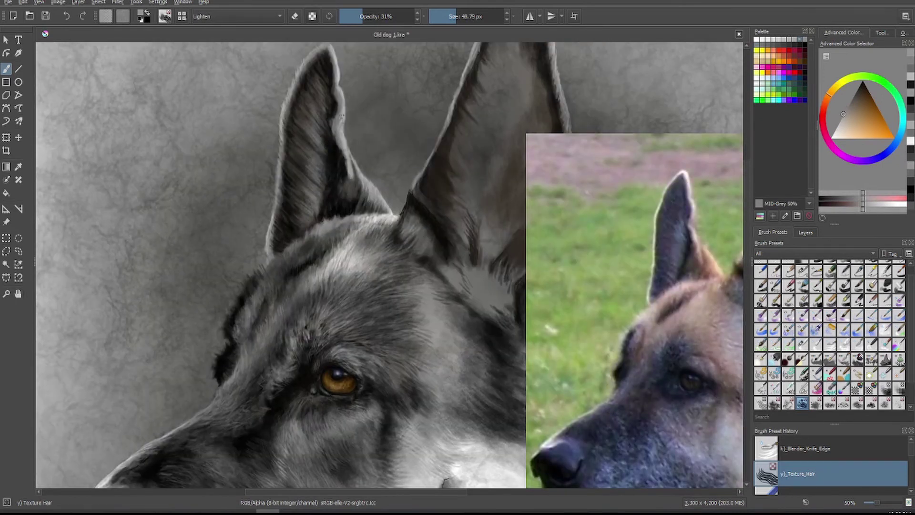
- Pick a dark colour and set the brush to Normal blending, about 111 px at 44% opacity, undoing the last stroke
{"action": "left_click", "coordinate": [371, 204], "text": "ctrl"}
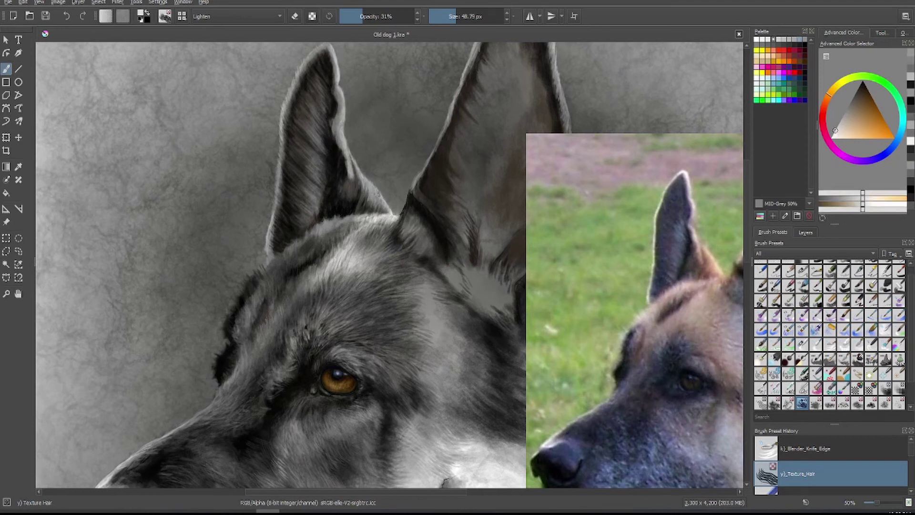
{"action": "key", "text": "bracketleft"}
{"action": "key", "text": "bracketleft"}
{"action": "key", "text": "bracketleft"}
{"action": "key", "text": "bracketleft"}
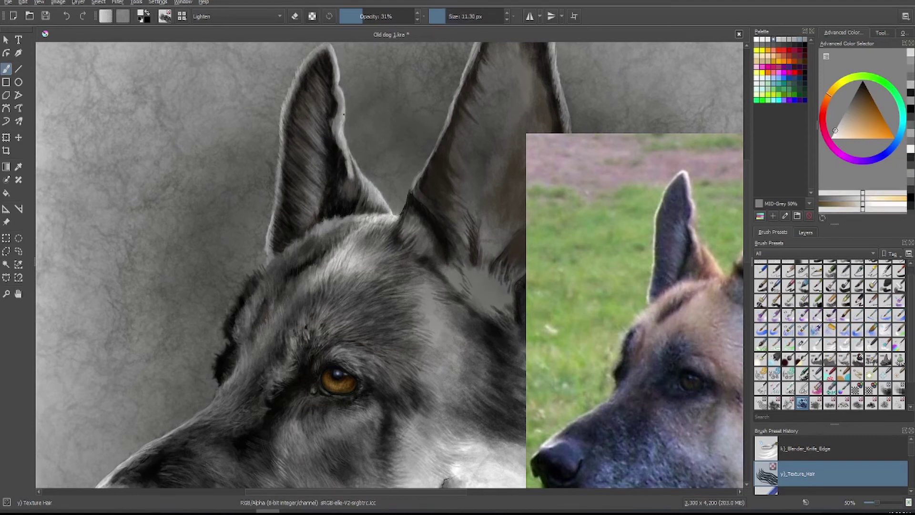
{"action": "left_click", "coordinate": [343, 114], "text": "ctrl"}
{"action": "left_click", "coordinate": [236, 16]}
{"action": "left_click", "coordinate": [220, 95]}
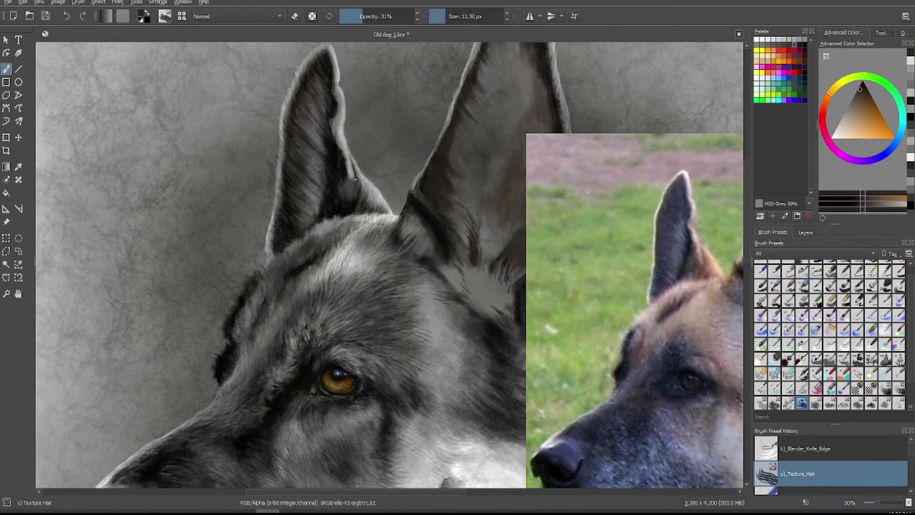
{"action": "left_click", "coordinate": [477, 17]}
{"action": "left_click", "coordinate": [373, 16]}
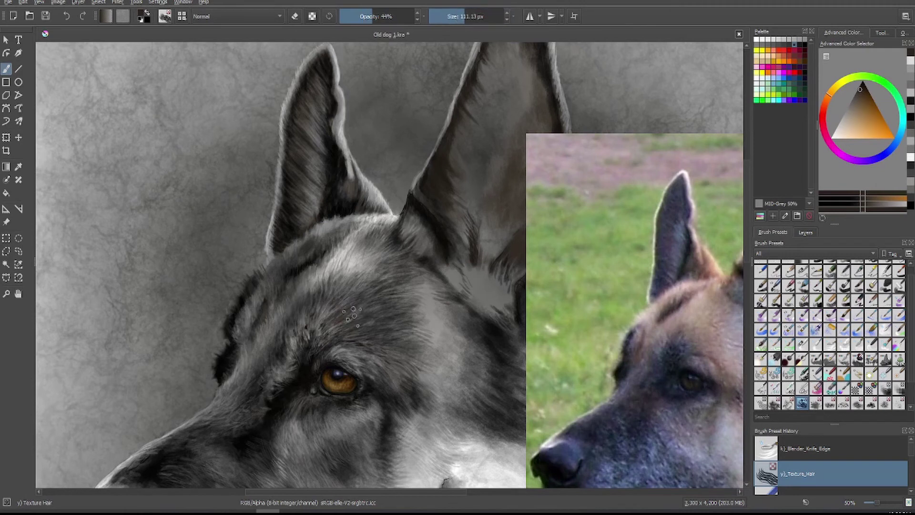
{"action": "left_click", "coordinate": [23, 2]}
{"action": "left_click", "coordinate": [30, 11]}
- Paint faint white hairs at the ear base with a roughly 60 px brush at low opacity
{"action": "key", "text": "o"}
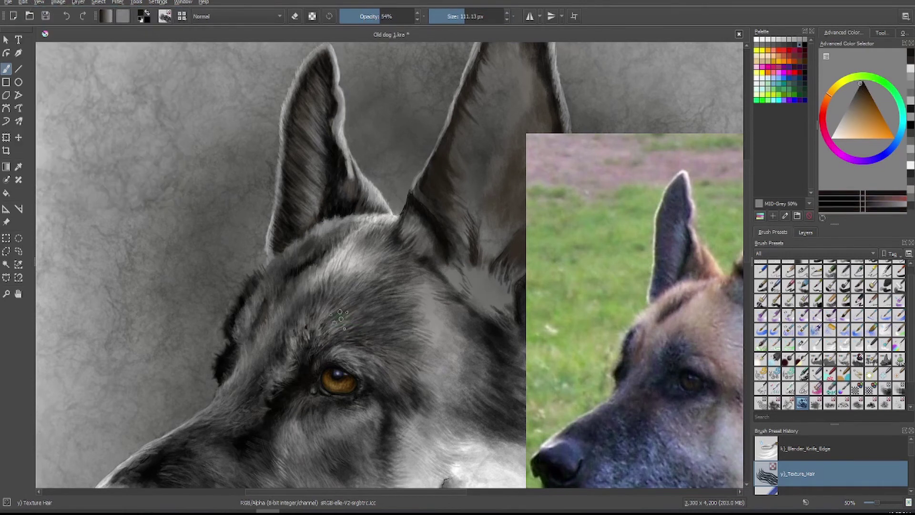
{"action": "left_click", "coordinate": [456, 16]}
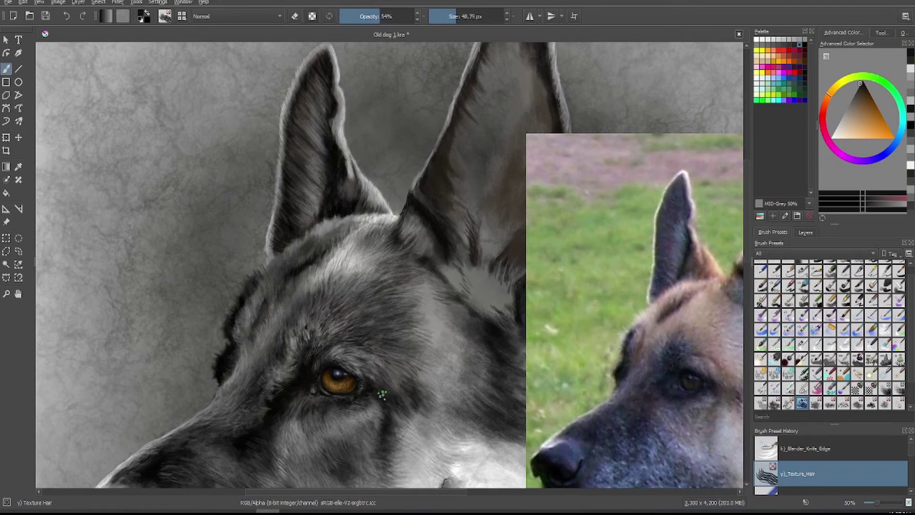
{"action": "left_click", "coordinate": [784, 44]}
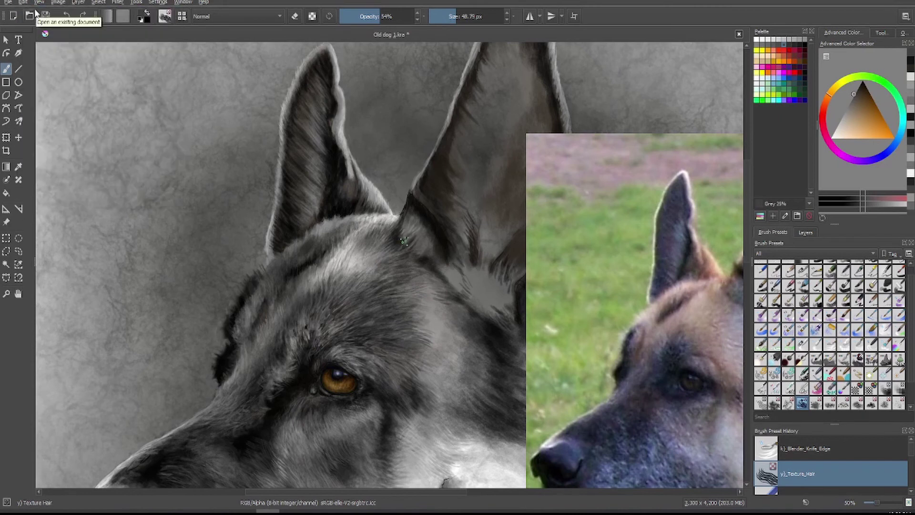
{"action": "left_click", "coordinate": [365, 16]}
{"action": "left_click", "coordinate": [469, 16]}
{"action": "key", "text": "x"}
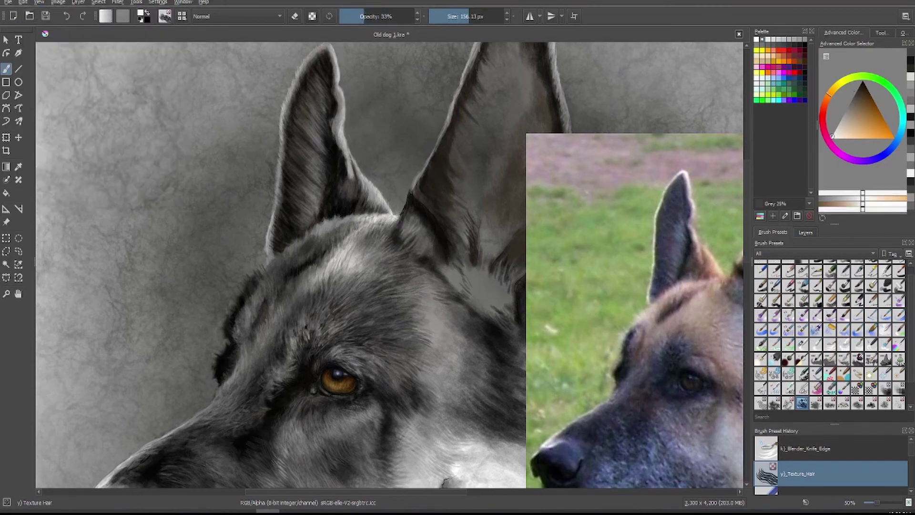
{"action": "key", "text": "bracketleft"}
{"action": "key", "text": "bracketleft"}
{"action": "left_click_drag", "start_coordinate": [264, 281], "coordinate": [280, 270]}
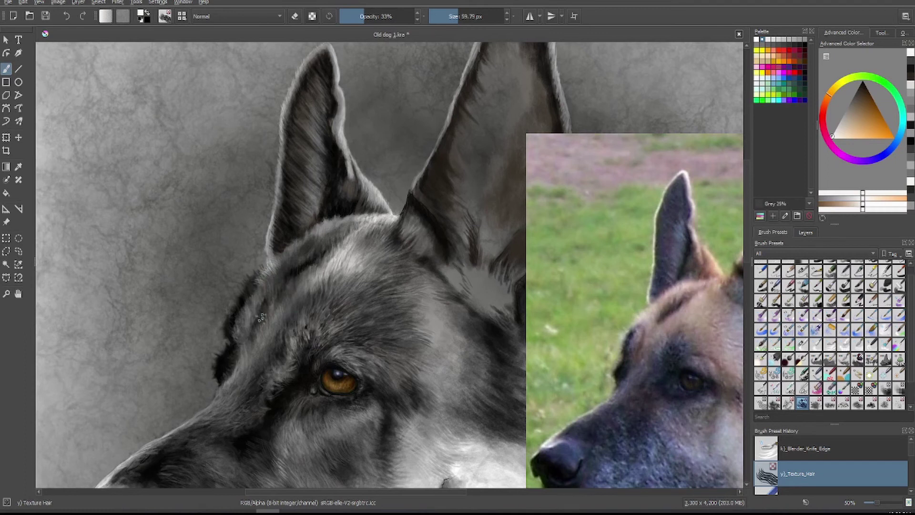
- Switch to the y) Texture_Hair brush preset at a lower opacity
{"action": "key", "text": "i"}
{"action": "key", "text": "i"}
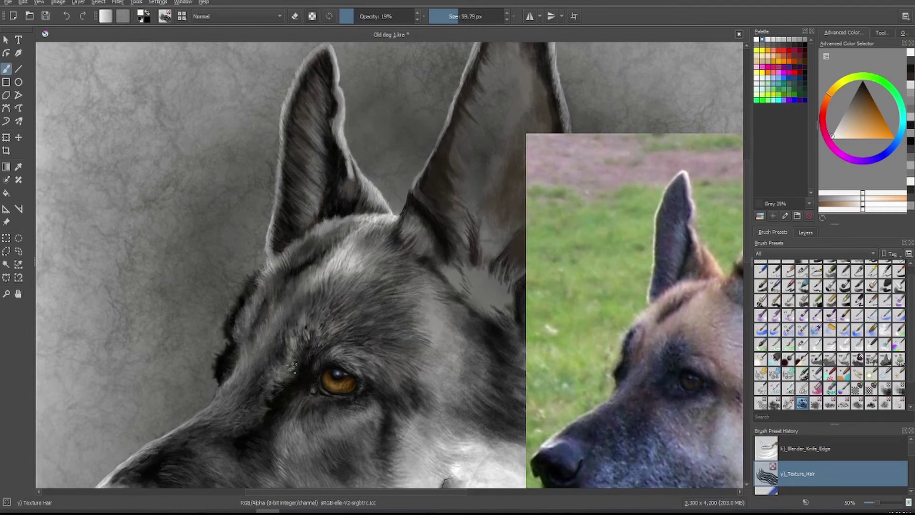
{"action": "left_click", "coordinate": [852, 480]}
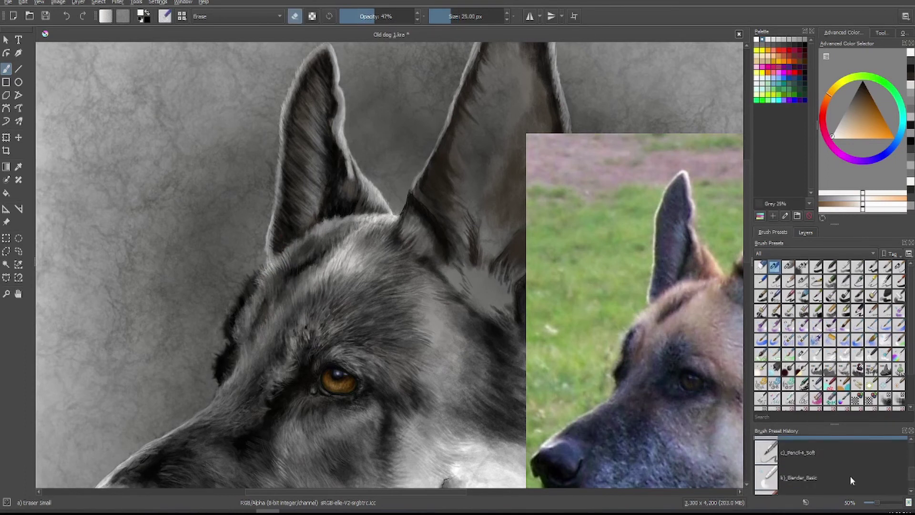
{"action": "left_click", "coordinate": [852, 481]}
{"action": "scroll", "coordinate": [465, 490], "scroll_direction": "right", "scroll_amount": 1}
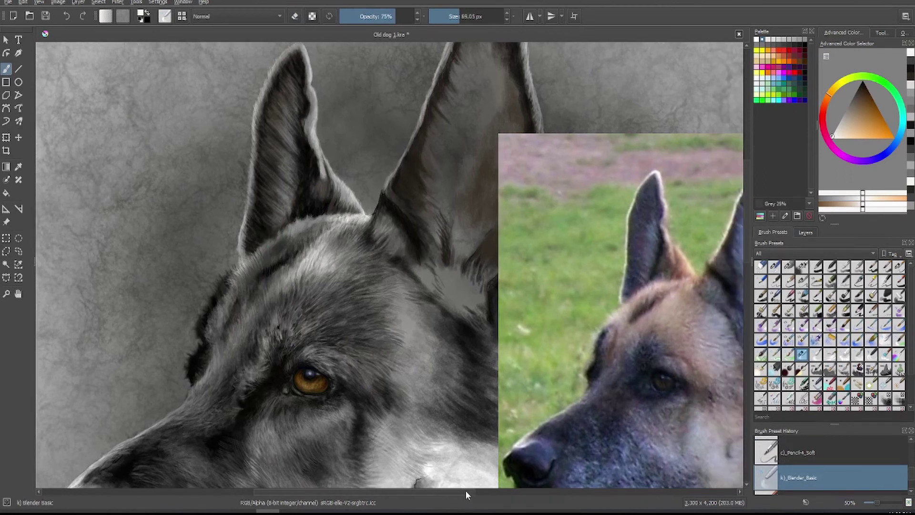
{"action": "key", "text": "/"}
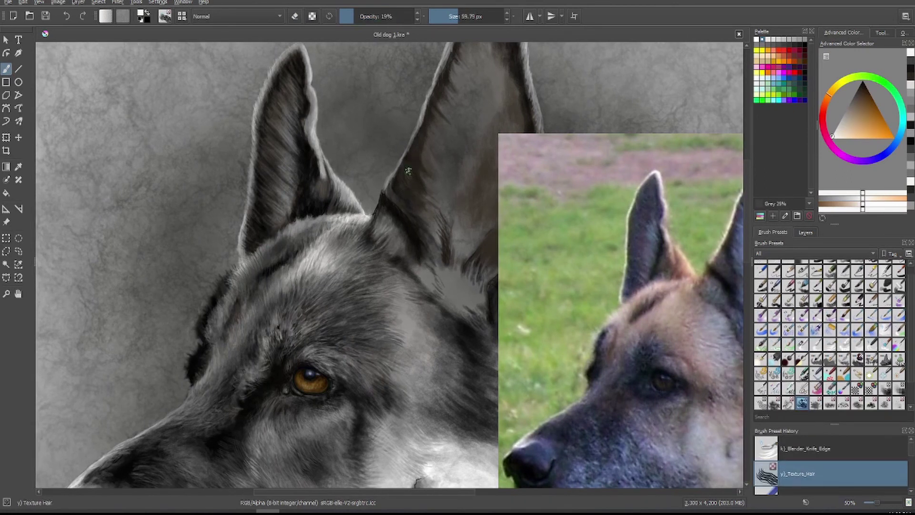
{"action": "key", "text": "i"}
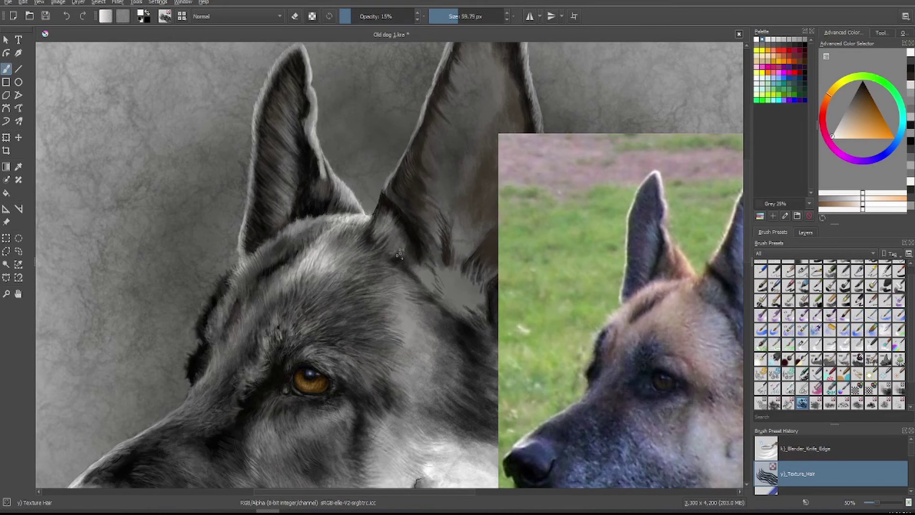
- Set the colour to black at about 57% opacity and paint dark hair strokes inside the ear
{"action": "left_click", "coordinate": [402, 248], "text": "ctrl"}
{"action": "key", "text": "d"}
{"action": "key", "text": "o"}
{"action": "key", "text": "o"}
{"action": "key", "text": "o"}
{"action": "key", "text": "o"}
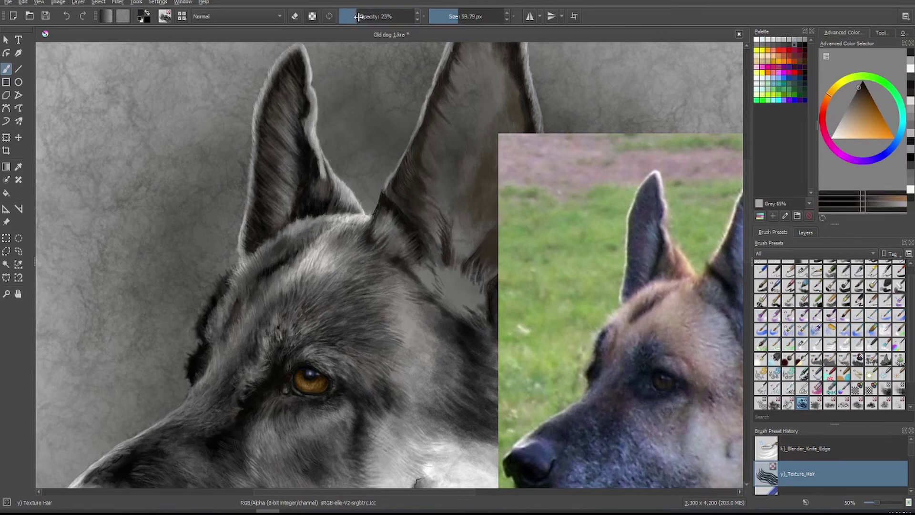
{"action": "mouse_move", "coordinate": [377, 263]}
{"action": "left_mouse_down"}
{"action": "mouse_move", "coordinate": [415, 269]}
{"action": "mouse_move", "coordinate": [397, 240]}
{"action": "mouse_move", "coordinate": [433, 196]}
{"action": "left_mouse_up"}
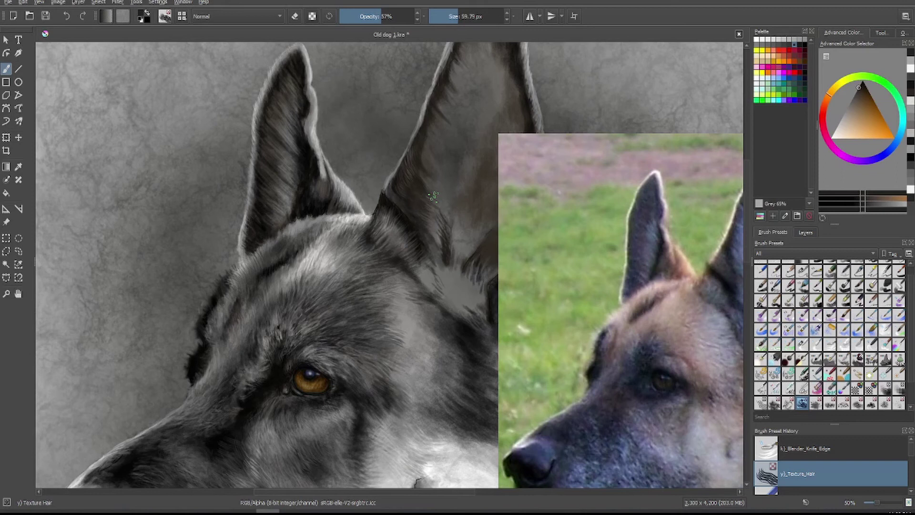
{"action": "mouse_move", "coordinate": [408, 273]}
{"action": "left_mouse_down"}
{"action": "mouse_move", "coordinate": [445, 301]}
{"action": "mouse_move", "coordinate": [437, 261]}
{"action": "left_mouse_up"}
{"action": "mouse_move", "coordinate": [450, 333]}
{"action": "left_mouse_down"}
{"action": "mouse_move", "coordinate": [422, 300]}
{"action": "mouse_move", "coordinate": [440, 273]}
{"action": "left_mouse_up"}
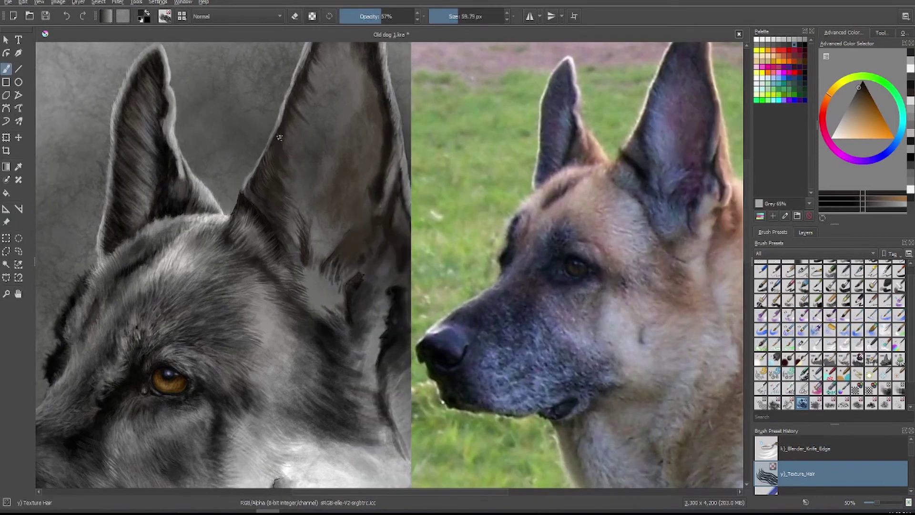
- Smooth and lighten the inner ear fur with the Blender_Basic brush
{"action": "mouse_move", "coordinate": [279, 138]}
{"action": "left_mouse_down"}
{"action": "mouse_move", "coordinate": [286, 174]}
{"action": "mouse_move", "coordinate": [296, 123]}
{"action": "mouse_move", "coordinate": [328, 99]}
{"action": "mouse_move", "coordinate": [338, 143]}
{"action": "left_mouse_up"}
{"action": "scroll", "coordinate": [337, 143], "scroll_direction": "up", "scroll_amount": 1}
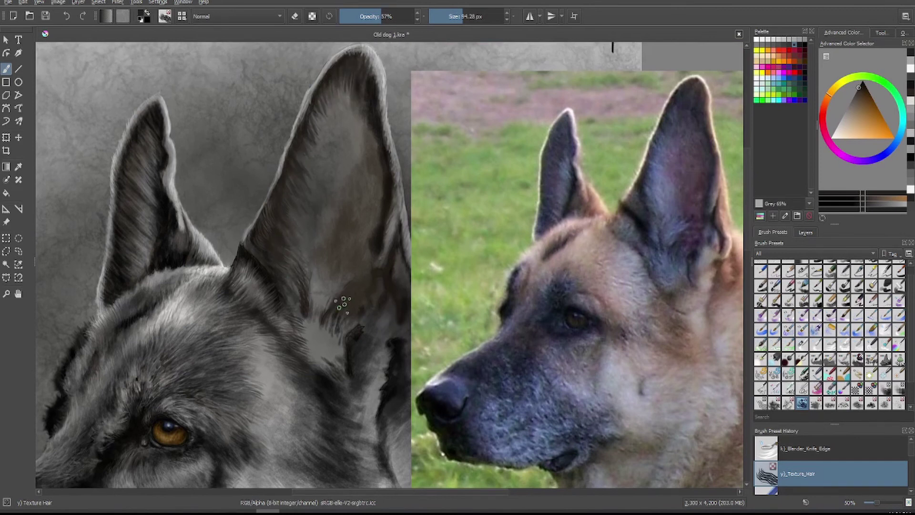
{"action": "key", "text": "/"}
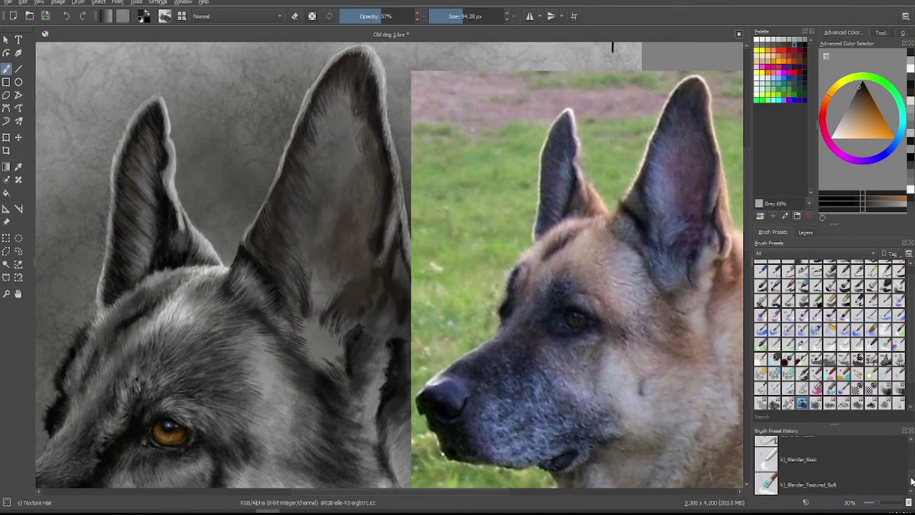
{"action": "key", "text": "o"}
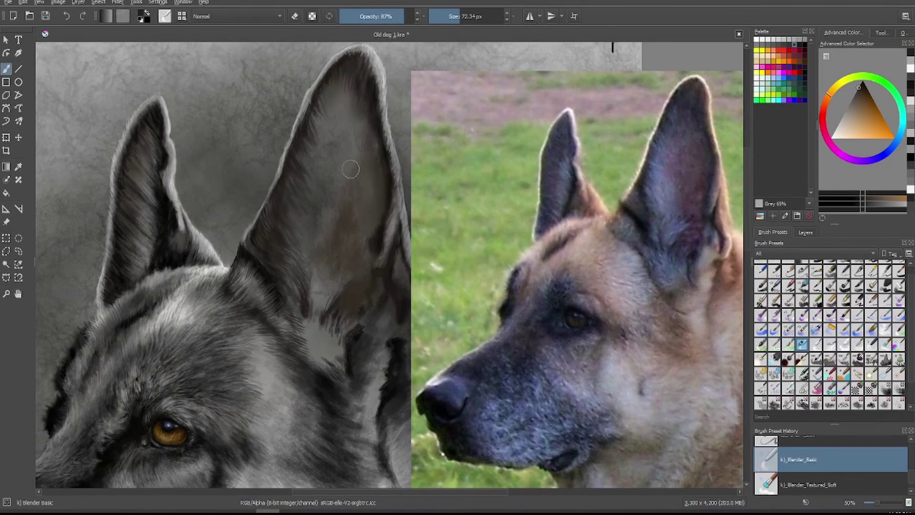
- Brighten the rim of the ear tip with the Pencil4_Soft brush in Normal mode
{"action": "left_click", "coordinate": [802, 270]}
{"action": "left_click", "coordinate": [835, 128]}
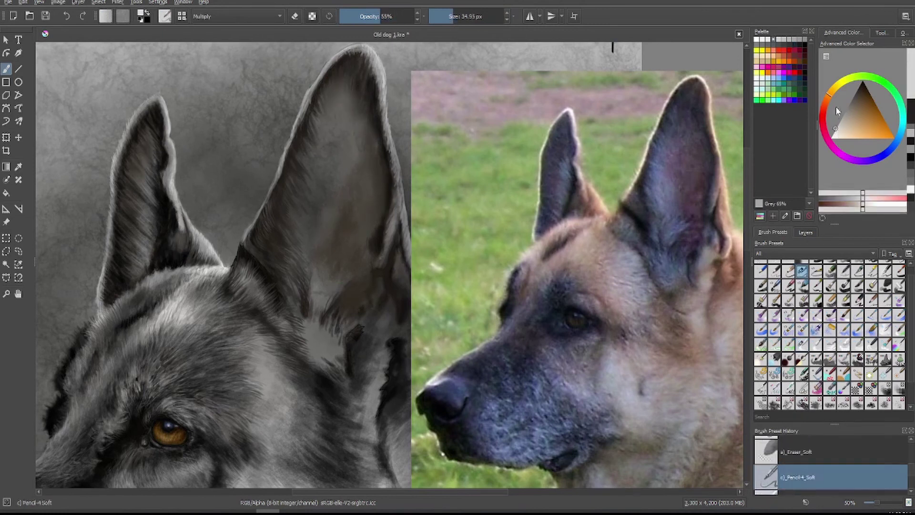
{"action": "key", "text": "o"}
{"action": "key", "text": "alt+shift+n"}
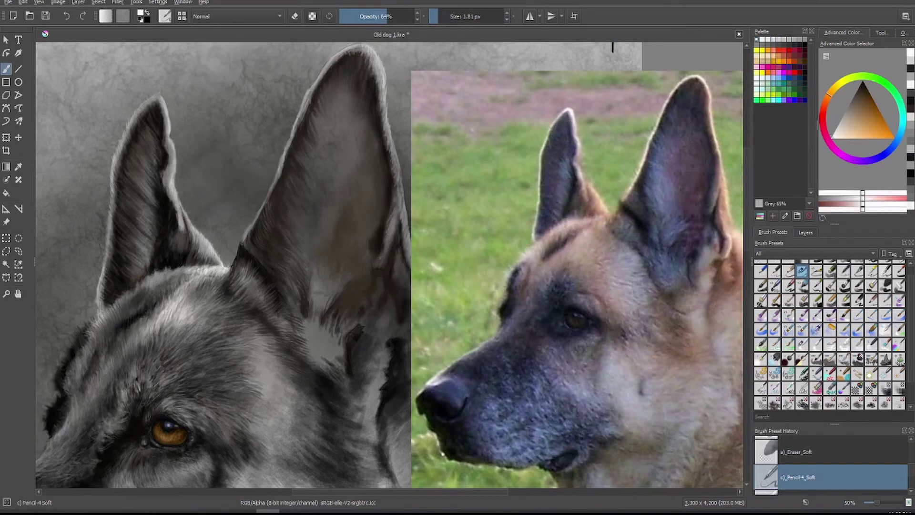
{"action": "key", "text": "bracketright"}
{"action": "key", "text": "bracketright"}
{"action": "key", "text": "bracketright"}
{"action": "key", "text": "bracketright"}
{"action": "key", "text": "bracketright"}
{"action": "key", "text": "bracketright"}
{"action": "key", "text": "i"}
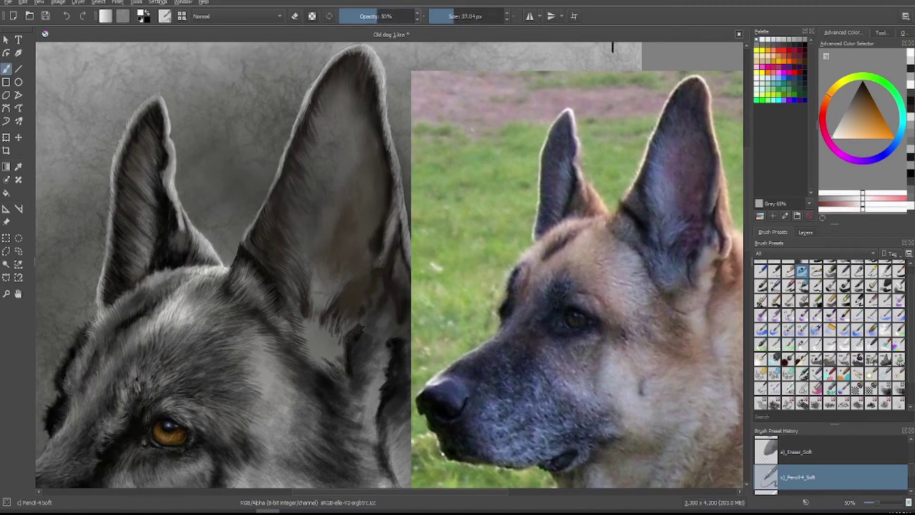
{"action": "scroll", "coordinate": [610, 58], "scroll_direction": "up", "scroll_amount": 2}
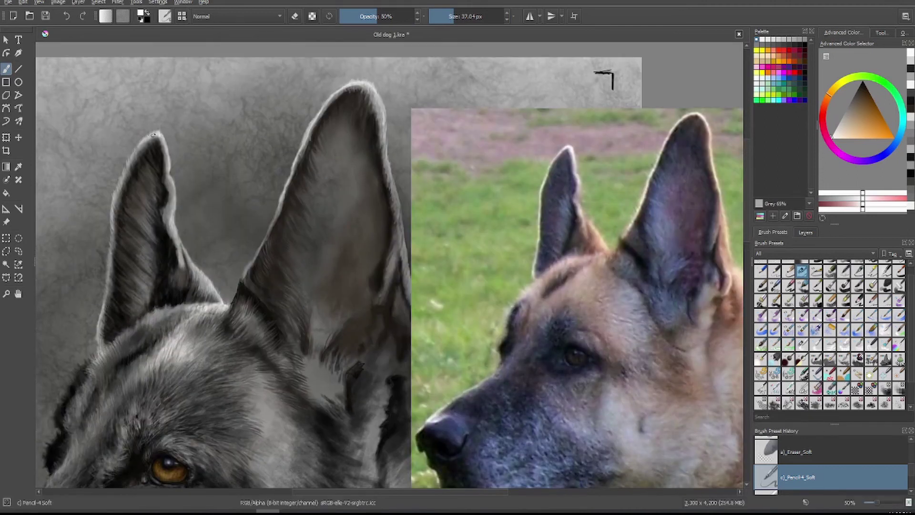
{"action": "mouse_move", "coordinate": [375, 87]}
{"action": "left_mouse_down"}
{"action": "mouse_move", "coordinate": [384, 118]}
{"action": "mouse_move", "coordinate": [315, 117]}
{"action": "mouse_move", "coordinate": [280, 221]}
{"action": "mouse_move", "coordinate": [374, 83]}
{"action": "mouse_move", "coordinate": [398, 212]}
{"action": "left_mouse_up"}
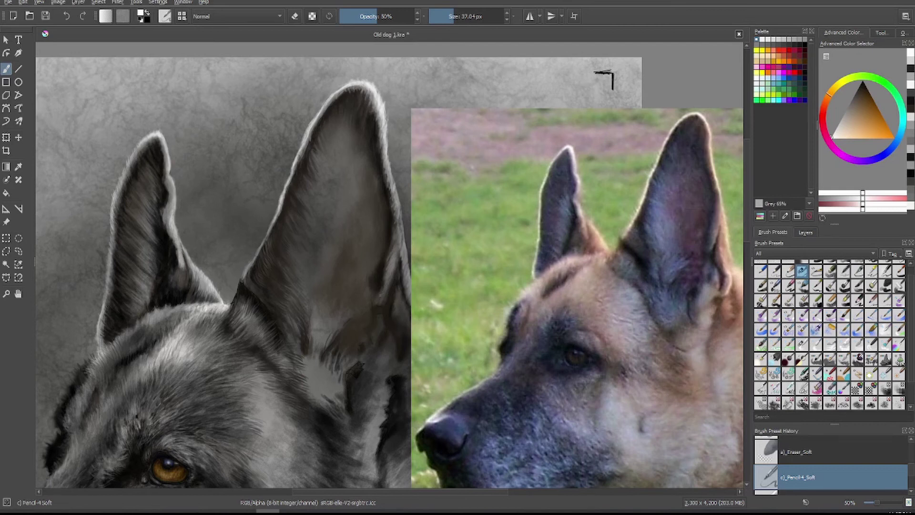
- Move and shrink the reference photo to uncover more of the painting
{"action": "scroll", "coordinate": [318, 429], "scroll_direction": "down", "scroll_amount": 3}
{"action": "scroll", "coordinate": [319, 493], "scroll_direction": "right", "scroll_amount": 3}
{"action": "left_click", "coordinate": [6, 222]}
{"action": "left_click_drag", "start_coordinate": [512, 241], "coordinate": [566, 197]}
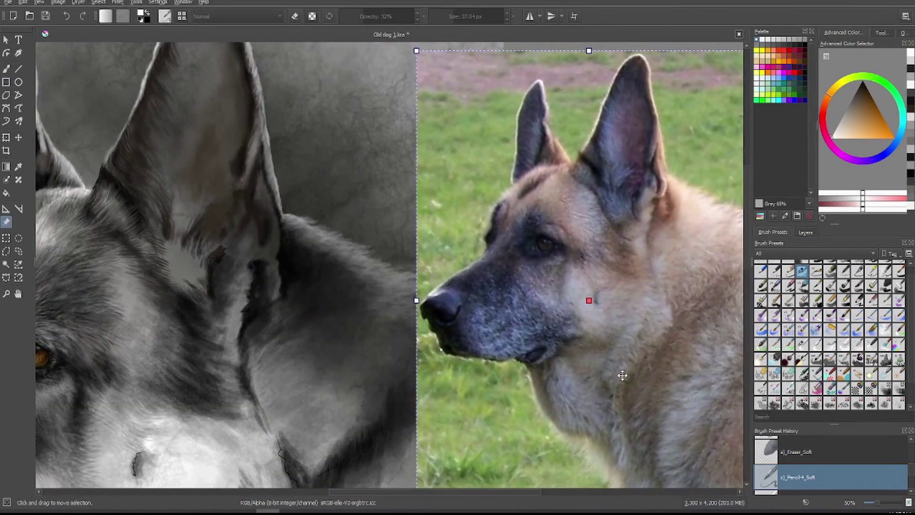
{"action": "left_click", "coordinate": [6, 70]}
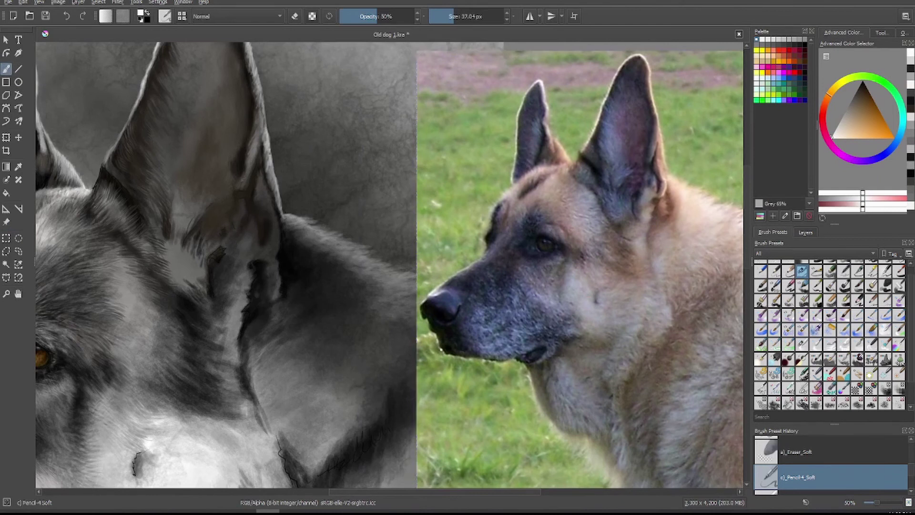
- Lighten the ear's right edge and darken the neck fur with a 125 px sampled grey-brown
{"action": "left_click_drag", "start_coordinate": [276, 221], "coordinate": [275, 211]}
{"action": "left_click", "coordinate": [363, 16]}
{"action": "left_click", "coordinate": [482, 16]}
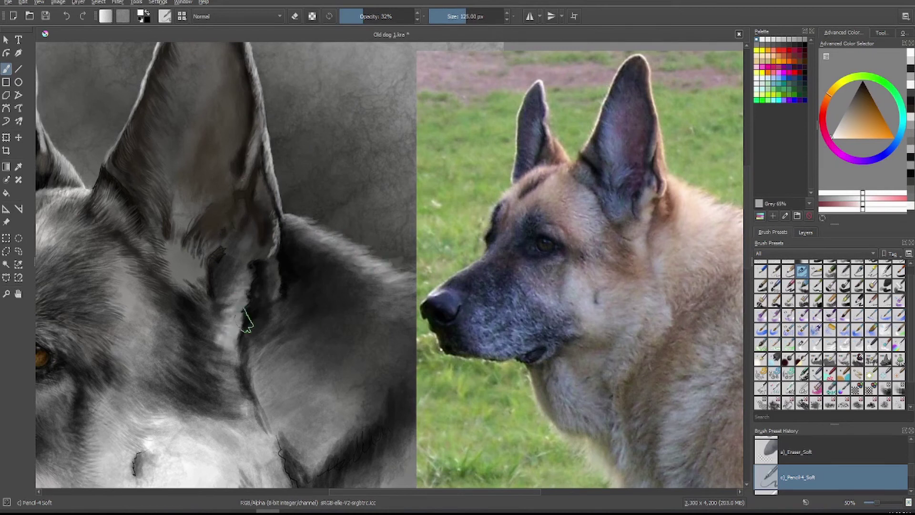
{"action": "left_click", "coordinate": [243, 332], "text": "ctrl"}
{"action": "left_click", "coordinate": [243, 331], "text": "ctrl"}
{"action": "mouse_move", "coordinate": [239, 329]}
{"action": "left_mouse_down"}
{"action": "mouse_move", "coordinate": [224, 310]}
{"action": "mouse_move", "coordinate": [249, 291]}
{"action": "left_mouse_up"}
{"action": "key", "text": "o"}
{"action": "left_click_drag", "start_coordinate": [217, 364], "coordinate": [205, 339]}
{"action": "mouse_move", "coordinate": [195, 259]}
{"action": "left_mouse_down"}
{"action": "mouse_move", "coordinate": [191, 236]}
{"action": "mouse_move", "coordinate": [178, 286]}
{"action": "left_mouse_up"}
- Paint a faint stroke inside the ear at about 39 px, then blend and lighten it with Blender_Knife_Edge
{"action": "left_click_drag", "start_coordinate": [143, 191], "coordinate": [119, 190], "text": "shift"}
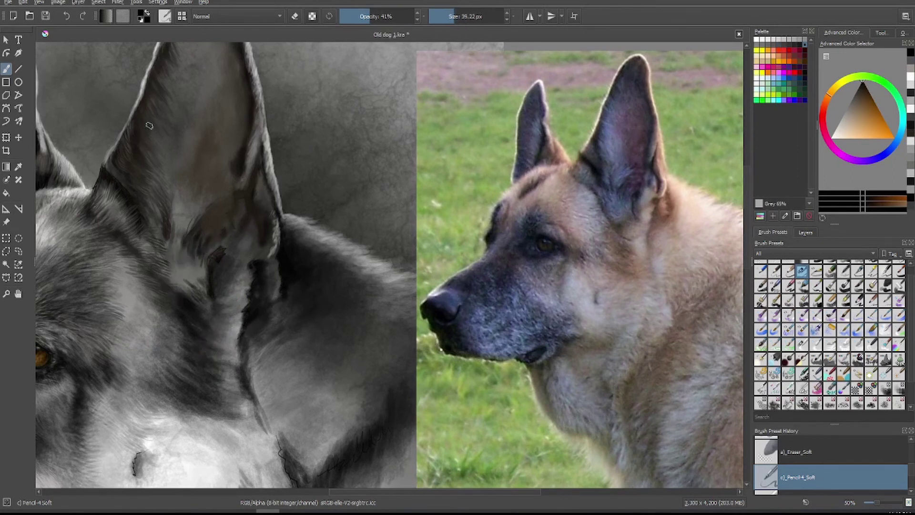
{"action": "left_click_drag", "start_coordinate": [147, 164], "coordinate": [151, 189]}
{"action": "key", "text": "o"}
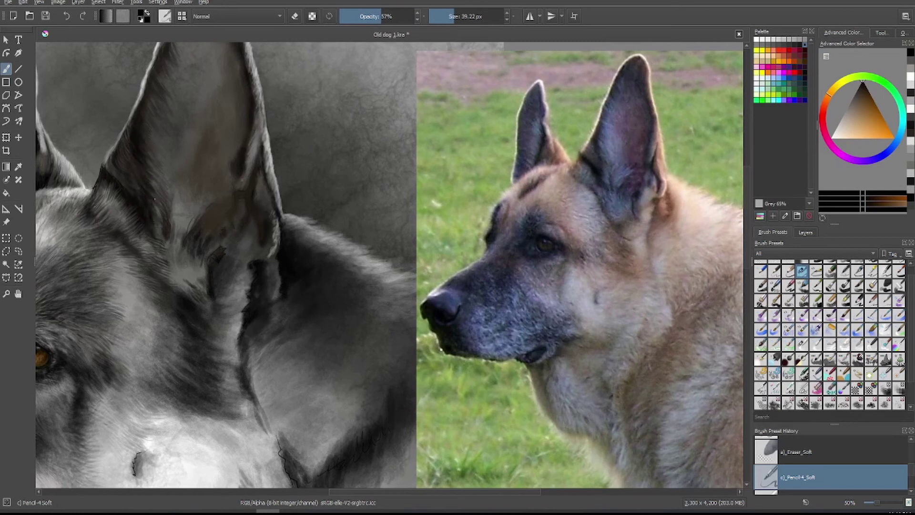
{"action": "key", "text": "i"}
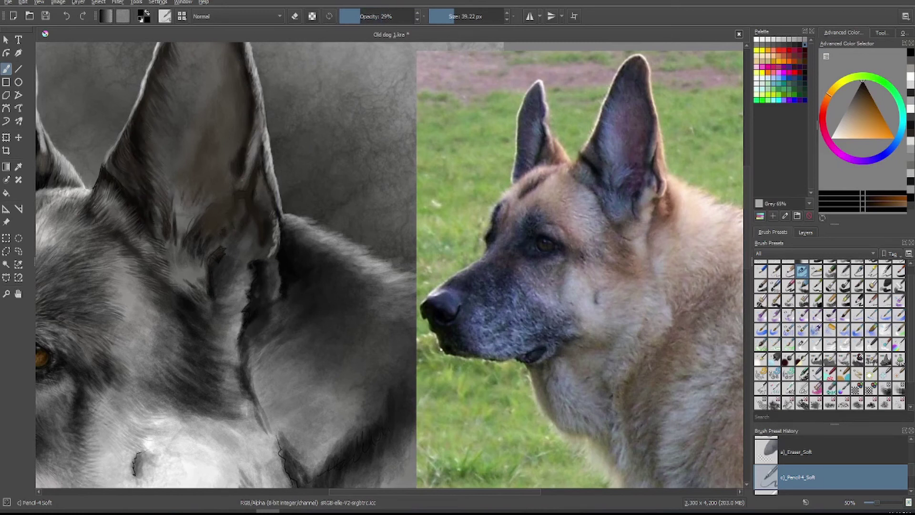
{"action": "left_click", "coordinate": [187, 206], "text": "ctrl"}
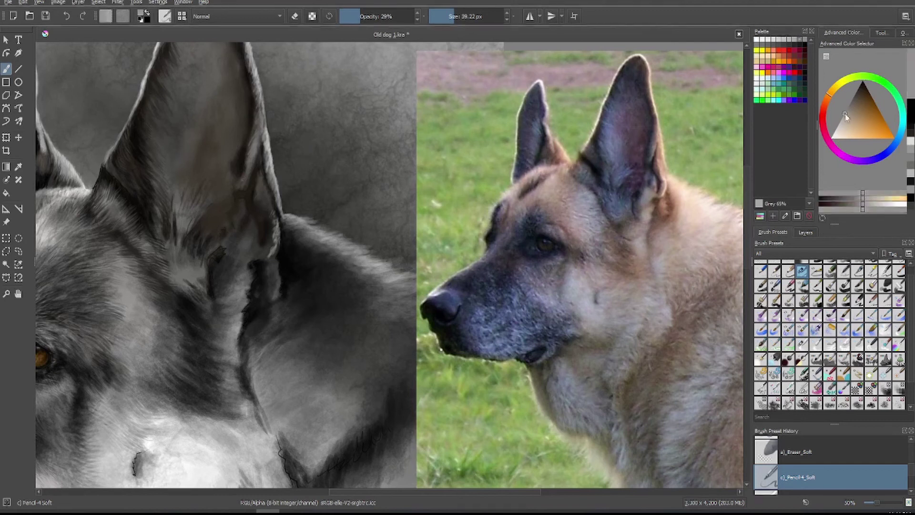
{"action": "key", "text": "slash"}
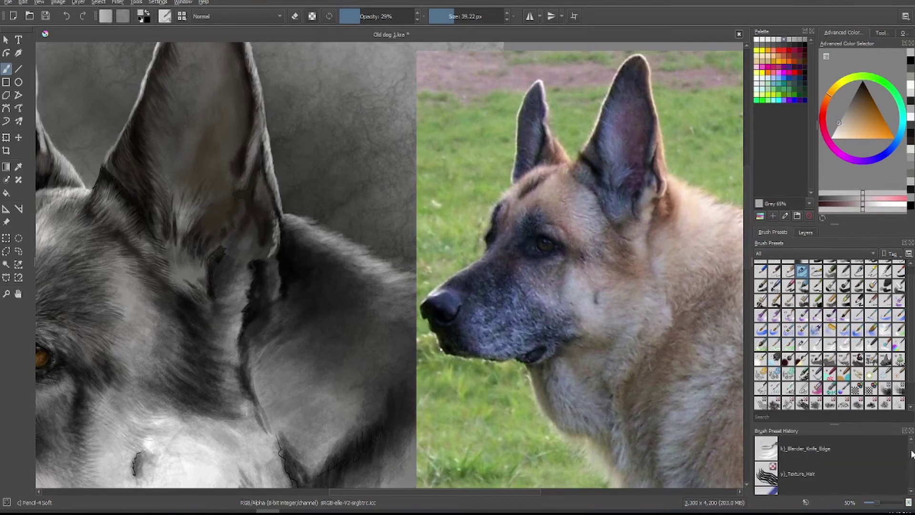
{"action": "mouse_move", "coordinate": [193, 230]}
{"action": "left_mouse_down"}
{"action": "mouse_move", "coordinate": [188, 196]}
{"action": "mouse_move", "coordinate": [176, 241]}
{"action": "mouse_move", "coordinate": [203, 231]}
{"action": "mouse_move", "coordinate": [195, 200]}
{"action": "left_mouse_up"}
{"action": "key", "text": "slash"}
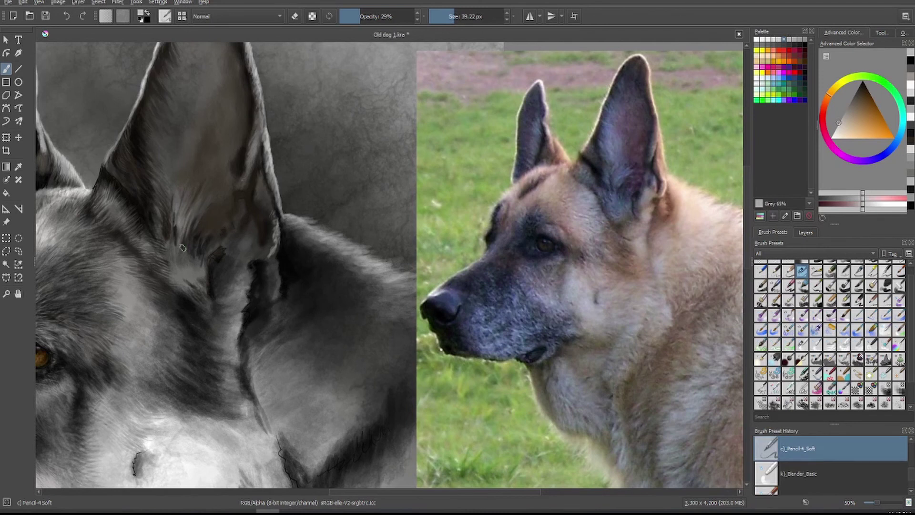
{"action": "key", "text": "bracketright"}
{"action": "key", "text": "bracketright"}
{"action": "key", "text": "bracketright"}
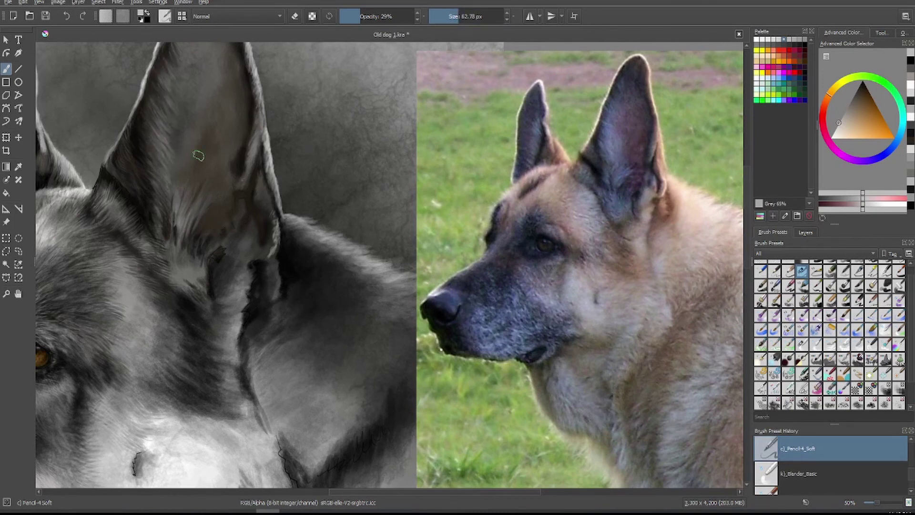
{"action": "scroll", "coordinate": [199, 156], "scroll_direction": "up", "scroll_amount": 3}
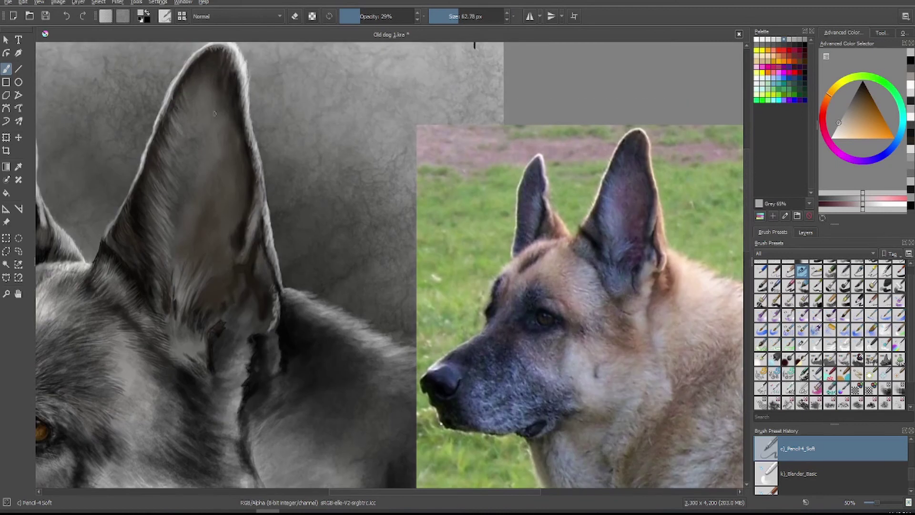
- Brighten the inner ear with a soft stroke, then darken the colour and enlarge the brush to about 198 px
{"action": "key", "text": "bracketright"}
{"action": "key", "text": "bracketright"}
{"action": "key", "text": "bracketright"}
{"action": "key", "text": "bracketright"}
{"action": "key", "text": "bracketright"}
{"action": "key", "text": "bracketright"}
{"action": "key", "text": "bracketright"}
{"action": "key", "text": "bracketright"}
{"action": "key", "text": "bracketright"}
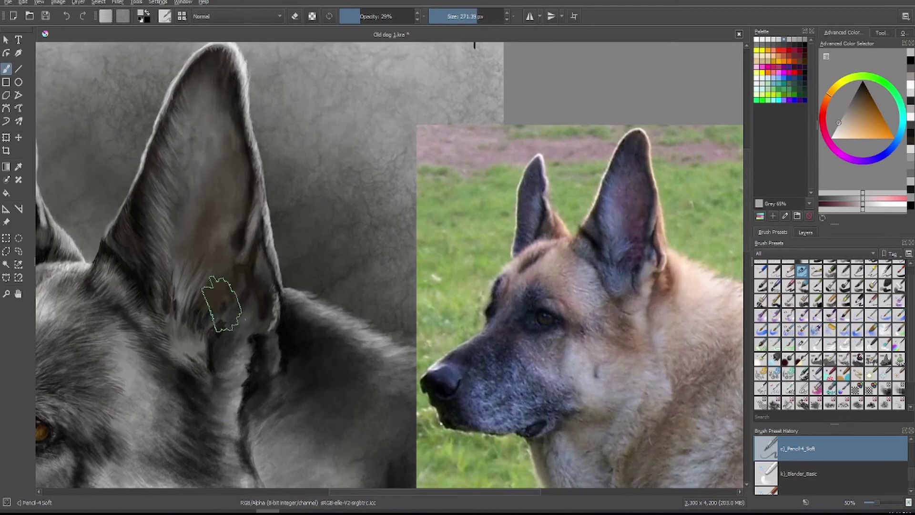
{"action": "mouse_move", "coordinate": [222, 304]}
{"action": "left_mouse_down"}
{"action": "mouse_move", "coordinate": [183, 209]}
{"action": "mouse_move", "coordinate": [190, 167]}
{"action": "left_mouse_up"}
{"action": "left_click_drag", "start_coordinate": [189, 271], "coordinate": [162, 271]}
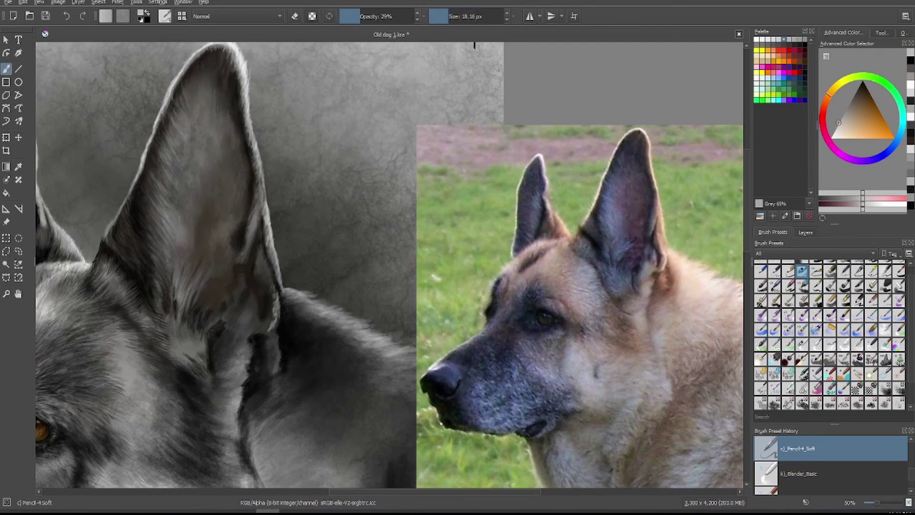
{"action": "key", "text": "k"}
{"action": "key", "text": "k"}
{"action": "key", "text": "k"}
{"action": "key", "text": "o"}
{"action": "key", "text": "o"}
{"action": "key", "text": "o"}
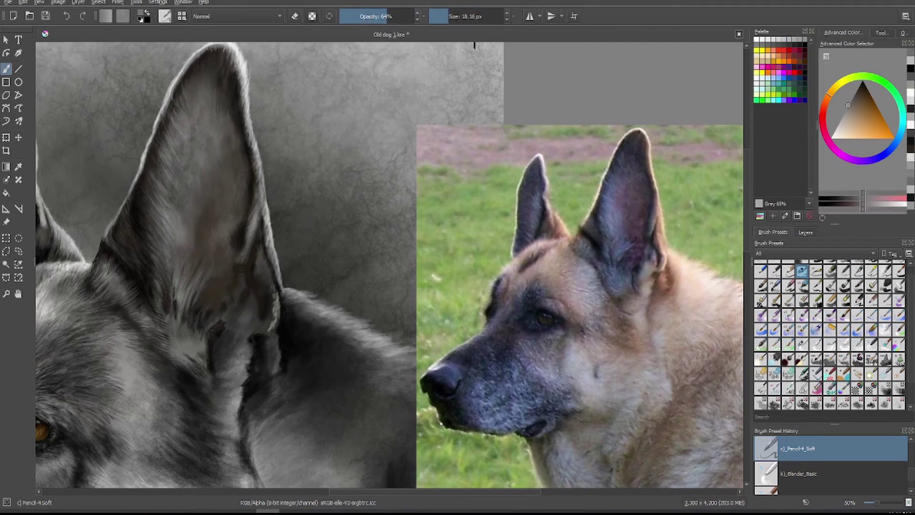
{"action": "key", "text": "k"}
{"action": "key", "text": "i"}
{"action": "key", "text": "i"}
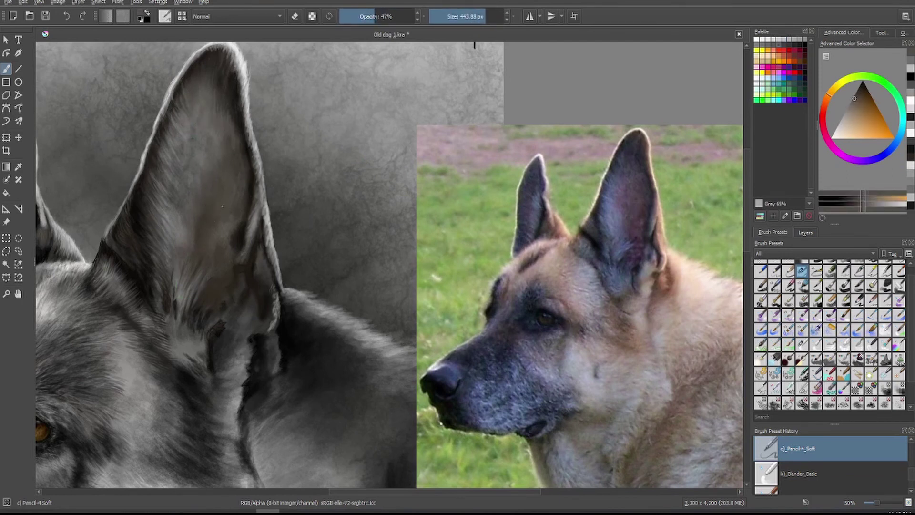
{"action": "left_click", "coordinate": [472, 18]}
{"action": "left_click_drag", "start_coordinate": [472, 18], "coordinate": [480, 18]}
{"action": "key", "text": "o"}
{"action": "key", "text": "o"}
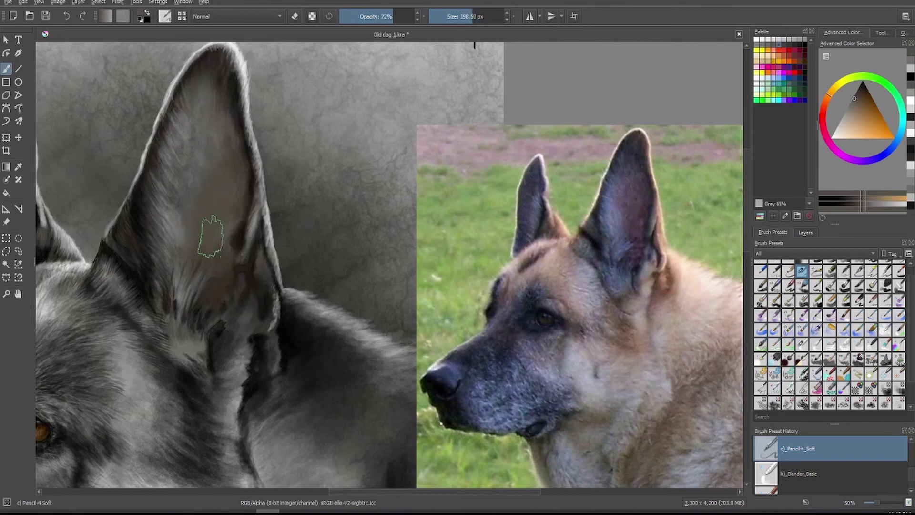
- Set up Texture_Big in Multiply mode at about 130 px and lower opacity, then switch to Texture_Hair
{"action": "left_click", "coordinate": [774, 403]}
{"action": "key", "text": "bracketleft"}
{"action": "key", "text": "i"}
{"action": "key", "text": "i"}
{"action": "key", "text": "i"}
{"action": "key", "text": "i"}
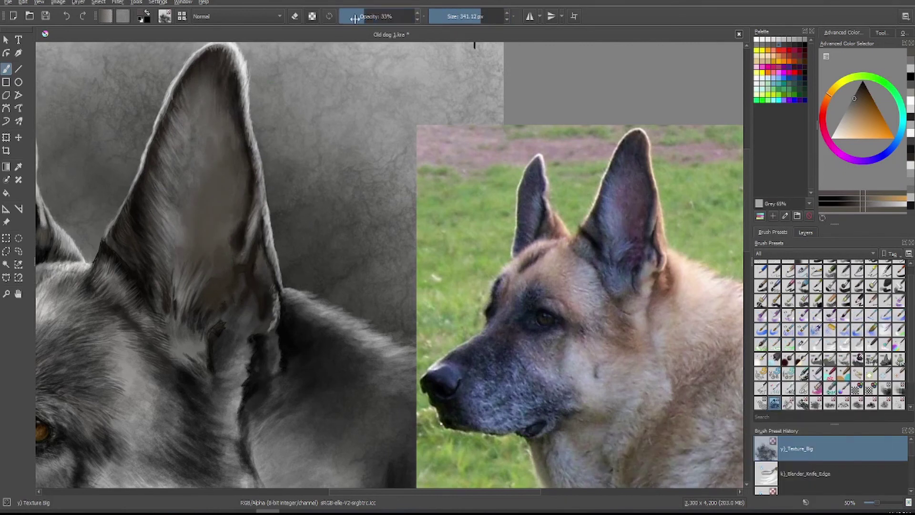
{"action": "key", "text": "o"}
{"action": "key", "text": "o"}
{"action": "key", "text": "o"}
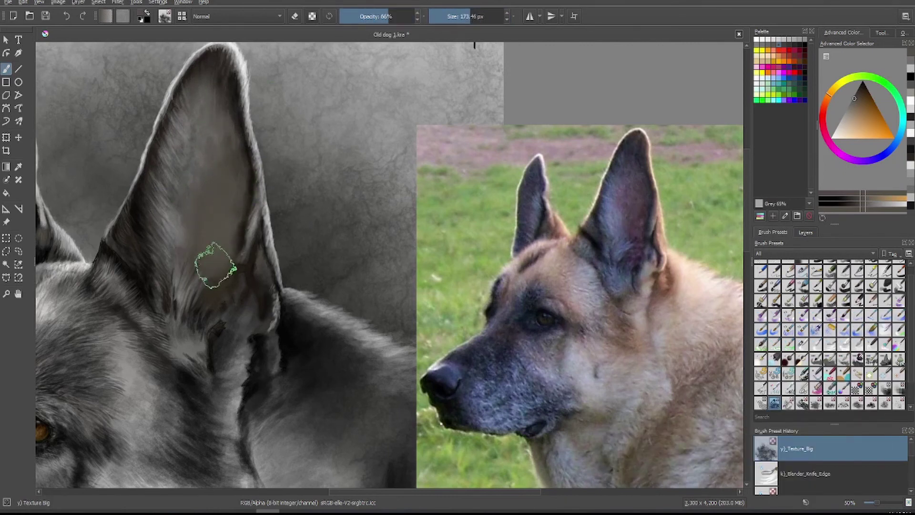
{"action": "left_click", "coordinate": [236, 16]}
{"action": "left_click", "coordinate": [220, 52]}
{"action": "left_click_drag", "start_coordinate": [470, 17], "coordinate": [465, 17]}
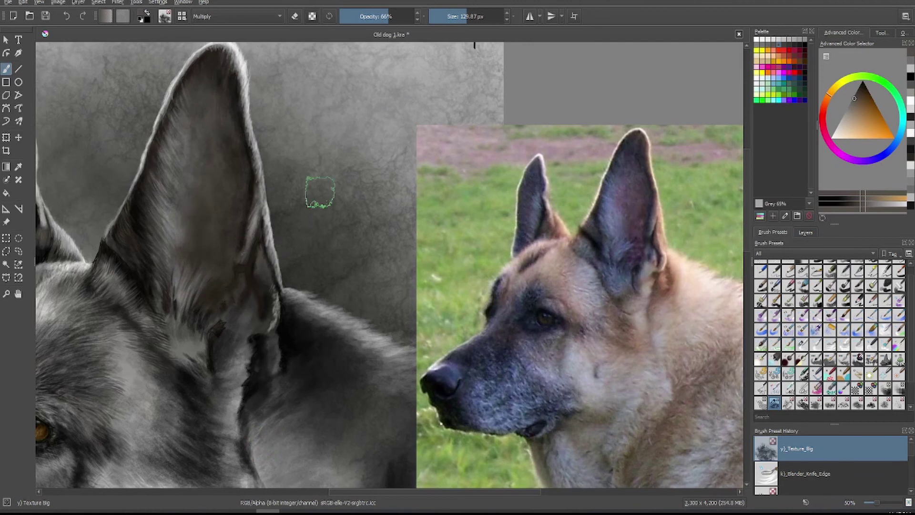
{"action": "key", "text": "bracketleft"}
{"action": "key", "text": "bracketleft"}
{"action": "key", "text": "bracketleft"}
{"action": "key", "text": "i"}
{"action": "key", "text": "i"}
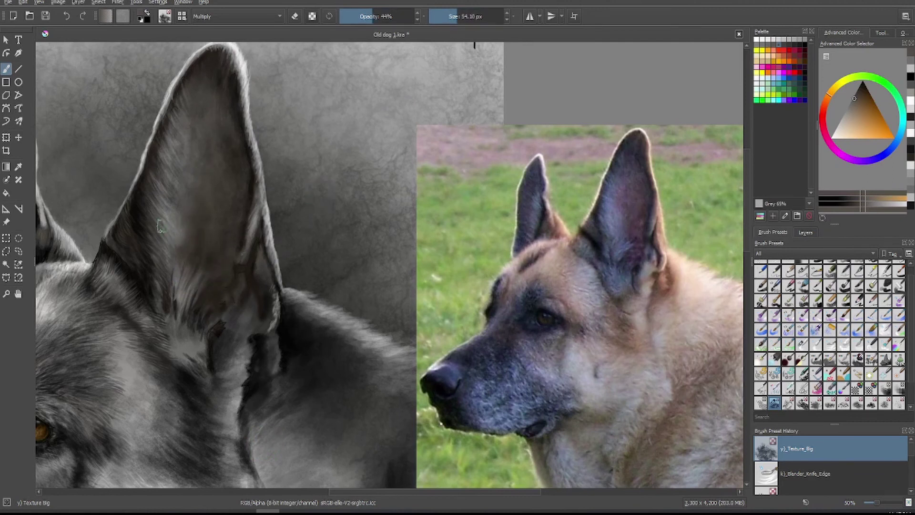
{"action": "key", "text": "slash"}
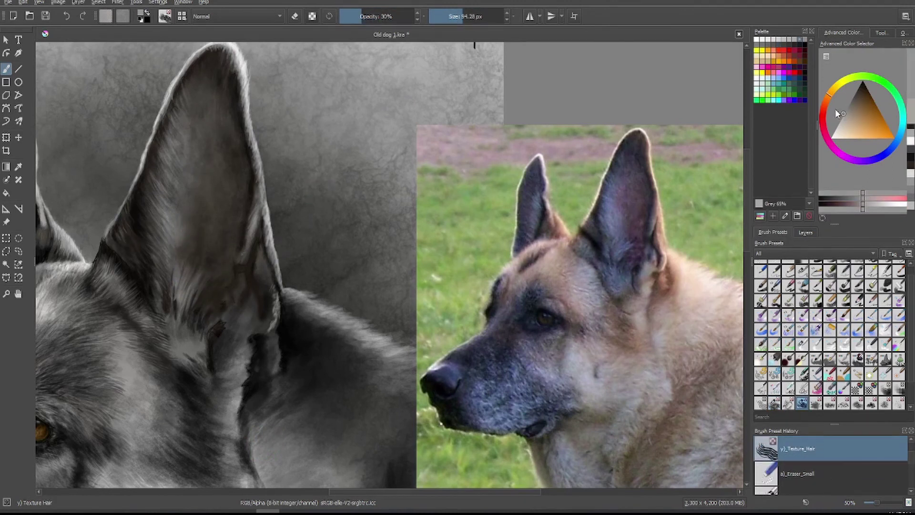
- Size the hair brush to about 25 px and sample light and dark ear greys at 37% opacity
{"action": "left_click_drag", "start_coordinate": [456, 17], "coordinate": [451, 17]}
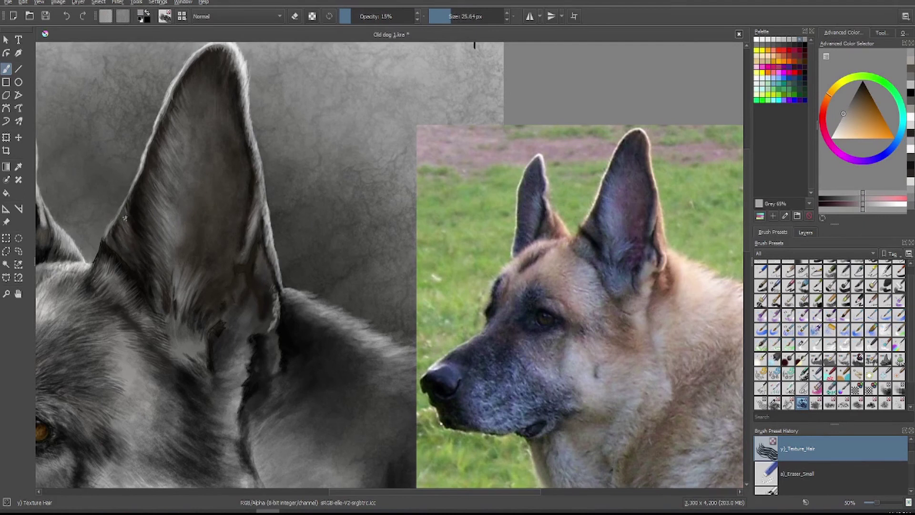
{"action": "left_click", "coordinate": [125, 218], "text": "ctrl"}
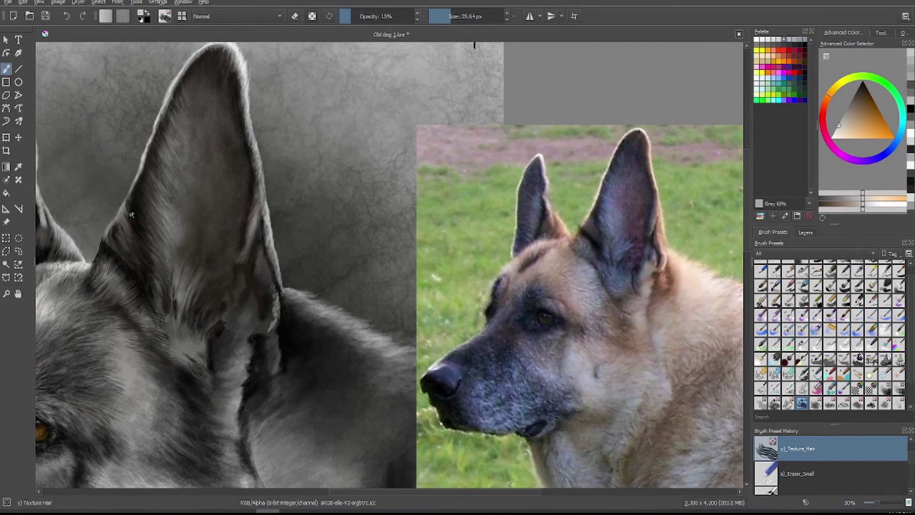
{"action": "left_click", "coordinate": [134, 234], "text": "ctrl"}
{"action": "key", "text": "bracketright"}
{"action": "key", "text": "i"}
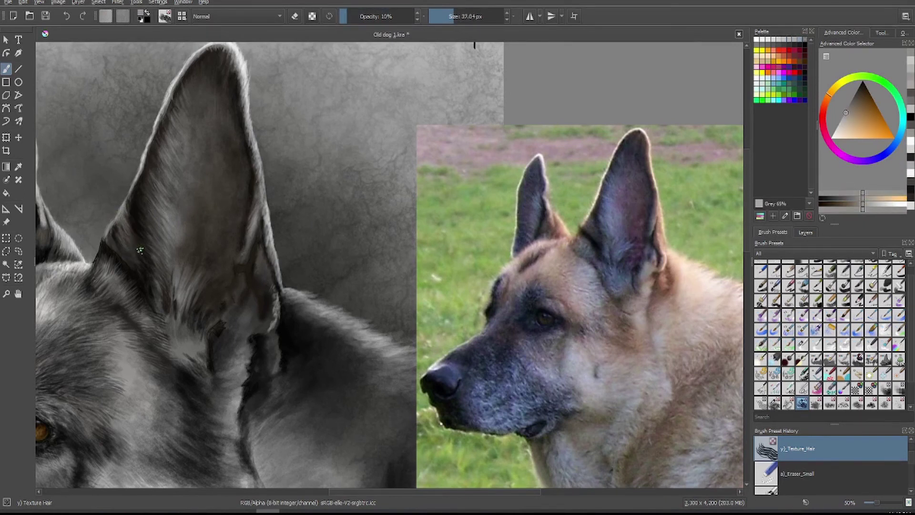
{"action": "key", "text": "slash"}
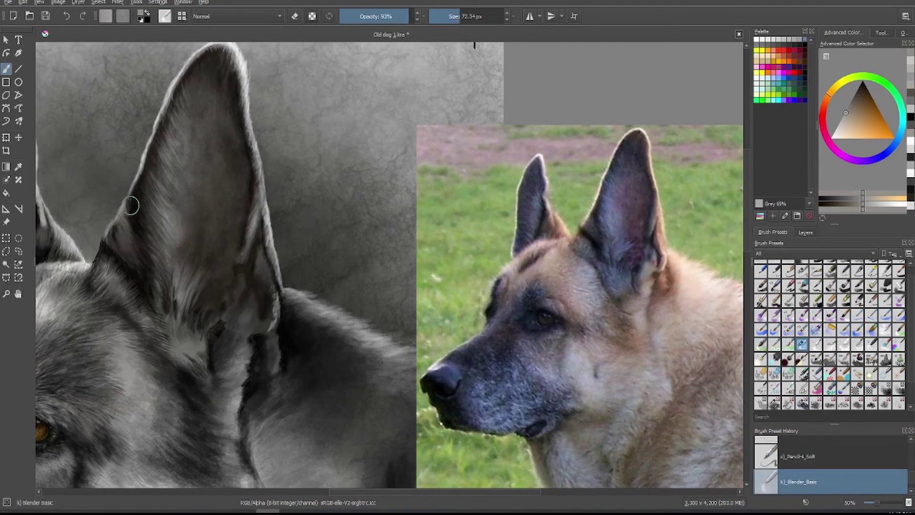
{"action": "key", "text": "slash"}
{"action": "left_click", "coordinate": [211, 352], "text": "ctrl"}
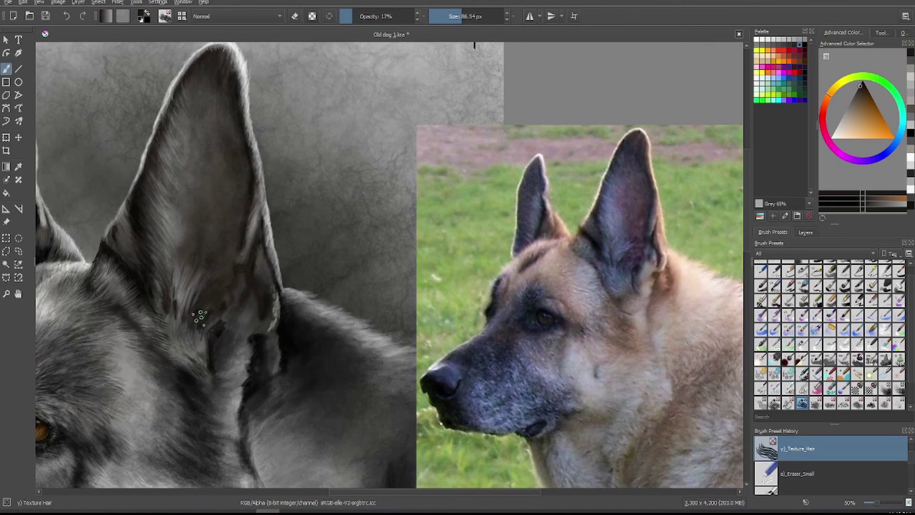
{"action": "key", "text": "bracketleft"}
{"action": "key", "text": "bracketleft"}
{"action": "key", "text": "bracketleft"}
{"action": "key", "text": "o"}
{"action": "key", "text": "o"}
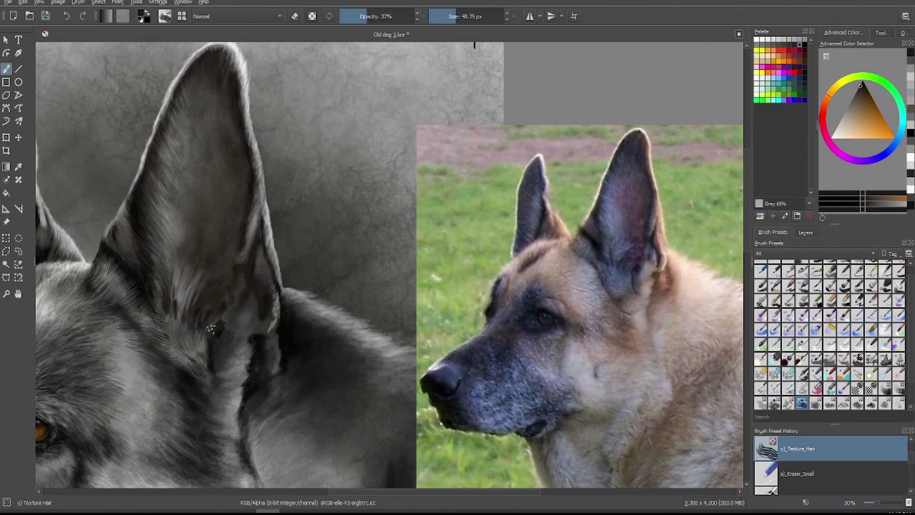
{"action": "left_click", "coordinate": [170, 329], "text": "ctrl"}
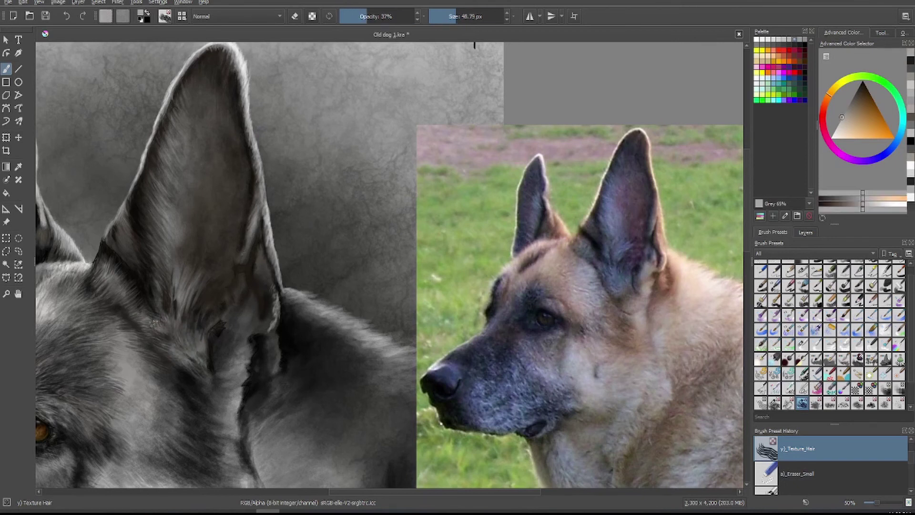
- Paint light grey fur strands inside the ear with Pencil4_Soft, then set it to about 22 px at 54%
{"action": "left_click", "coordinate": [839, 465]}
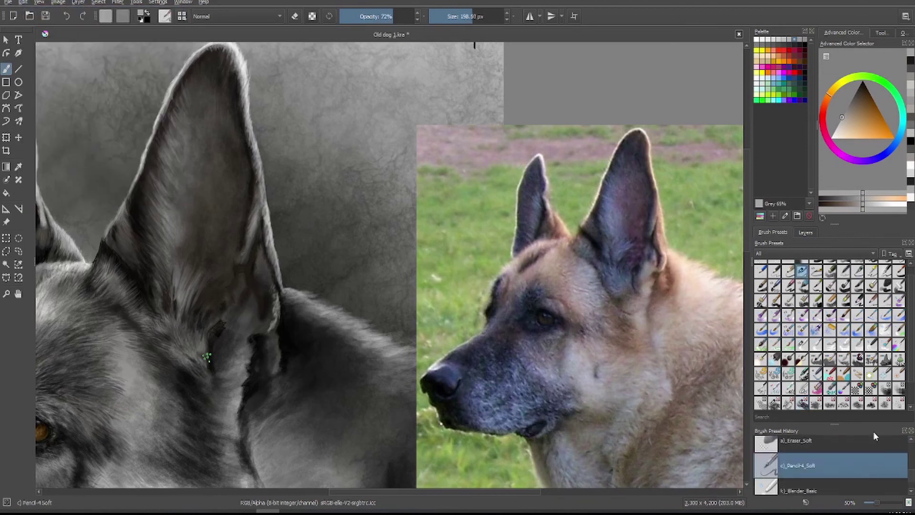
{"action": "key", "text": "bracketleft"}
{"action": "key", "text": "bracketleft"}
{"action": "key", "text": "bracketleft"}
{"action": "key", "text": "bracketleft"}
{"action": "key", "text": "bracketleft"}
{"action": "key", "text": "bracketleft"}
{"action": "mouse_move", "coordinate": [196, 259]}
{"action": "left_mouse_down"}
{"action": "mouse_move", "coordinate": [183, 291]}
{"action": "mouse_move", "coordinate": [191, 315]}
{"action": "left_mouse_up"}
{"action": "left_click", "coordinate": [171, 333], "text": "ctrl"}
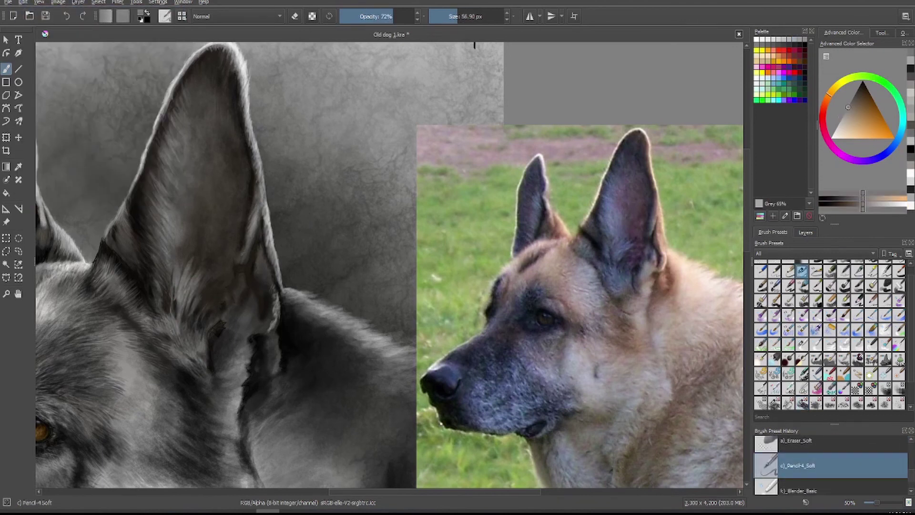
{"action": "left_click", "coordinate": [185, 335], "text": "ctrl"}
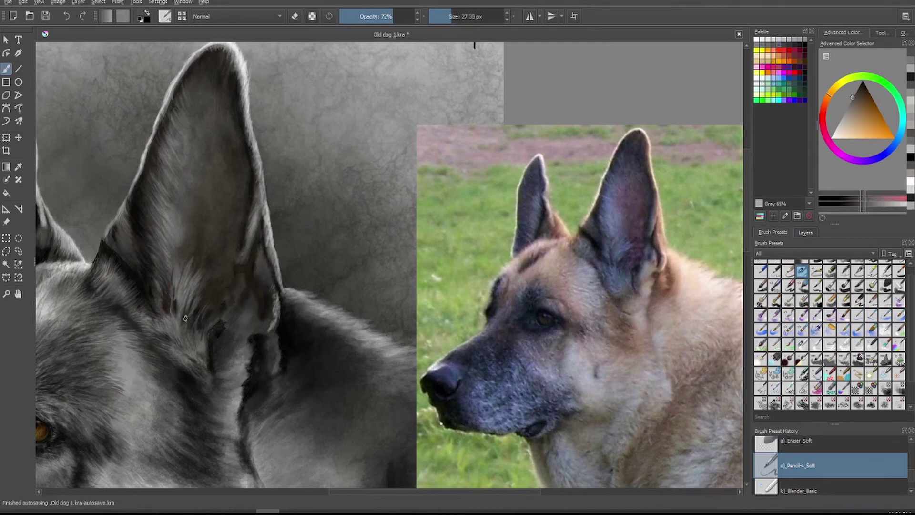
{"action": "key", "text": "x"}
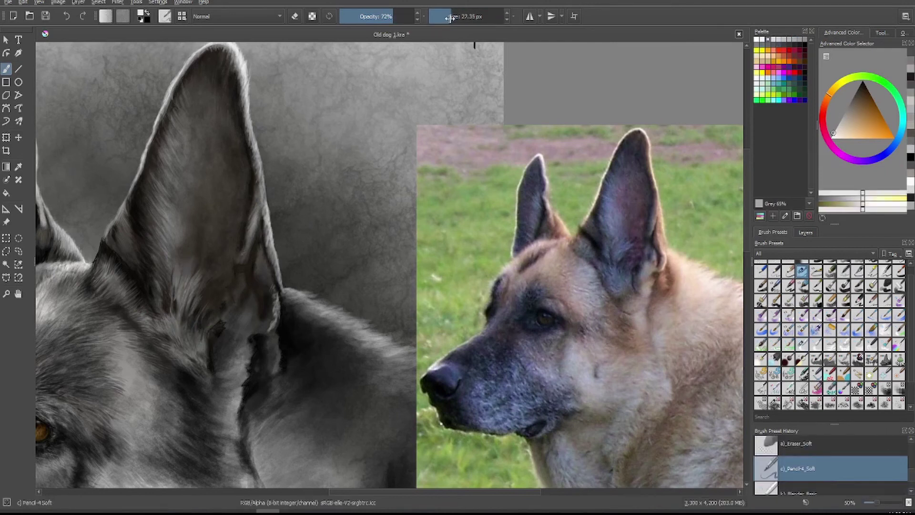
{"action": "key", "text": "bracketleft"}
{"action": "key", "text": "bracketleft"}
{"action": "key", "text": "bracketleft"}
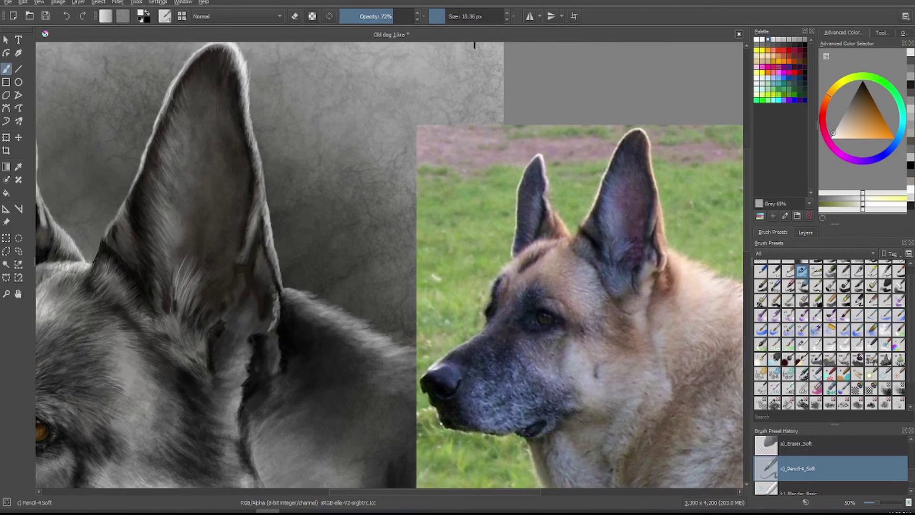
{"action": "left_click", "coordinate": [450, 17]}
{"action": "left_click", "coordinate": [379, 17]}
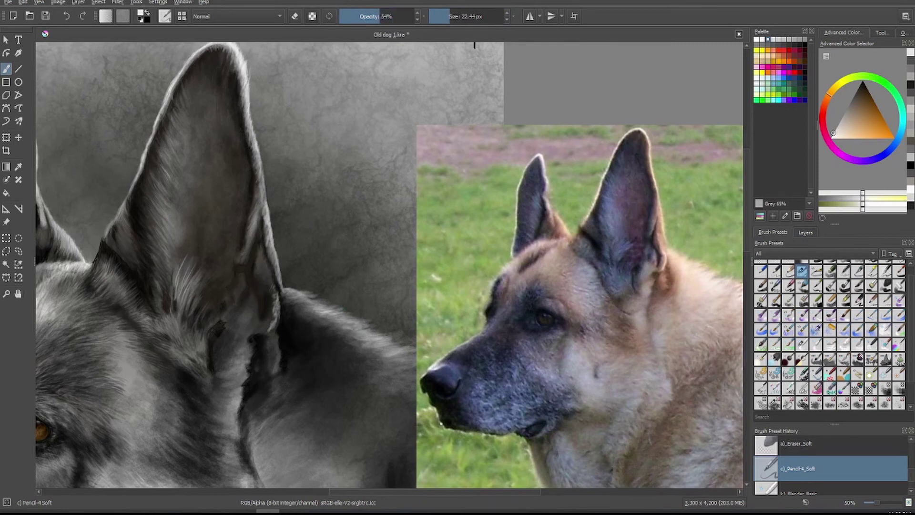
- Set the soft pencil to 16% opacity and about 60 px, then switch to Blender_Basic and zoom out
{"action": "left_click", "coordinate": [843, 494]}
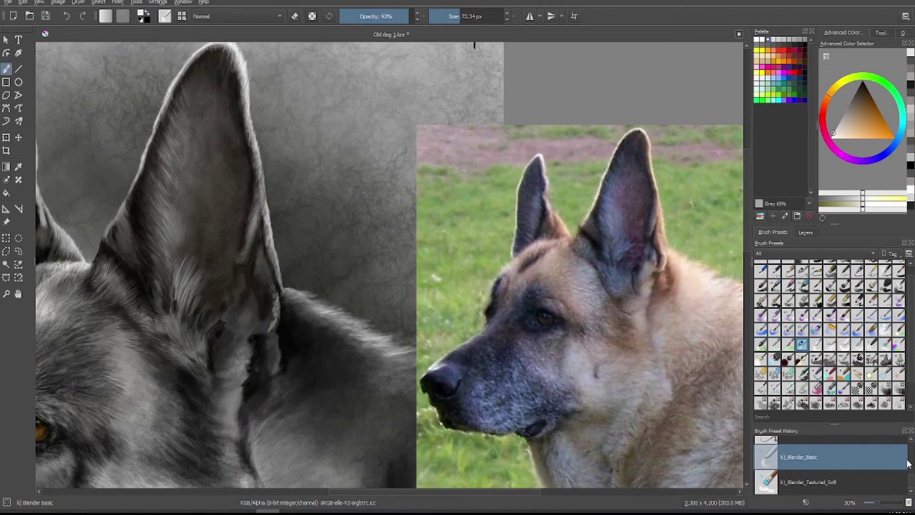
{"action": "key", "text": "slash"}
{"action": "left_click", "coordinate": [368, 17]}
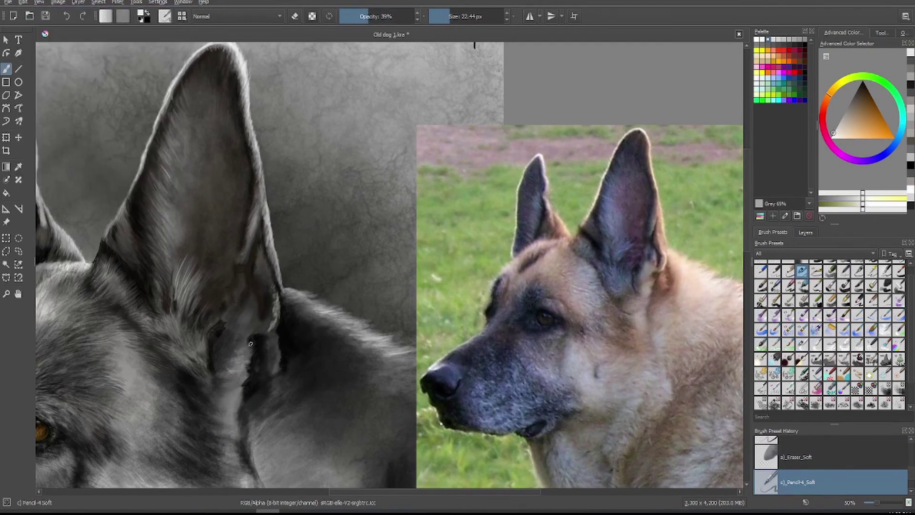
{"action": "key", "text": "i"}
{"action": "key", "text": "i"}
{"action": "key", "text": "bracketright"}
{"action": "key", "text": "bracketright"}
{"action": "key", "text": "bracketright"}
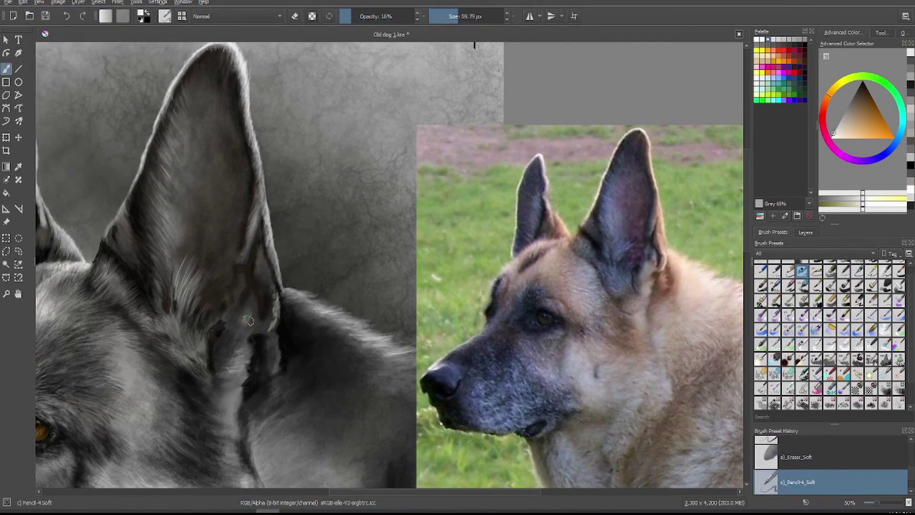
{"action": "key", "text": "slash"}
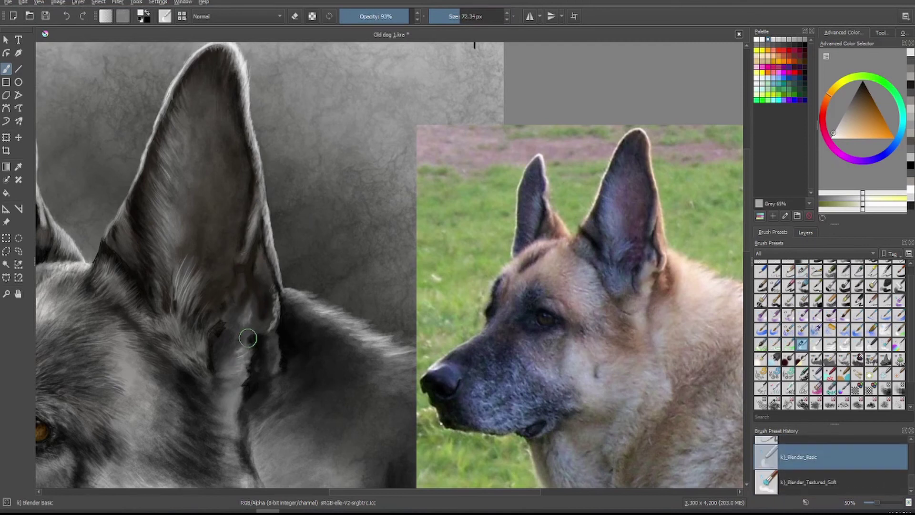
{"action": "key", "text": "minus"}
{"action": "key", "text": "minus"}
{"action": "key", "text": "minus"}
- Load Pencil4_Soft, toggle the eraser on and back off, and sample black from the dog's nose
{"action": "scroll", "coordinate": [369, 332], "scroll_direction": "up", "scroll_amount": 2}
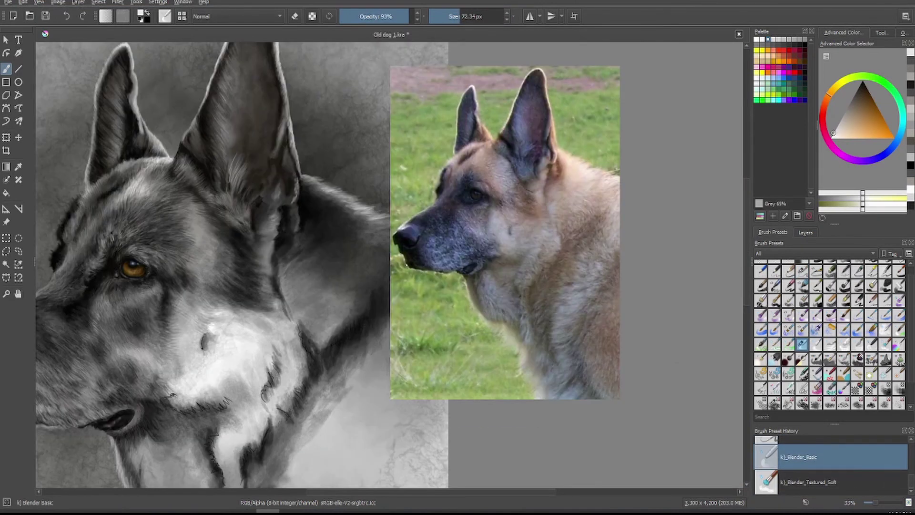
{"action": "scroll", "coordinate": [370, 332], "scroll_direction": "down", "scroll_amount": 3}
{"action": "left_click", "coordinate": [841, 462]}
{"action": "left_click", "coordinate": [861, 85]}
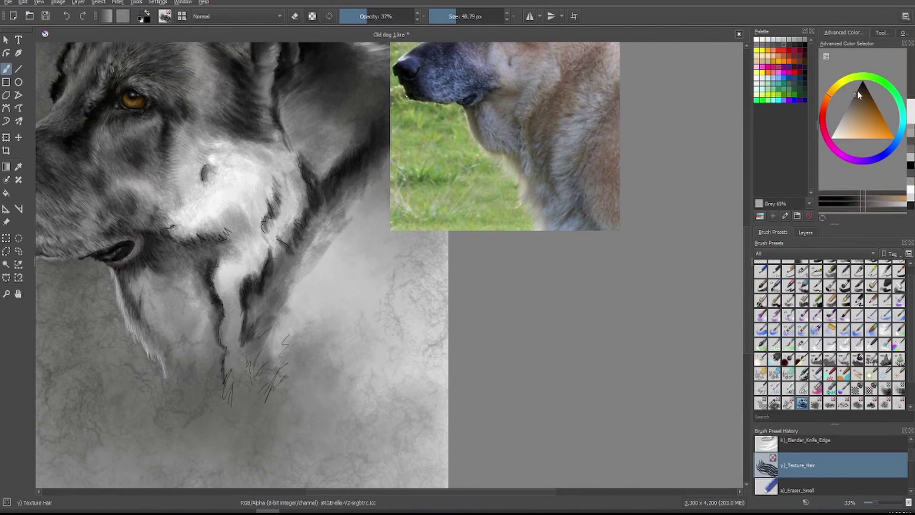
{"action": "left_click", "coordinate": [803, 270]}
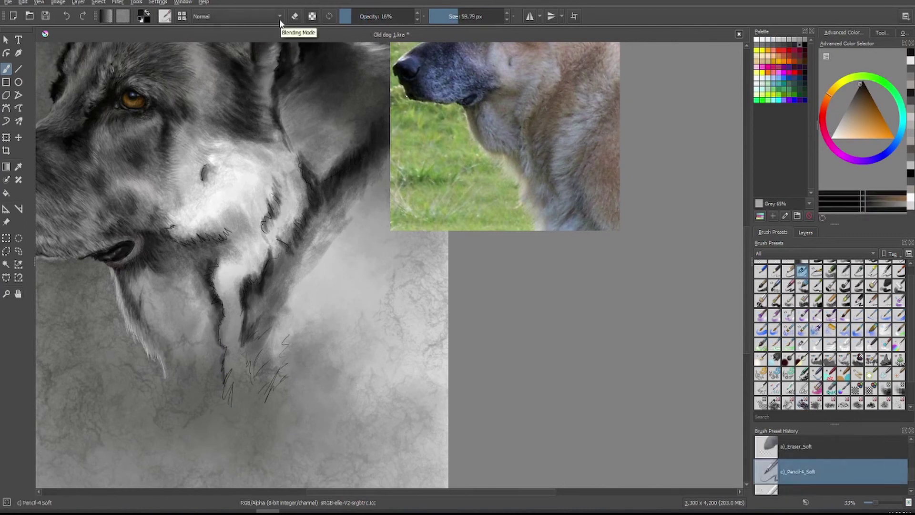
{"action": "key", "text": "e"}
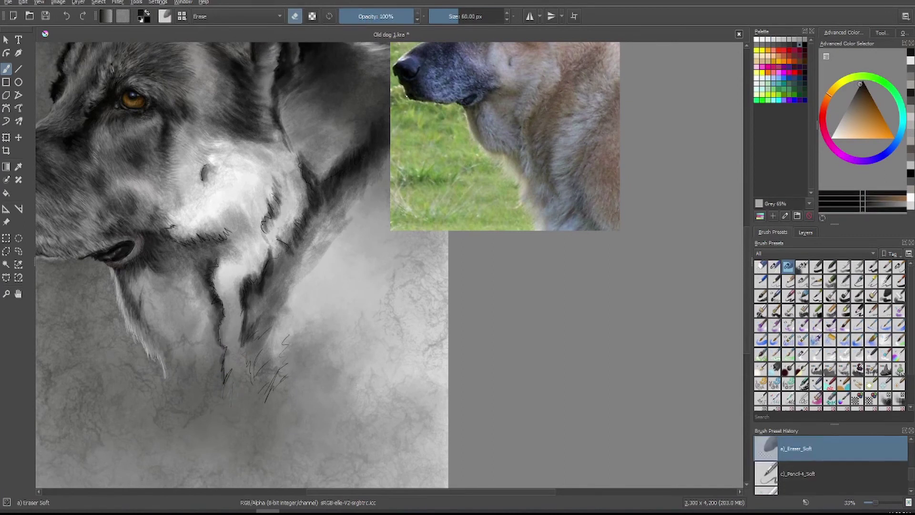
{"action": "key", "text": "e"}
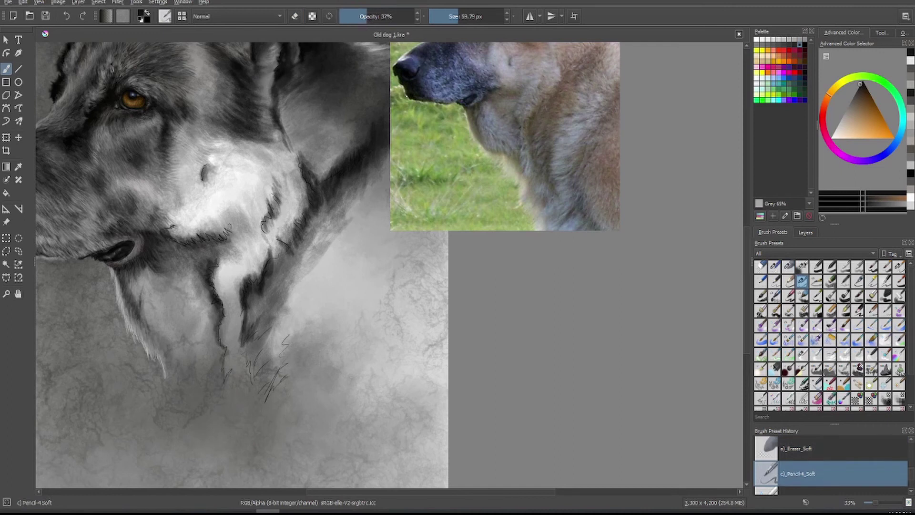
{"action": "left_click", "coordinate": [228, 234], "text": "ctrl"}
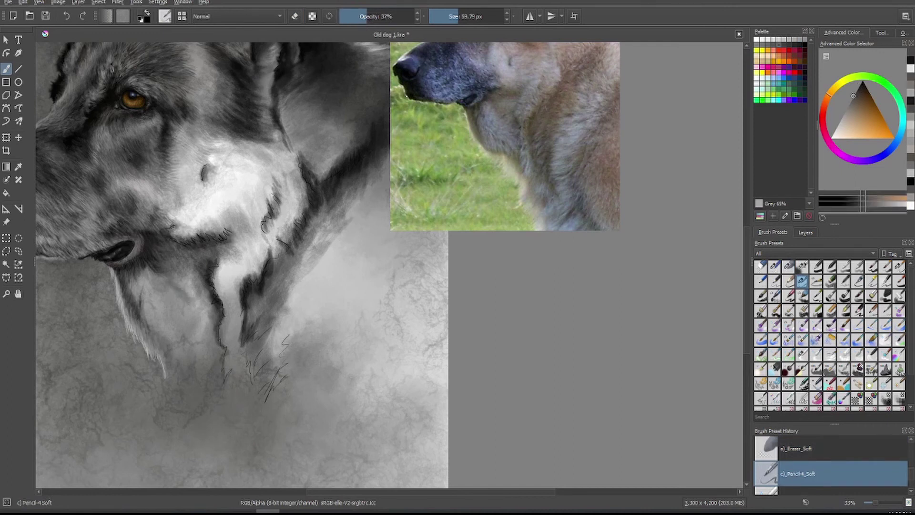
{"action": "left_click", "coordinate": [133, 262], "text": "ctrl"}
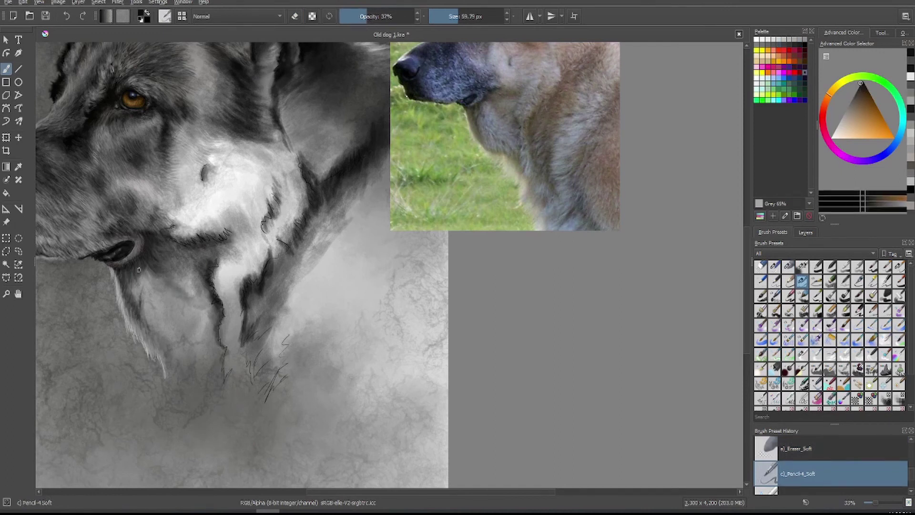
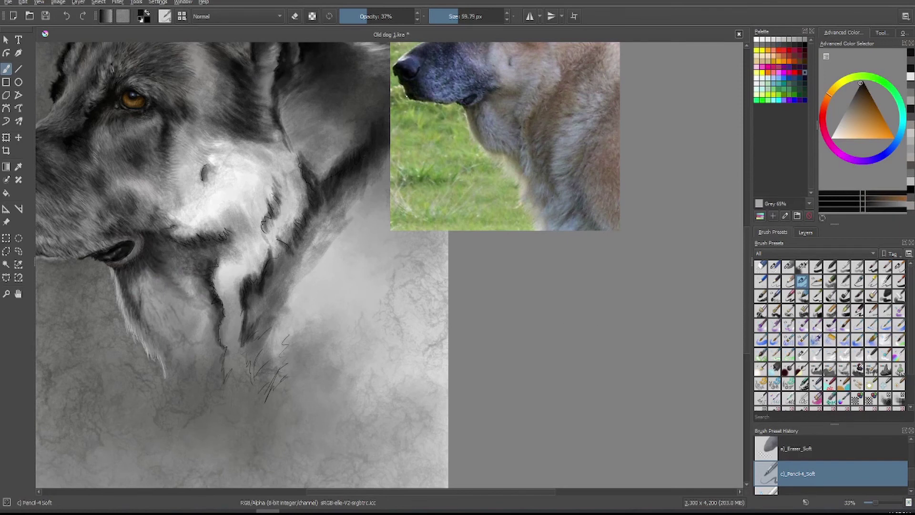
- Enlarge the soft pencil and faintly shade the cheek, then resize it to about 263 px with adjusted opacity
{"action": "left_click_drag", "start_coordinate": [245, 223], "coordinate": [267, 217]}
{"action": "key", "text": "i"}
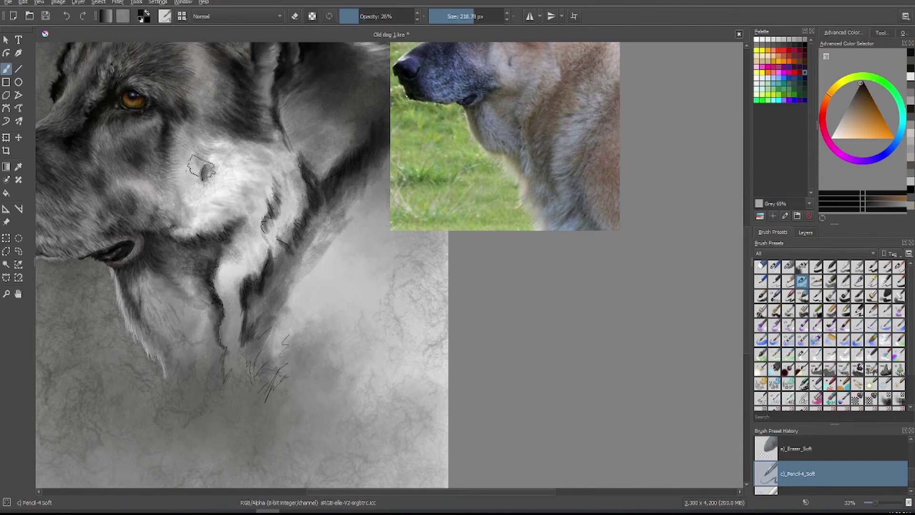
{"action": "mouse_move", "coordinate": [200, 167]}
{"action": "left_mouse_down"}
{"action": "mouse_move", "coordinate": [258, 164]}
{"action": "mouse_move", "coordinate": [239, 205]}
{"action": "mouse_move", "coordinate": [256, 204]}
{"action": "mouse_move", "coordinate": [224, 162]}
{"action": "mouse_move", "coordinate": [224, 143]}
{"action": "mouse_move", "coordinate": [200, 148]}
{"action": "mouse_move", "coordinate": [191, 200]}
{"action": "left_mouse_up"}
{"action": "scroll", "coordinate": [112, 181], "scroll_direction": "up", "scroll_amount": 2}
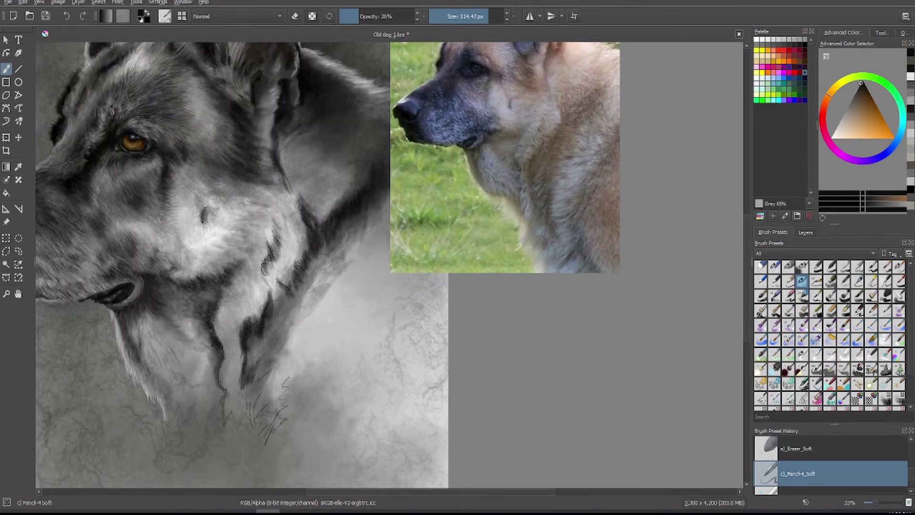
{"action": "left_click_drag", "start_coordinate": [272, 200], "coordinate": [257, 203]}
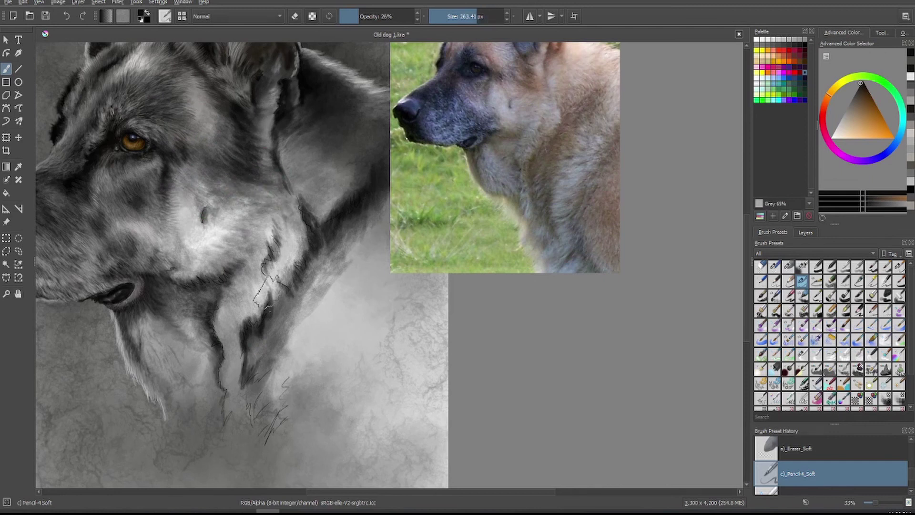
{"action": "key", "text": "i"}
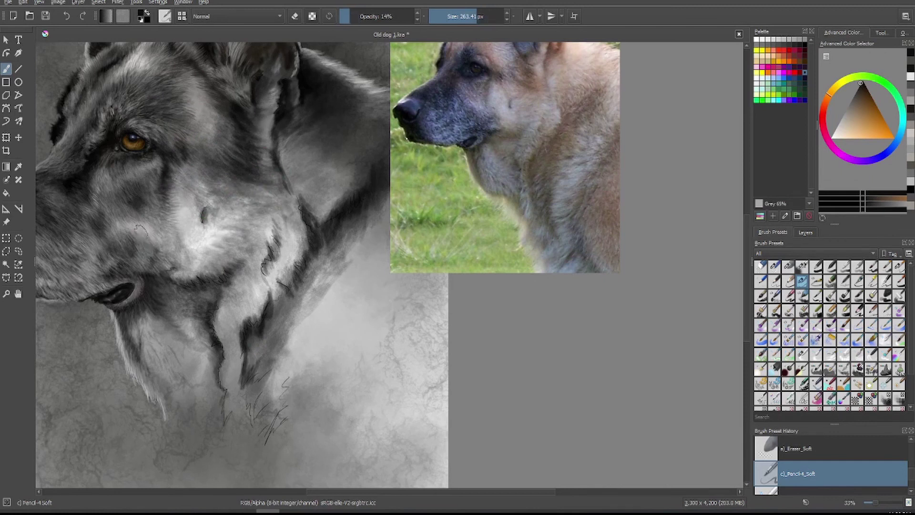
{"action": "left_click", "coordinate": [357, 17]}
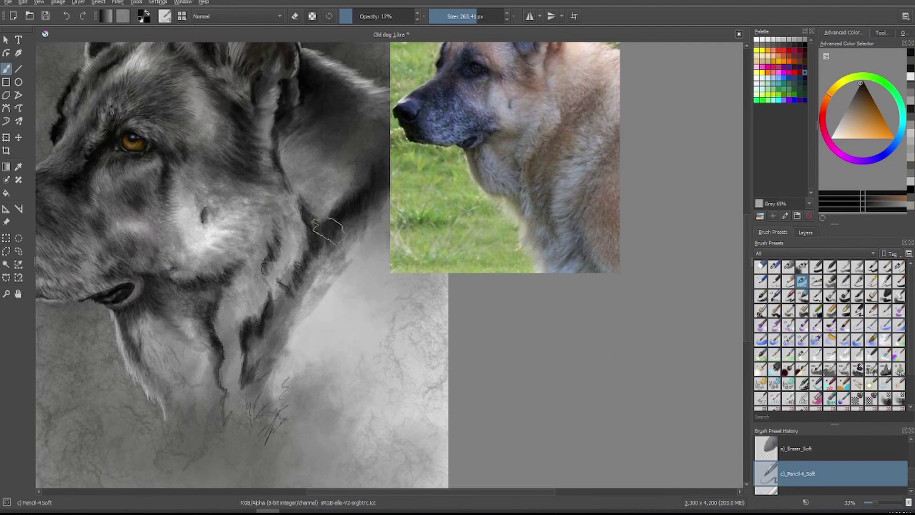
{"action": "key", "text": "bracketleft"}
{"action": "key", "text": "bracketleft"}
{"action": "key", "text": "bracketleft"}
{"action": "key", "text": "bracketleft"}
{"action": "key", "text": "o"}
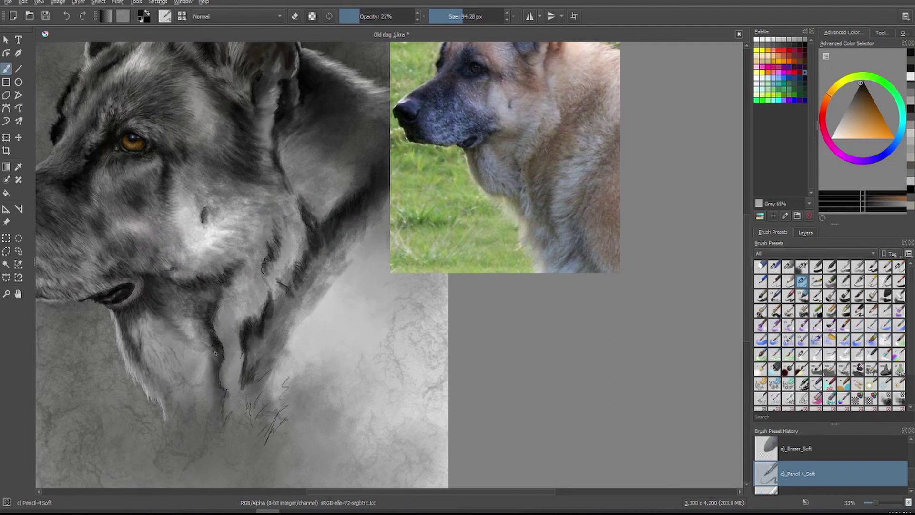
- Paint dark strokes down the fur edge along the dog's neck
{"action": "left_click_drag", "start_coordinate": [219, 388], "coordinate": [225, 435]}
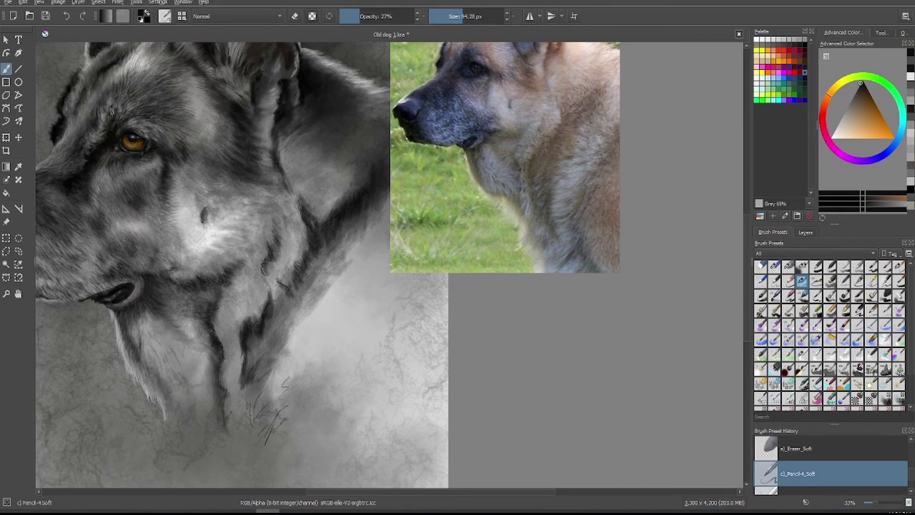
{"action": "key", "text": "o"}
{"action": "key", "text": "o"}
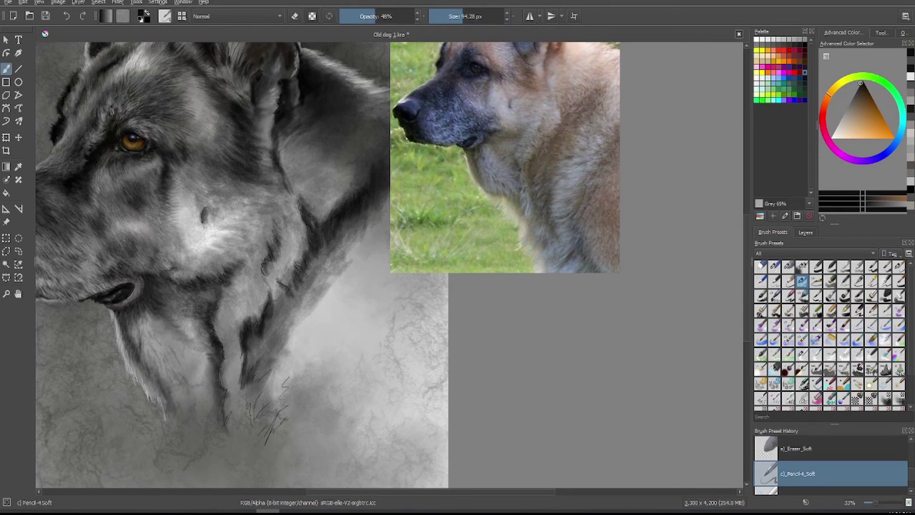
{"action": "left_click_drag", "start_coordinate": [216, 323], "coordinate": [223, 365]}
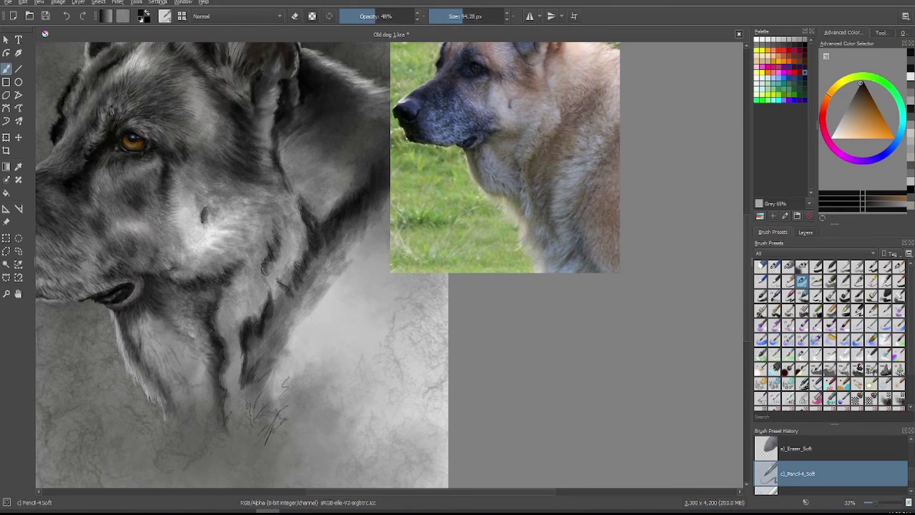
{"action": "left_click_drag", "start_coordinate": [223, 353], "coordinate": [229, 433]}
{"action": "mouse_move", "coordinate": [244, 363]}
{"action": "left_mouse_down"}
{"action": "mouse_move", "coordinate": [238, 377]}
{"action": "mouse_move", "coordinate": [250, 429]}
{"action": "left_mouse_up"}
{"action": "mouse_move", "coordinate": [276, 366]}
{"action": "left_mouse_down"}
{"action": "mouse_move", "coordinate": [251, 378]}
{"action": "mouse_move", "coordinate": [261, 422]}
{"action": "left_mouse_up"}
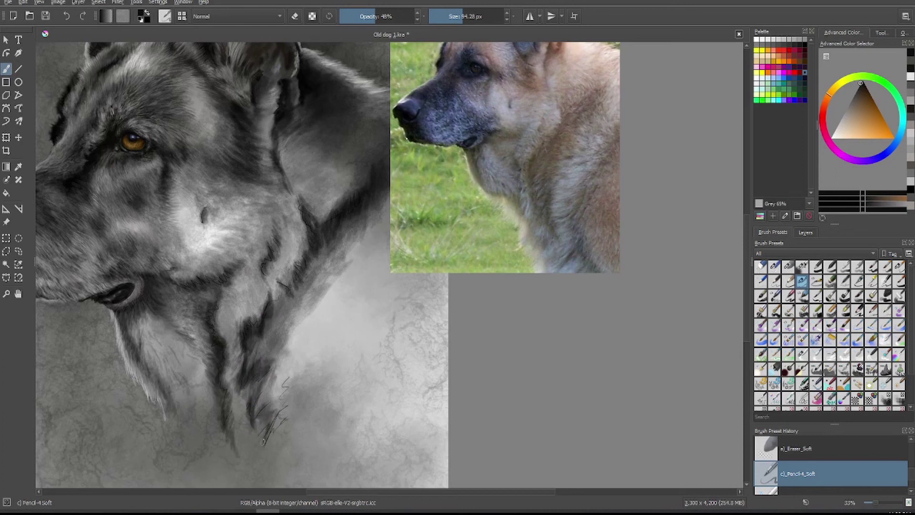
{"action": "left_click_drag", "start_coordinate": [289, 388], "coordinate": [257, 455]}
- Add dark hair strokes through the neck shadow, then set a finer brush at 44% opacity
{"action": "key", "text": "o"}
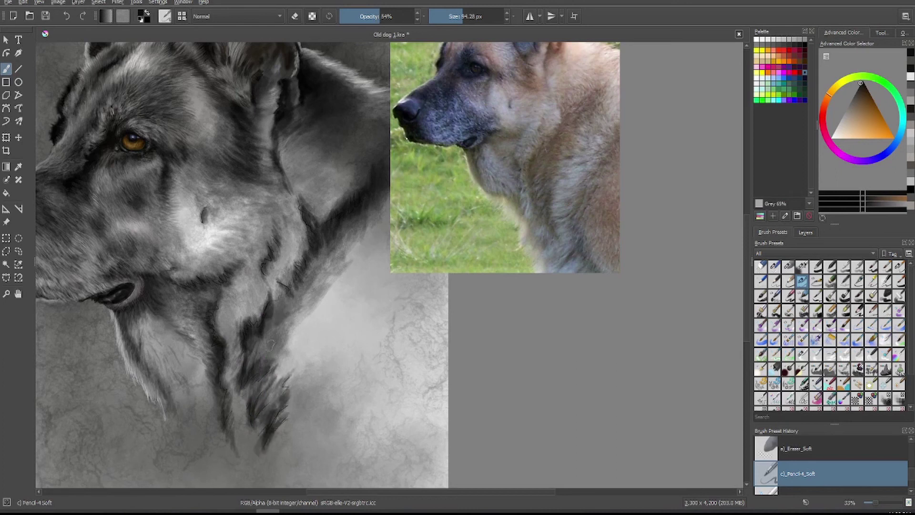
{"action": "left_click_drag", "start_coordinate": [328, 248], "coordinate": [282, 324]}
{"action": "left_click_drag", "start_coordinate": [310, 272], "coordinate": [270, 343]}
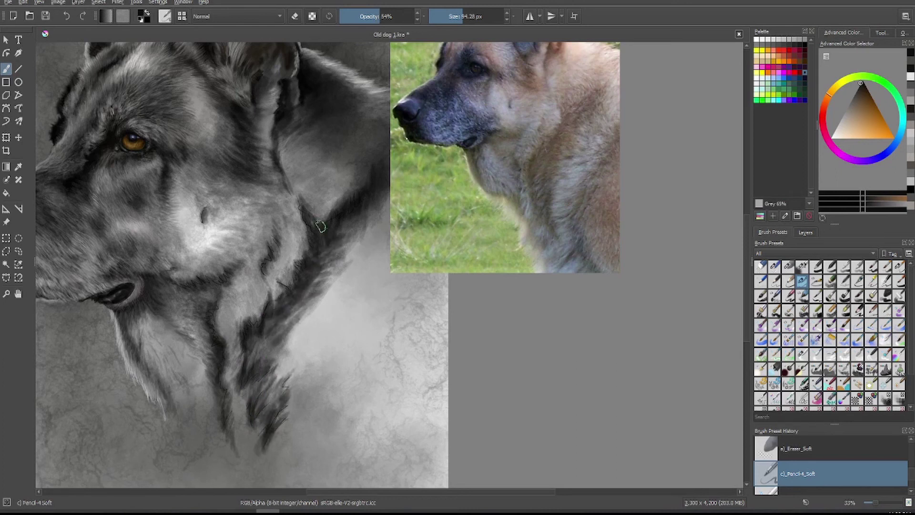
{"action": "left_click_drag", "start_coordinate": [313, 317], "coordinate": [272, 391]}
{"action": "left_click_drag", "start_coordinate": [271, 337], "coordinate": [251, 361]}
{"action": "left_click_drag", "start_coordinate": [290, 356], "coordinate": [275, 373]}
{"action": "key", "text": "["}
{"action": "key", "text": "["}
{"action": "key", "text": "["}
{"action": "key", "text": "["}
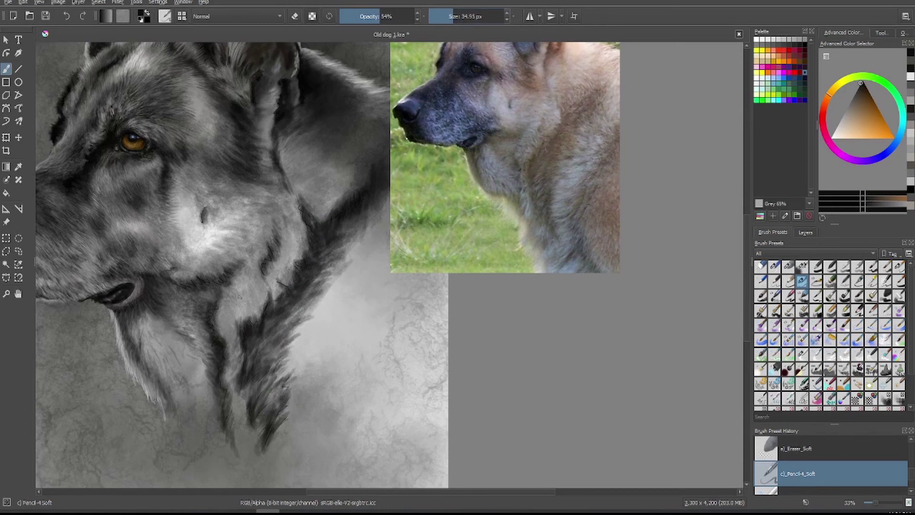
{"action": "key", "text": "i"}
{"action": "key", "text": "i"}
{"action": "key", "text": "i"}
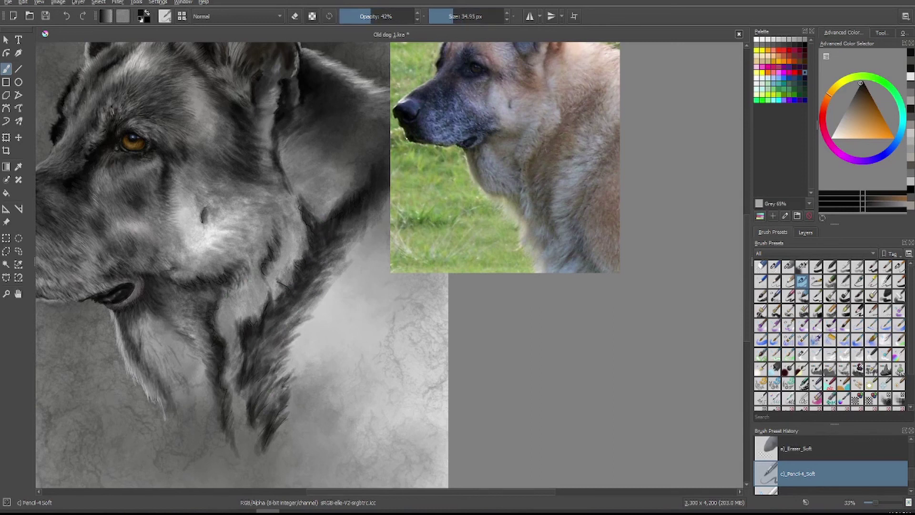
{"action": "key", "text": "]"}
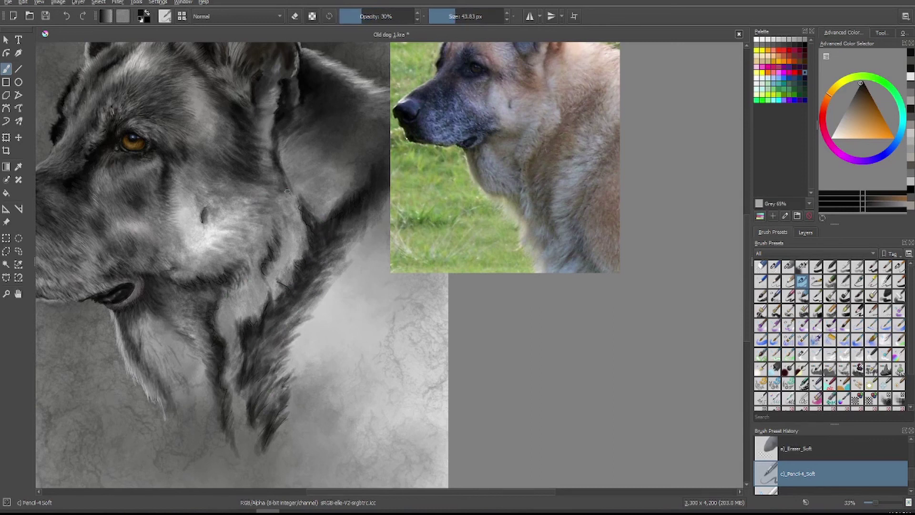
{"action": "key", "text": "o"}
{"action": "key", "text": "o"}
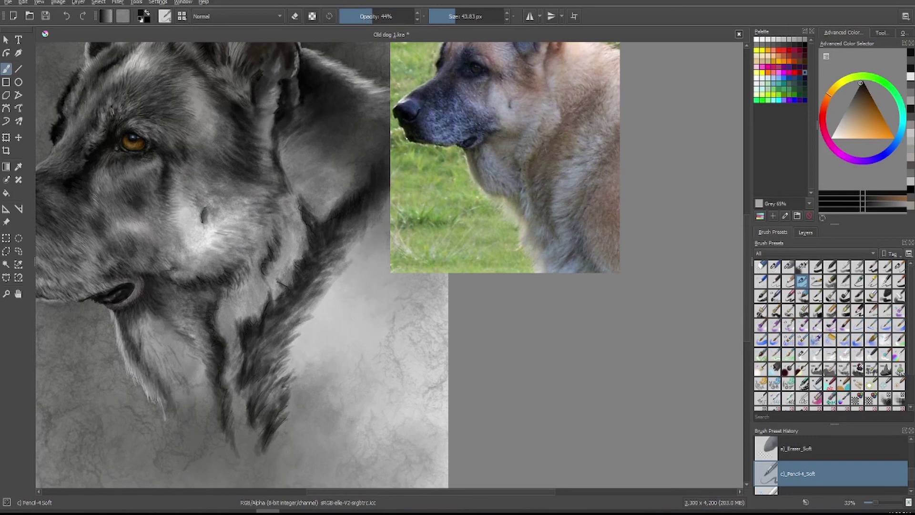
- Switch to a basic blending brush and zoom out to view the whole portrait
{"action": "left_click", "coordinate": [803, 354]}
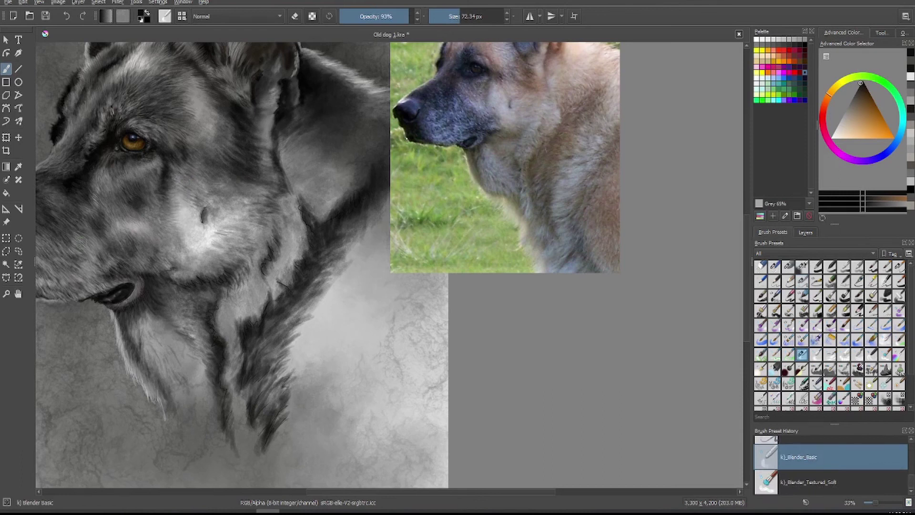
{"action": "key", "text": "minus"}
{"action": "key", "text": "minus"}
{"action": "mouse_move", "coordinate": [286, 364]}
{"action": "left_mouse_down"}
{"action": "mouse_move", "coordinate": [305, 317]}
{"action": "mouse_move", "coordinate": [412, 268]}
{"action": "left_mouse_up"}
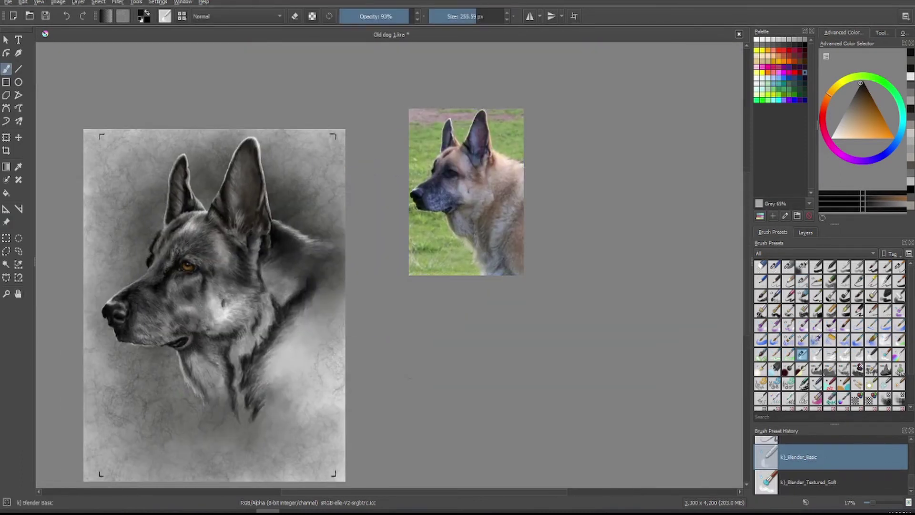
{"action": "key", "text": "minus"}
{"action": "scroll", "coordinate": [830, 376], "scroll_direction": "down", "scroll_amount": 1}
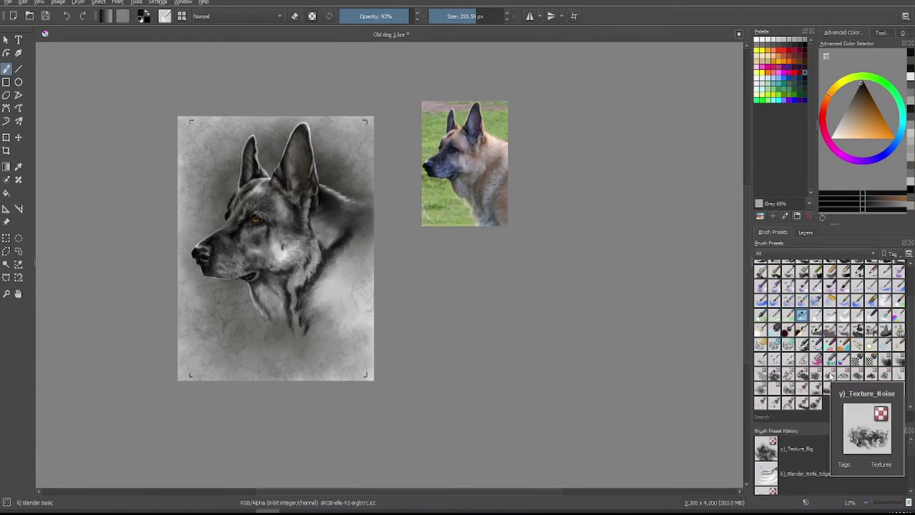
- Select the y)_Texture_Crackles preset and make Paint Layer 1 the active layer
{"action": "left_click", "coordinate": [788, 374]}
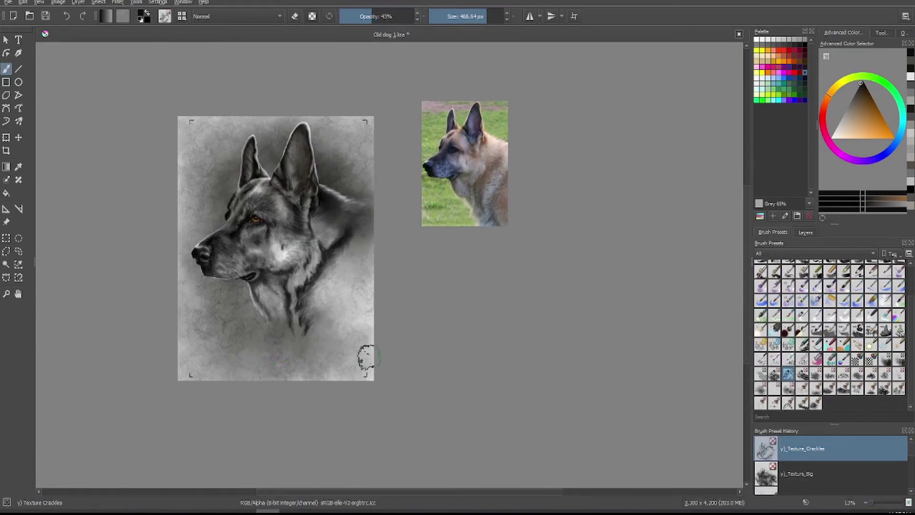
{"action": "left_click", "coordinate": [806, 232]}
{"action": "left_click", "coordinate": [810, 309]}
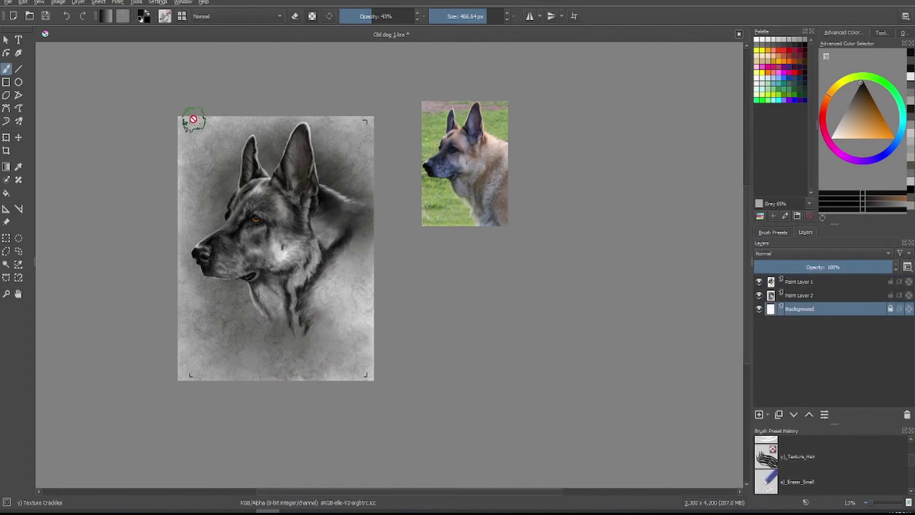
{"action": "key", "text": "slash"}
{"action": "key", "text": "plus"}
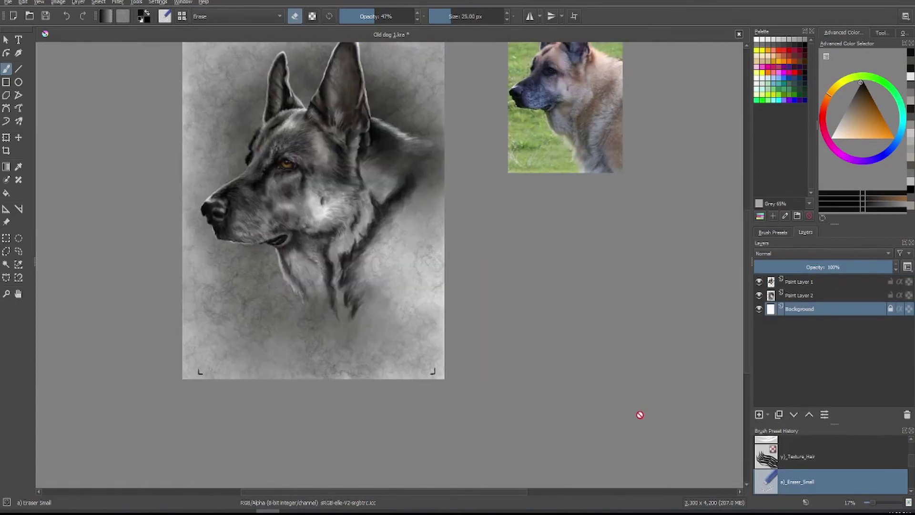
{"action": "key", "text": "plus"}
{"action": "key", "text": "plus"}
{"action": "left_click", "coordinate": [800, 282]}
{"action": "scroll", "coordinate": [911, 486], "scroll_direction": "down", "scroll_amount": 3}
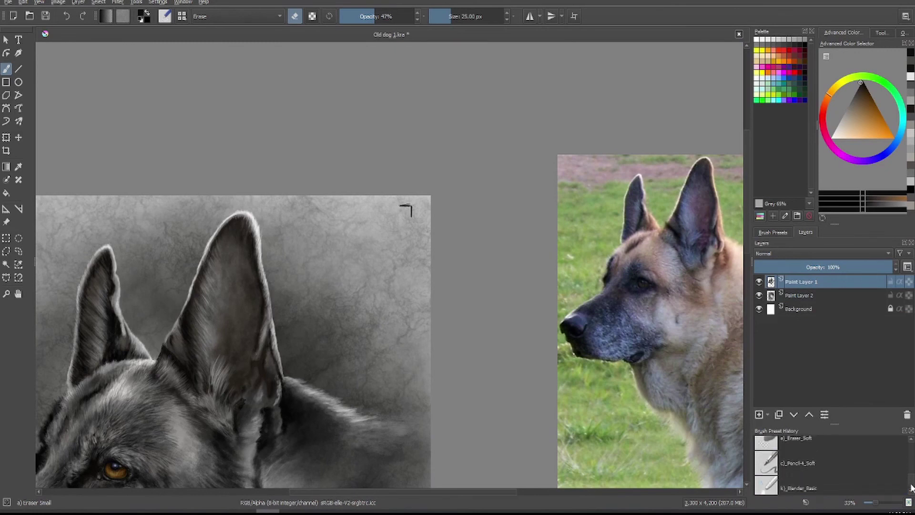
{"action": "key", "text": "slash"}
{"action": "scroll", "coordinate": [153, 217], "scroll_direction": "left", "scroll_amount": 5}
{"action": "scroll", "coordinate": [636, 434], "scroll_direction": "down", "scroll_amount": 10}
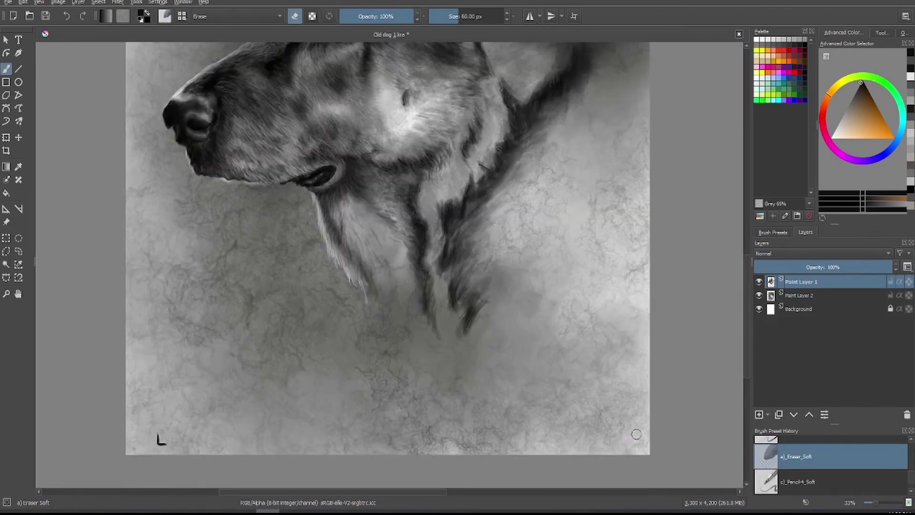
{"action": "key", "text": "slash"}
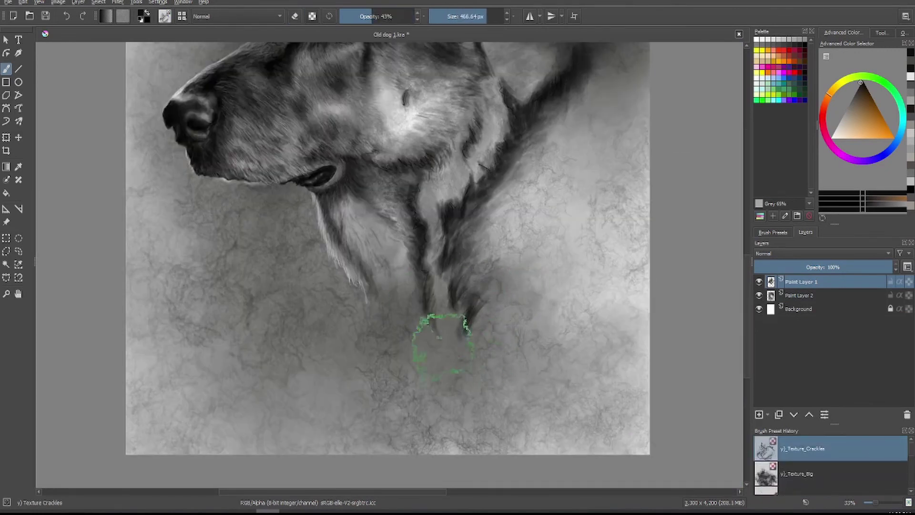
- Resize the crackle brush, raise its opacity, and dab texture along the canvas's right edge
{"action": "left_click_drag", "start_coordinate": [459, 246], "coordinate": [474, 298], "text": "shift"}
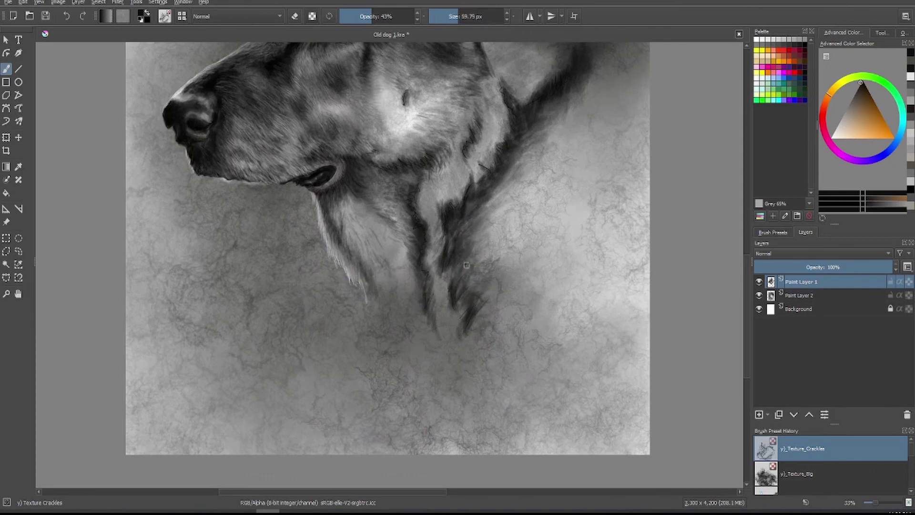
{"action": "key", "text": "o"}
{"action": "left_click_drag", "start_coordinate": [466, 265], "coordinate": [459, 229], "text": "shift"}
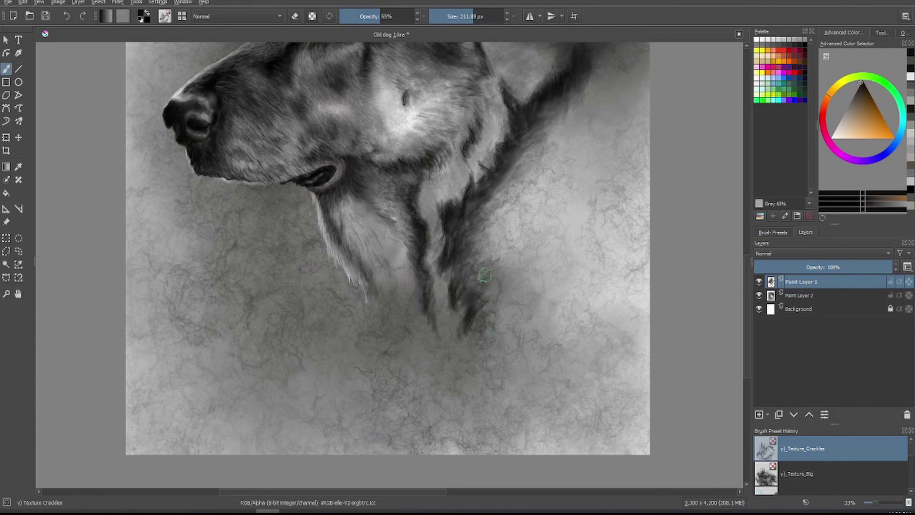
{"action": "scroll", "coordinate": [552, 184], "scroll_direction": "up", "scroll_amount": 3}
{"action": "scroll", "coordinate": [527, 266], "scroll_direction": "up", "scroll_amount": 2}
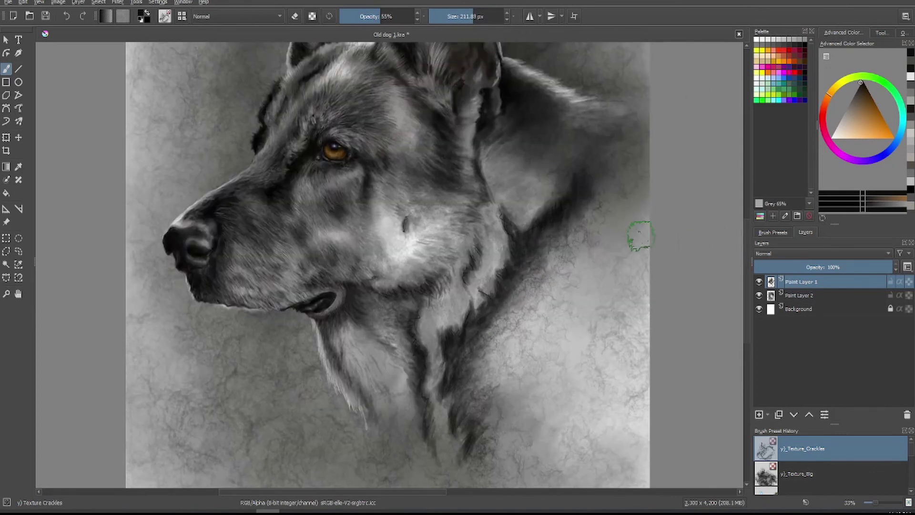
{"action": "key", "text": "["}
{"action": "mouse_move", "coordinate": [645, 196]}
{"action": "left_mouse_down"}
{"action": "mouse_move", "coordinate": [661, 160]}
{"action": "mouse_move", "coordinate": [632, 119]}
{"action": "left_mouse_up"}
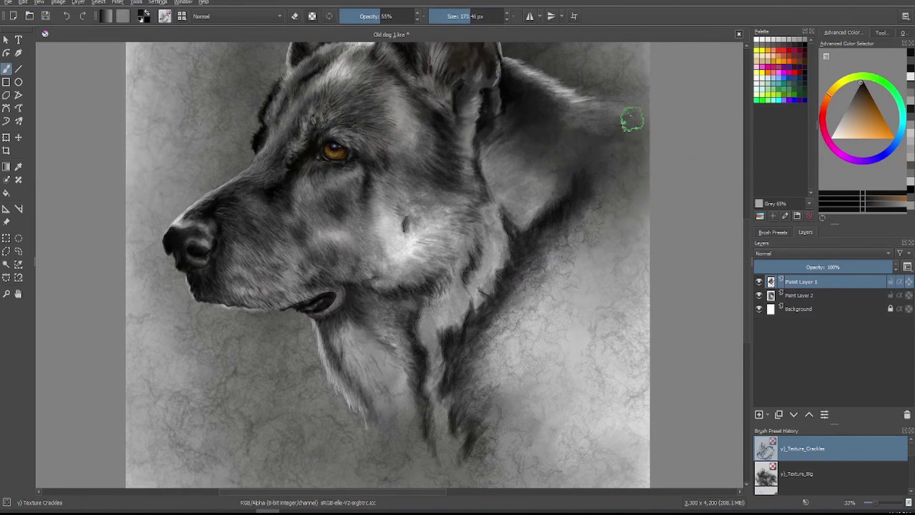
{"action": "key", "text": "minus"}
{"action": "key", "text": "minus"}
- Switch to the Pencil-4_Soft brush, enlarge it, and brighten the neck fur with light strokes
{"action": "key", "text": "/"}
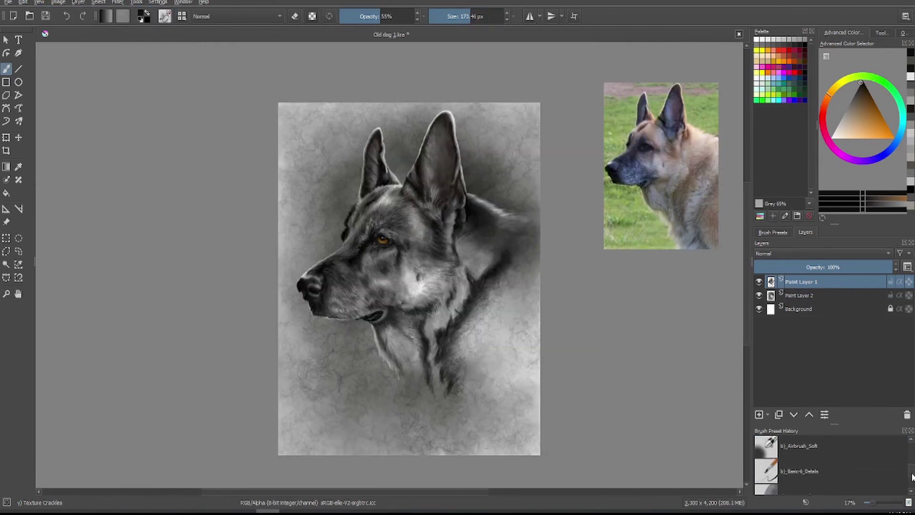
{"action": "key", "text": "period"}
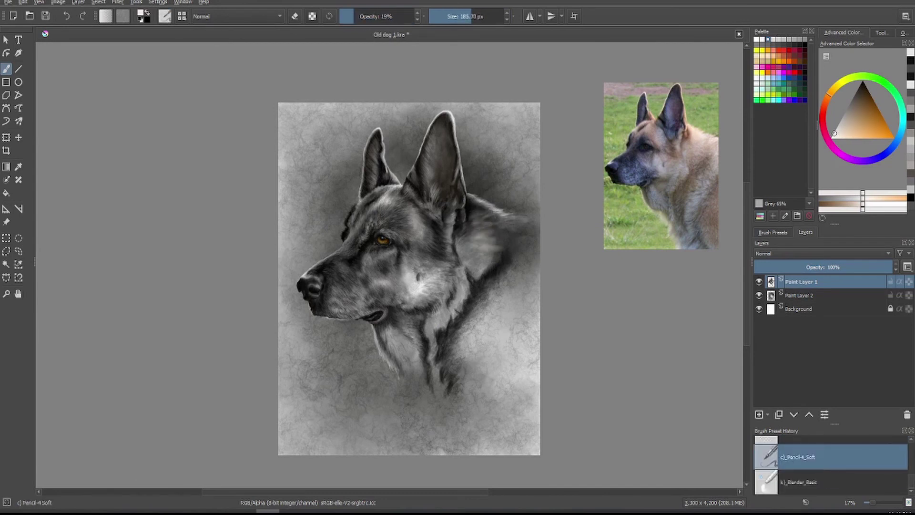
{"action": "left_click", "coordinate": [482, 16]}
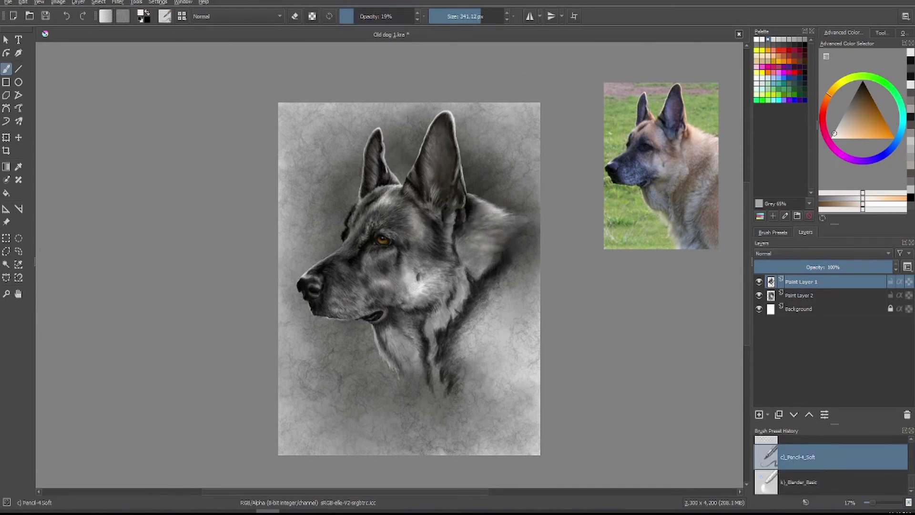
{"action": "mouse_move", "coordinate": [501, 243]}
{"action": "left_mouse_down"}
{"action": "mouse_move", "coordinate": [510, 234]}
{"action": "mouse_move", "coordinate": [496, 268]}
{"action": "mouse_move", "coordinate": [464, 269]}
{"action": "left_mouse_up"}
{"action": "key", "text": "bracketleft"}
- Pick darker and lighter greys with adjusted opacity and add light strokes to the chest
{"action": "left_click", "coordinate": [420, 291], "text": "ctrl"}
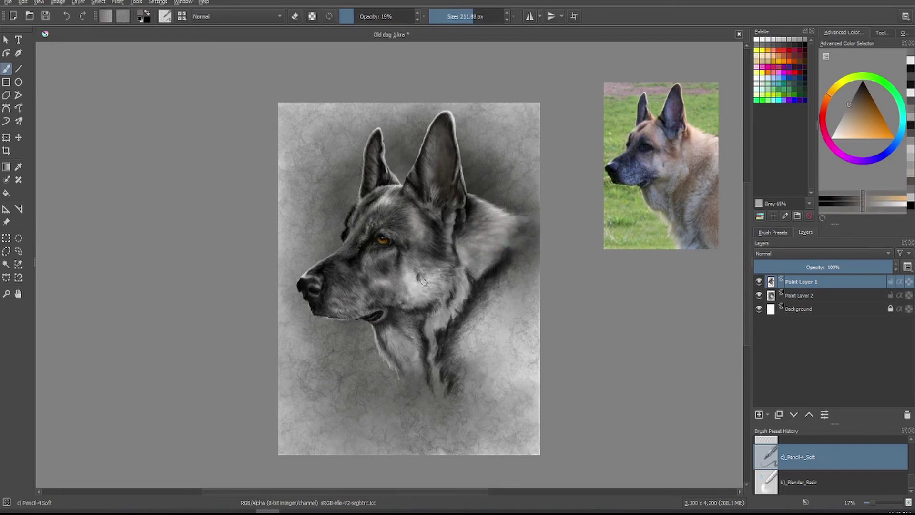
{"action": "key", "text": "o"}
{"action": "key", "text": "o"}
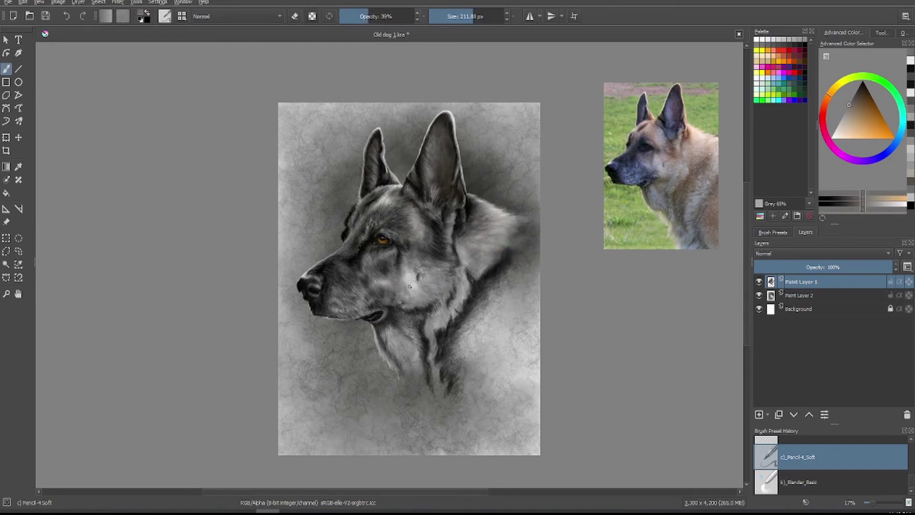
{"action": "left_click", "coordinate": [432, 309], "text": "ctrl"}
{"action": "key", "text": "i"}
{"action": "key", "text": "bracketleft"}
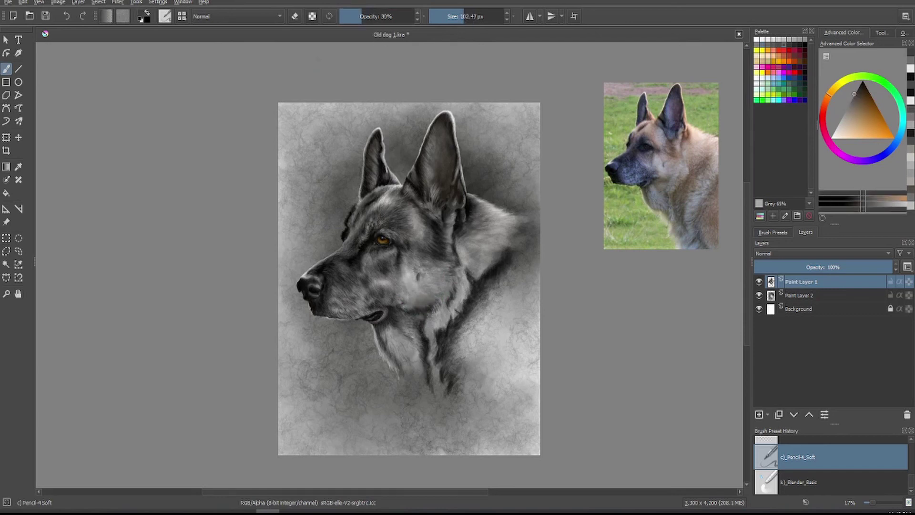
{"action": "key", "text": "o"}
{"action": "key", "text": "o"}
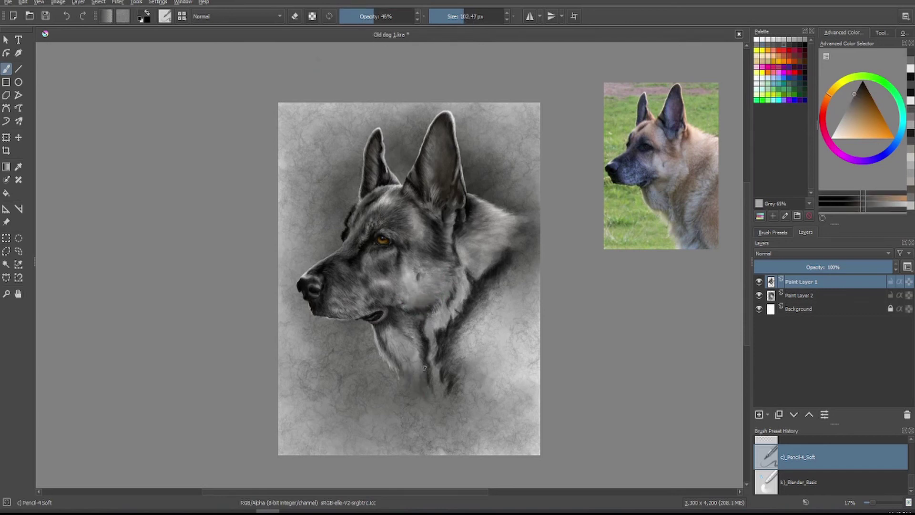
{"action": "left_click", "coordinate": [422, 380], "text": "ctrl"}
{"action": "key", "text": "bracketleft"}
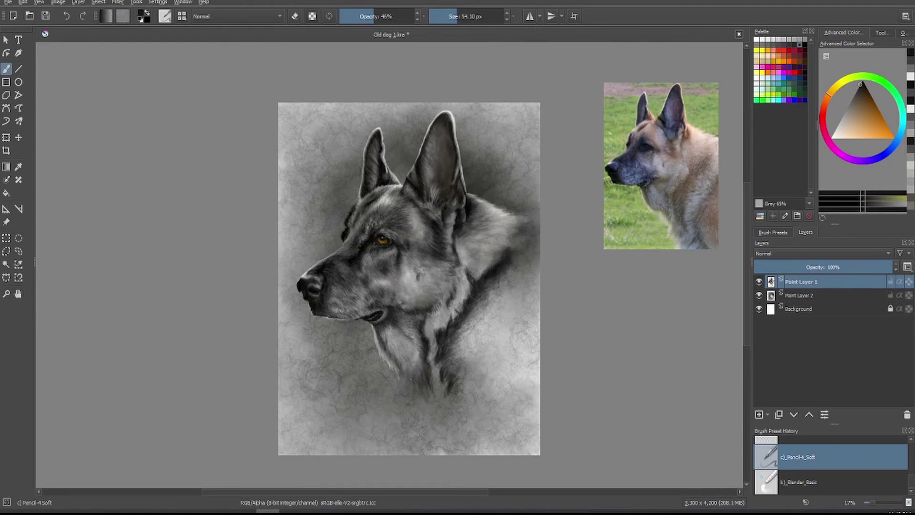
{"action": "left_click", "coordinate": [834, 130]}
{"action": "left_click_drag", "start_coordinate": [415, 379], "coordinate": [429, 407]}
- Sample light and dark chest tones, then set the brush to 19% opacity and about 57 px
{"action": "key", "text": "bracketright"}
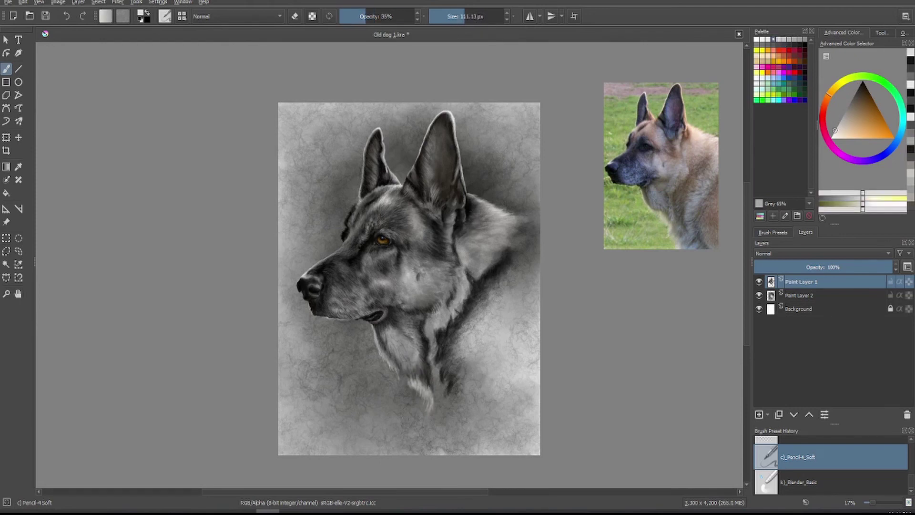
{"action": "left_click", "coordinate": [424, 390], "text": "ctrl"}
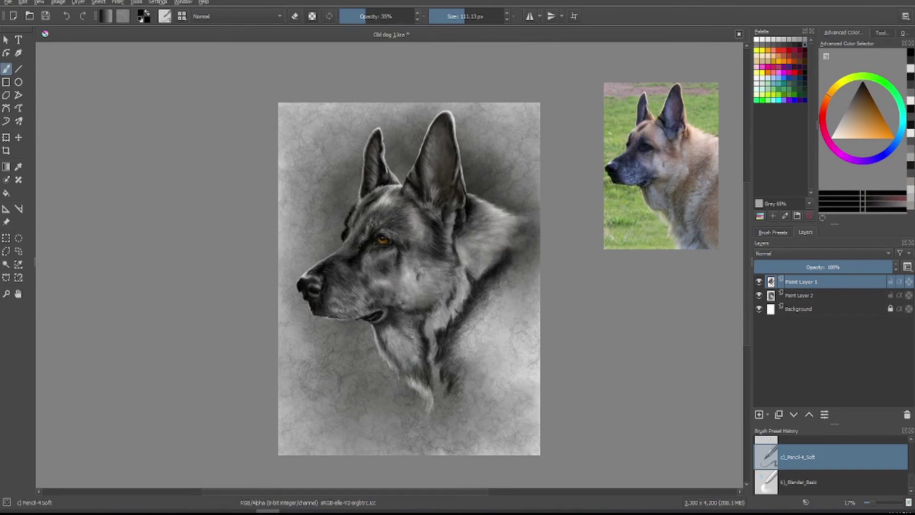
{"action": "left_click", "coordinate": [446, 371], "text": "ctrl"}
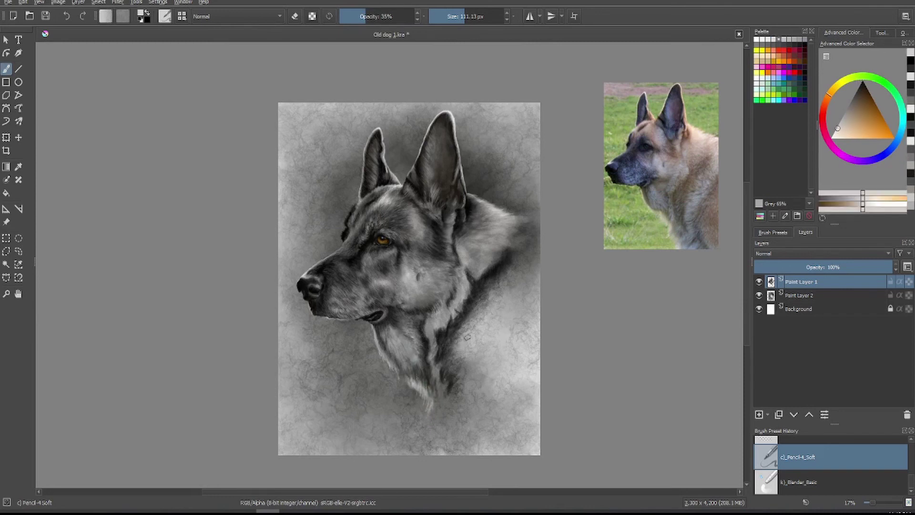
{"action": "left_click", "coordinate": [474, 314], "text": "ctrl"}
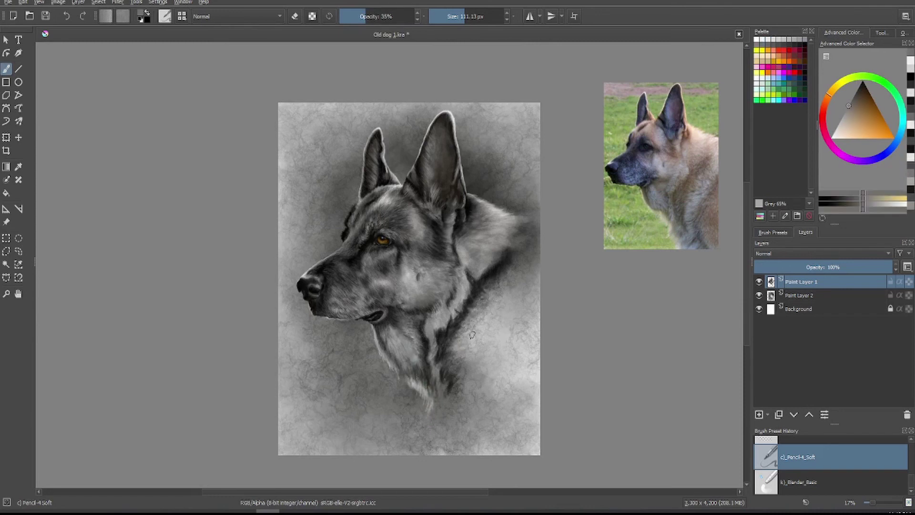
{"action": "left_click", "coordinate": [458, 364], "text": "ctrl"}
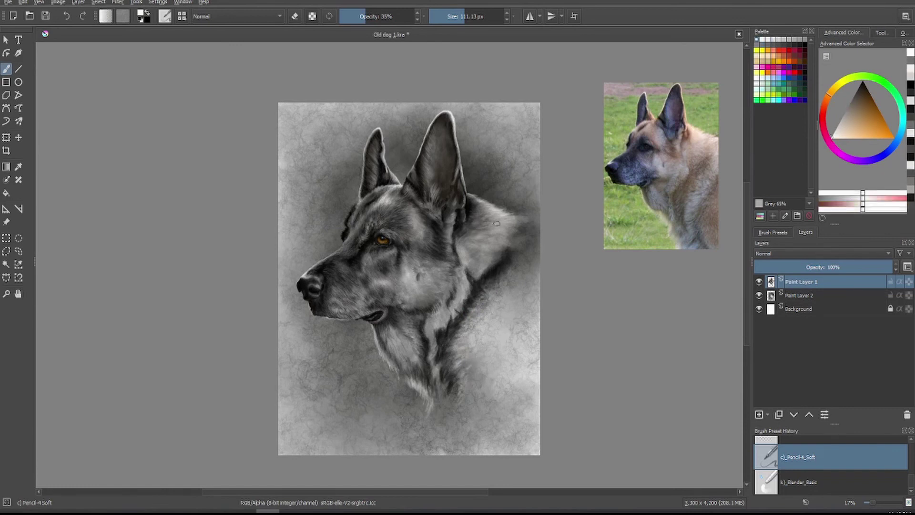
{"action": "key", "text": "i"}
{"action": "key", "text": "bracketleft"}
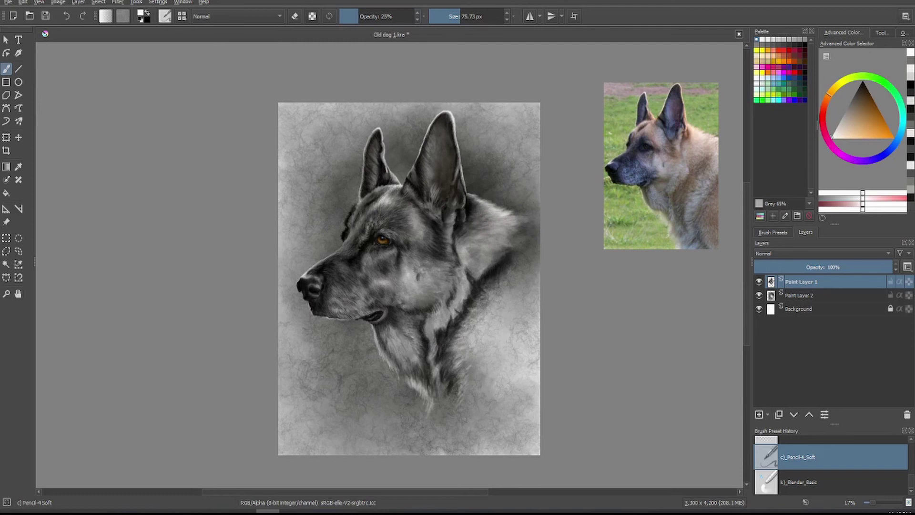
{"action": "left_click", "coordinate": [461, 343], "text": "ctrl"}
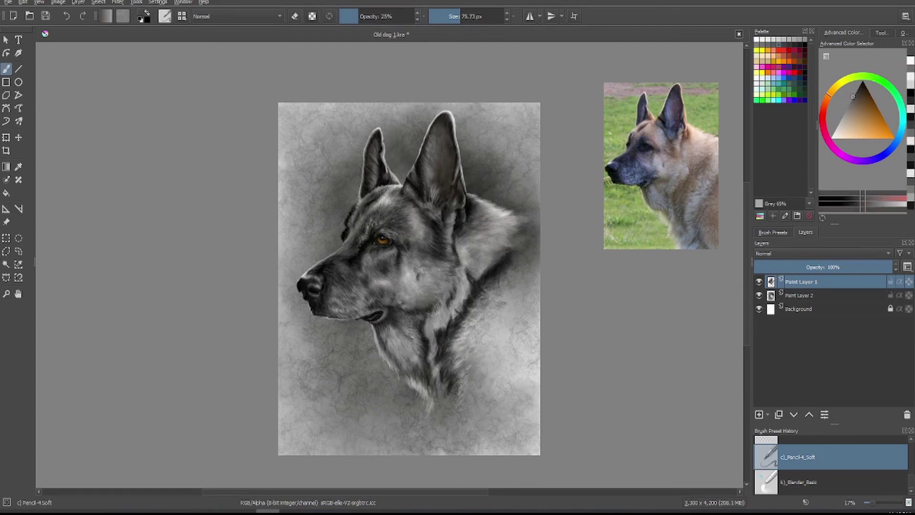
{"action": "key", "text": "d"}
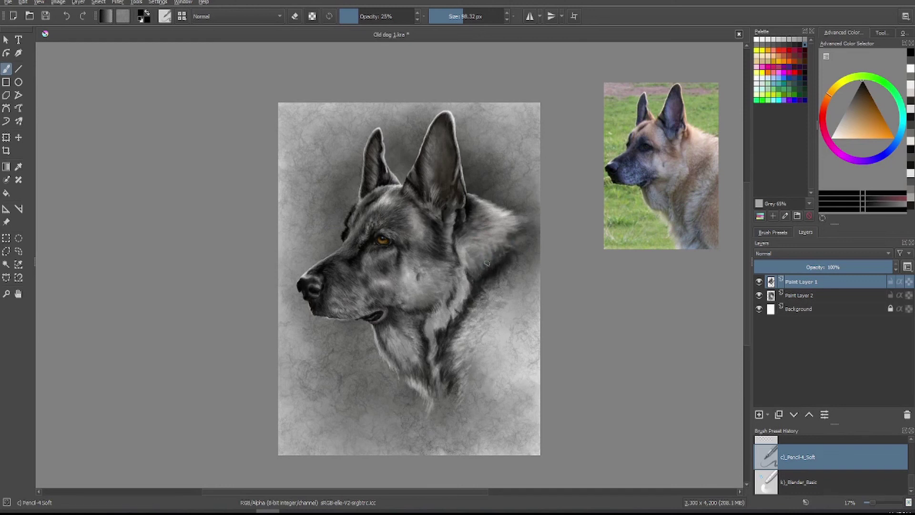
{"action": "key", "text": "i"}
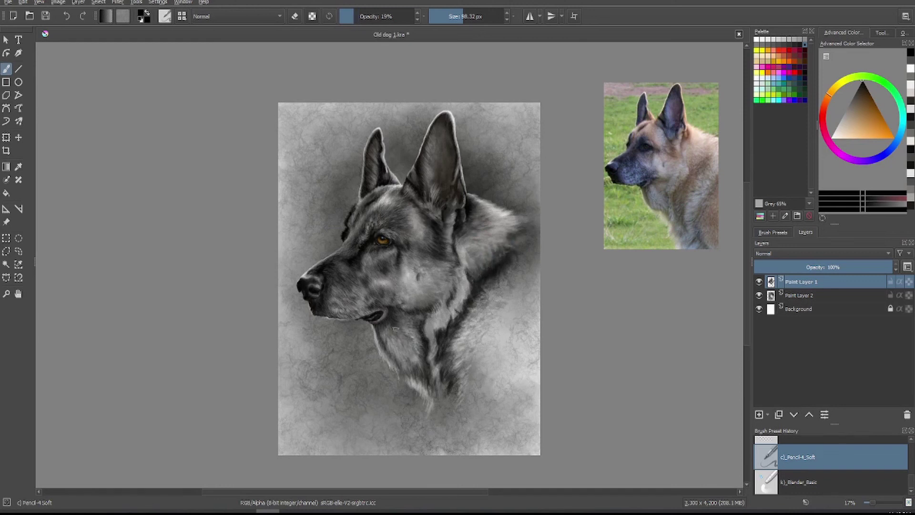
{"action": "key", "text": "bracketright"}
{"action": "key", "text": "bracketright"}
{"action": "key", "text": "bracketright"}
{"action": "key", "text": "bracketright"}
{"action": "left_click", "coordinate": [837, 132]}
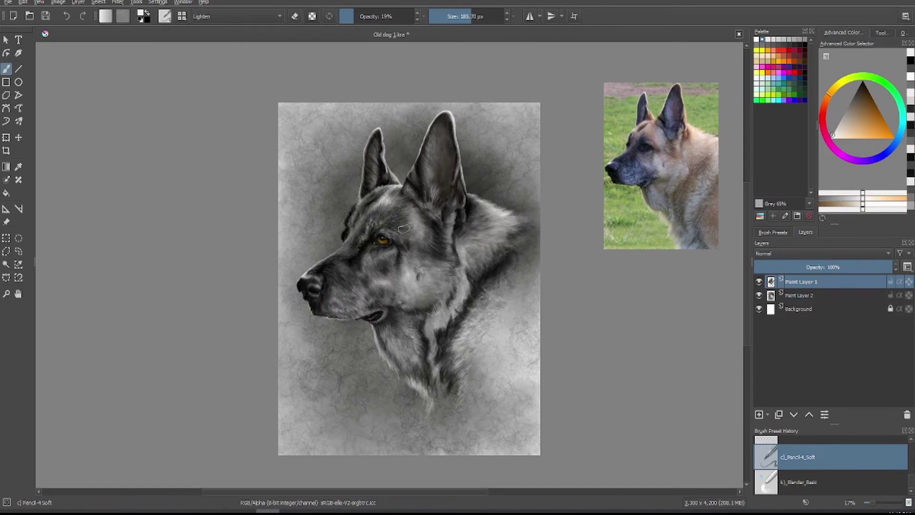
{"action": "key", "text": "bracketleft"}
{"action": "key", "text": "bracketleft"}
{"action": "key", "text": "bracketleft"}
{"action": "key", "text": "bracketleft"}
{"action": "key", "text": "bracketleft"}
{"action": "key", "text": "bracketleft"}
{"action": "key", "text": "bracketleft"}
- Set the brush blend mode to Darken and show the Brush Presets docker
{"action": "left_click", "coordinate": [236, 16]}
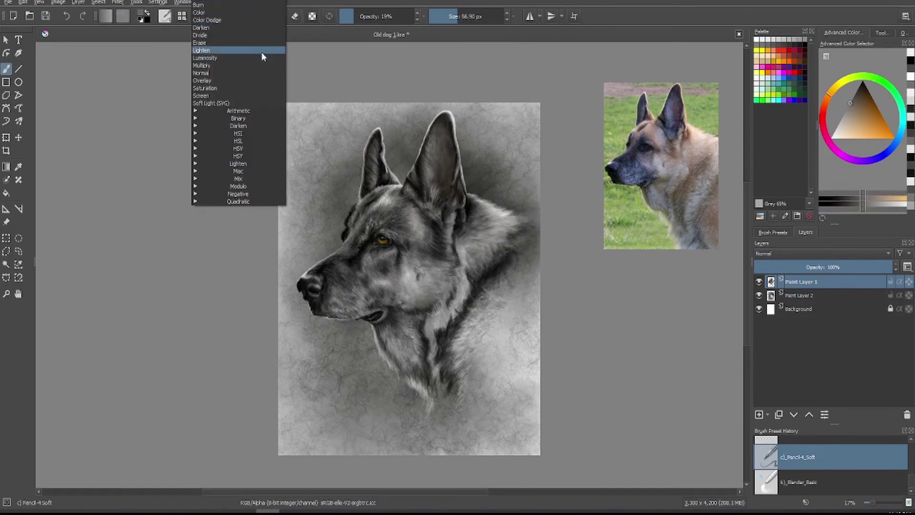
{"action": "key", "text": "Escape"}
{"action": "key", "text": "bracketright"}
{"action": "key", "text": "bracketright"}
{"action": "key", "text": "bracketright"}
{"action": "key", "text": "bracketright"}
{"action": "key", "text": "bracketright"}
{"action": "left_click", "coordinate": [236, 16]}
{"action": "left_click", "coordinate": [253, 29]}
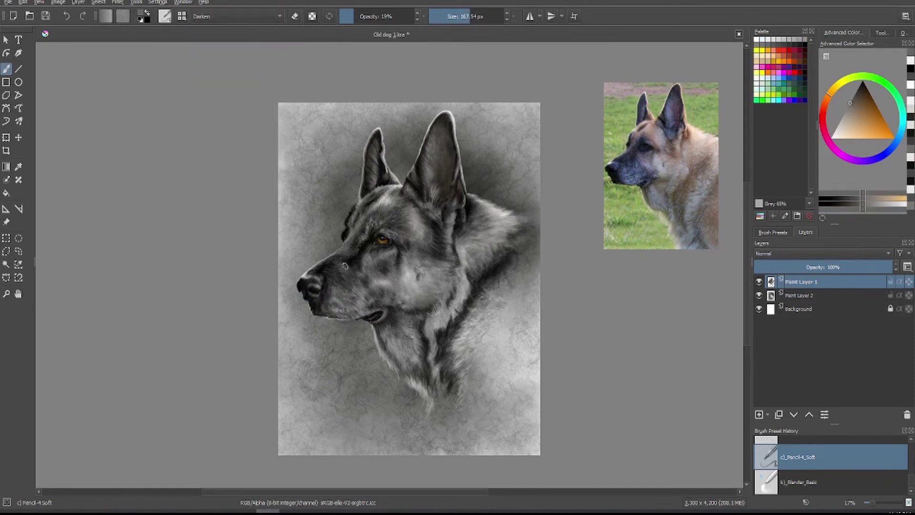
{"action": "left_click", "coordinate": [772, 232]}
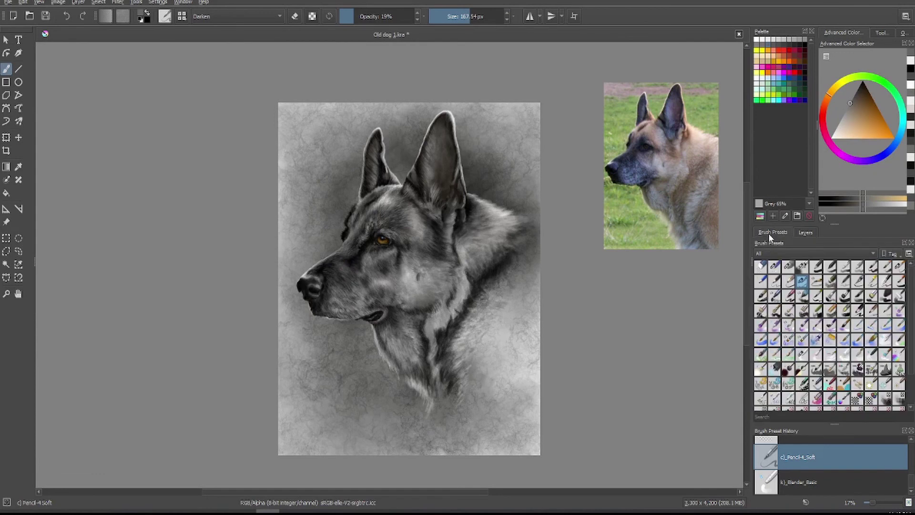
- Try the Adjust_Overlay_Burn, Adjust_Dodge, Texture_Hair, Eraser_Soft and Blender_Blur presets in turn
{"action": "left_click", "coordinate": [802, 369]}
{"action": "key", "text": "bracketleft"}
{"action": "key", "text": "bracketleft"}
{"action": "key", "text": "bracketleft"}
{"action": "key", "text": "bracketleft"}
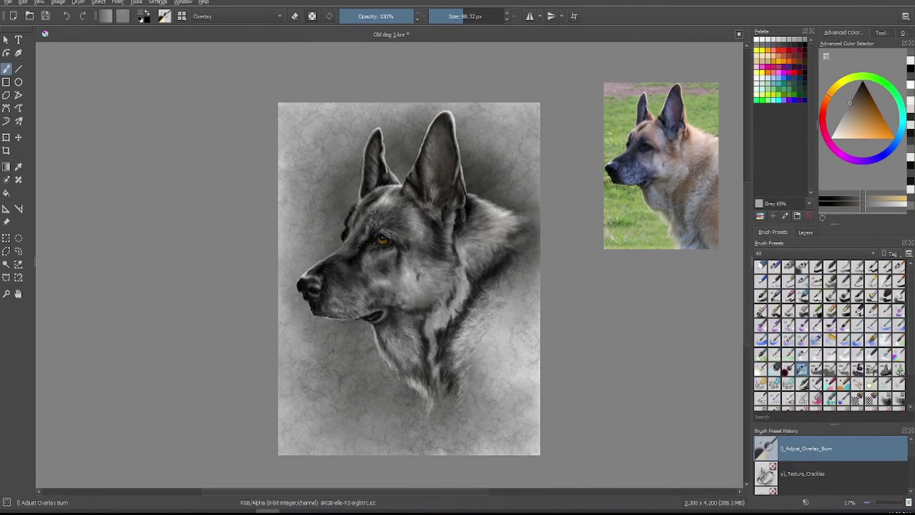
{"action": "left_click", "coordinate": [761, 368]}
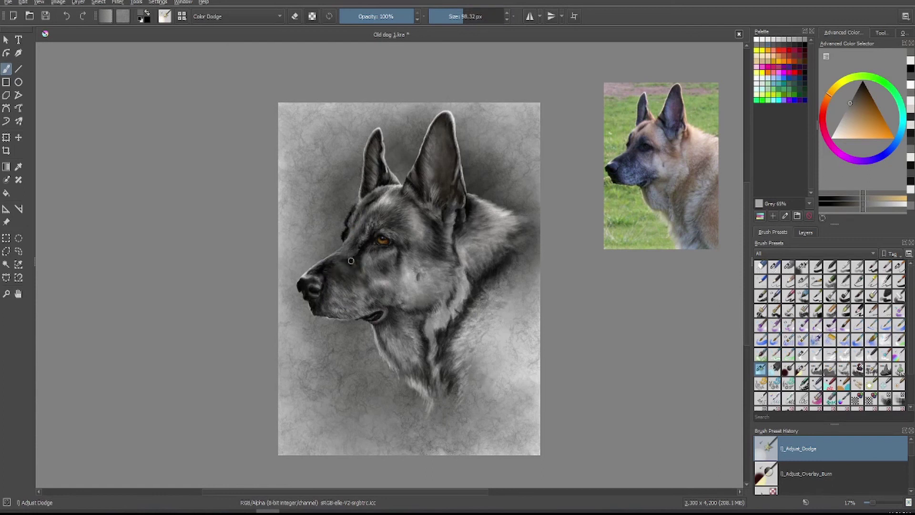
{"action": "scroll", "coordinate": [911, 457], "scroll_direction": "down", "scroll_amount": 2}
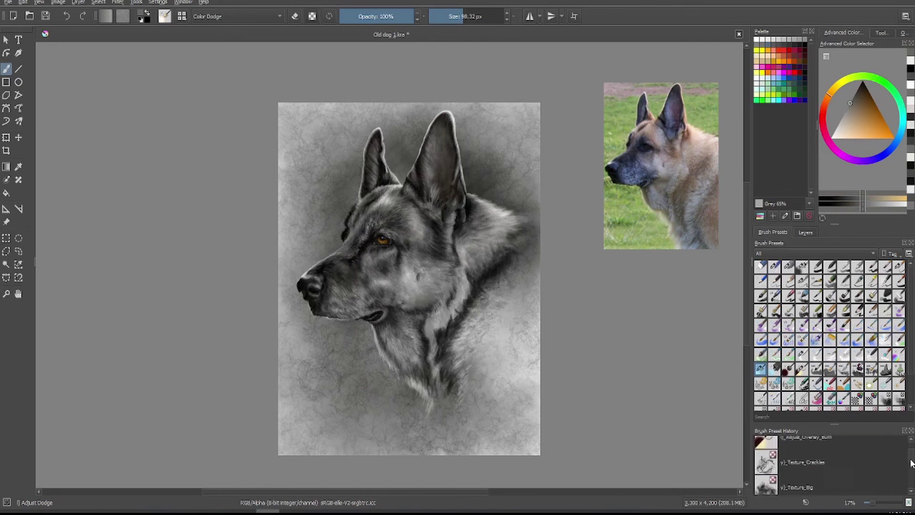
{"action": "left_click", "coordinate": [810, 482]}
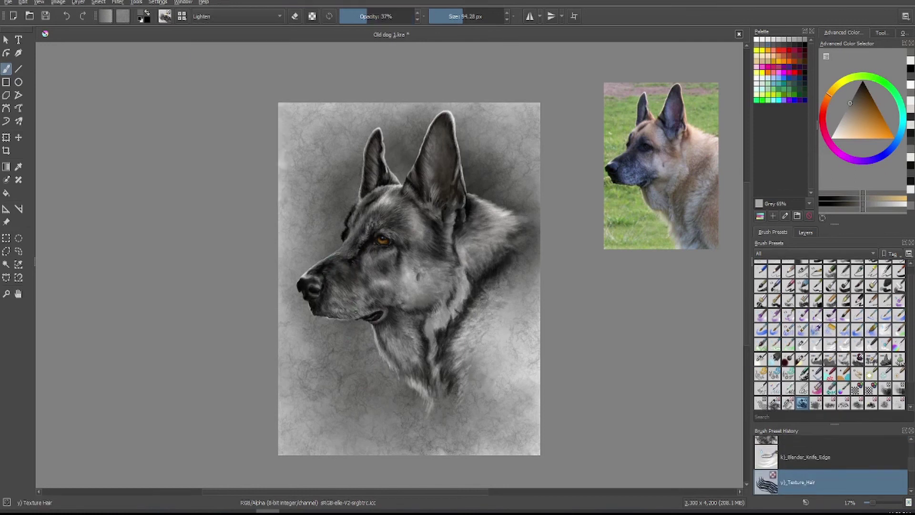
{"action": "left_click", "coordinate": [839, 471]}
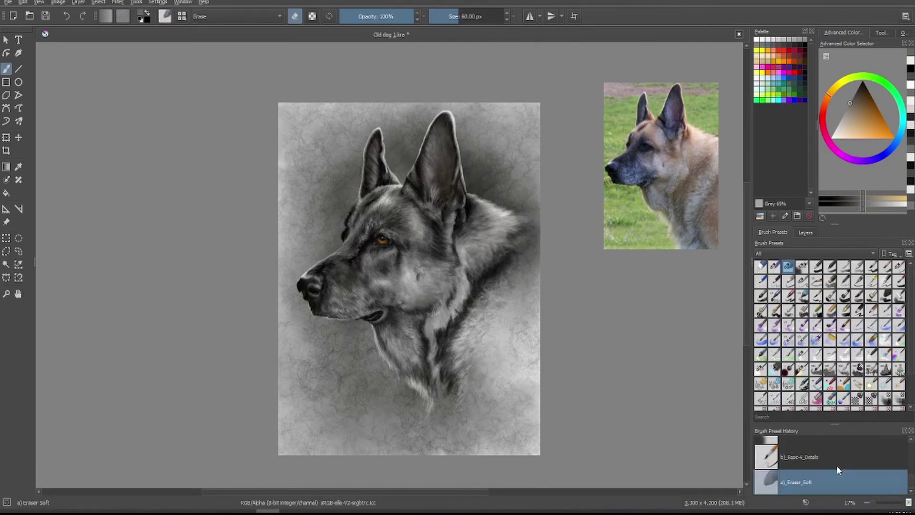
{"action": "left_click", "coordinate": [816, 354]}
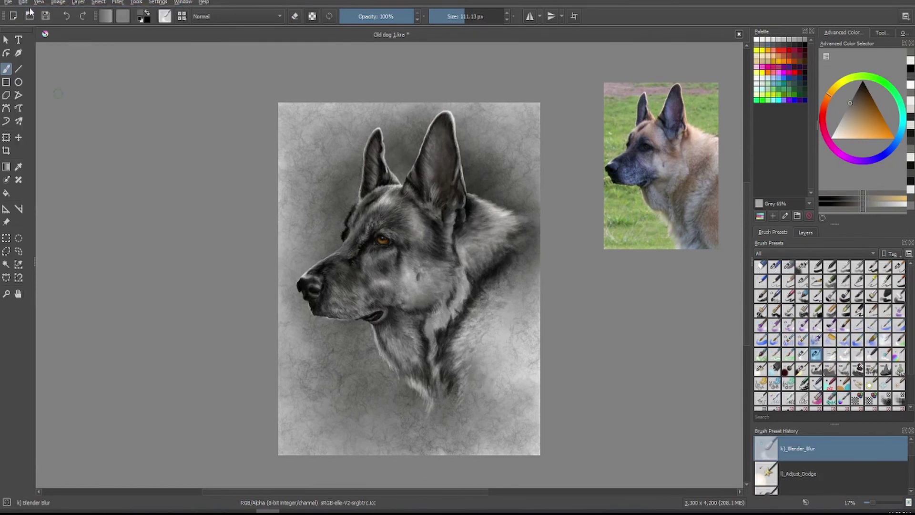
- Zoom to 33% on the muzzle and return to the Pencil-4_Soft brush
{"action": "key", "text": "i"}
{"action": "key", "text": "i"}
{"action": "key", "text": "i"}
{"action": "key", "text": "i"}
{"action": "key", "text": "i"}
{"action": "key", "text": "i"}
{"action": "key", "text": "i"}
{"action": "scroll", "coordinate": [339, 274], "scroll_direction": "up", "scroll_amount": 2}
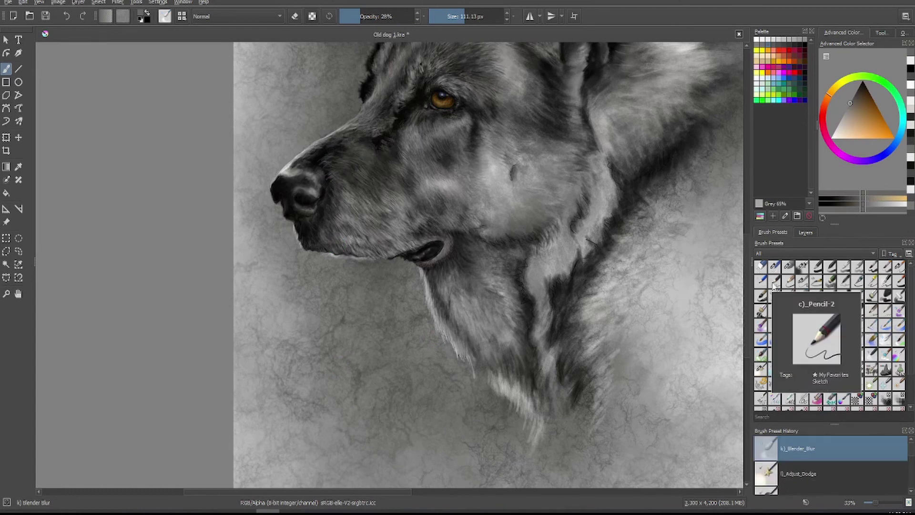
{"action": "left_click", "coordinate": [802, 281]}
- Set the soft pencil to Normal blend mode, a fine size and softer opacity with grey tones
{"action": "scroll", "coordinate": [340, 189], "scroll_direction": "up", "scroll_amount": 3}
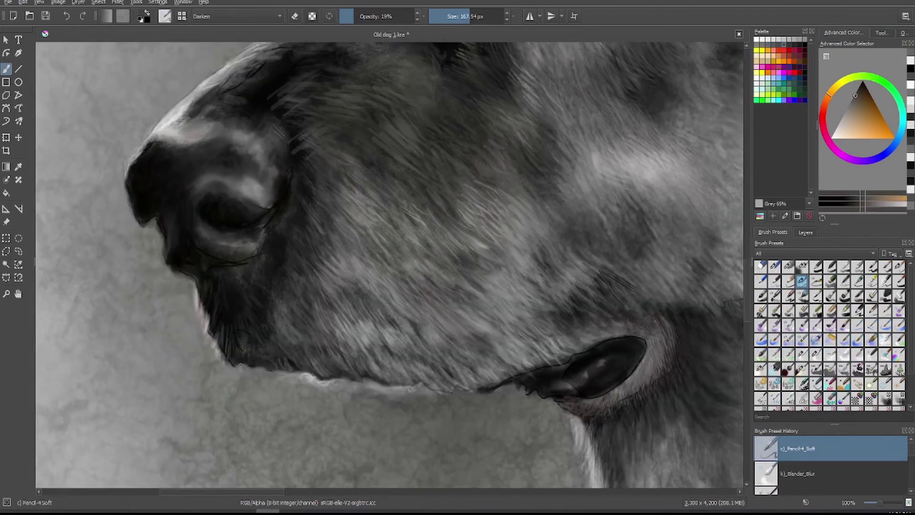
{"action": "left_click", "coordinate": [448, 16]}
{"action": "left_click", "coordinate": [389, 16]}
{"action": "left_click", "coordinate": [236, 16]}
{"action": "left_click", "coordinate": [215, 41]}
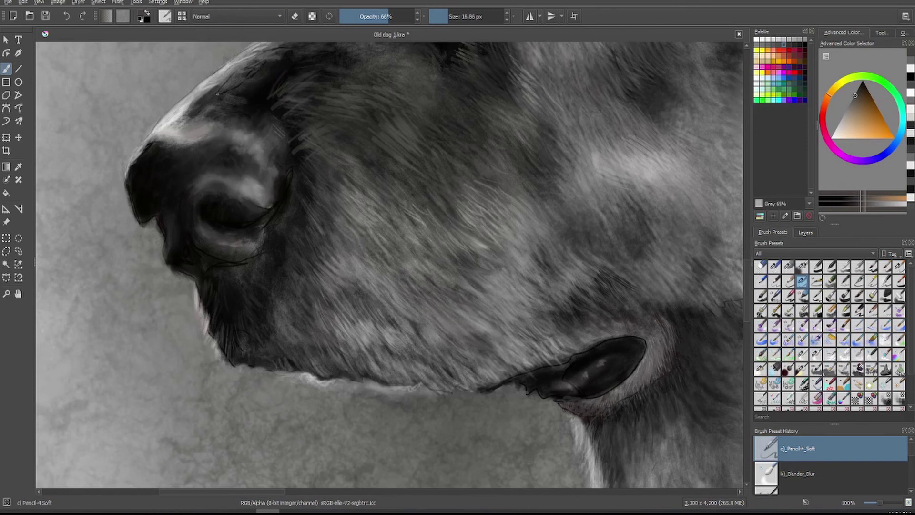
{"action": "left_click", "coordinate": [860, 81]}
{"action": "left_click", "coordinate": [412, 18]}
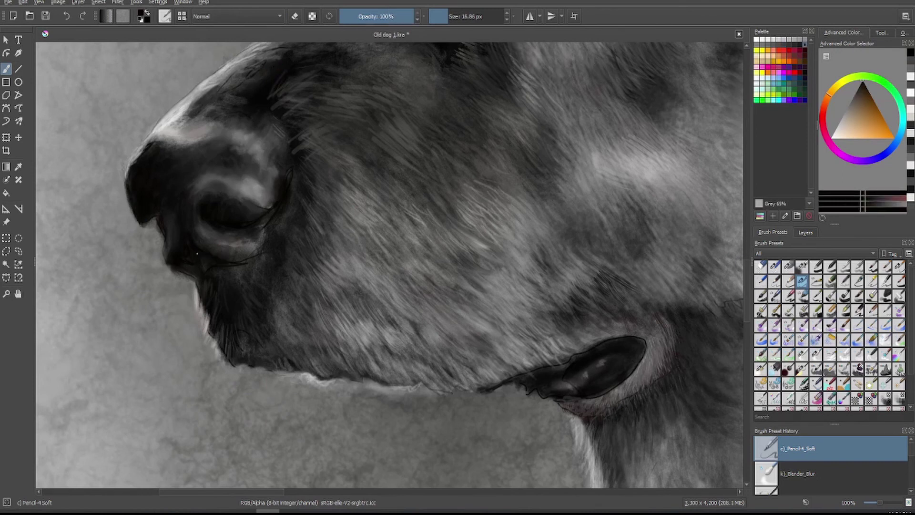
{"action": "left_click", "coordinate": [232, 321], "text": "ctrl"}
{"action": "left_click", "coordinate": [390, 16]}
{"action": "left_click", "coordinate": [441, 16]}
{"action": "left_click", "coordinate": [370, 16]}
{"action": "left_click", "coordinate": [843, 115]}
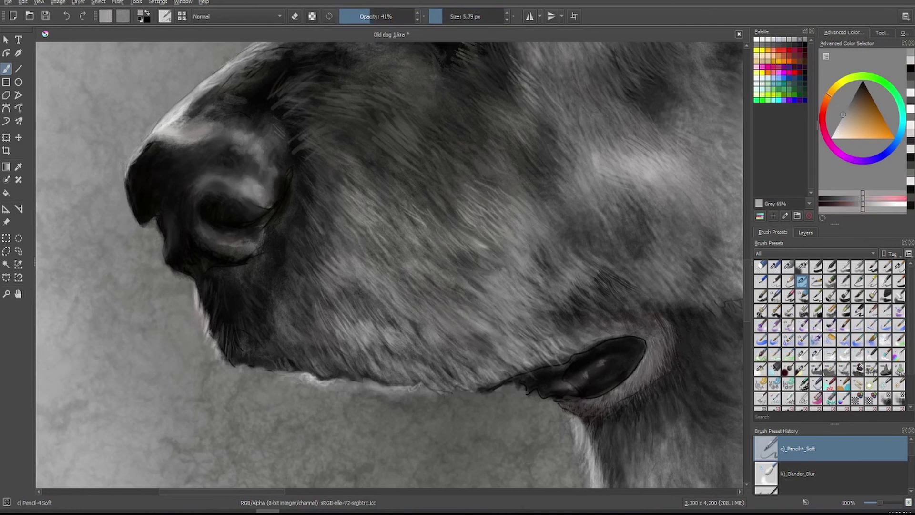
- Alternate Blender Knife Edge, Blender Blur and soft pencil to blend the lip fold into the muzzle fur
{"action": "key", "text": "slash"}
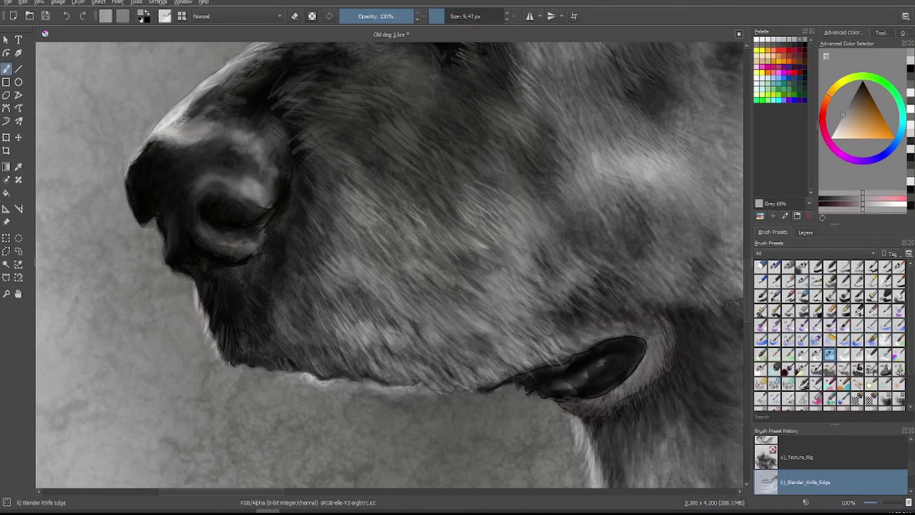
{"action": "left_click", "coordinate": [905, 466]}
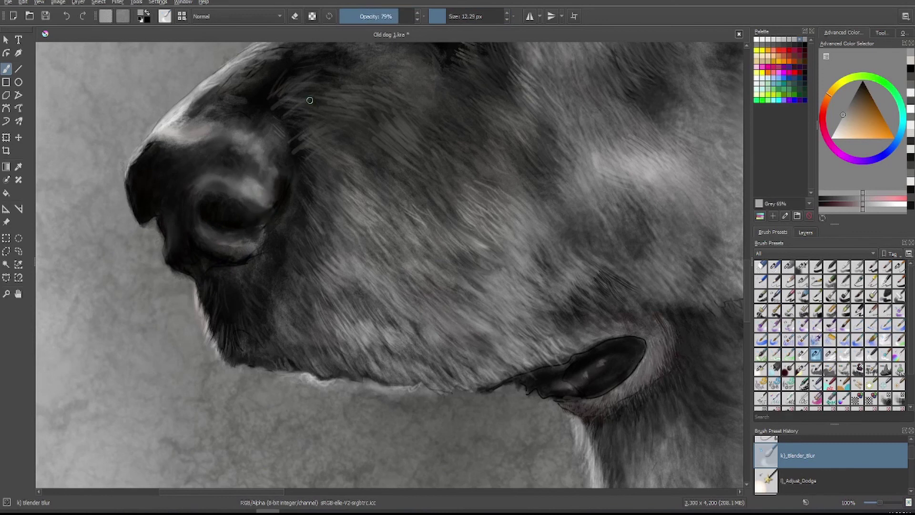
{"action": "key", "text": "slash"}
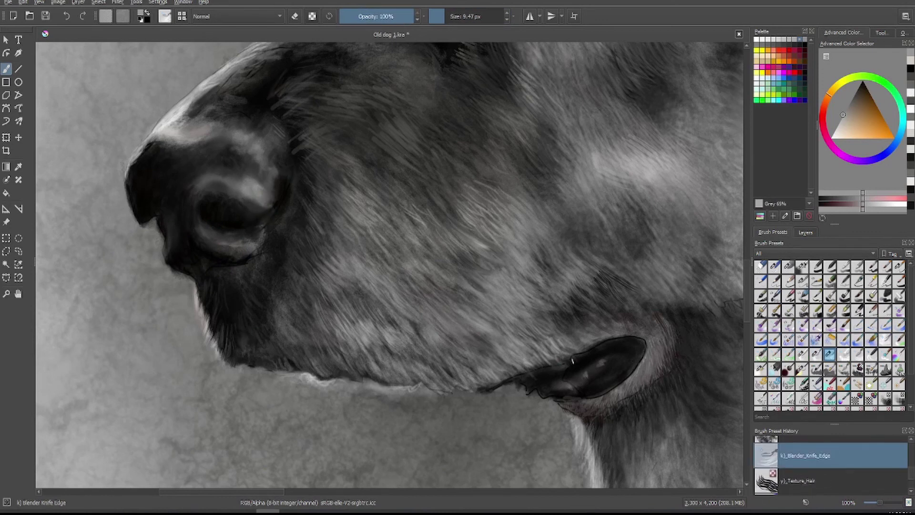
{"action": "left_click", "coordinate": [802, 282]}
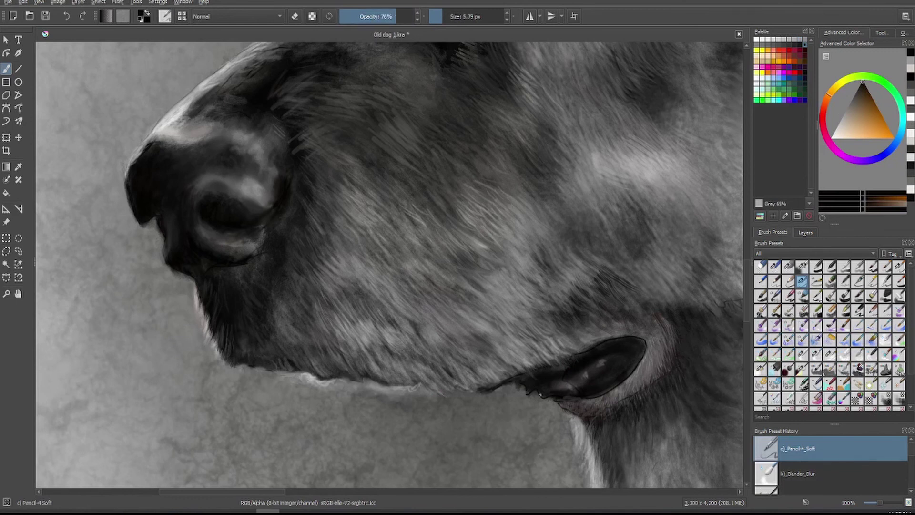
{"action": "key", "text": "slash"}
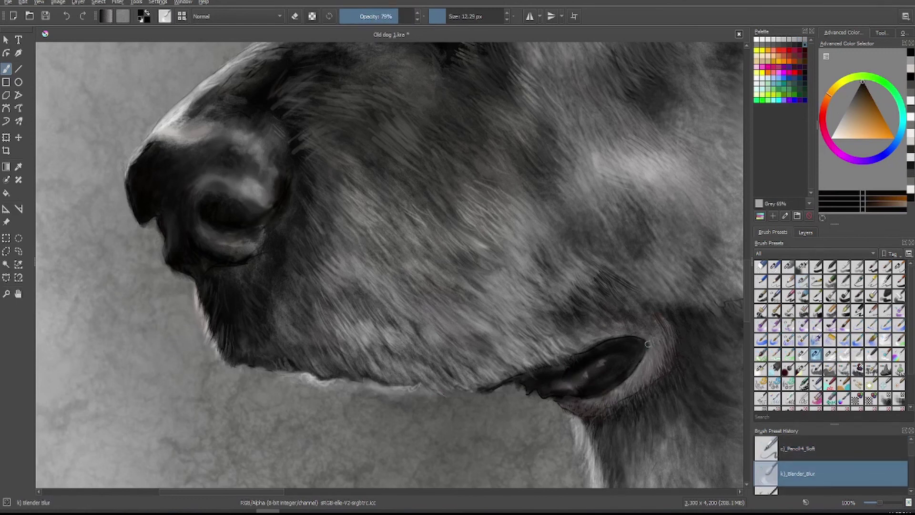
{"action": "key", "text": "slash"}
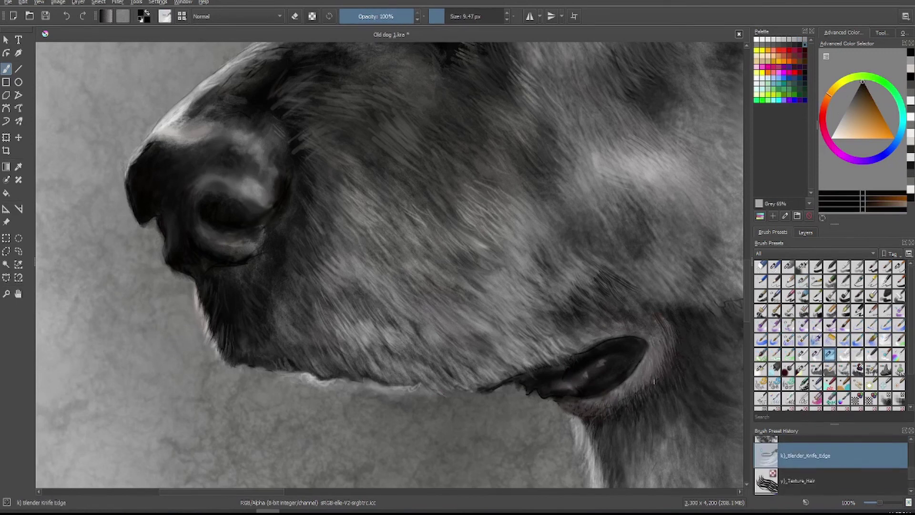
{"action": "key", "text": "slash"}
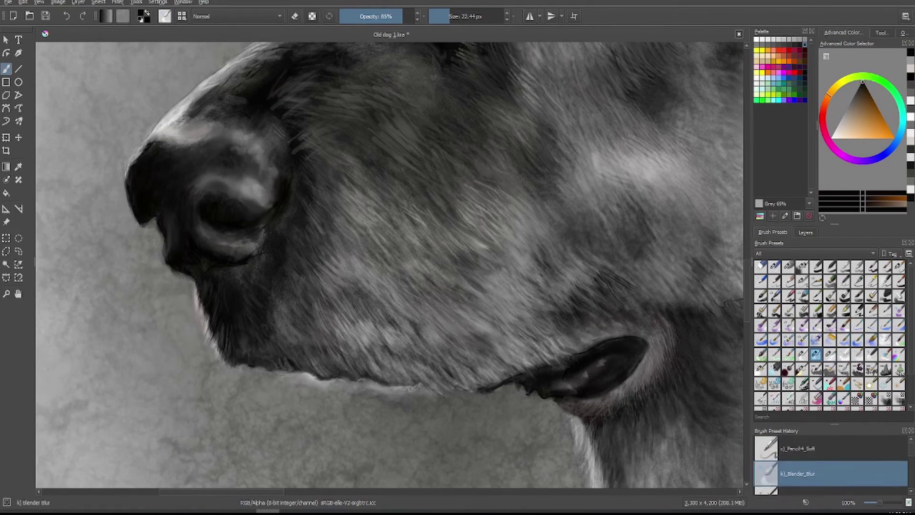
{"action": "left_click", "coordinate": [855, 452]}
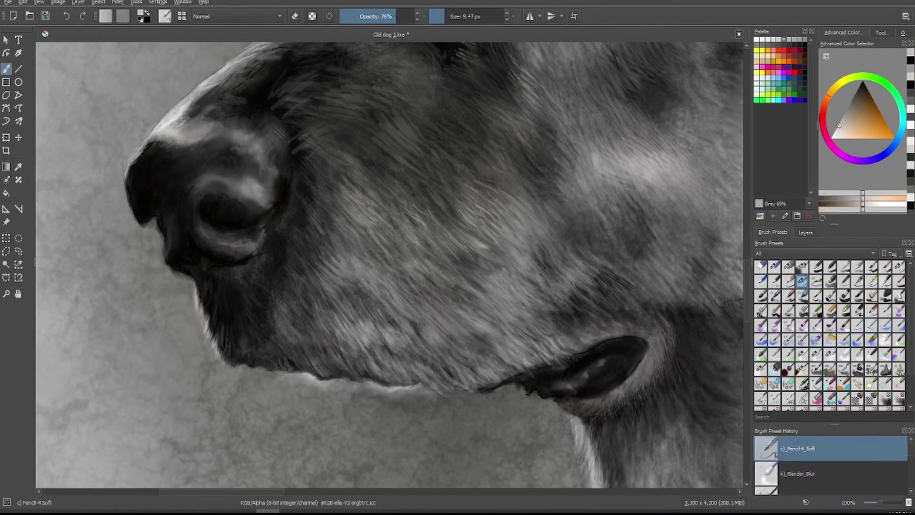
{"action": "scroll", "coordinate": [437, 403], "scroll_direction": "up", "scroll_amount": 5}
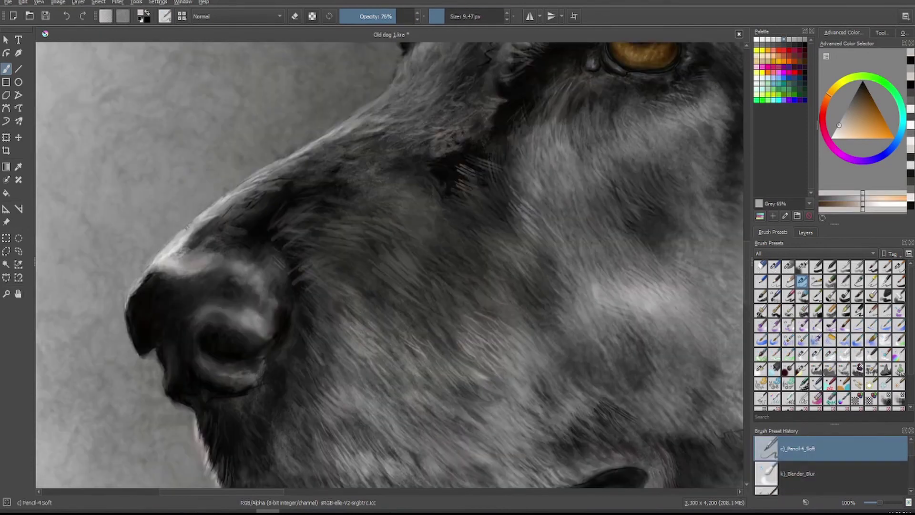
- Dab a dark-blue reflection into the amber eye with a fine brush tip
{"action": "key", "text": "x"}
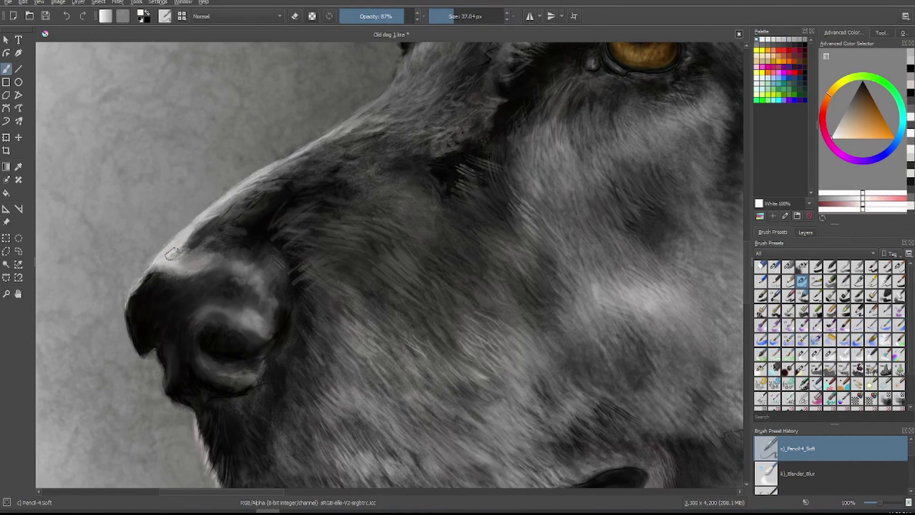
{"action": "scroll", "coordinate": [333, 131], "scroll_direction": "up", "scroll_amount": 5}
{"action": "left_click", "coordinate": [639, 152], "text": "ctrl"}
{"action": "key", "text": "bracketleft"}
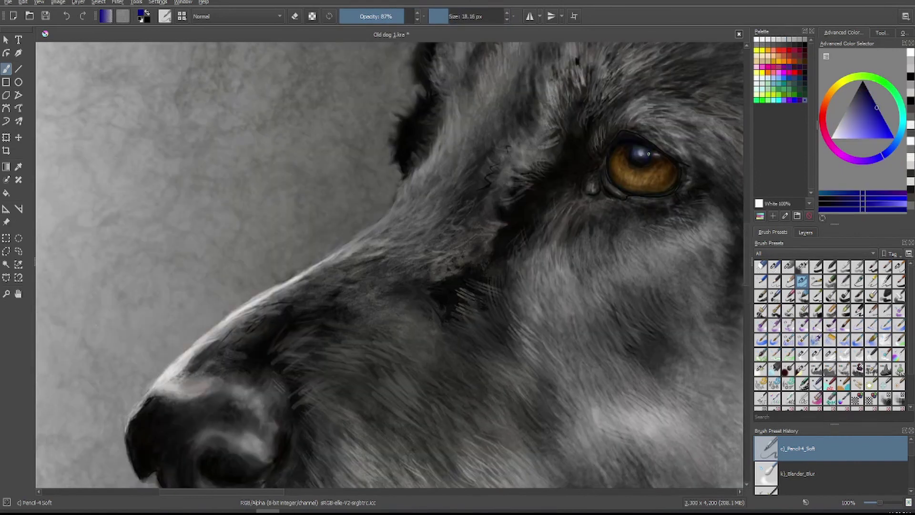
{"action": "mouse_move", "coordinate": [854, 95]}
{"action": "left_mouse_down"}
{"action": "mouse_move", "coordinate": [867, 122]}
{"action": "mouse_move", "coordinate": [866, 92]}
{"action": "left_mouse_up"}
{"action": "key", "text": "bracketleft"}
{"action": "key", "text": "bracketleft"}
{"action": "left_click", "coordinate": [642, 152]}
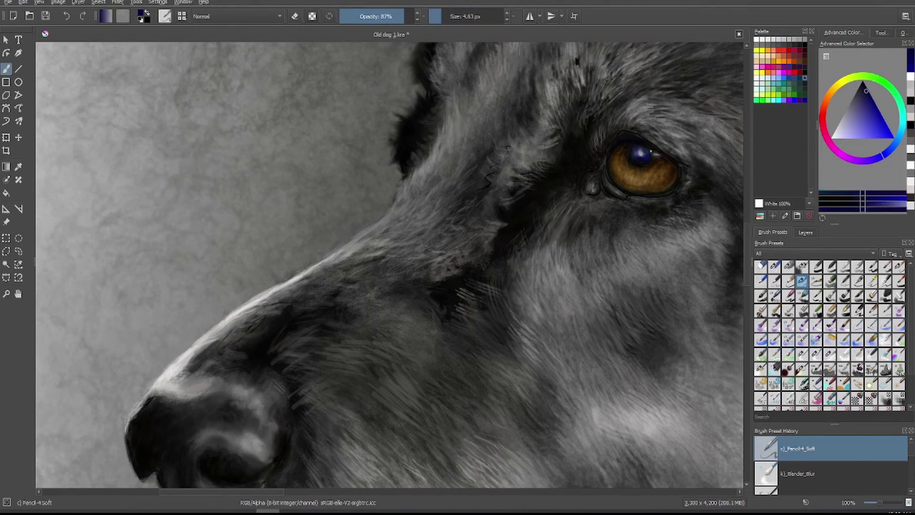
- Paint the eye rim and iris edges in near-black and orange-brown, then blend with Blender Blur
{"action": "left_click", "coordinate": [641, 155], "text": "ctrl"}
{"action": "key", "text": "bracketright"}
{"action": "key", "text": "bracketright"}
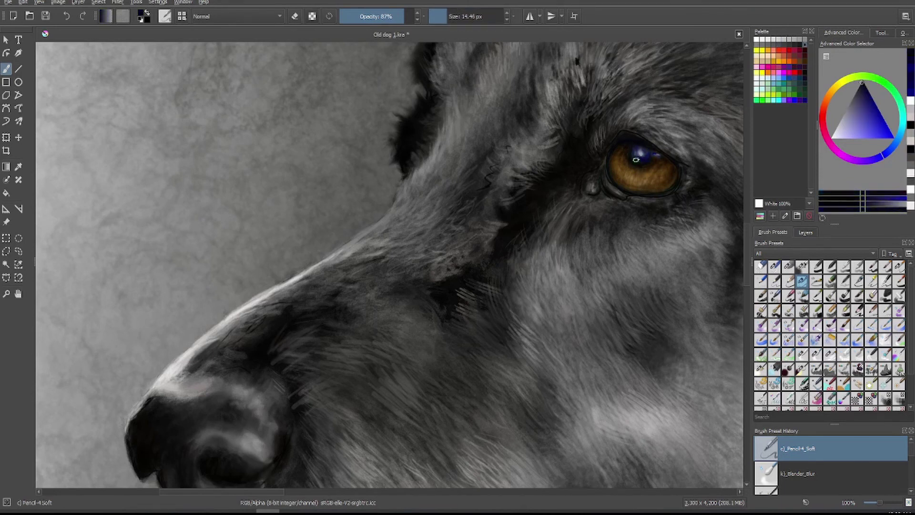
{"action": "left_click", "coordinate": [644, 183], "text": "ctrl"}
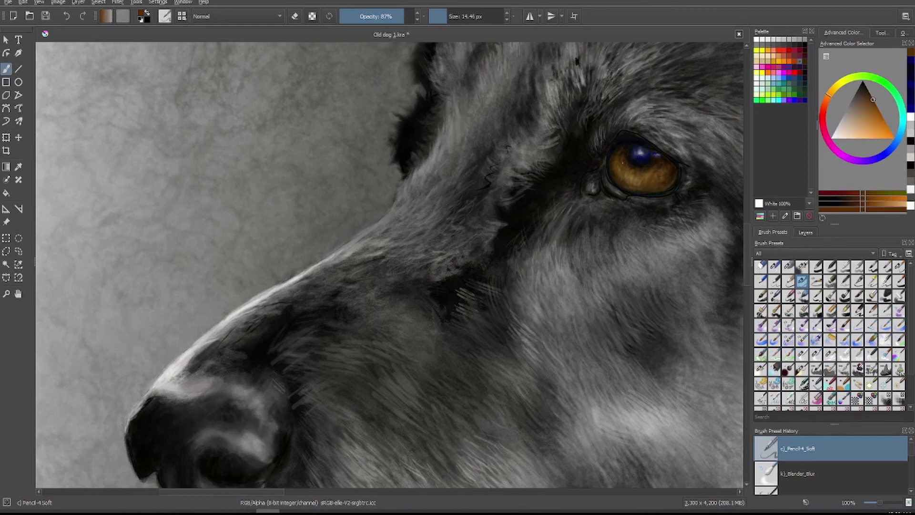
{"action": "left_click", "coordinate": [613, 161], "text": "ctrl"}
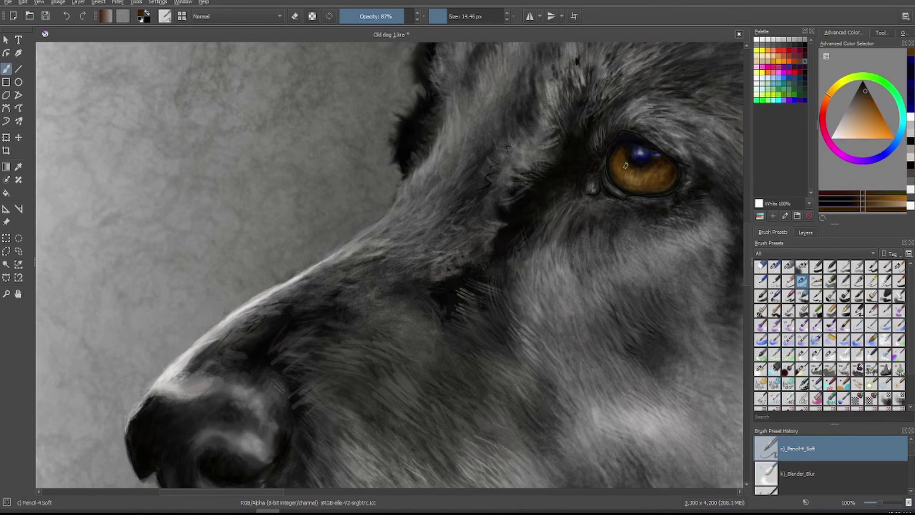
{"action": "left_click", "coordinate": [668, 170], "text": "ctrl"}
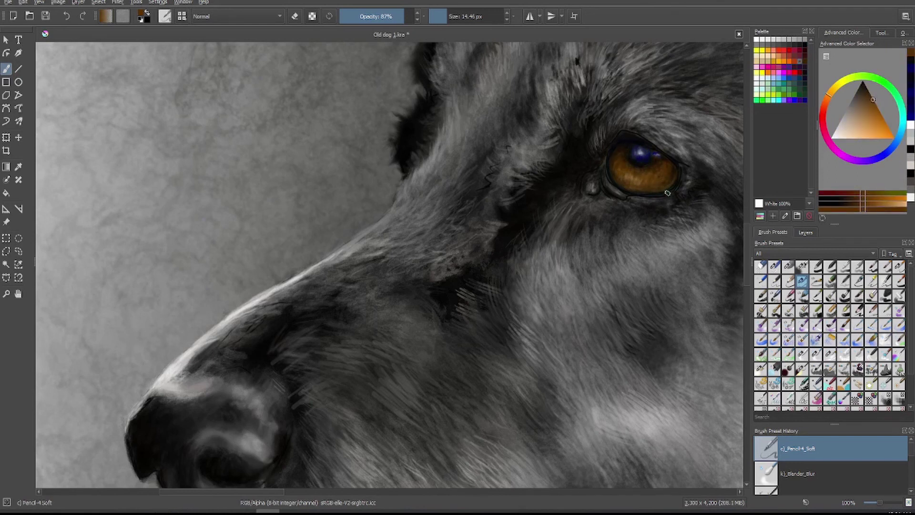
{"action": "key", "text": "slash"}
{"action": "left_click", "coordinate": [864, 89]}
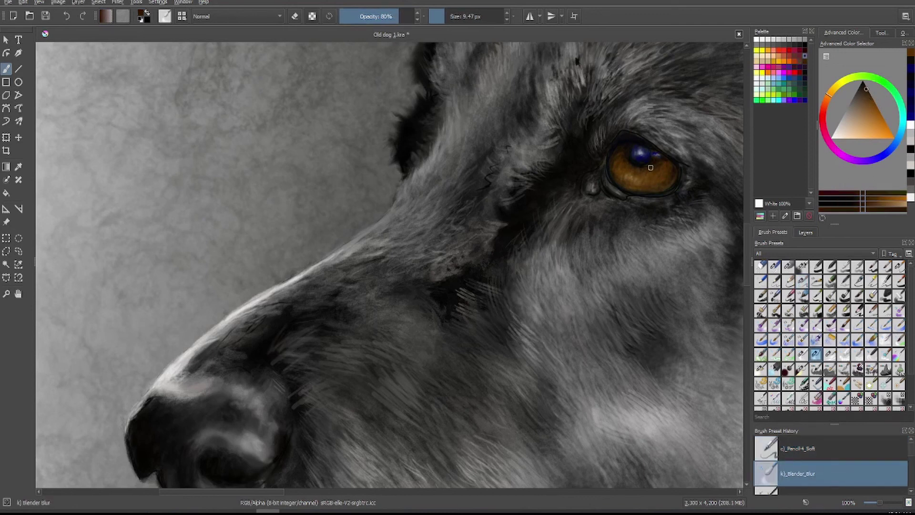
{"action": "key", "text": "slash"}
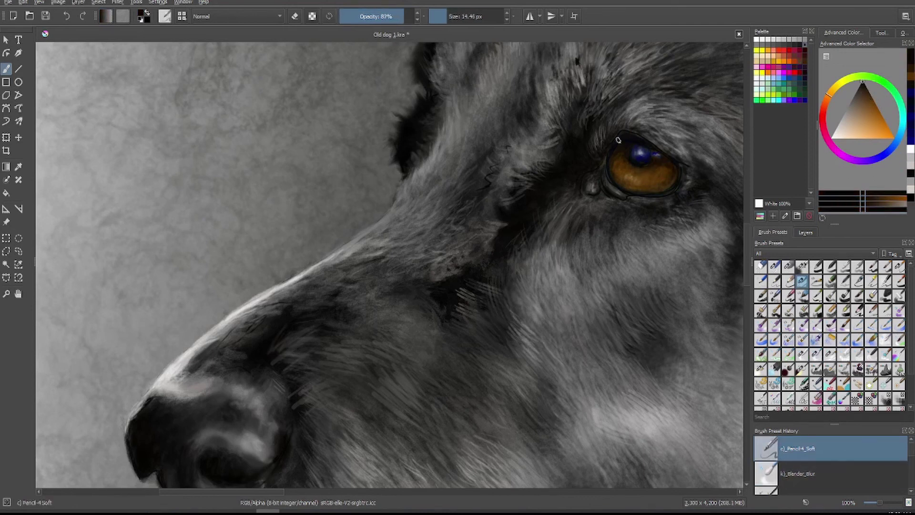
{"action": "left_click", "coordinate": [869, 93]}
{"action": "left_click_drag", "start_coordinate": [631, 162], "coordinate": [641, 169]}
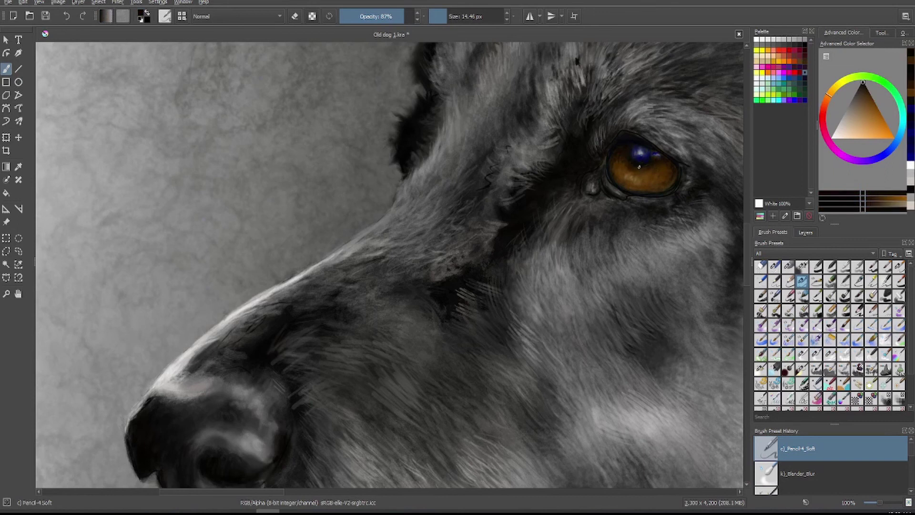
{"action": "left_click", "coordinate": [641, 188], "text": "ctrl"}
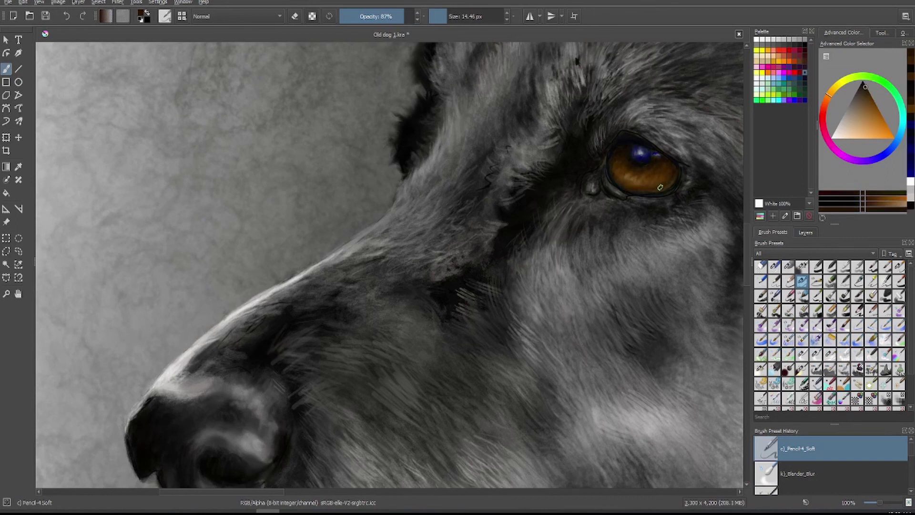
{"action": "left_click", "coordinate": [852, 476]}
- Switch to the Ink-2 Fineliner brush and raise its size to about 10 px
{"action": "scroll", "coordinate": [631, 165], "scroll_direction": "down", "scroll_amount": 10}
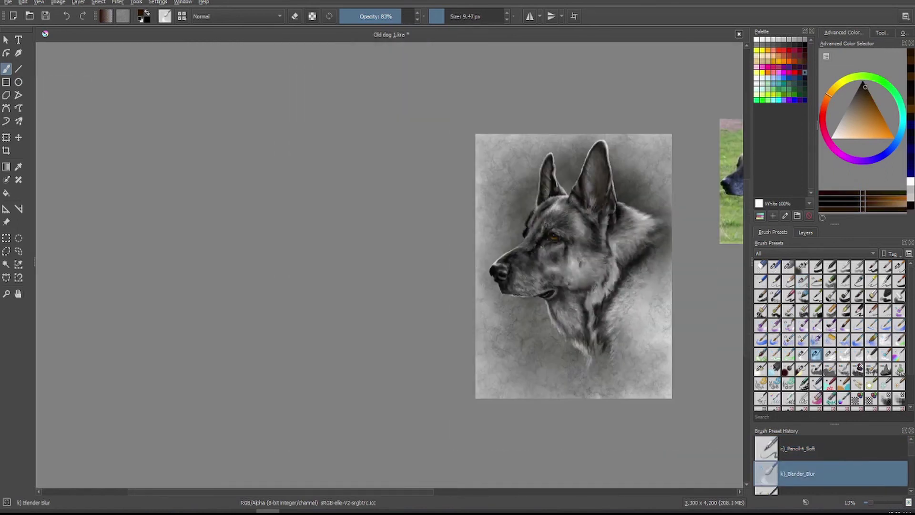
{"action": "key", "text": "slash"}
{"action": "key", "text": "plus"}
{"action": "key", "text": "plus"}
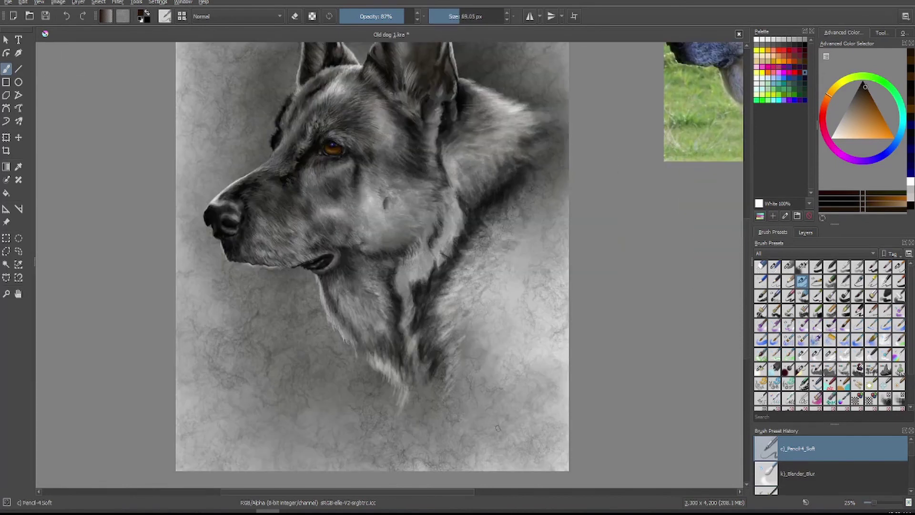
{"action": "left_click", "coordinate": [857, 281]}
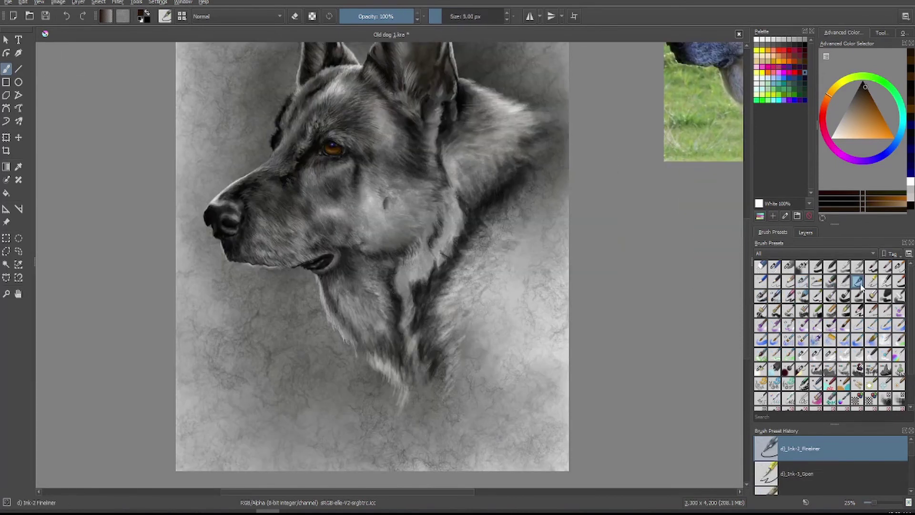
{"action": "left_click", "coordinate": [443, 18]}
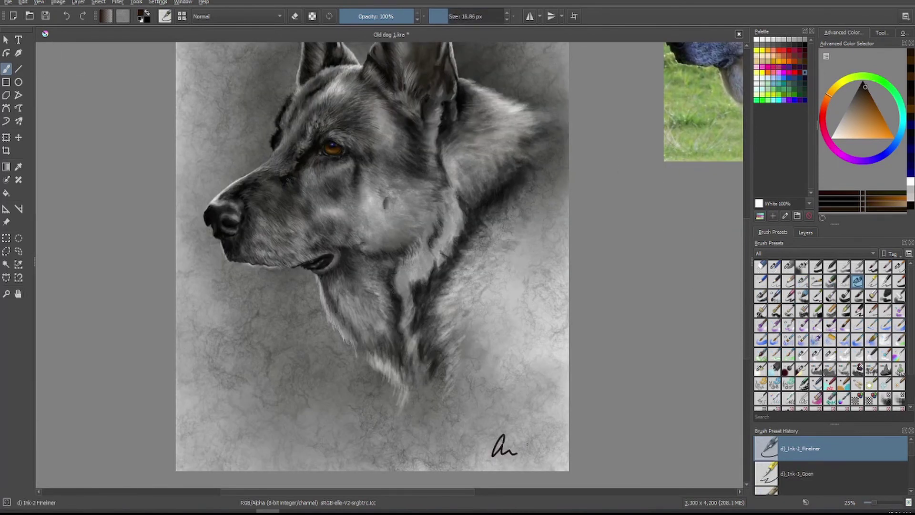
- Sign the bottom-right corner, undo it, lower ink opacity, then begin saving as 'Old dog 1'
{"action": "left_click_drag", "start_coordinate": [504, 451], "coordinate": [527, 448]}
{"action": "key", "text": "ctrl+z"}
{"action": "left_click", "coordinate": [405, 17]}
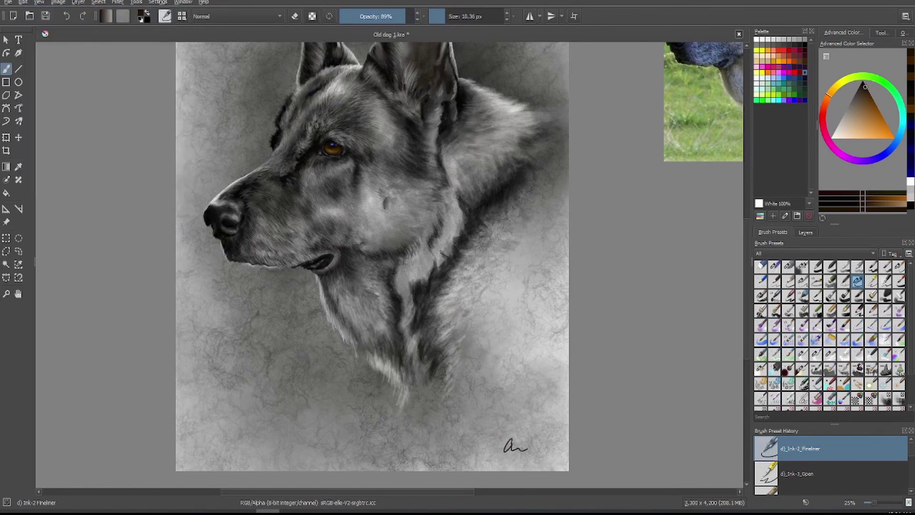
{"action": "left_click", "coordinate": [8, 2]}
{"action": "left_click", "coordinate": [27, 56]}
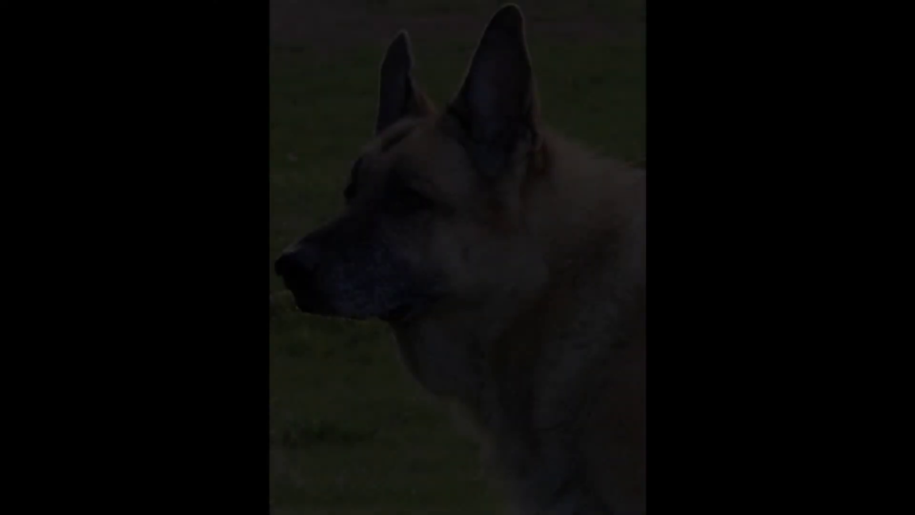